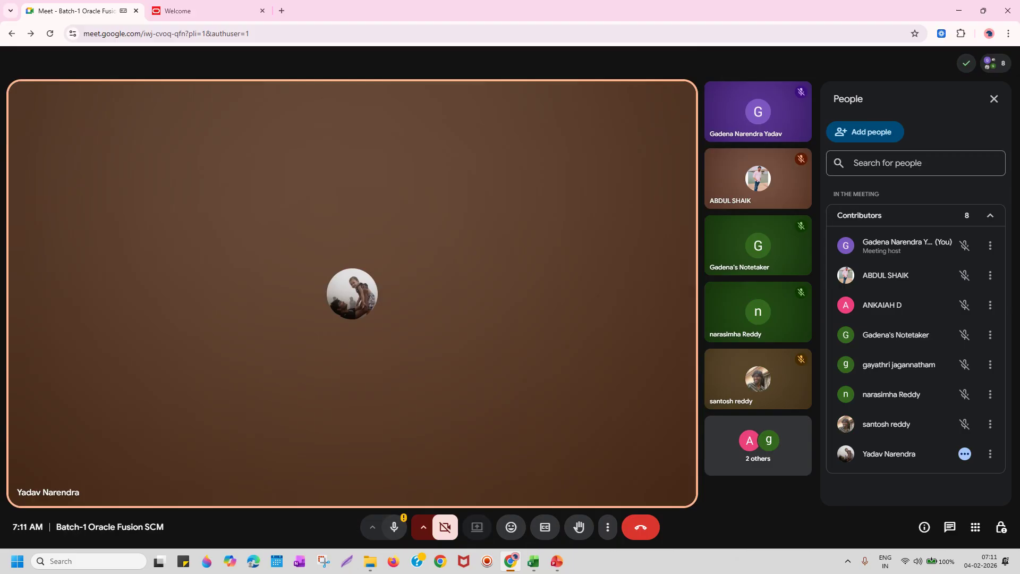
Share the entire screen in the Google Meet call, minimize the browser and move the picture-in-picture window out of the way.
{"action": "left_click", "coordinate": [608, 95]}
{"action": "left_click", "coordinate": [438, 168]}
{"action": "left_click", "coordinate": [600, 332]}
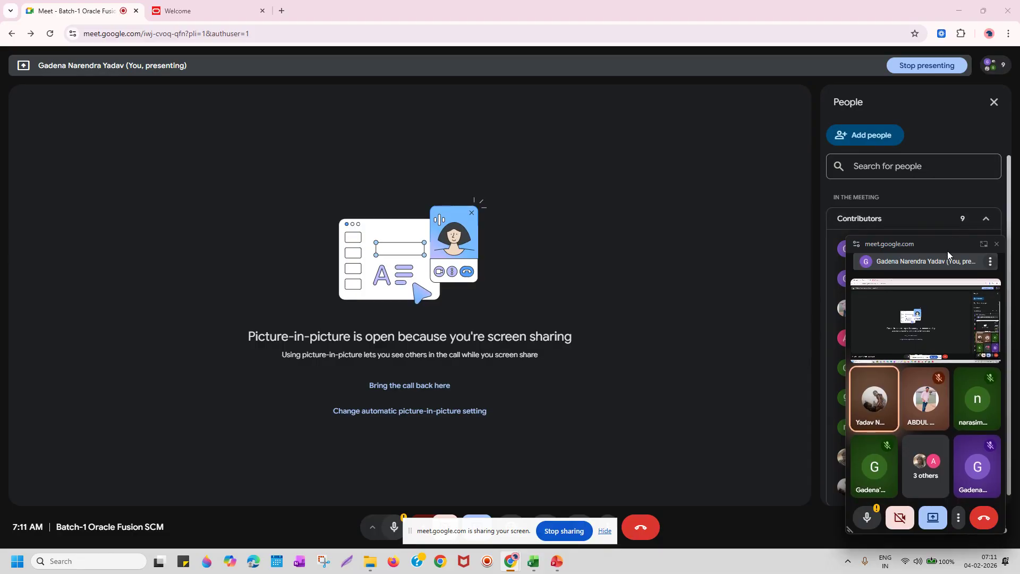
{"action": "left_click", "coordinate": [960, 11]}
{"action": "left_click_drag", "start_coordinate": [952, 244], "coordinate": [951, 566]}
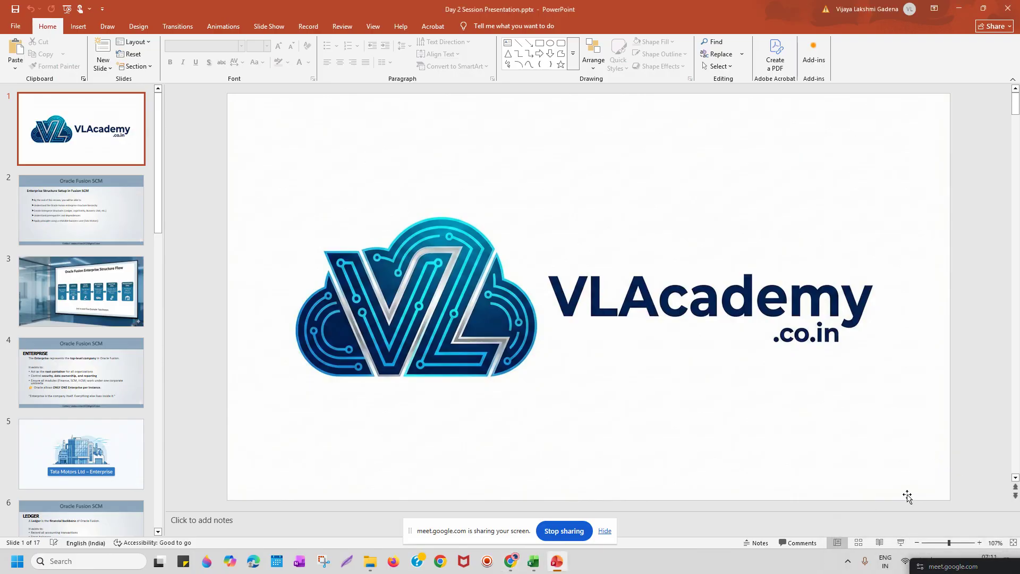
Preview the Day 2 Session Presentation as a slide show, exit it and switch to the Oracle page in Chrome.
{"action": "left_click", "coordinate": [900, 542]}
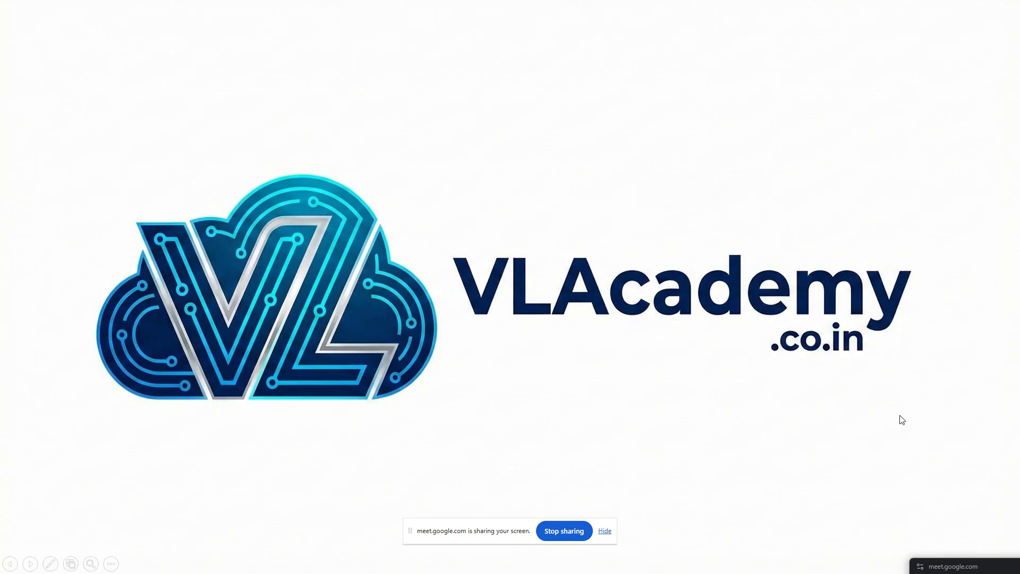
{"action": "key", "text": "Escape"}
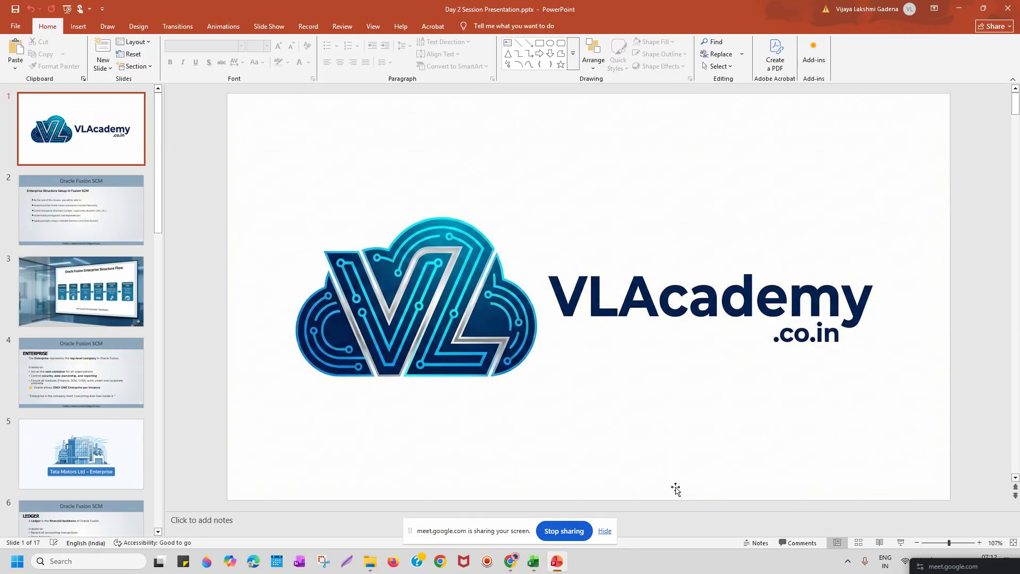
{"action": "mouse_move", "coordinate": [511, 562]}
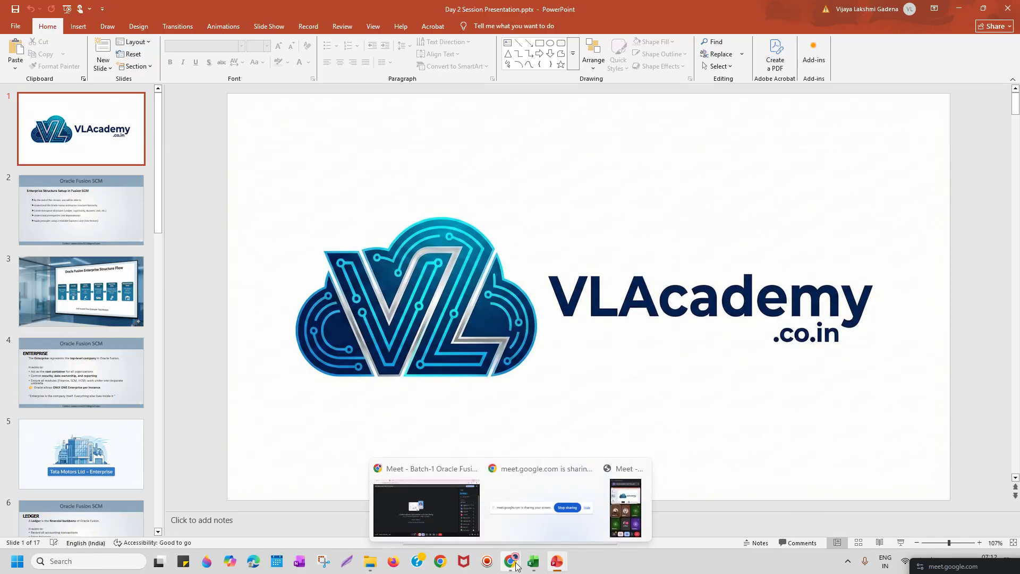
{"action": "left_click", "coordinate": [471, 499]}
{"action": "left_click", "coordinate": [204, 10]}
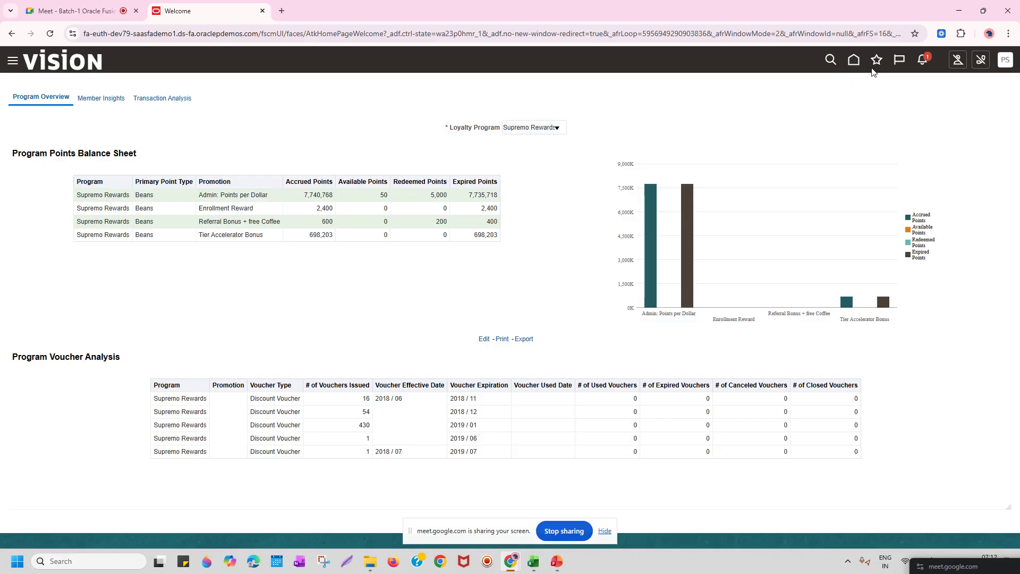
Admit the waiting guest to the Google Meet call and return to the Oracle page.
{"action": "mouse_move", "coordinate": [516, 565]}
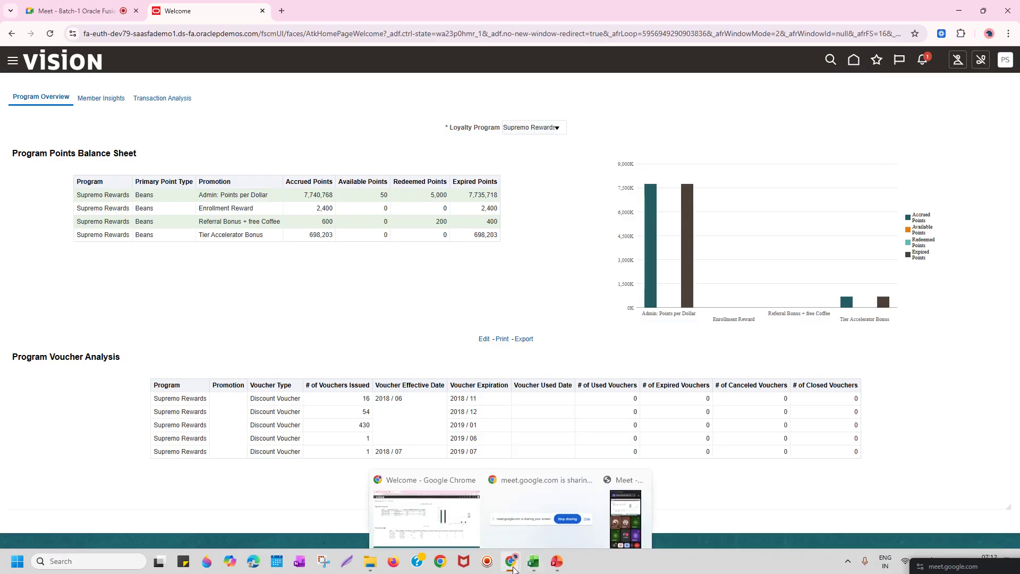
{"action": "left_click", "coordinate": [459, 501]}
{"action": "left_click", "coordinate": [101, 8]}
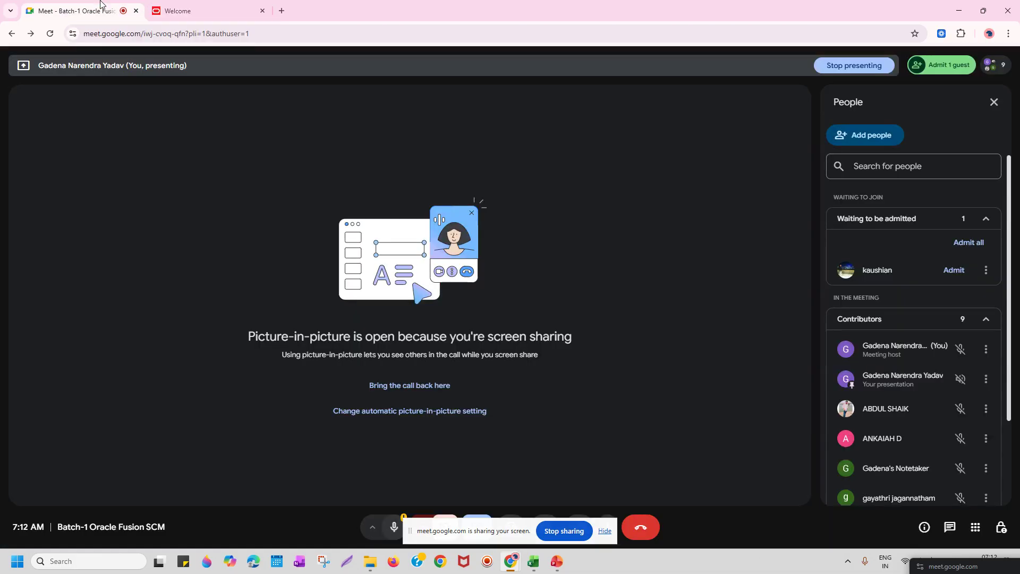
{"action": "left_click", "coordinate": [954, 271]}
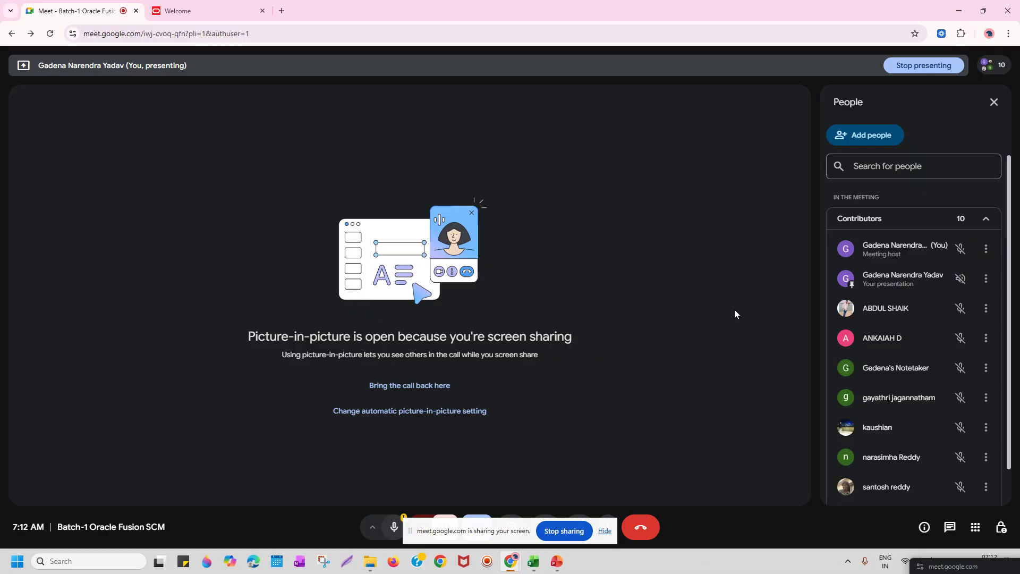
{"action": "left_click", "coordinate": [214, 9]}
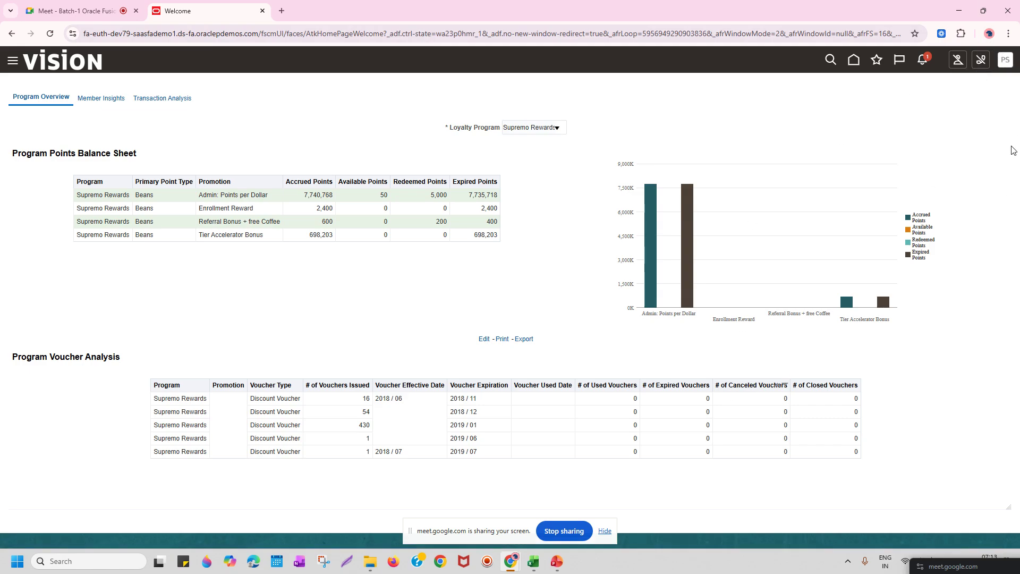
Switch to the Demo Instance List workbook in Excel and enter Enterprise Name and Ledger Details in cells E18 and E19 of Sheet1.
{"action": "left_click", "coordinate": [535, 564]}
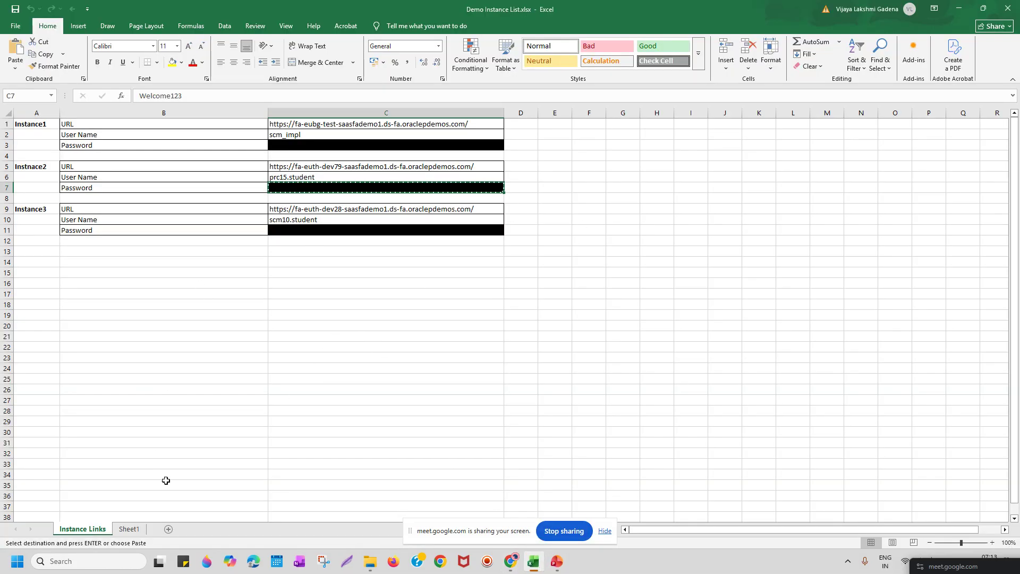
{"action": "left_click", "coordinate": [129, 529]}
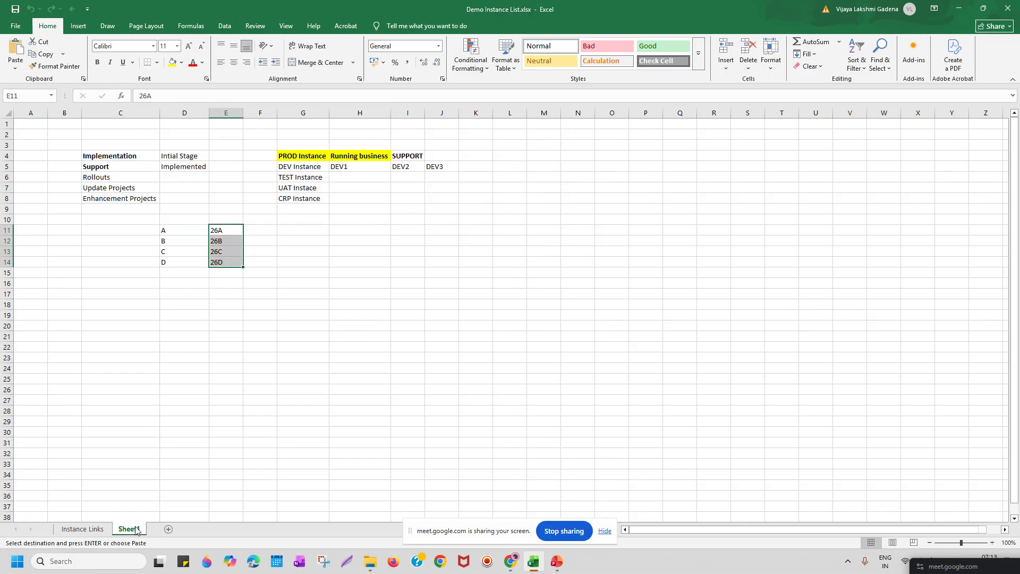
{"action": "left_click", "coordinate": [220, 304]}
{"action": "type", "text": "En"}
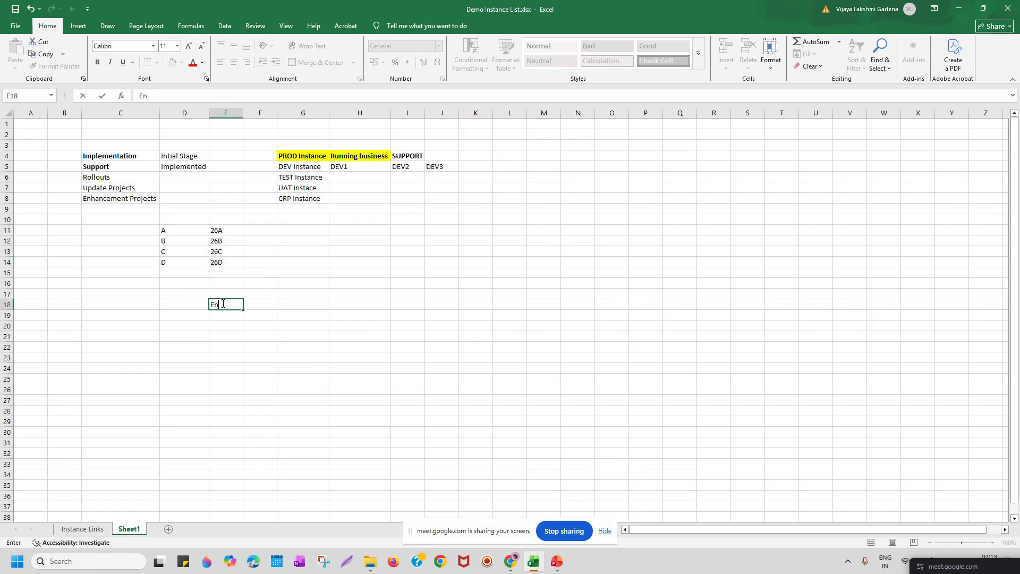
{"action": "type", "text": "terprise Name"}
{"action": "key", "text": "Return"}
{"action": "type", "text": "Ledger Details"}
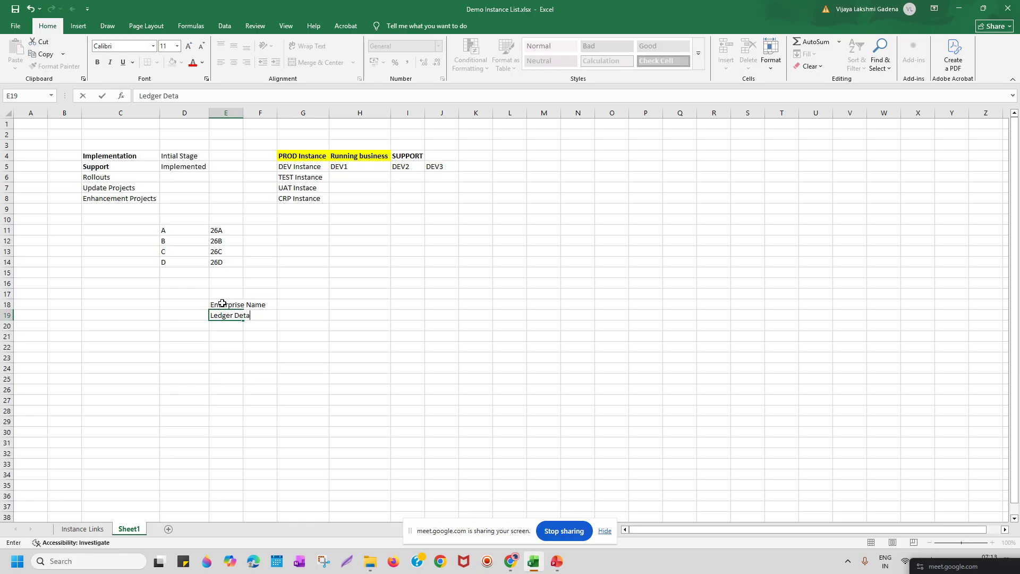
{"action": "key", "text": "Return"}
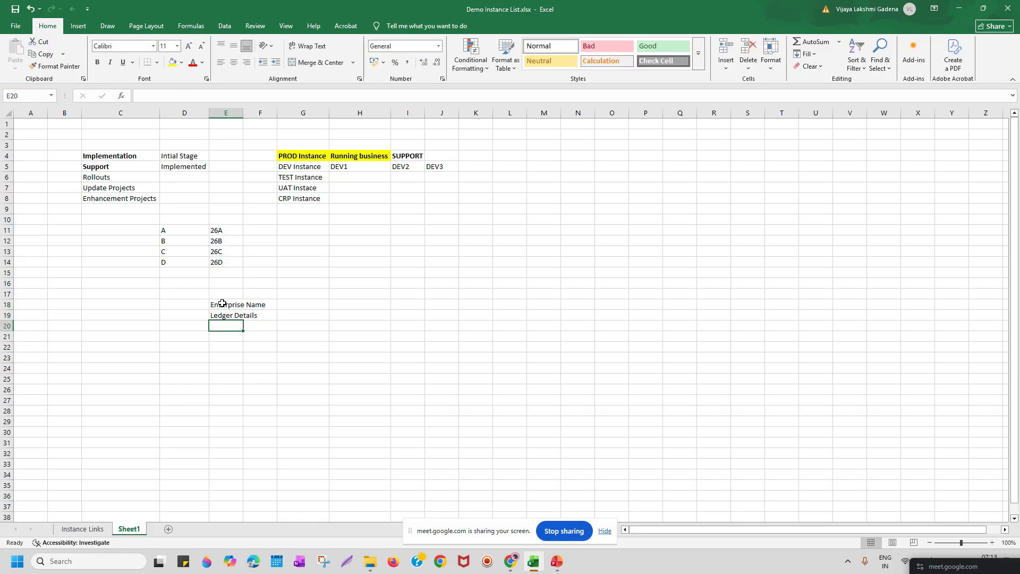
Enter Legal Entity in cell E20 and Business Units in cell E21.
{"action": "type", "text": "Legal En"}
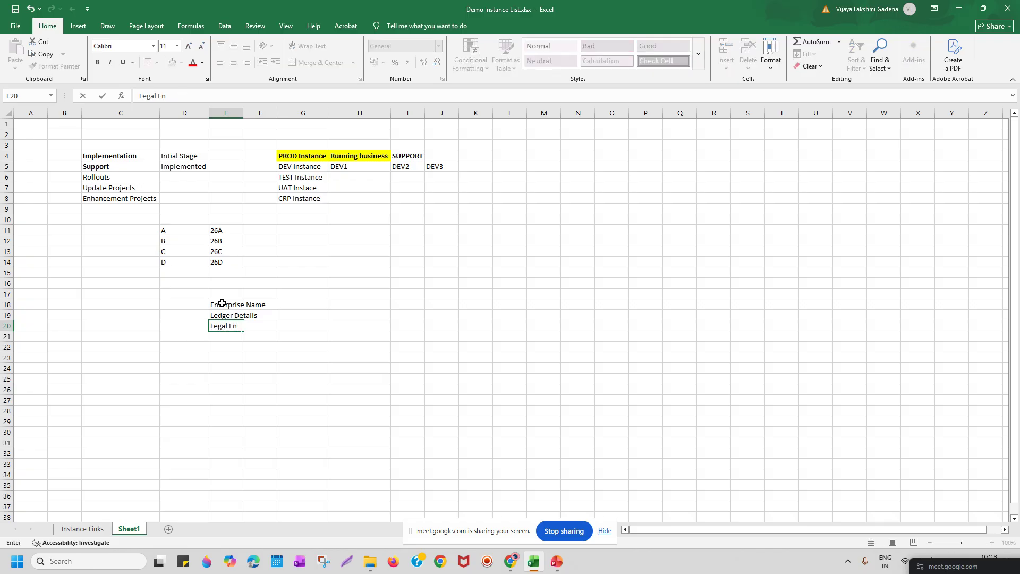
{"action": "type", "text": "tity"}
{"action": "key", "text": "Return"}
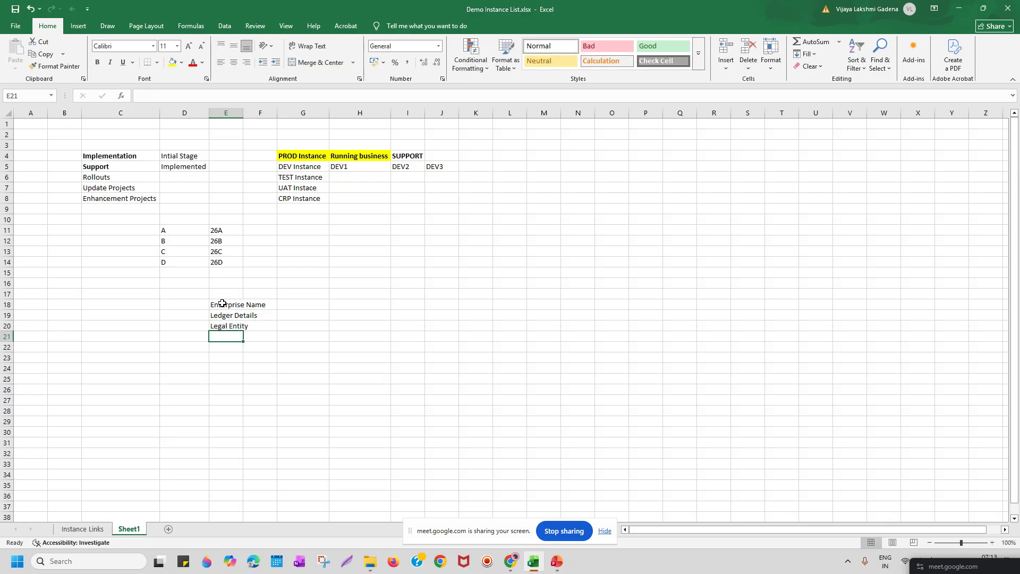
{"action": "type", "text": "Business Units"}
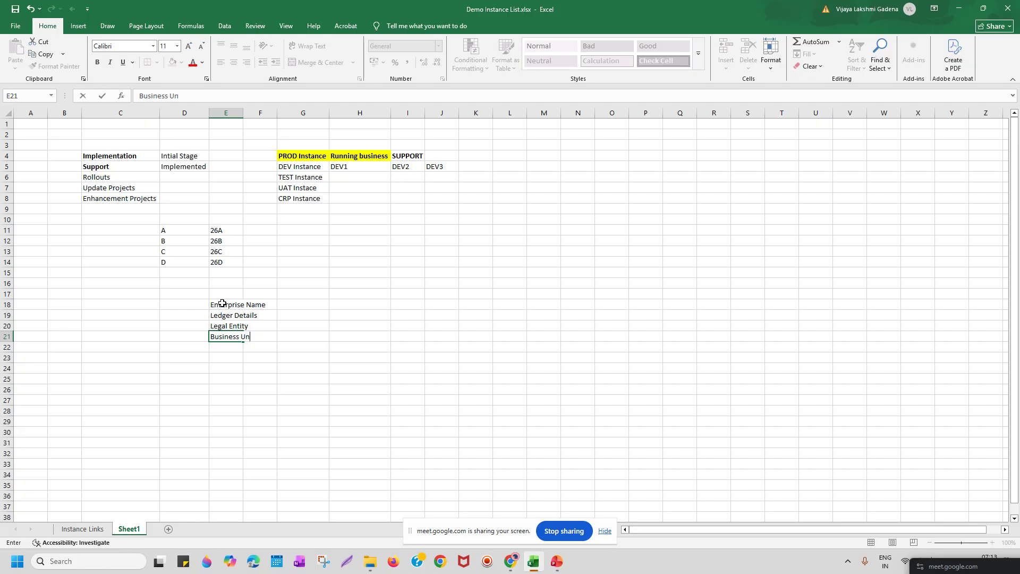
{"action": "key", "text": "Return"}
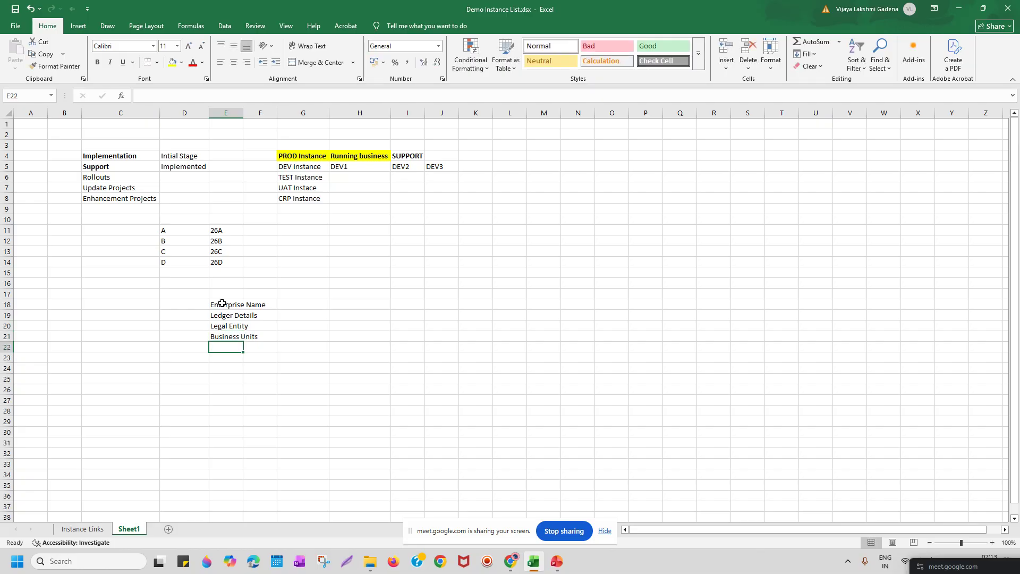
Enter Master Org in cell E22 and Inventory in cell E23.
{"action": "type", "text": "Master "}
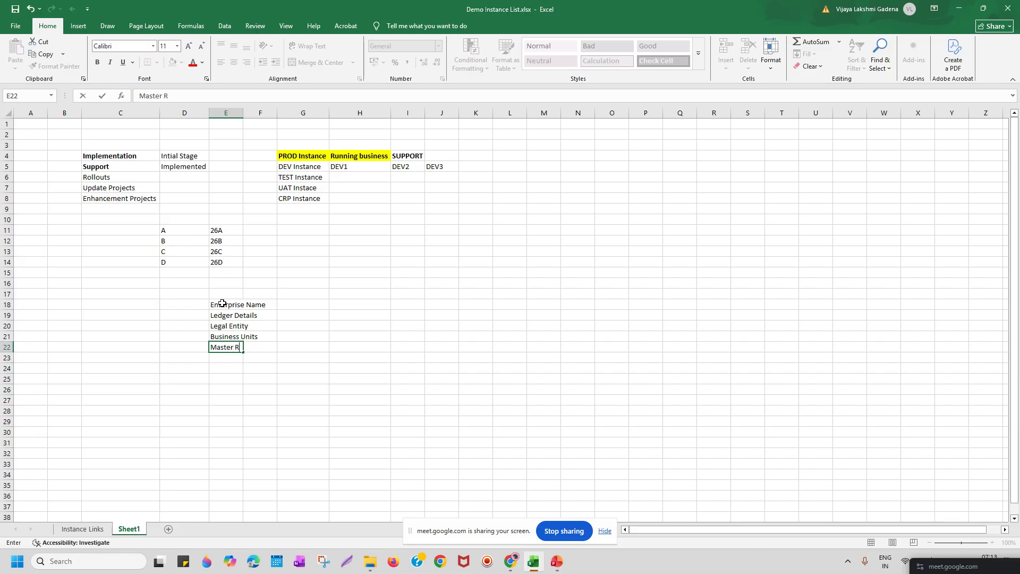
{"action": "type", "text": "Org"}
{"action": "key", "text": "Return"}
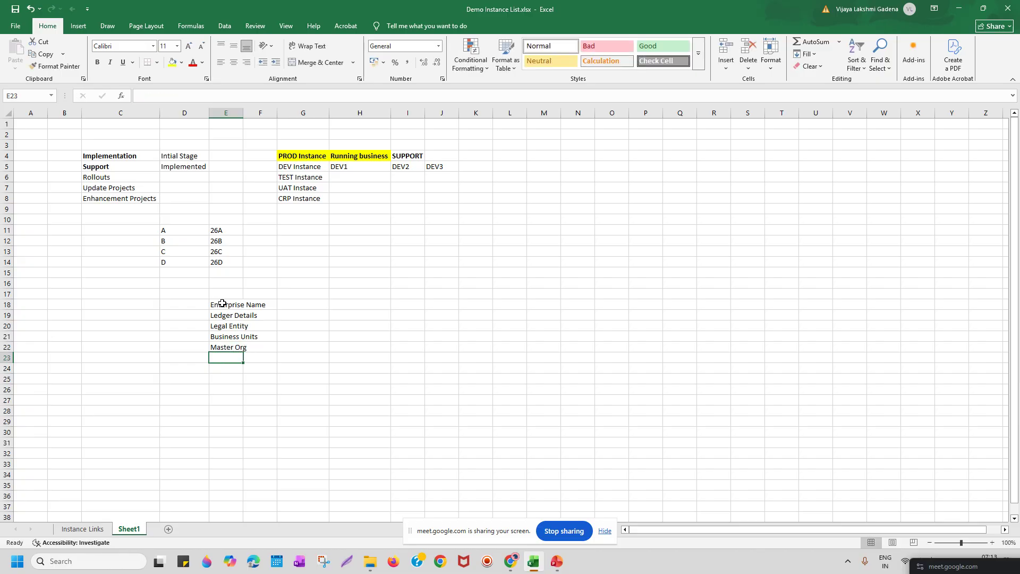
{"action": "type", "text": "Inventory"}
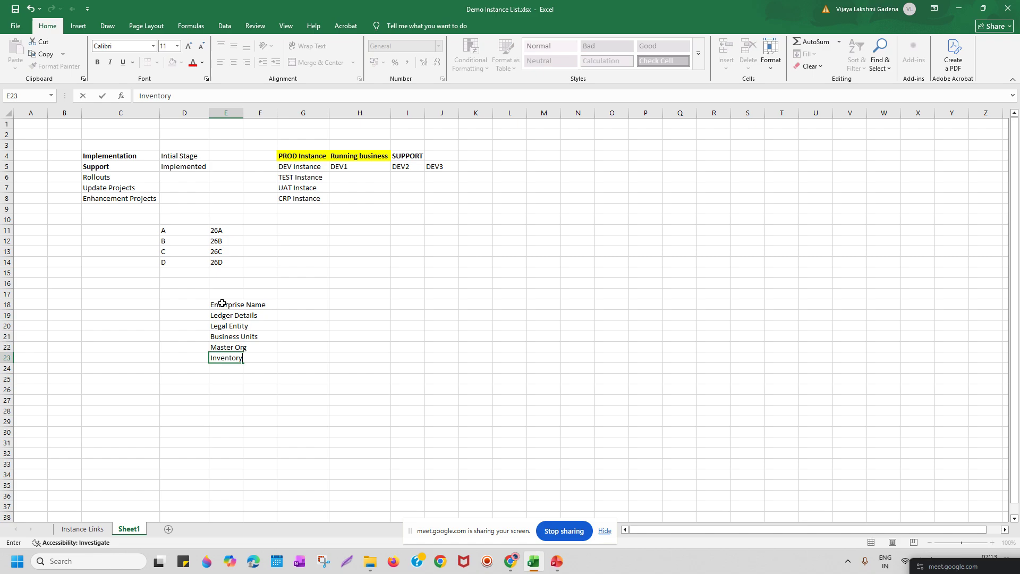
{"action": "key", "text": "Return"}
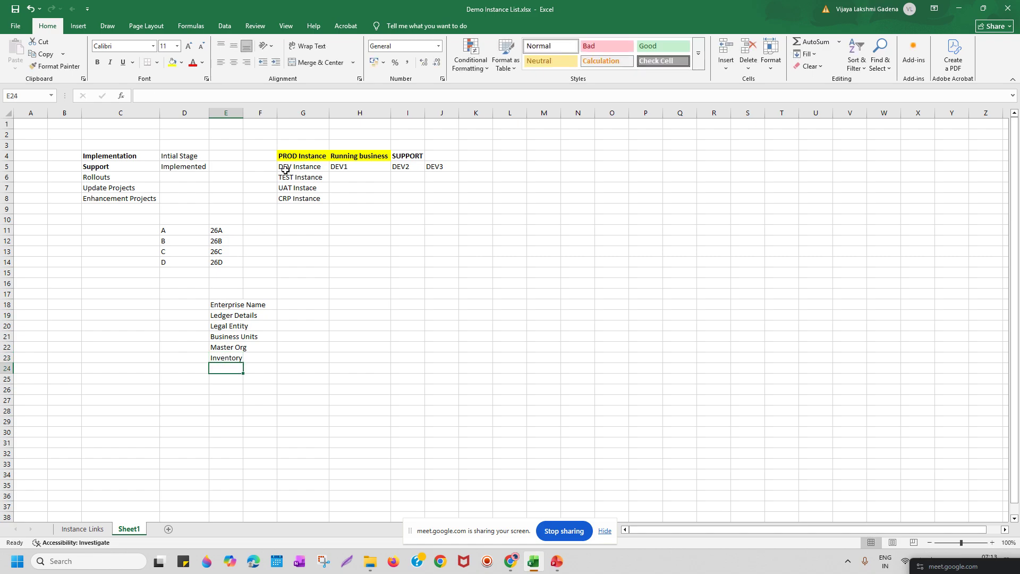
Fit column E to its contents and make the labels in E18:E23 bold.
{"action": "double_click", "coordinate": [245, 113]}
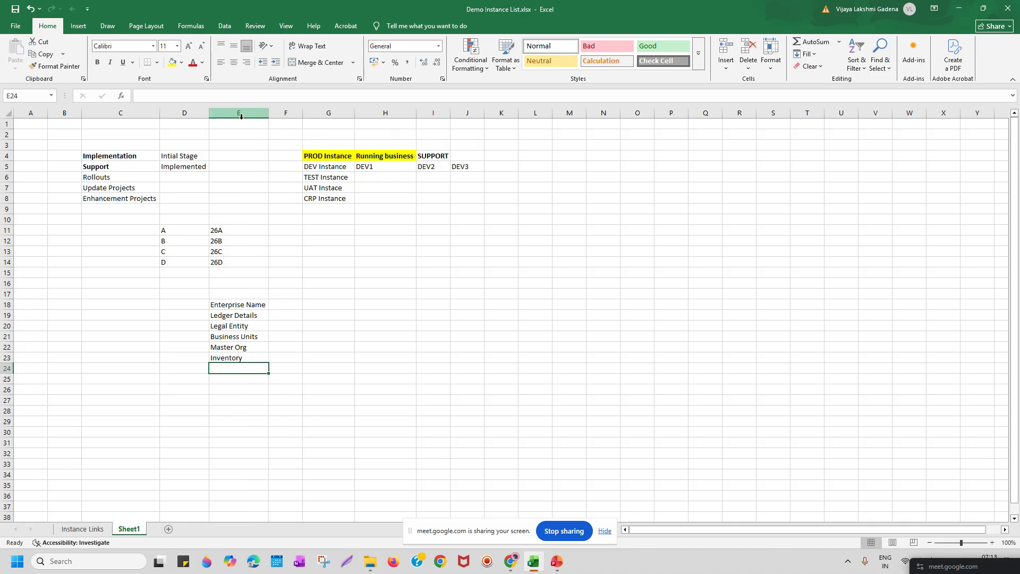
{"action": "left_click_drag", "start_coordinate": [254, 309], "coordinate": [254, 358]}
{"action": "key", "text": "ctrl+b"}
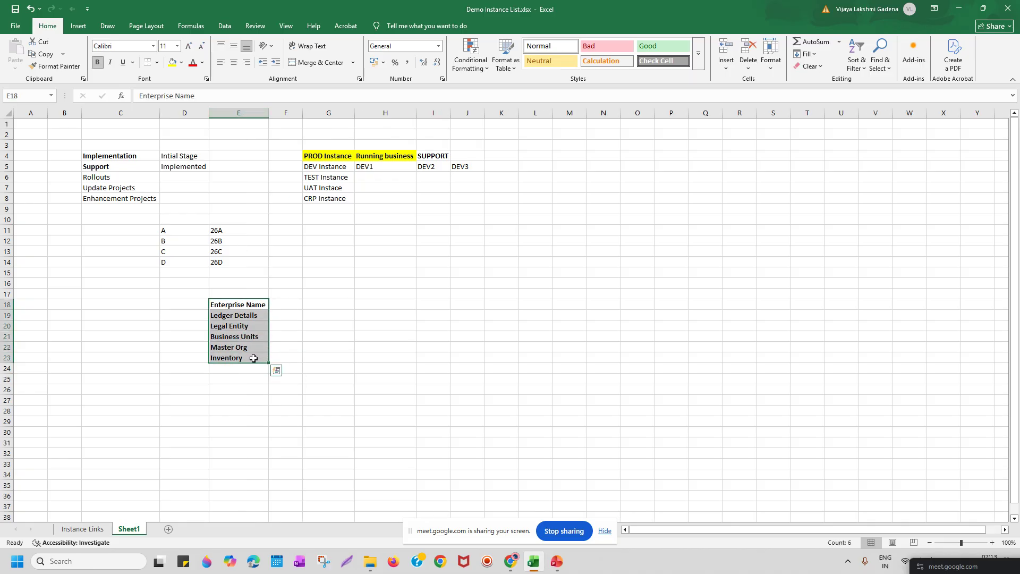
{"action": "left_click", "coordinate": [279, 307]}
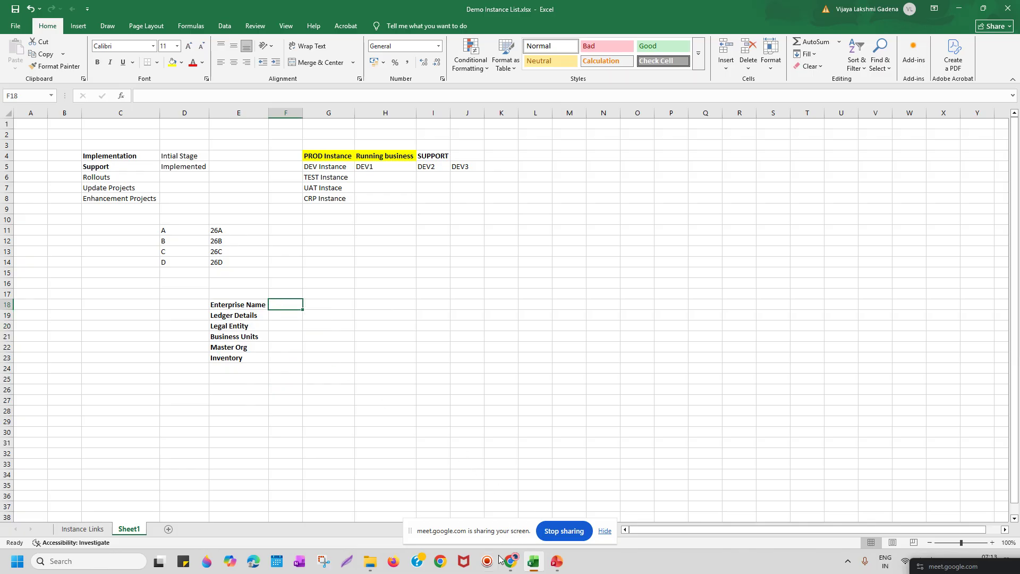
Switch to the Google Meet call in Chrome and admit all waiting guests.
{"action": "mouse_move", "coordinate": [512, 563]}
{"action": "left_click", "coordinate": [439, 500]}
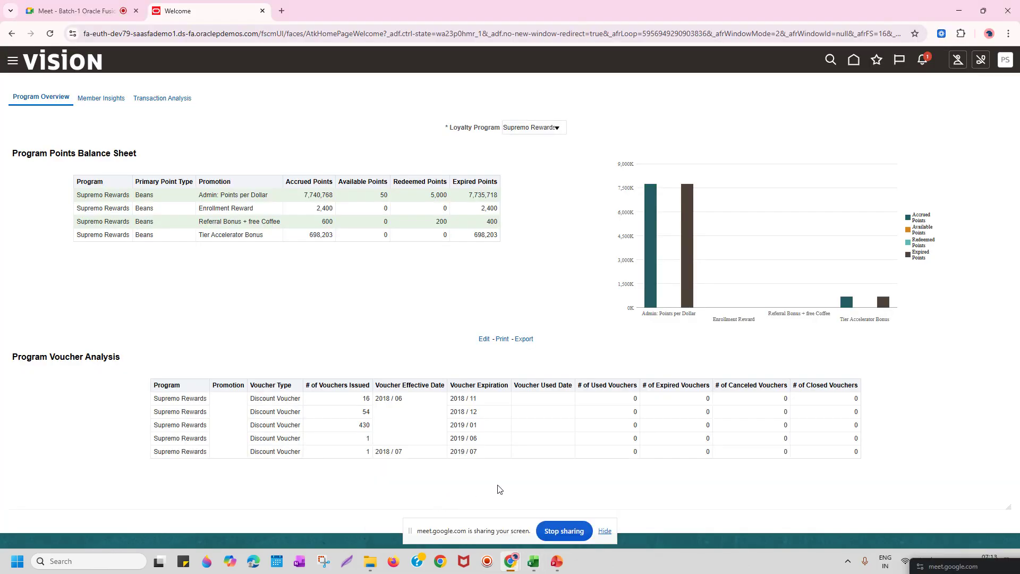
{"action": "left_click", "coordinate": [80, 11]}
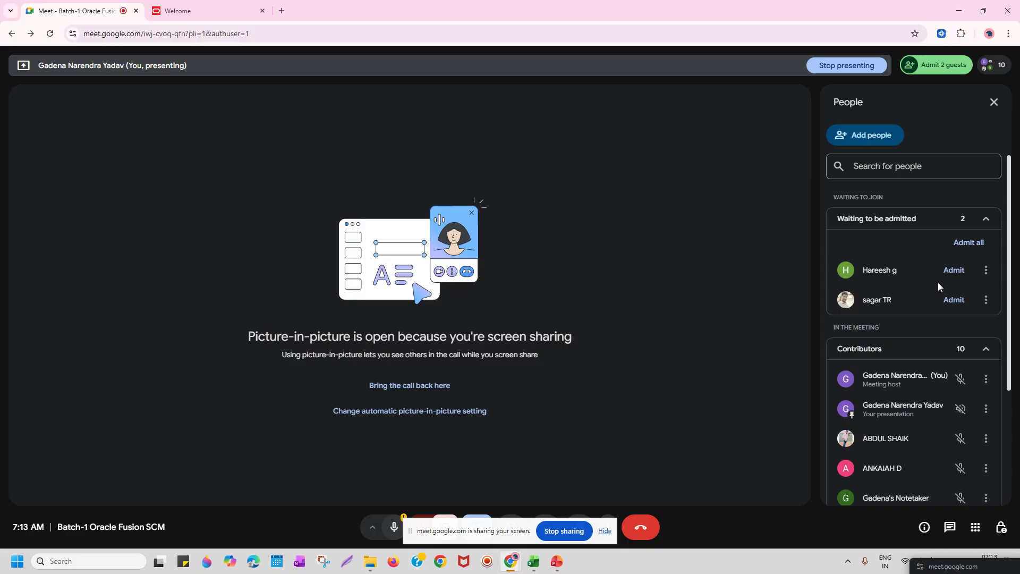
{"action": "left_click", "coordinate": [976, 244]}
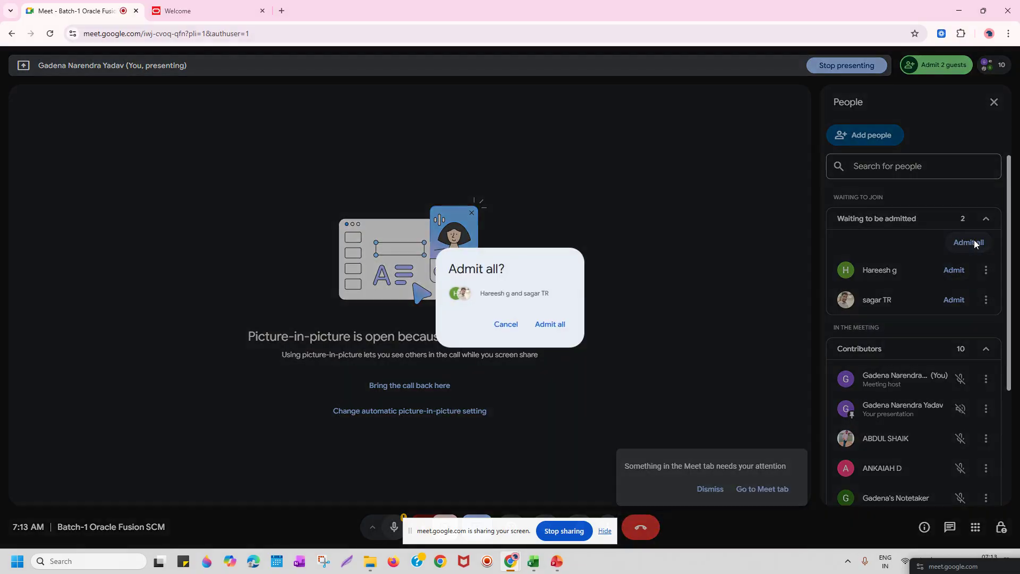
{"action": "left_click", "coordinate": [550, 324]}
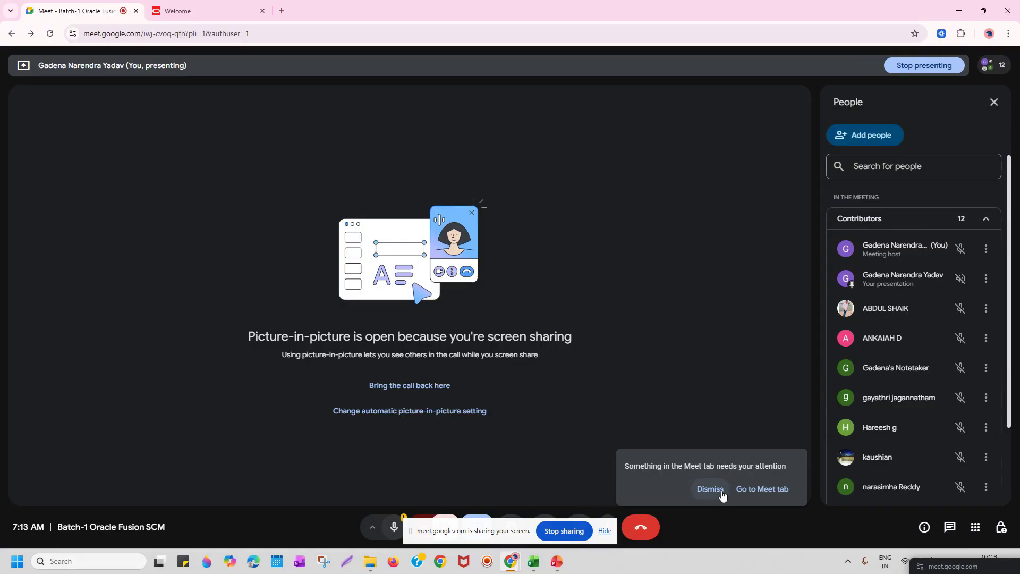
Return to the Oracle Fusion page and open Setup and Maintenance.
{"action": "left_click", "coordinate": [202, 11]}
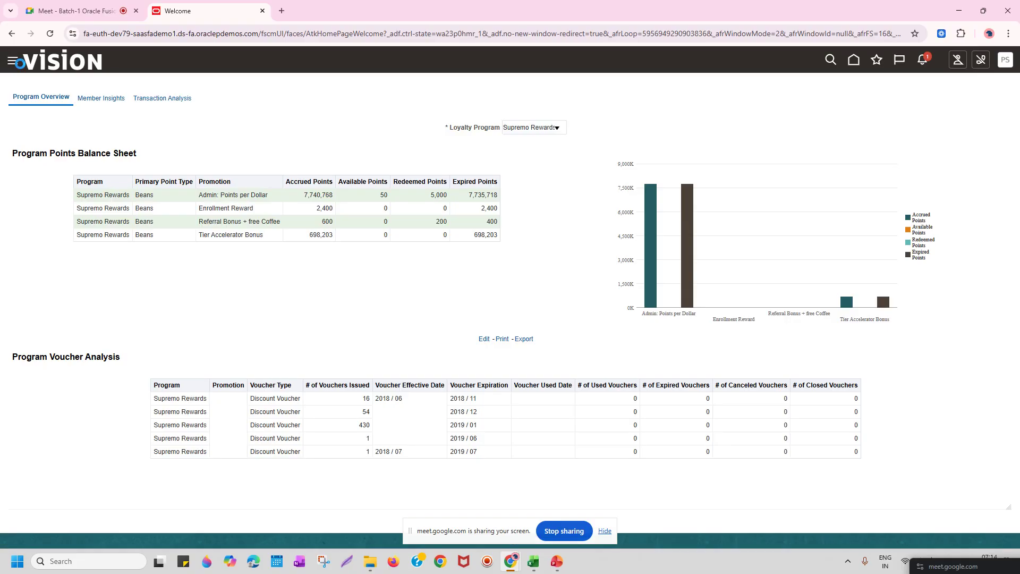
{"action": "left_click", "coordinate": [13, 62]}
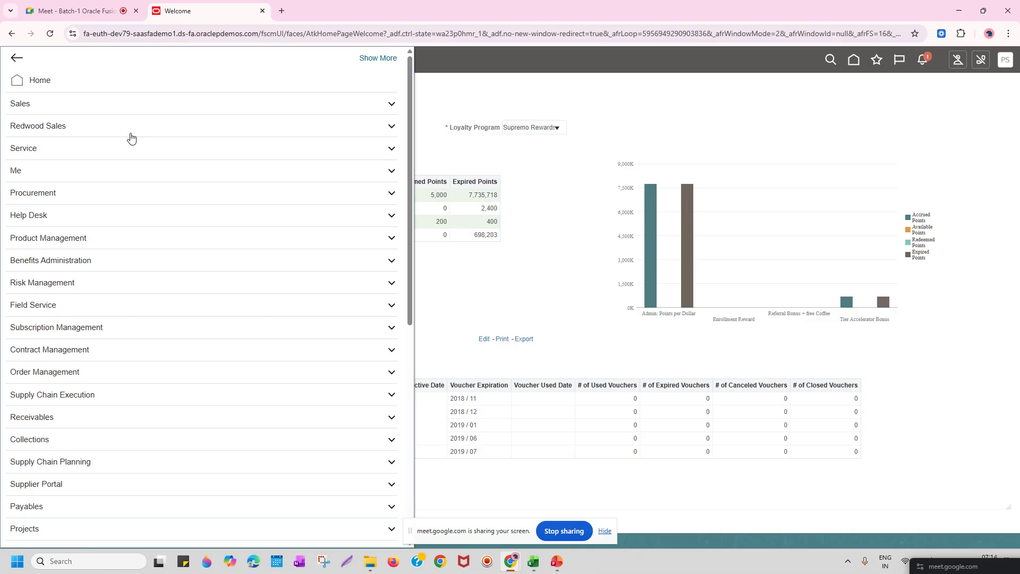
{"action": "left_click", "coordinate": [826, 124]}
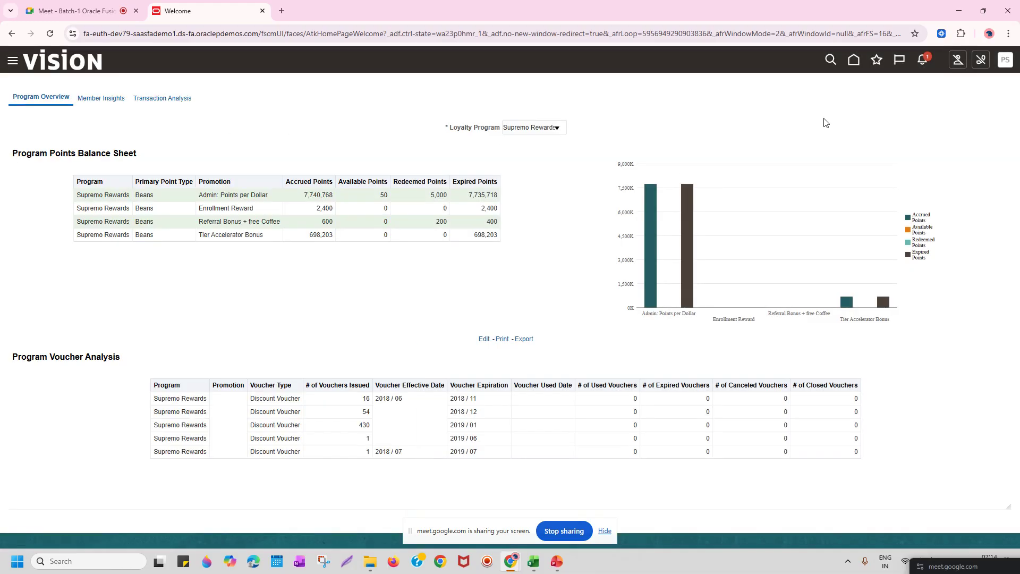
{"action": "left_click", "coordinate": [1006, 61]}
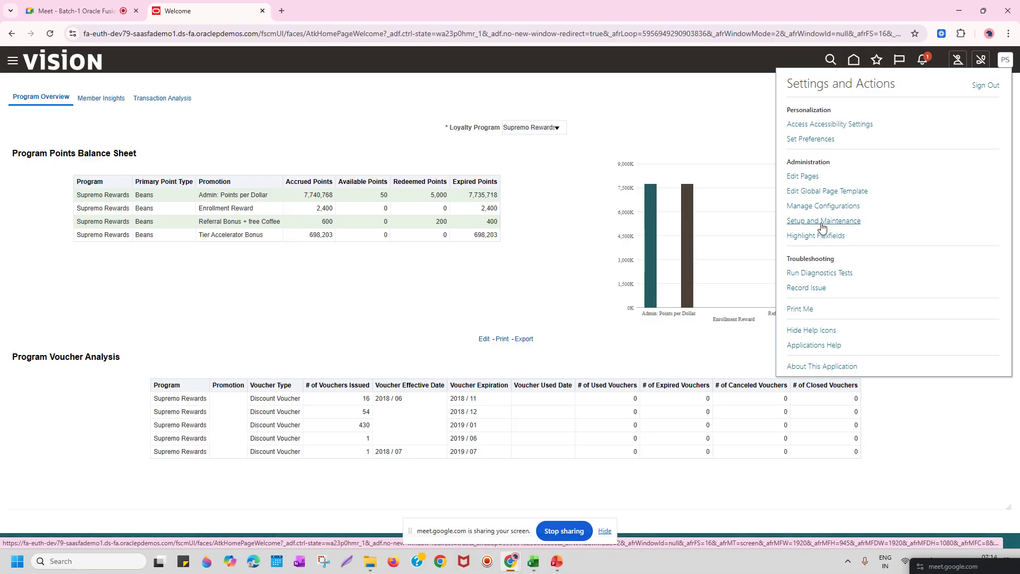
{"action": "left_click", "coordinate": [819, 225]}
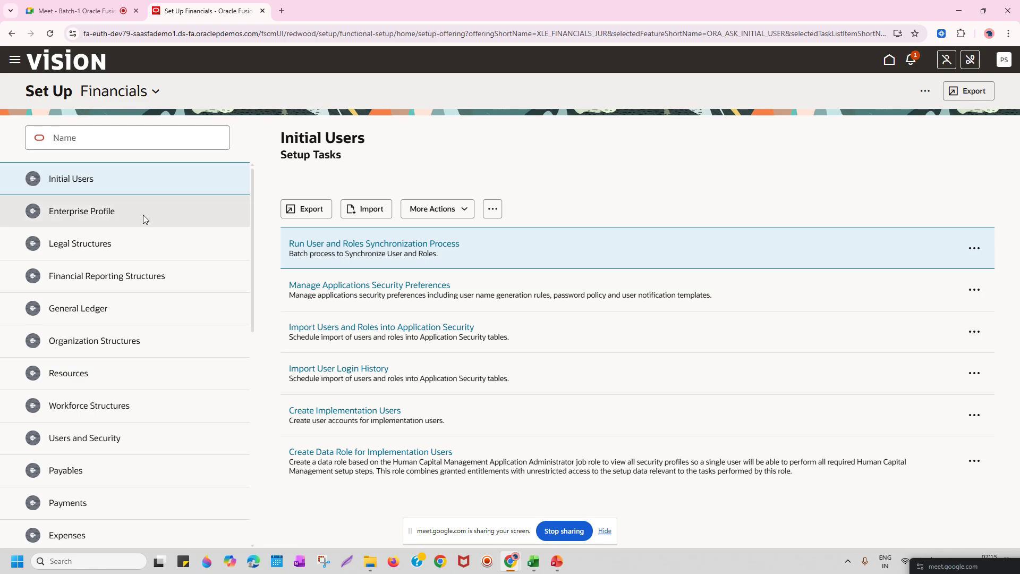
Show the Enterprise Profile setup tasks in Oracle, and switch to the Excel workbook to widen column F.
{"action": "left_click", "coordinate": [112, 210]}
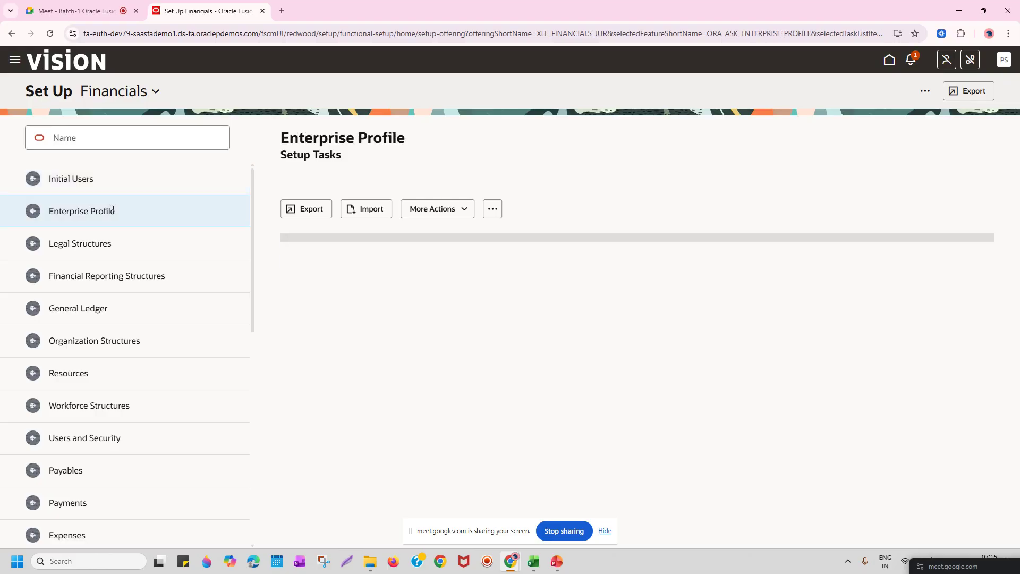
{"action": "left_click", "coordinate": [534, 562]}
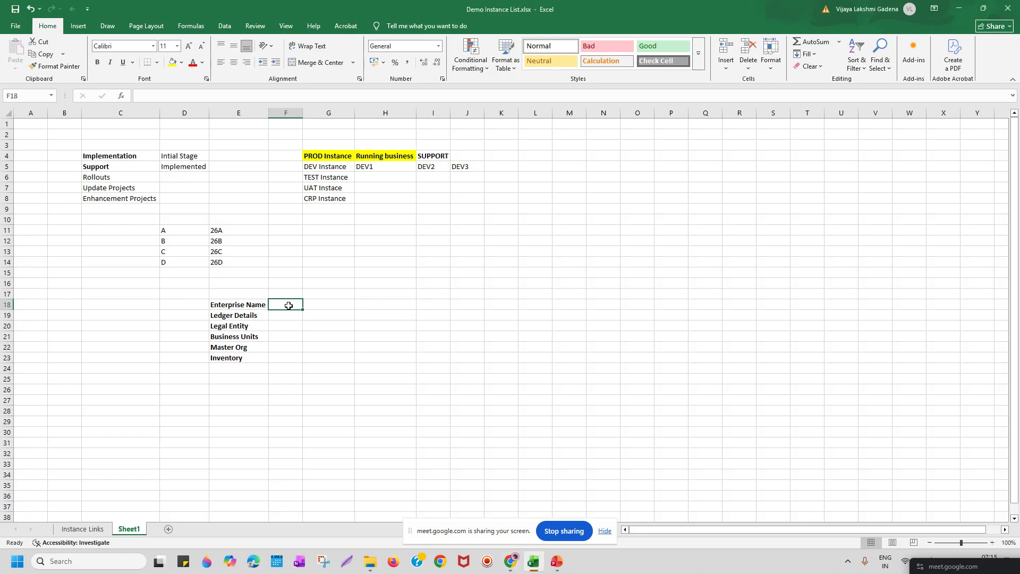
{"action": "left_click_drag", "start_coordinate": [303, 113], "coordinate": [473, 129]}
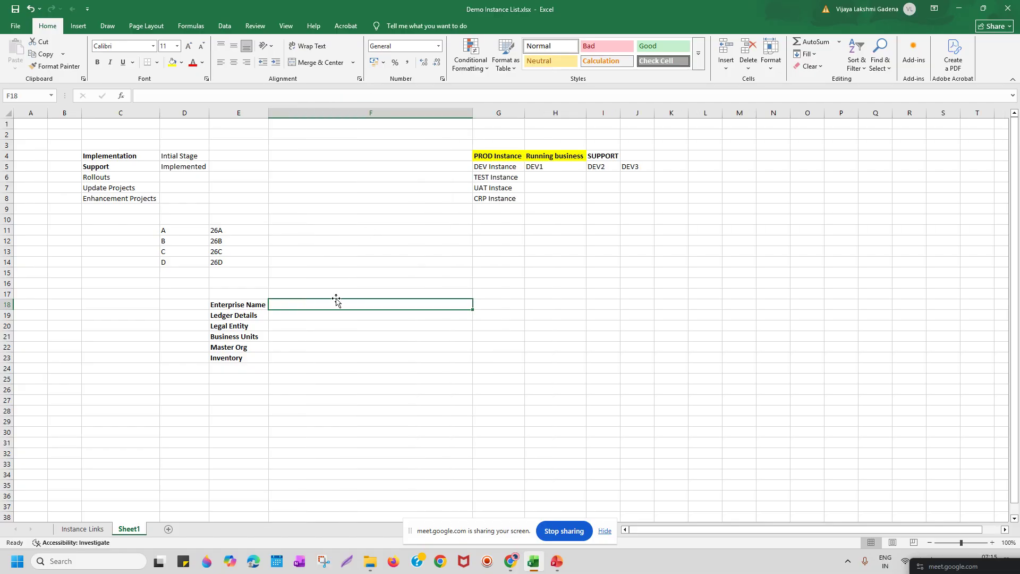
Enter the headings Enterprise Structure in cell E17 and Navigation in cell F17.
{"action": "left_click", "coordinate": [241, 294]}
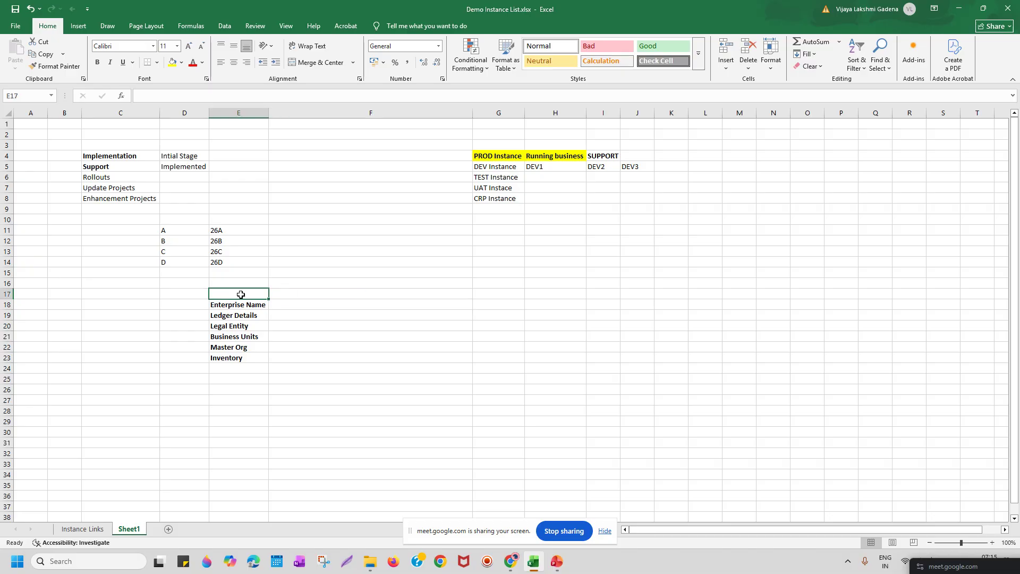
{"action": "left_click", "coordinate": [301, 292]}
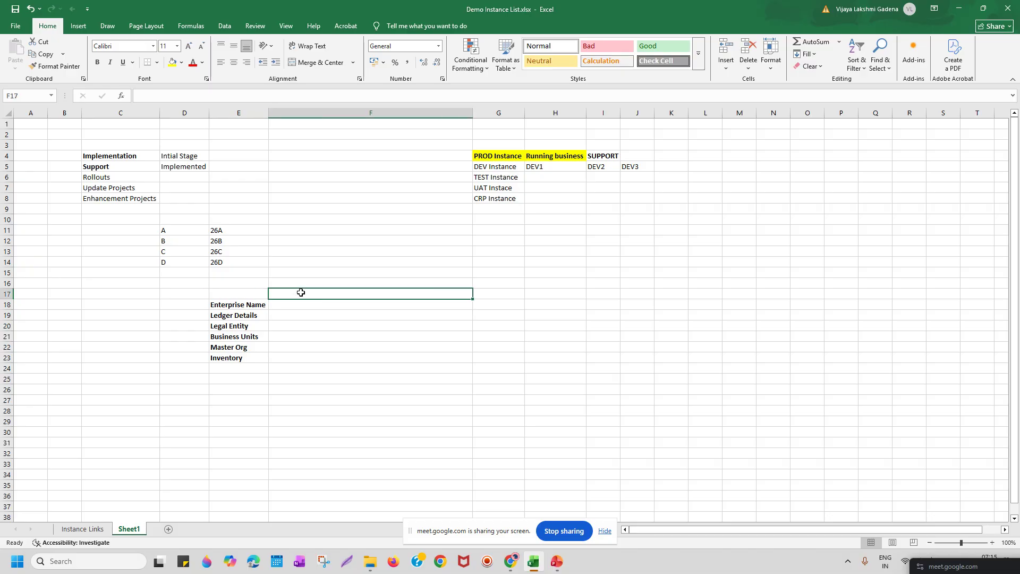
{"action": "left_click", "coordinate": [264, 292]}
{"action": "type", "text": "Enterrp"}
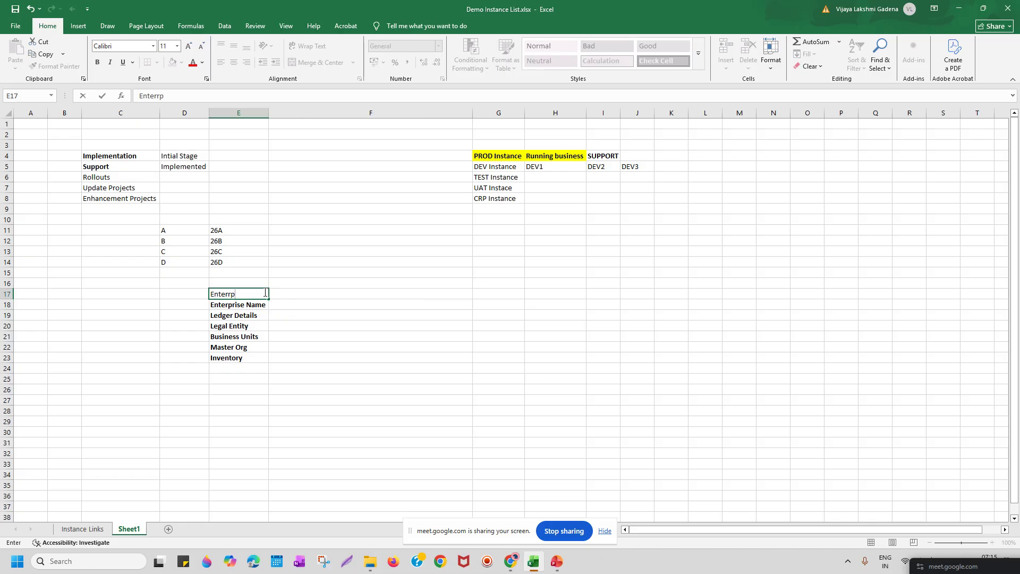
{"action": "key", "text": "BackSpace"}
{"action": "type", "text": "prise Structure"}
{"action": "key", "text": "Tab"}
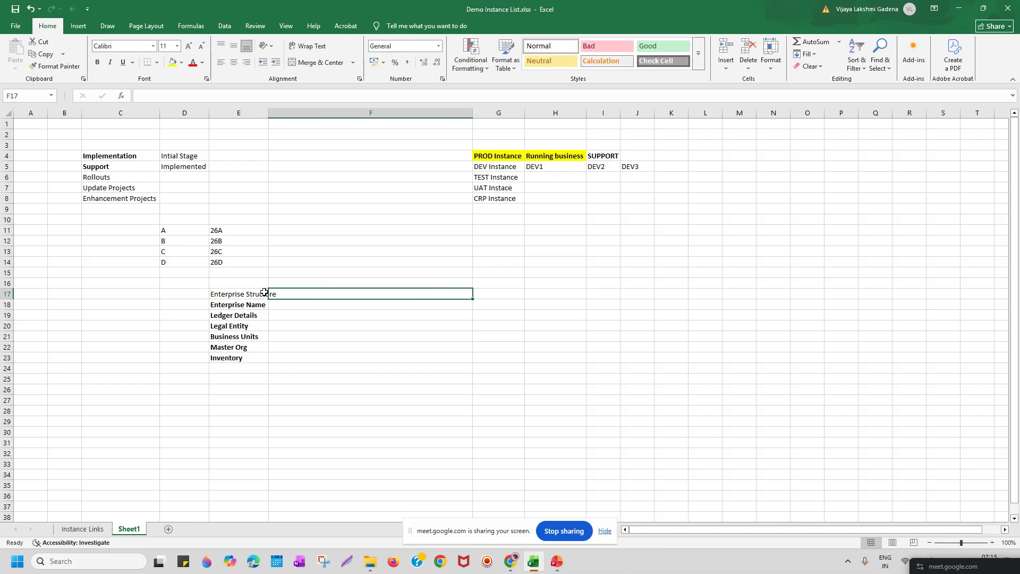
{"action": "type", "text": "Navigation"}
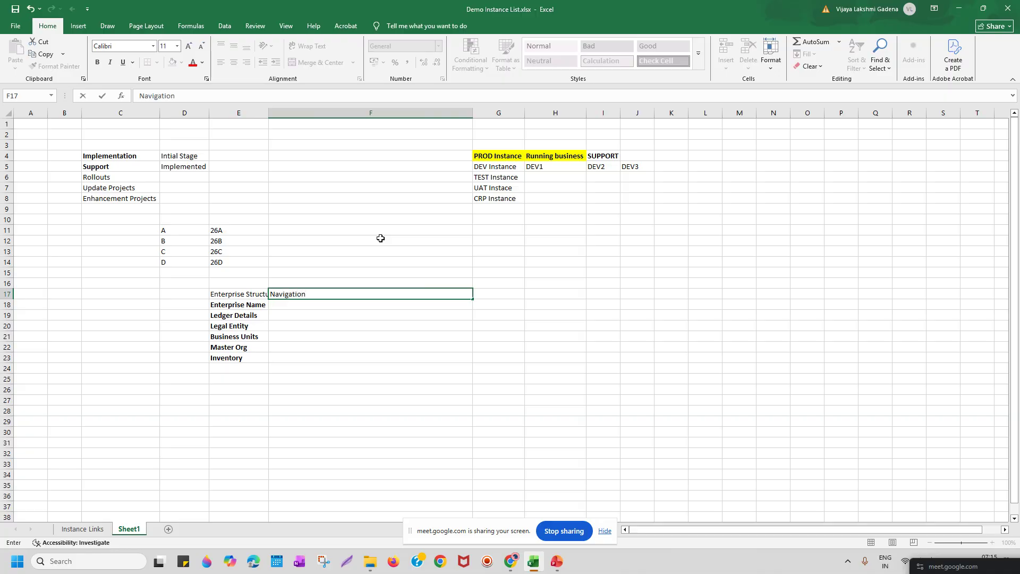
Fit column E to its contents and make the headings in E17:F17 bold.
{"action": "double_click", "coordinate": [268, 112]}
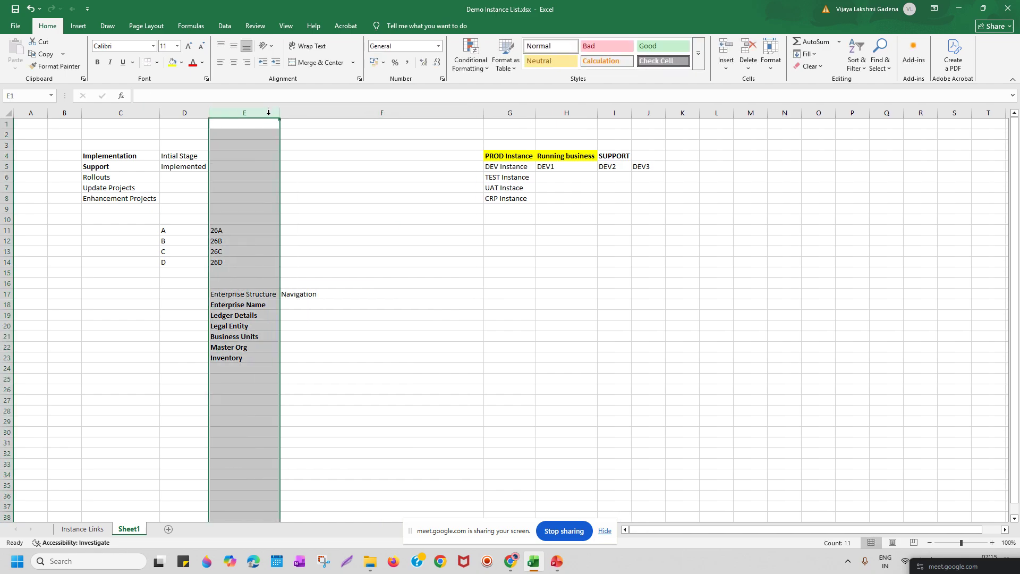
{"action": "left_click_drag", "start_coordinate": [253, 294], "coordinate": [290, 295]}
{"action": "key", "text": "ctrl+b"}
Enter the navigation path "Setup &Maintenance --> Offering/Setup: Financials --> Enterprise" for Enterprise Name in cell F18.
{"action": "left_click", "coordinate": [315, 307]}
{"action": "type", "text": "Nav"}
{"action": "key", "text": "BackSpace"}
{"action": "key", "text": "BackSpace"}
{"action": "key", "text": "BackSpace"}
{"action": "key", "text": "BackSpace"}
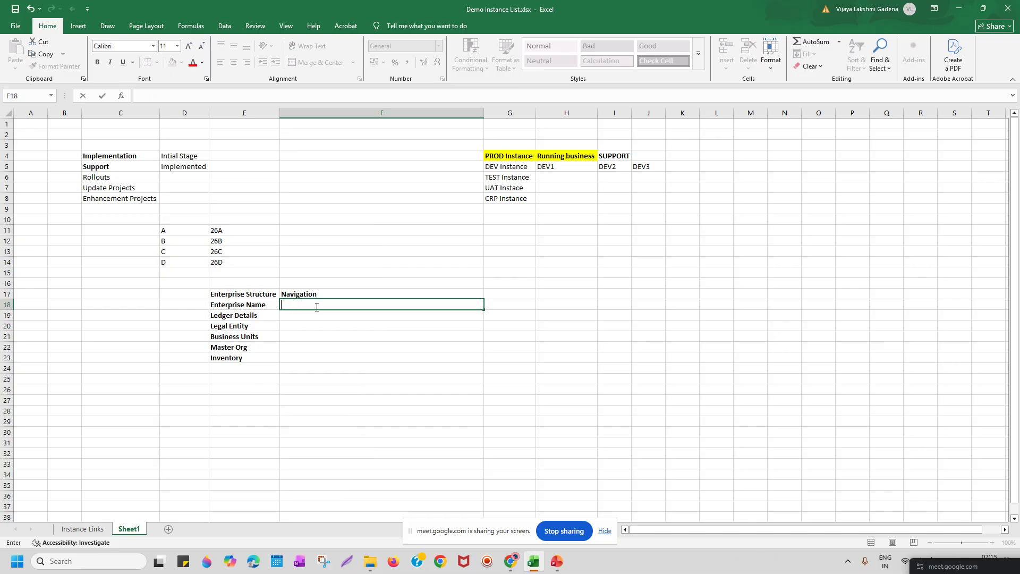
{"action": "type", "text": "Setup &Maintenance -->"}
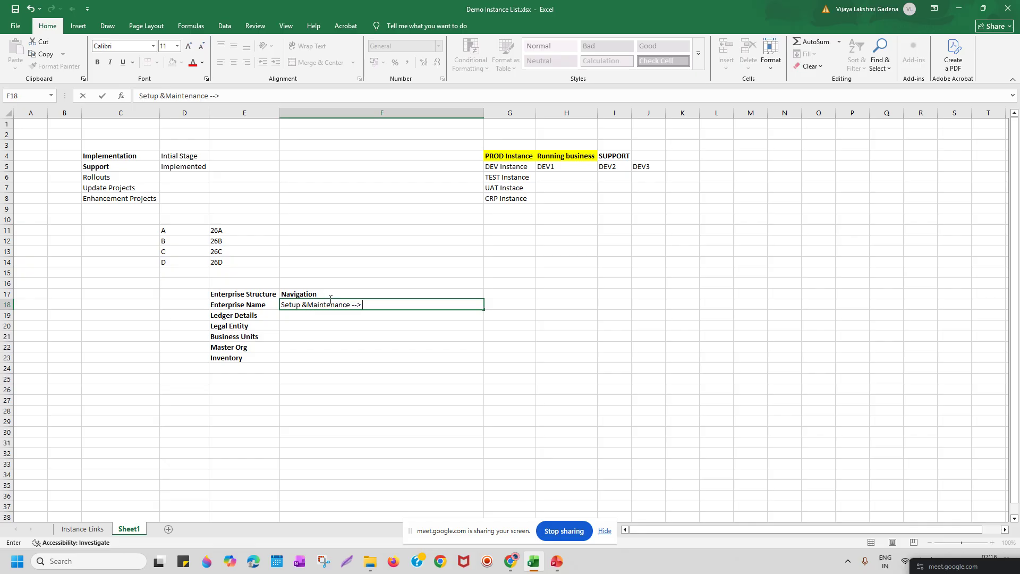
{"action": "scroll", "coordinate": [330, 300], "scroll_direction": "down", "scroll_amount": 1}
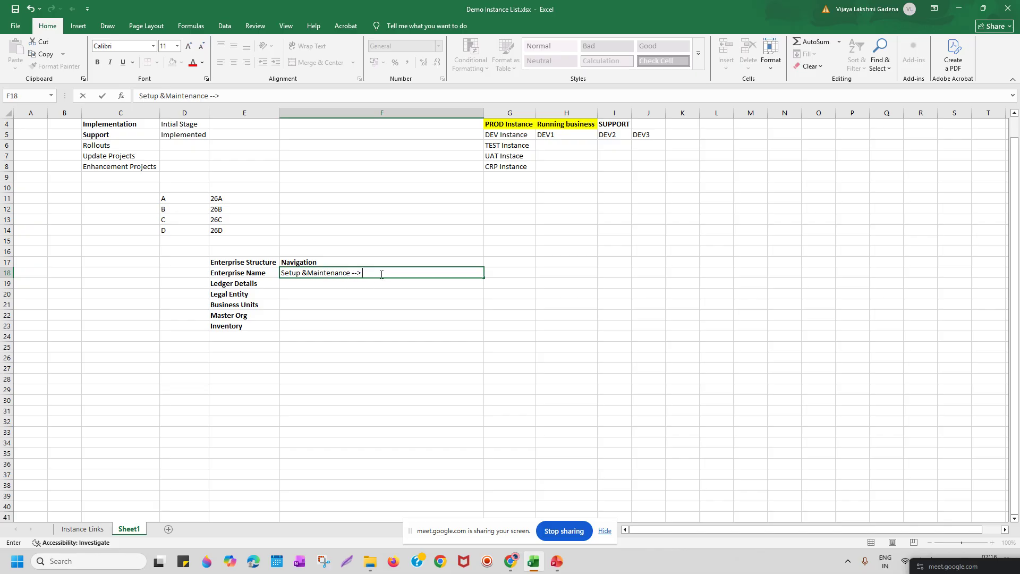
{"action": "type", "text": "Offering/Setup: Financials"}
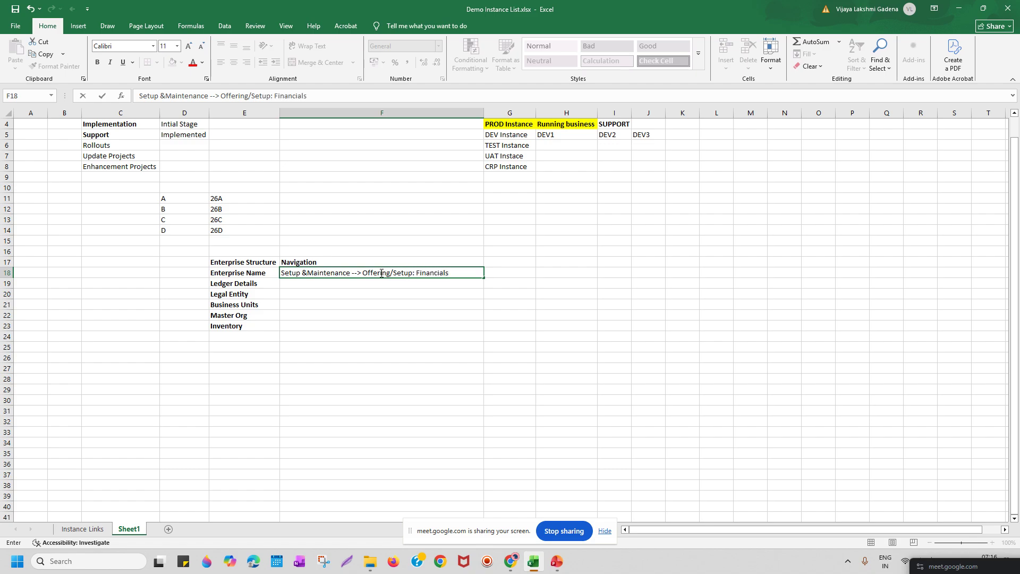
{"action": "type", "text": " --?"}
{"action": "key", "text": "BackSpace"}
{"action": "type", "text": "> Enter4"}
{"action": "key", "text": "BackSpace"}
{"action": "type", "text": "prise"}
Switch to the Oracle Fusion page in Chrome and look at the Settings and Actions options.
{"action": "key", "text": "alt+Tab"}
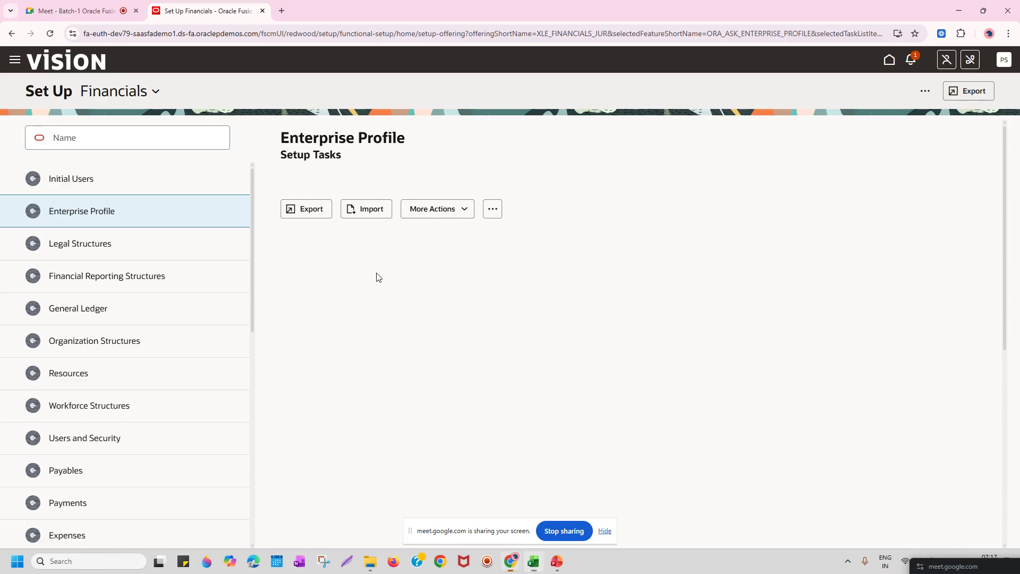
{"action": "left_click", "coordinate": [1005, 61]}
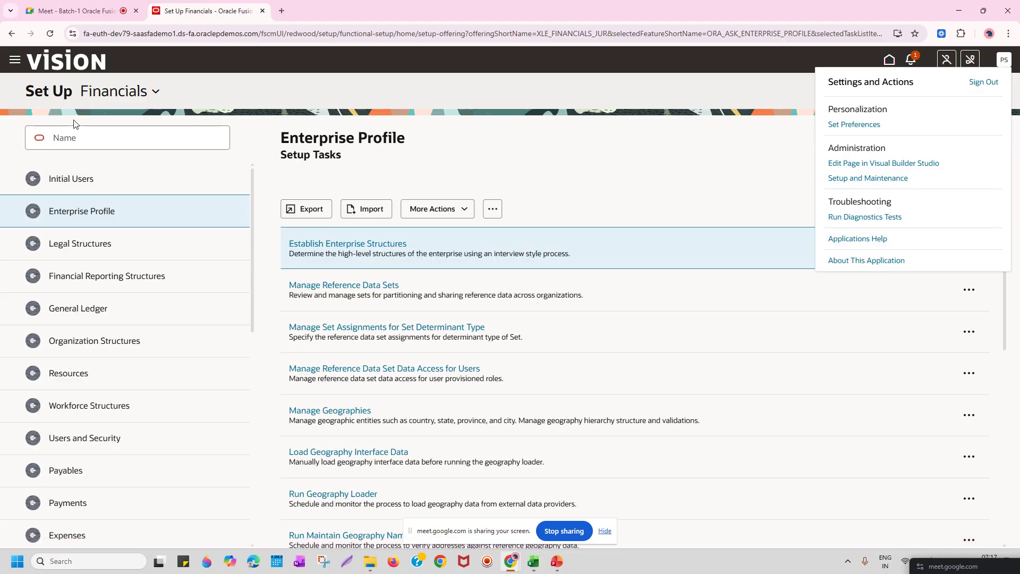
{"action": "left_click", "coordinate": [64, 102]}
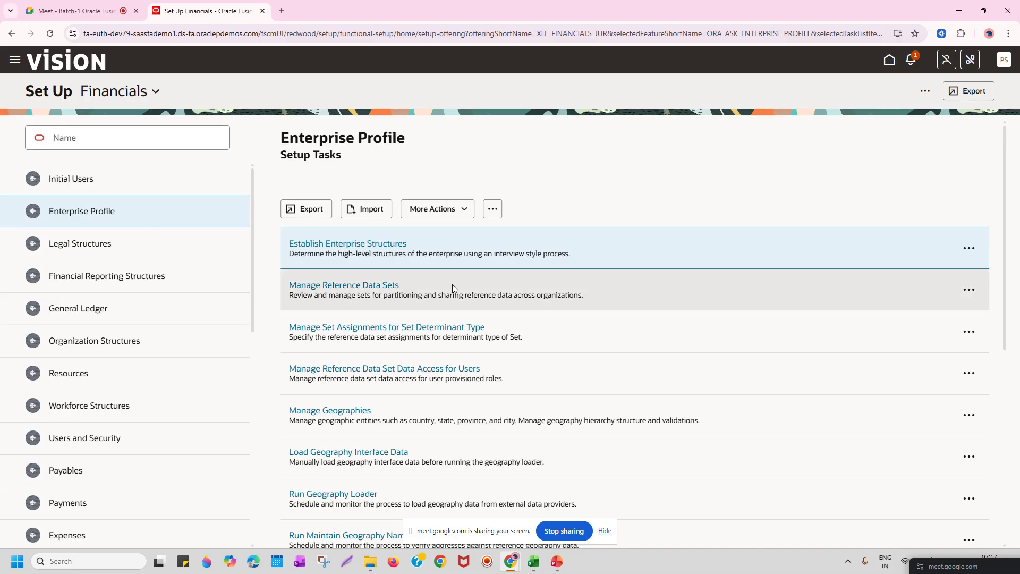
Look through the full list of Enterprise Profile setup tasks.
{"action": "scroll", "coordinate": [586, 302], "scroll_direction": "down", "scroll_amount": 2}
{"action": "scroll", "coordinate": [590, 308], "scroll_direction": "down", "scroll_amount": 4}
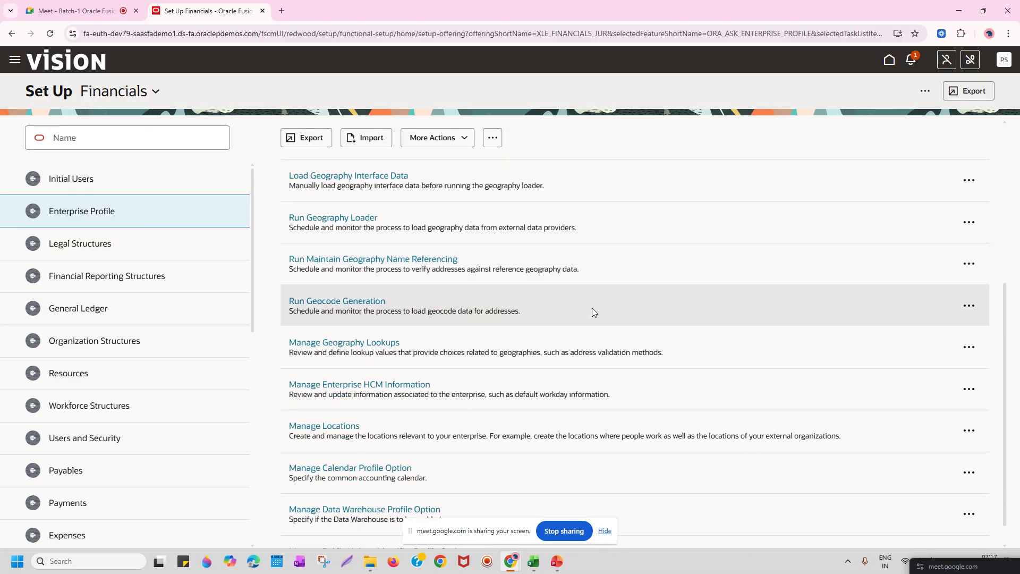
{"action": "scroll", "coordinate": [603, 318], "scroll_direction": "up", "scroll_amount": 4}
{"action": "scroll", "coordinate": [606, 321], "scroll_direction": "up", "scroll_amount": 2}
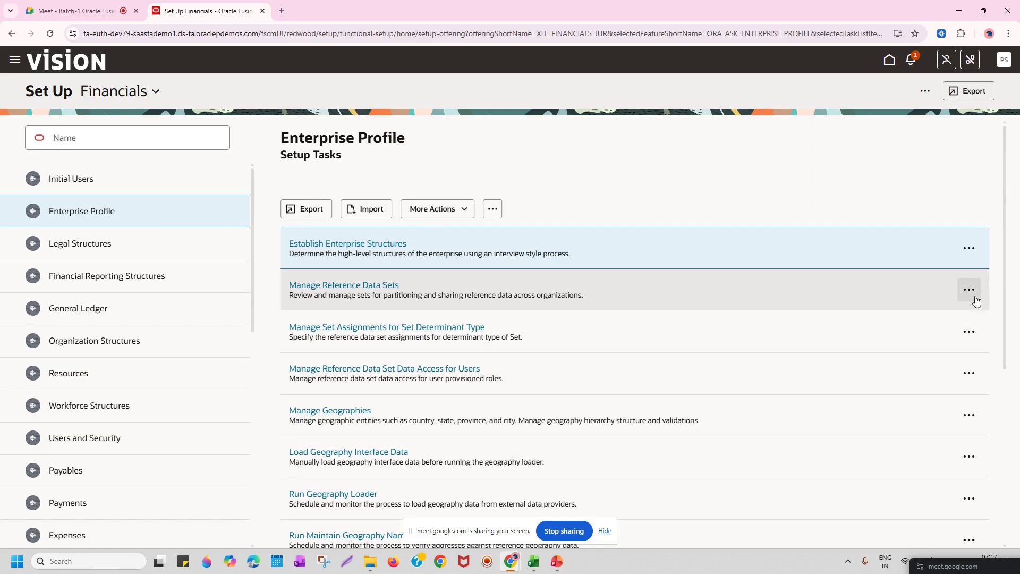
{"action": "left_click_drag", "start_coordinate": [1006, 271], "coordinate": [802, 415]}
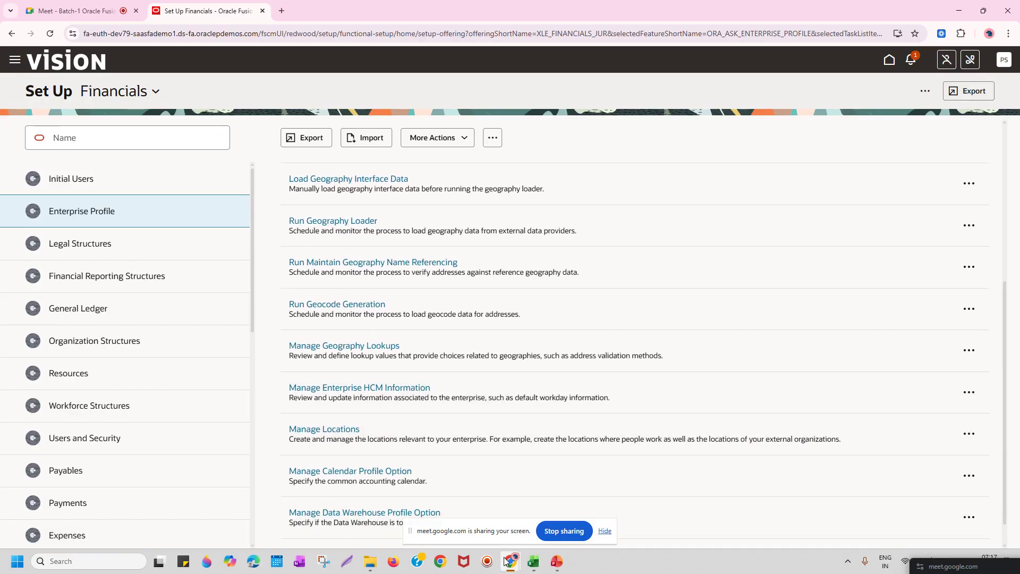
{"action": "left_click", "coordinate": [425, 501]}
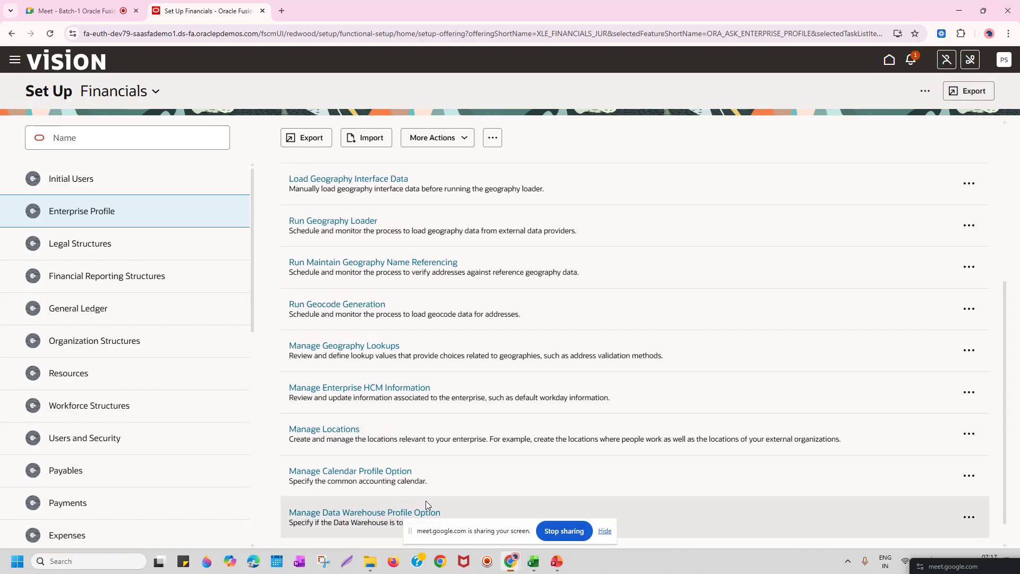
Check the contributors in the Google Meet call and return to the Oracle Financials setup page.
{"action": "left_click", "coordinate": [105, 12]}
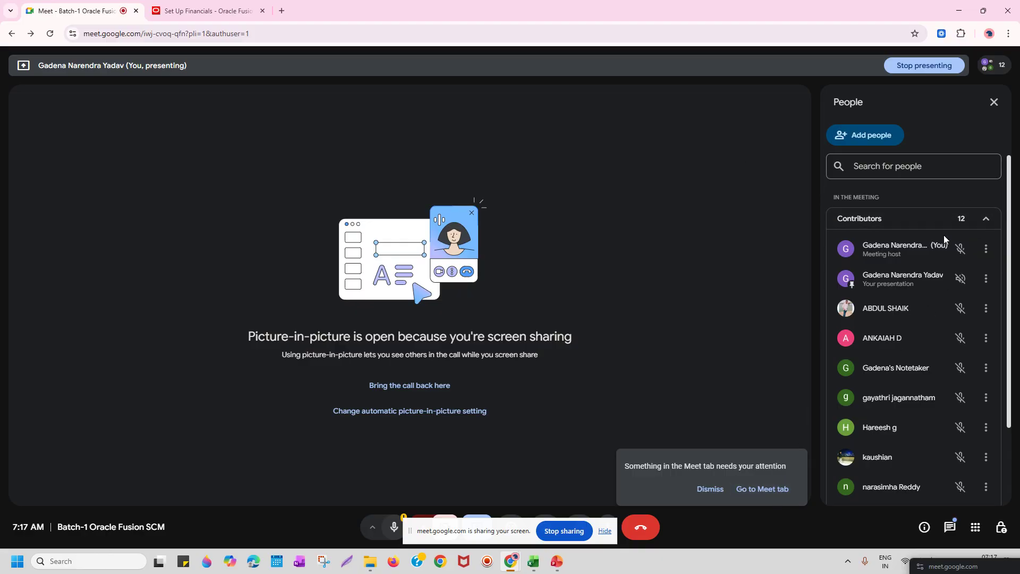
{"action": "left_click", "coordinate": [987, 222]}
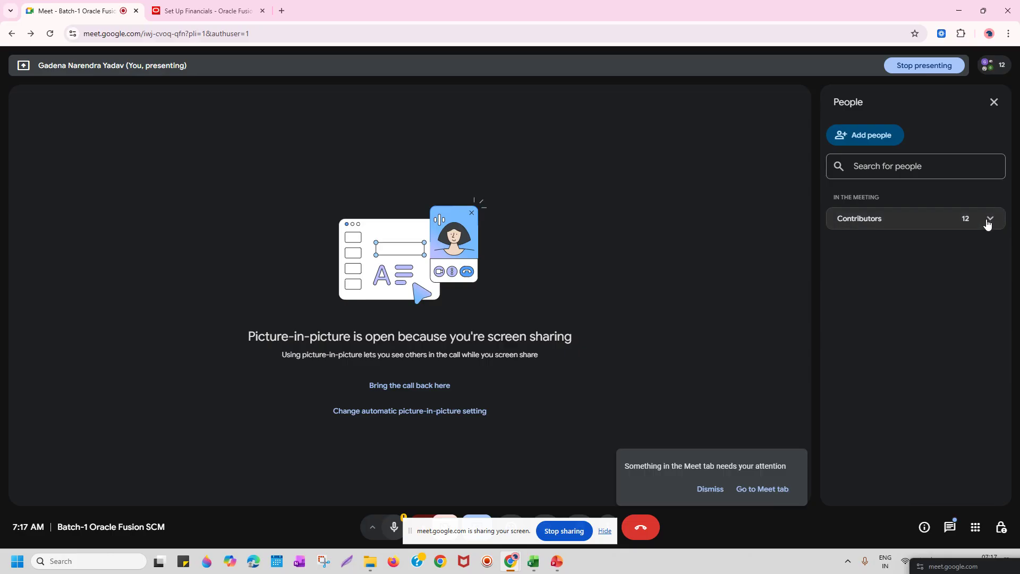
{"action": "left_click", "coordinate": [988, 222]}
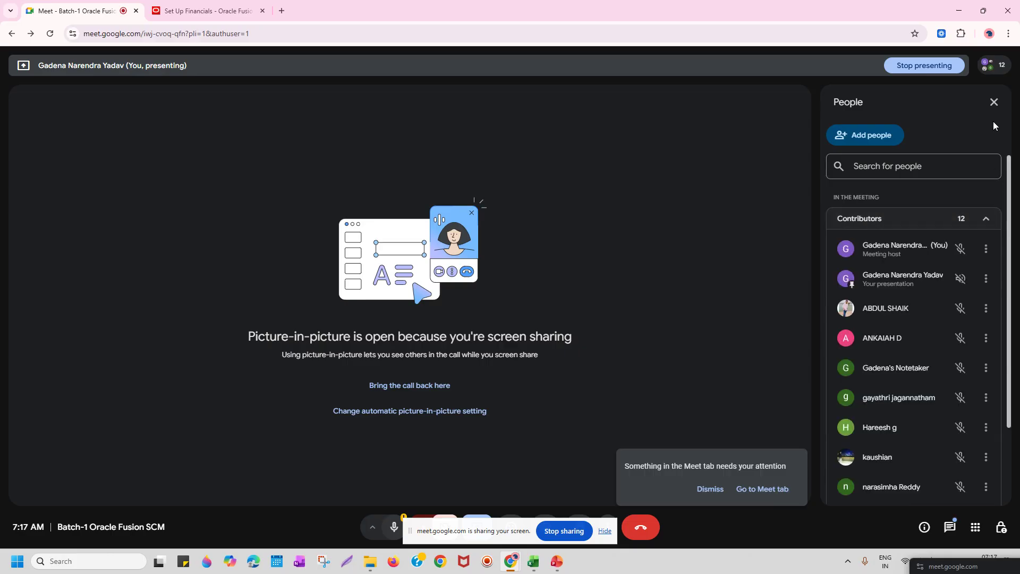
{"action": "left_click", "coordinate": [191, 6]}
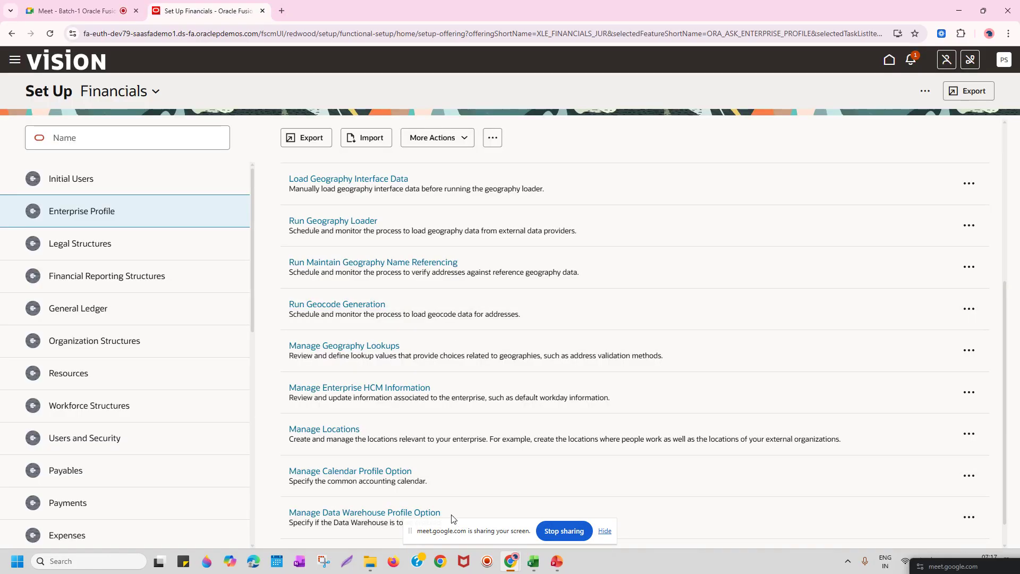
Try to open the Manage Enterprise HCM Information task from the Enterprise Profile list.
{"action": "right_click", "coordinate": [379, 394]}
{"action": "left_click", "coordinate": [348, 393]}
{"action": "left_click", "coordinate": [348, 392]}
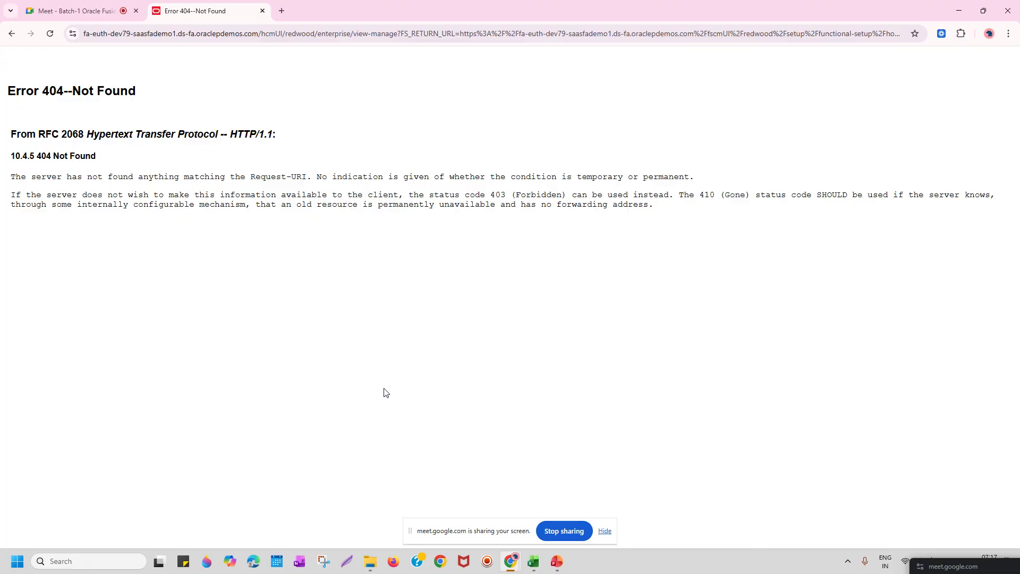
{"action": "left_click_drag", "start_coordinate": [7, 86], "coordinate": [678, 220]}
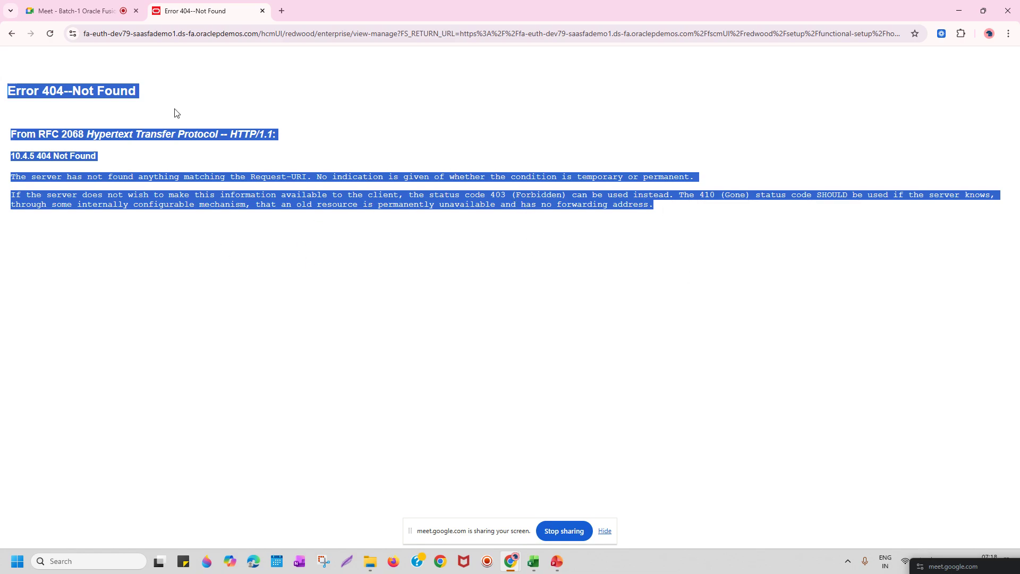
Return to the Financials setup page and open the Establish Enterprise Structures task under Enterprise Profile.
{"action": "left_click", "coordinate": [12, 33]}
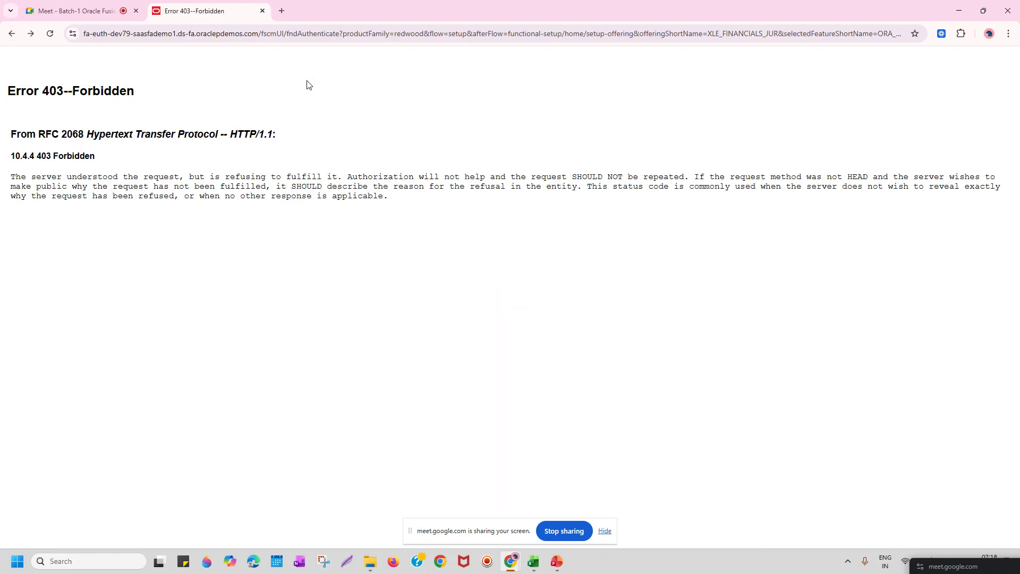
{"action": "left_click", "coordinate": [11, 33]}
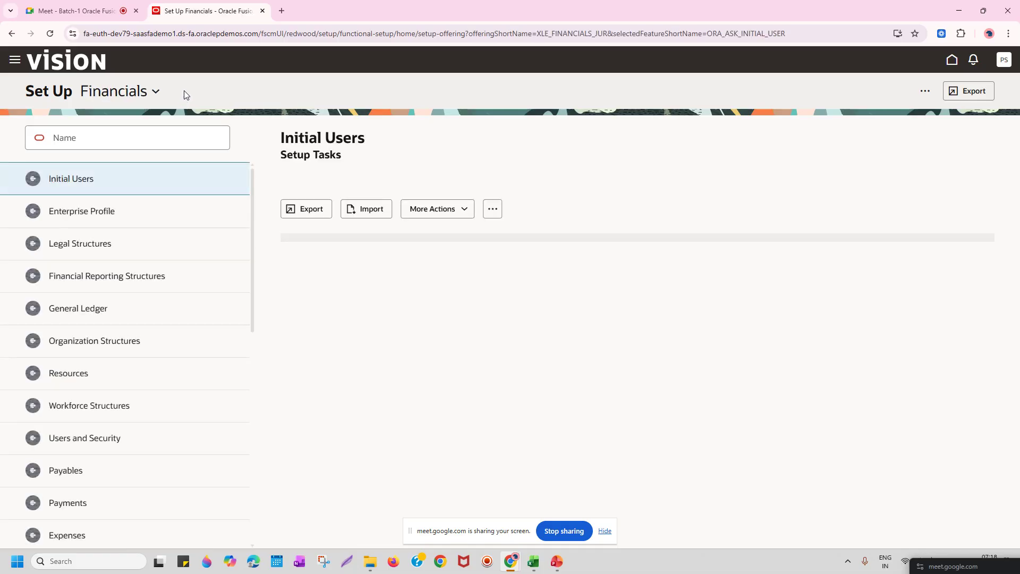
{"action": "left_click", "coordinate": [119, 211]}
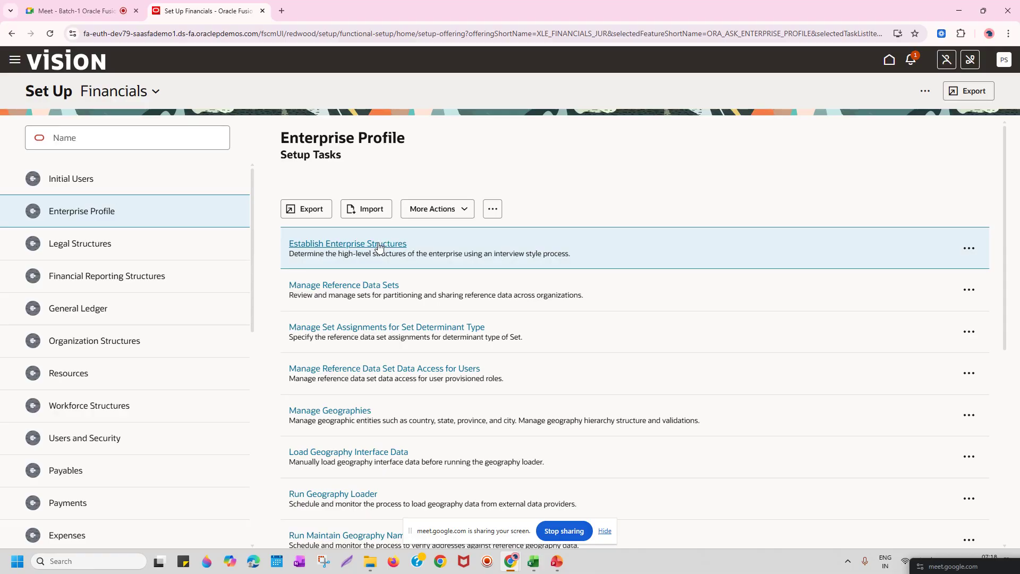
{"action": "scroll", "coordinate": [379, 246], "scroll_direction": "down", "scroll_amount": 5}
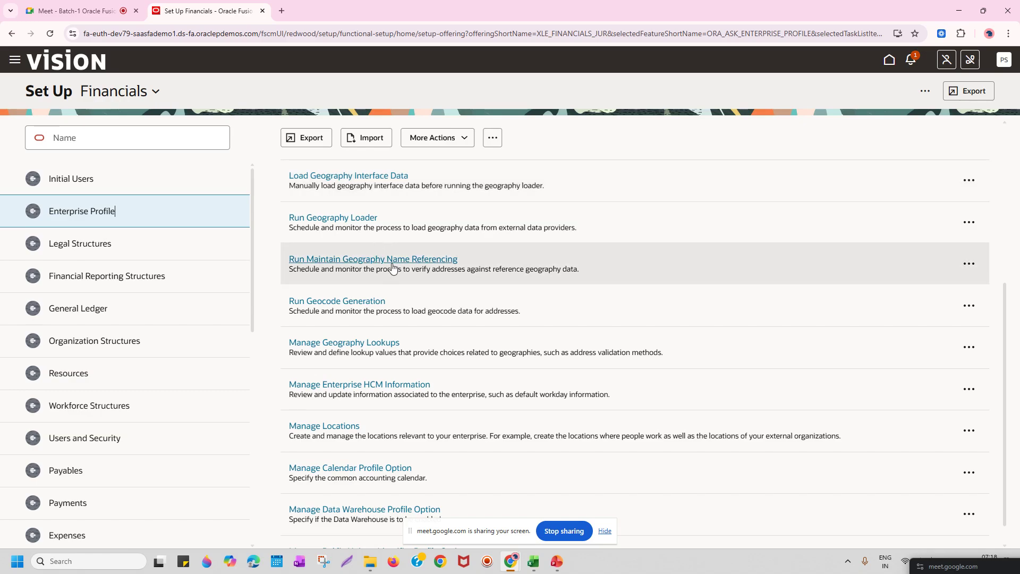
{"action": "scroll", "coordinate": [396, 263], "scroll_direction": "down", "scroll_amount": 1}
{"action": "scroll", "coordinate": [396, 264], "scroll_direction": "up", "scroll_amount": 6}
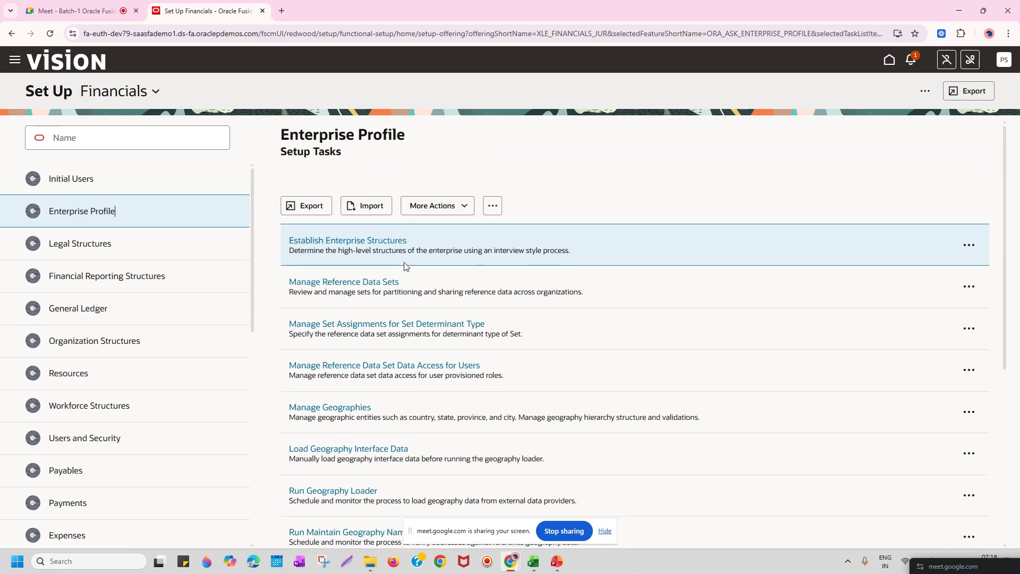
{"action": "left_click", "coordinate": [387, 244]}
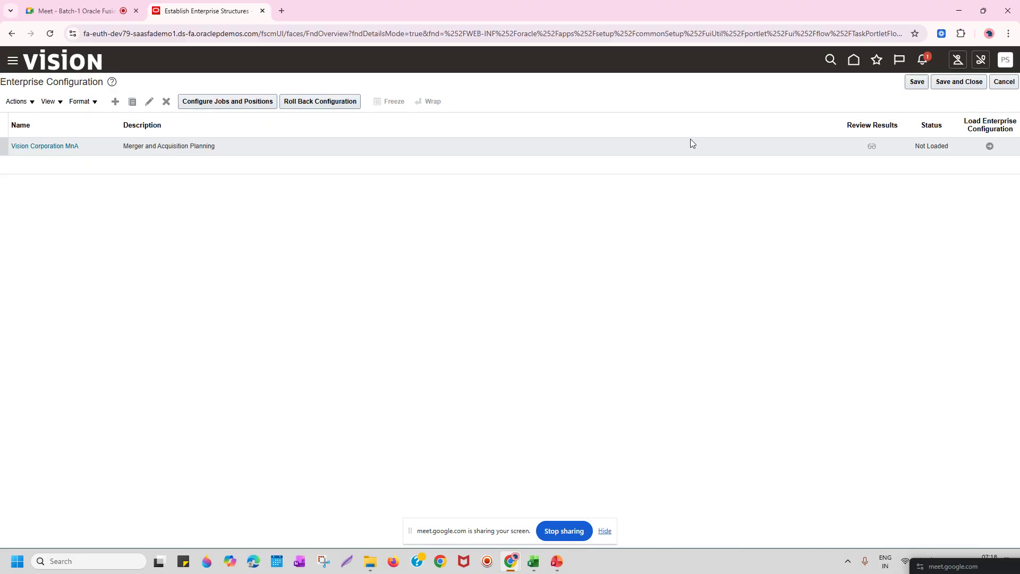
View the editable name and description of the Vision Corporation MnA enterprise configuration without changing them, and point out the Enterprise Configuration title.
{"action": "left_click", "coordinate": [150, 102]}
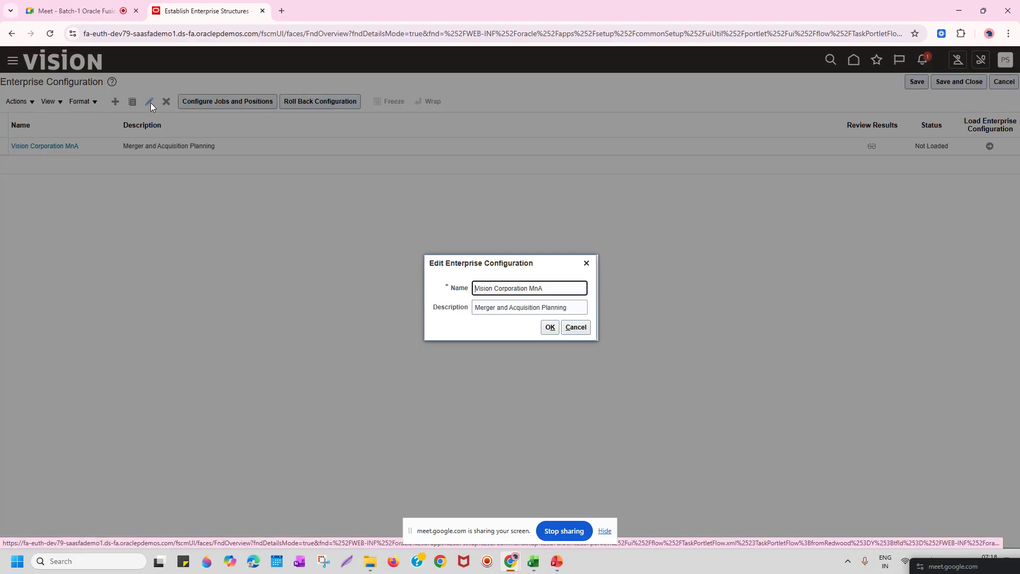
{"action": "left_click", "coordinate": [578, 329]}
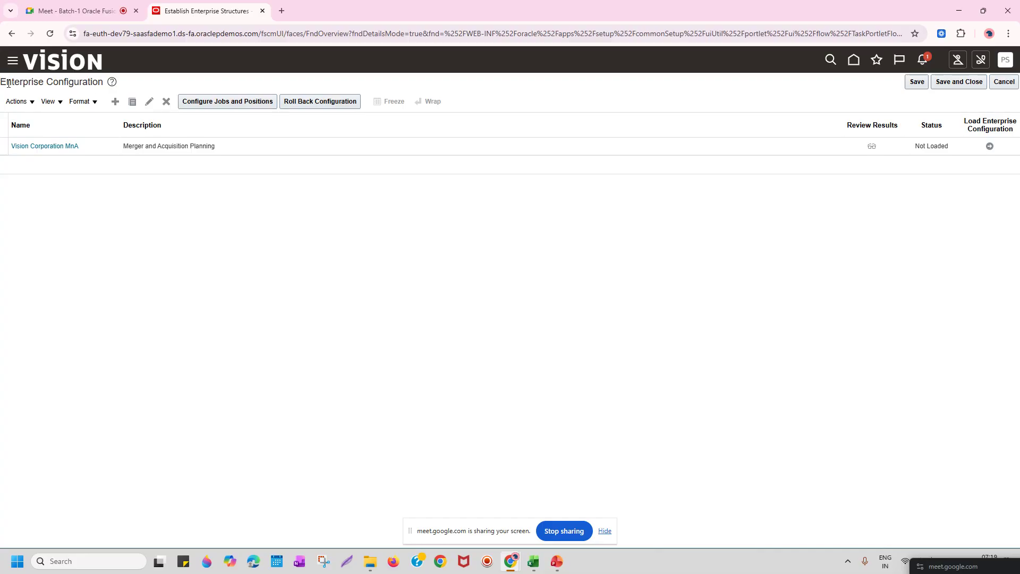
{"action": "left_click_drag", "start_coordinate": [1, 84], "coordinate": [108, 87]}
{"action": "left_click", "coordinate": [147, 228]}
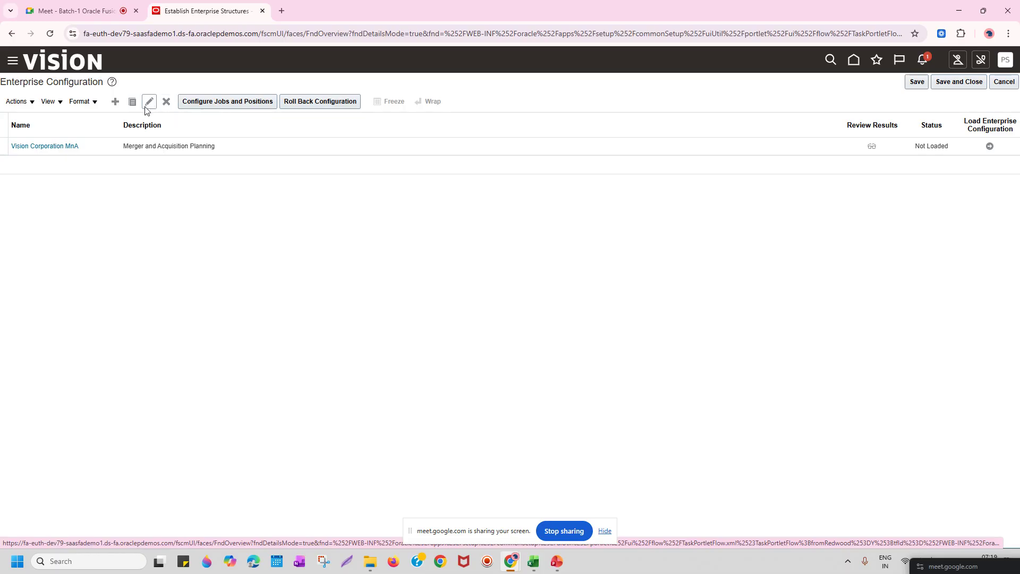
View the blank form for creating an enterprise configuration, cancel it, and leave the Enterprise Configuration page.
{"action": "left_click", "coordinate": [114, 106]}
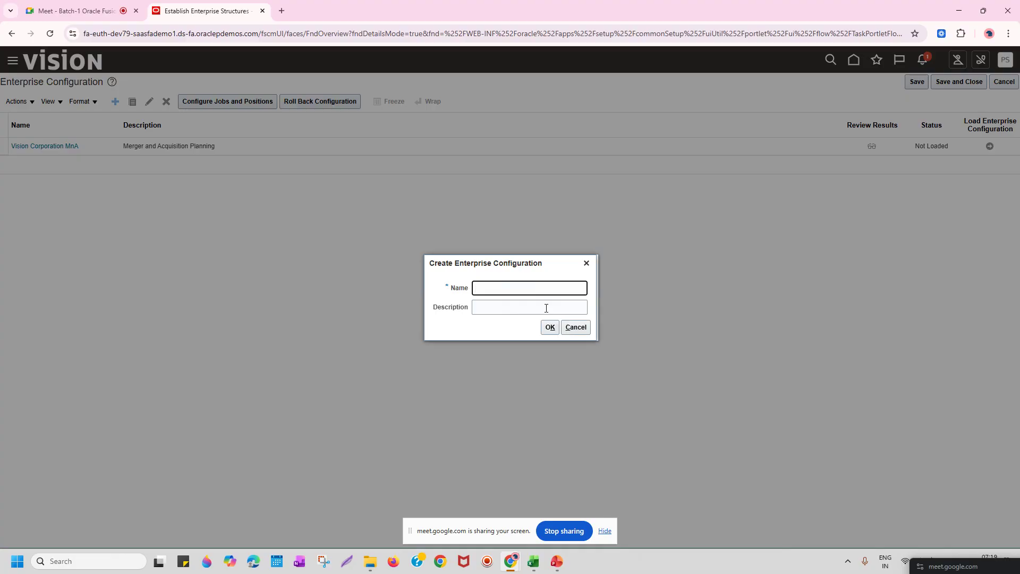
{"action": "left_click", "coordinate": [579, 331]}
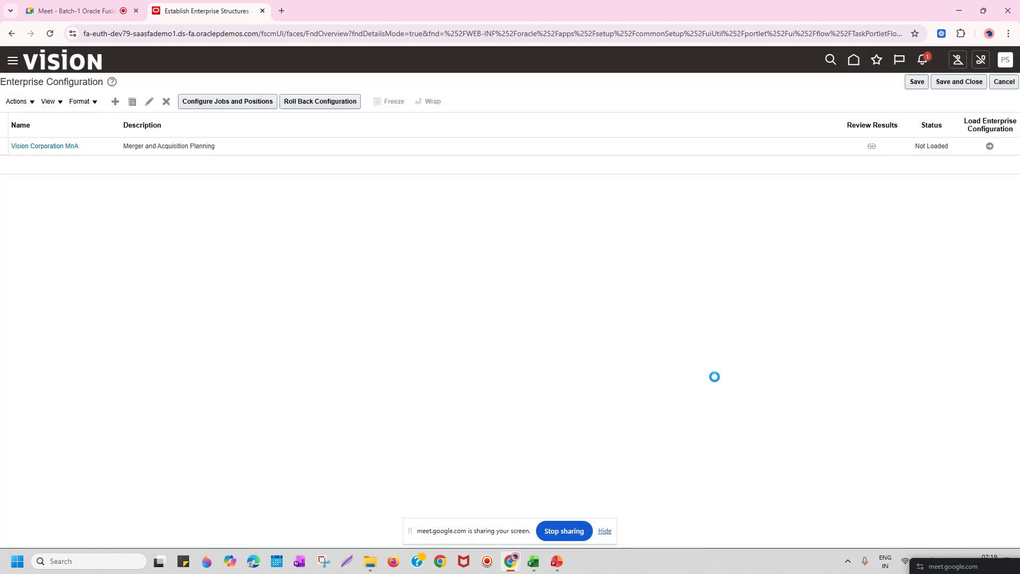
{"action": "left_click", "coordinate": [1004, 82]}
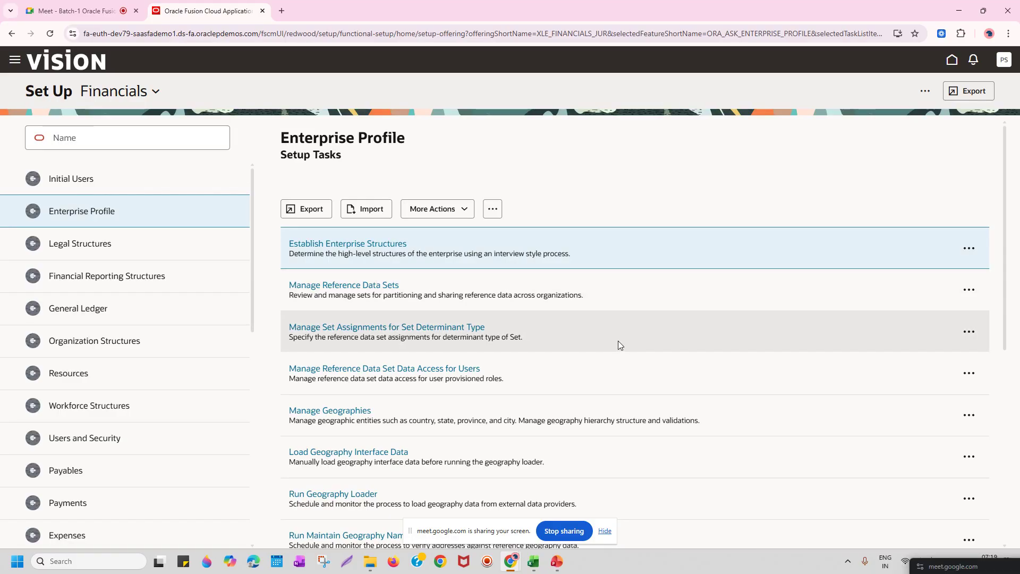
Review the Enterprise Profile setup tasks to the end, then switch to Excel and highlight Enterprise in the Enterprise Name navigation path.
{"action": "scroll", "coordinate": [1001, 282], "scroll_direction": "down", "scroll_amount": 2}
{"action": "scroll", "coordinate": [1002, 282], "scroll_direction": "down", "scroll_amount": 3}
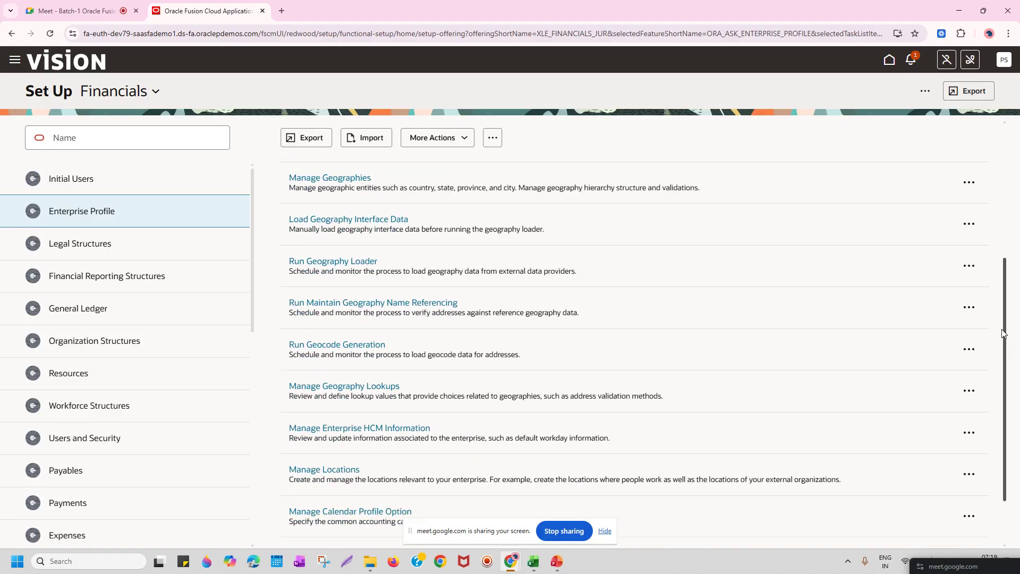
{"action": "scroll", "coordinate": [1004, 333], "scroll_direction": "down", "scroll_amount": 2}
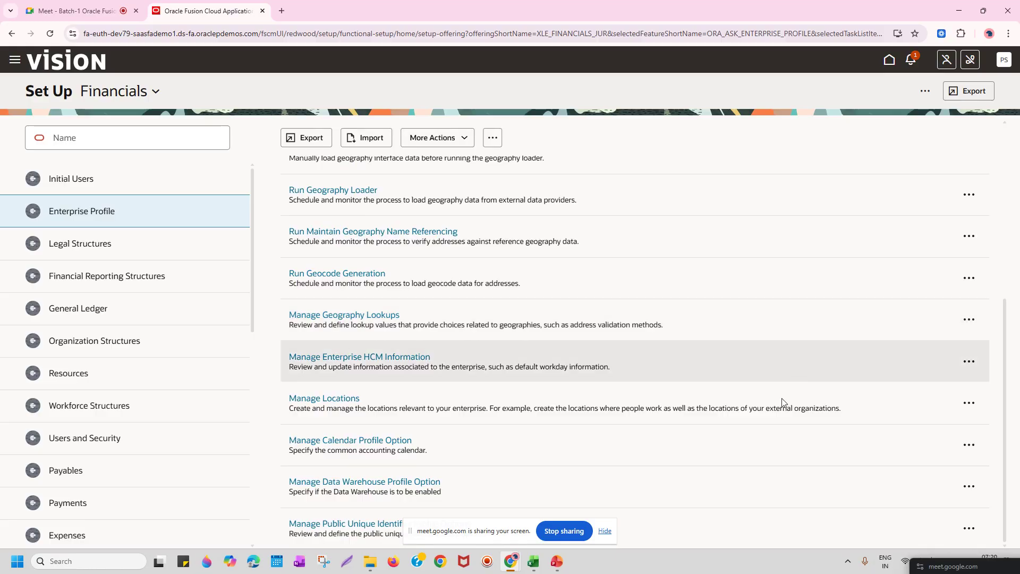
{"action": "left_click_drag", "start_coordinate": [503, 538], "coordinate": [719, 549]}
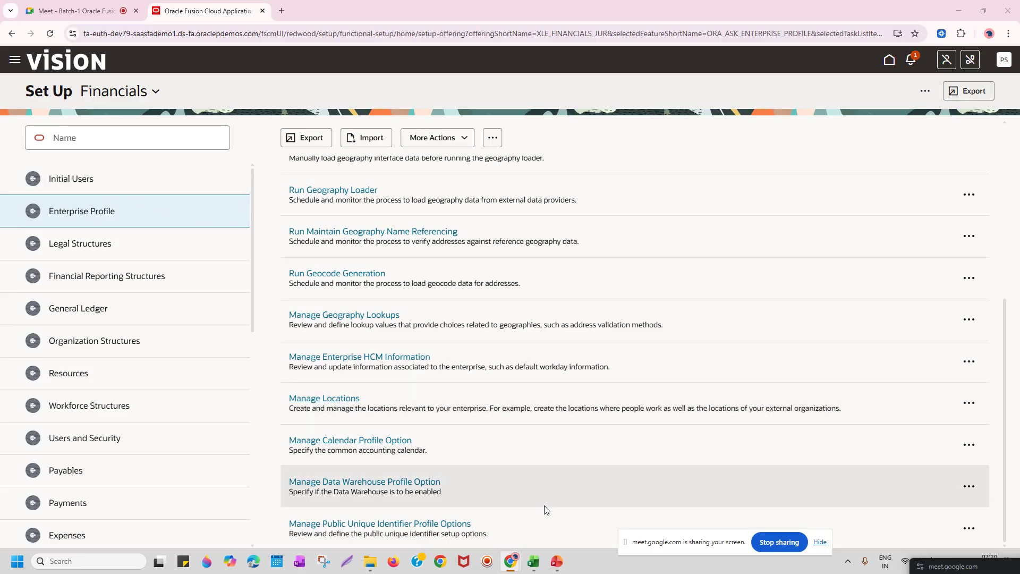
{"action": "left_click", "coordinate": [534, 563]}
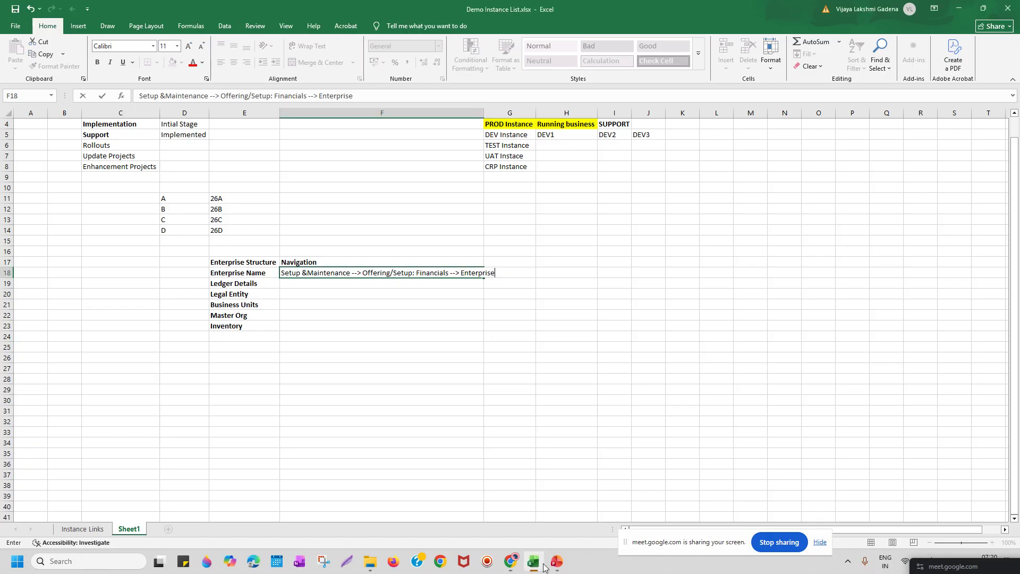
{"action": "double_click", "coordinate": [465, 273]}
Switch back to Oracle, try to open the Manage Locations task, and return to the Enterprise Profile task list.
{"action": "mouse_move", "coordinate": [510, 561]}
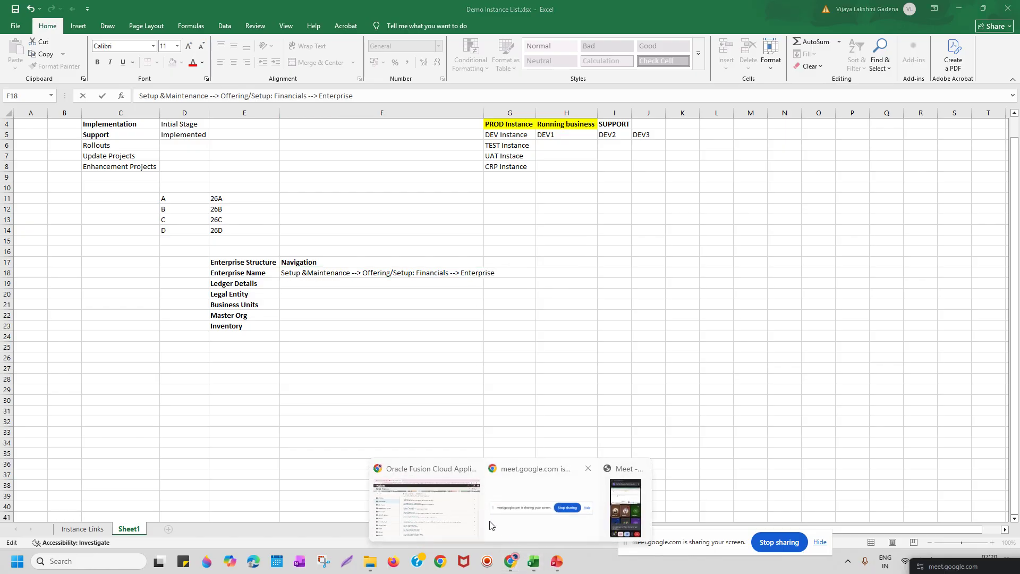
{"action": "left_click", "coordinate": [476, 520]}
{"action": "left_click", "coordinate": [339, 401]}
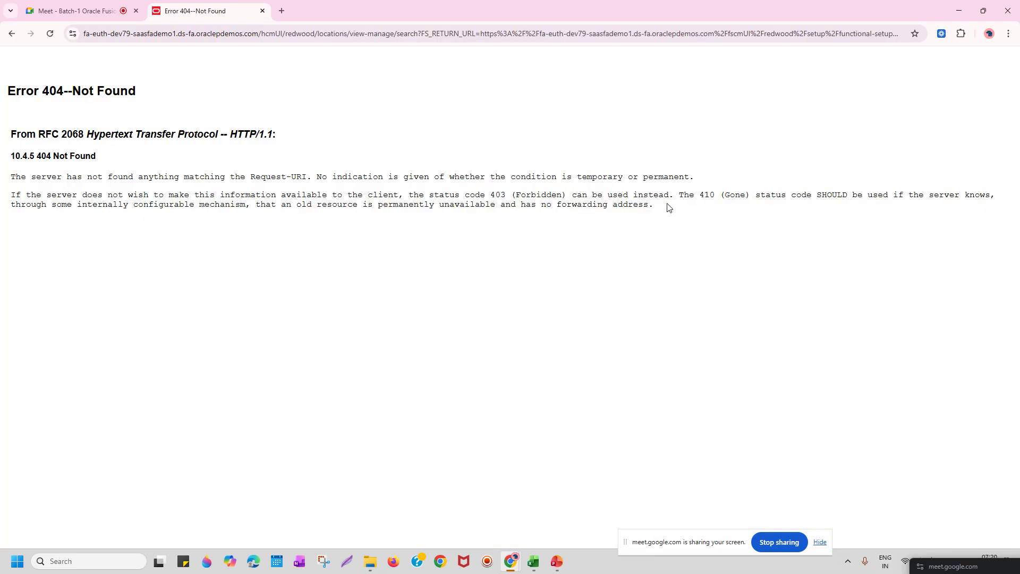
{"action": "left_click_drag", "start_coordinate": [659, 206], "coordinate": [293, 176]}
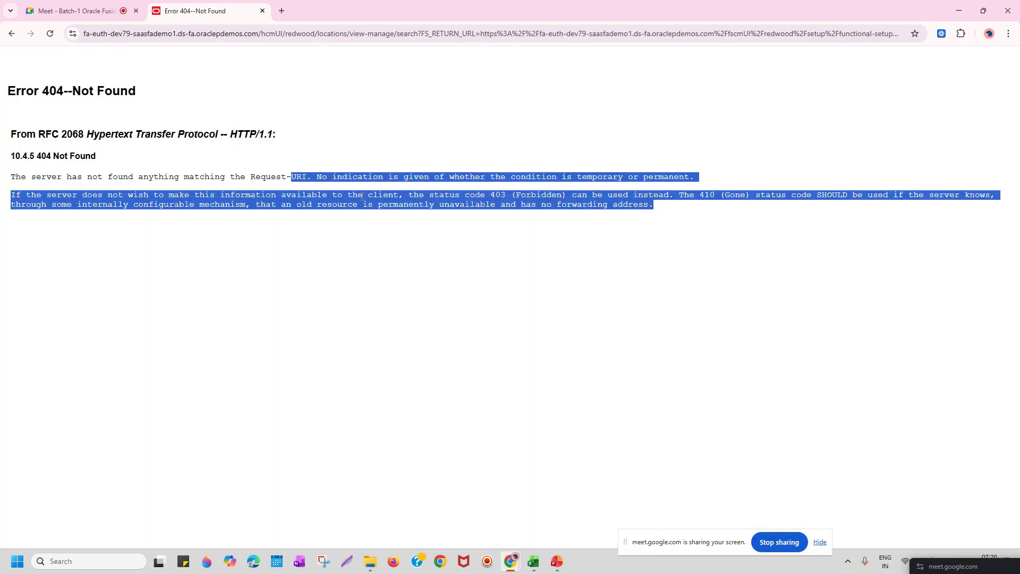
{"action": "left_click", "coordinate": [11, 33]}
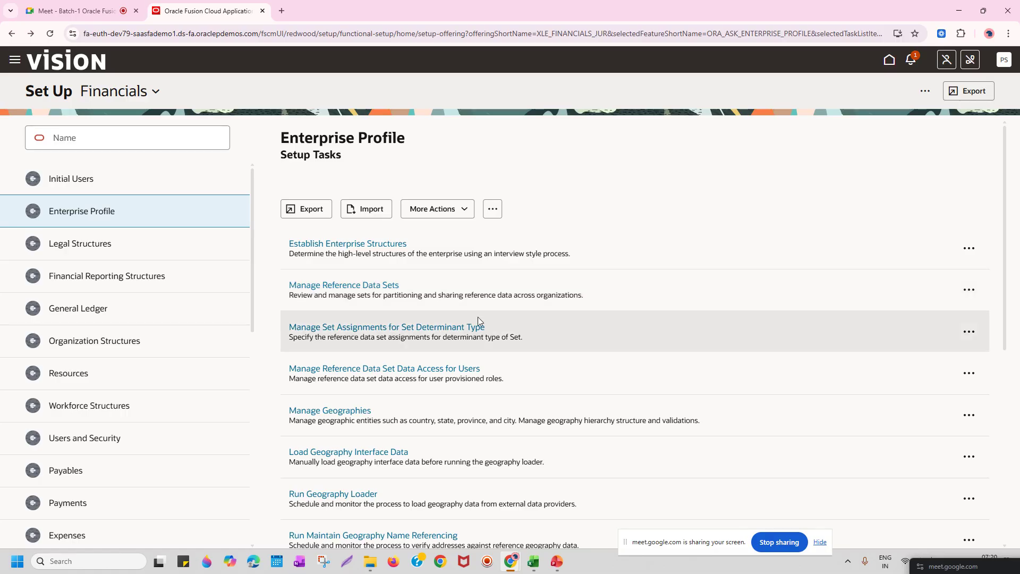
{"action": "scroll", "coordinate": [479, 330], "scroll_direction": "down", "scroll_amount": 5}
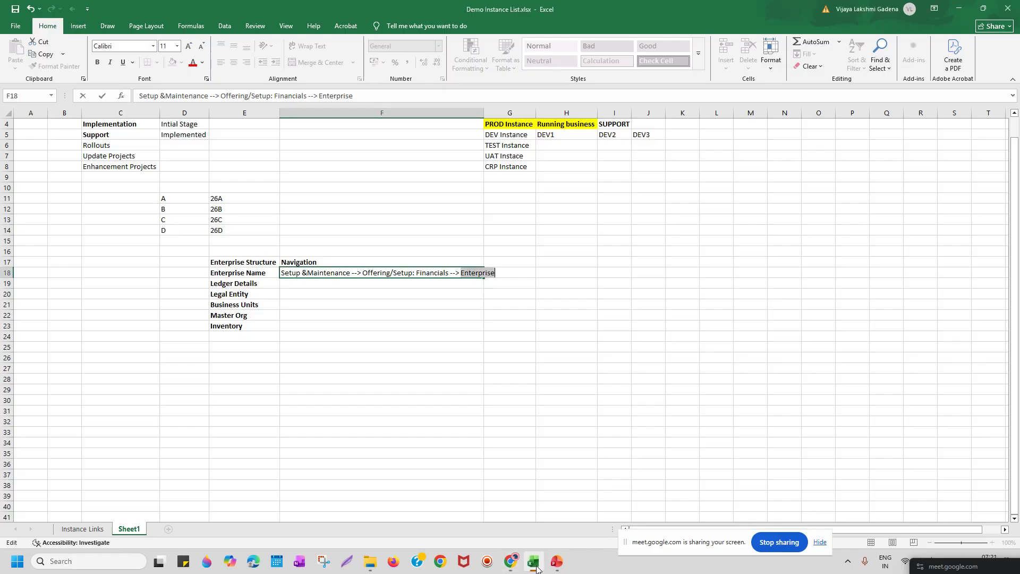
Switch to Excel and point out the enterprise structure elements from Enterprise Name to Inventory, ending on Ledger Details.
{"action": "left_click", "coordinate": [533, 562]}
{"action": "left_click_drag", "start_coordinate": [217, 272], "coordinate": [263, 288]}
{"action": "left_click", "coordinate": [300, 276]}
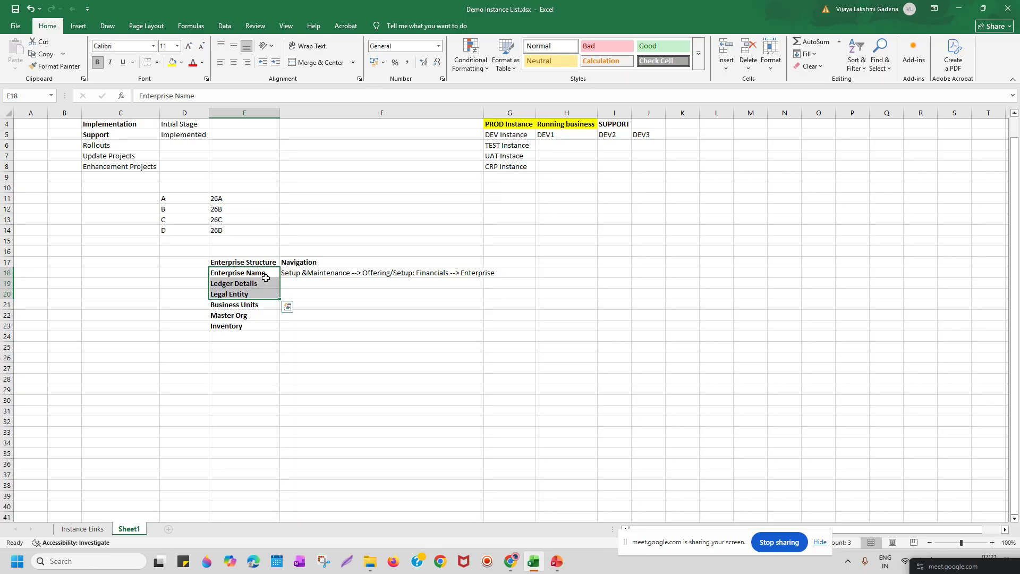
{"action": "left_click", "coordinate": [266, 275]}
{"action": "left_click", "coordinate": [252, 284]}
{"action": "left_click", "coordinate": [252, 294]}
{"action": "left_click_drag", "start_coordinate": [259, 273], "coordinate": [333, 322]}
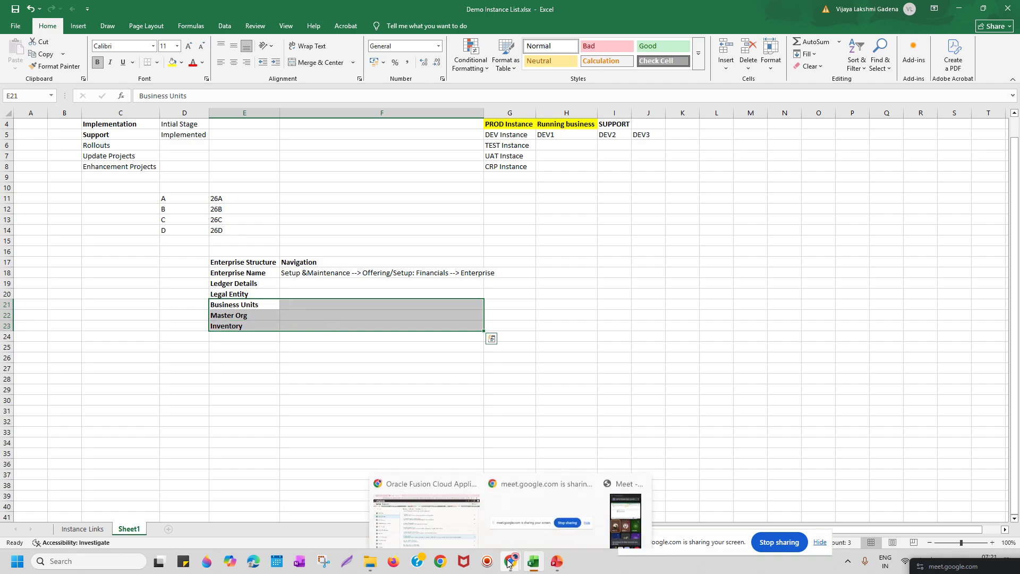
{"action": "left_click", "coordinate": [265, 285]}
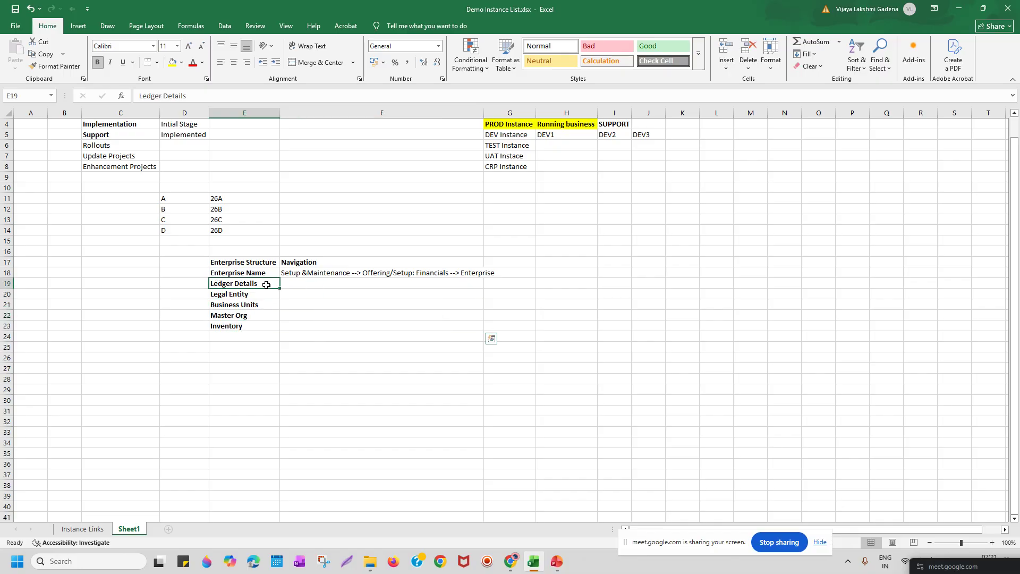
Return to the Oracle Financials setup page and open the Manage Primary Ledgers task under General Ledger.
{"action": "mouse_move", "coordinate": [506, 556]}
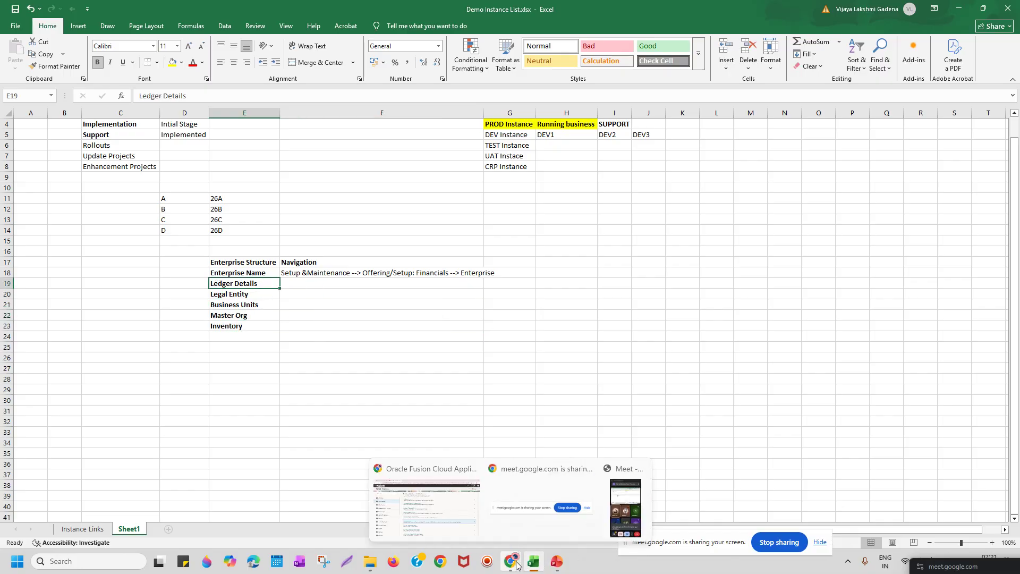
{"action": "left_click", "coordinate": [444, 513]}
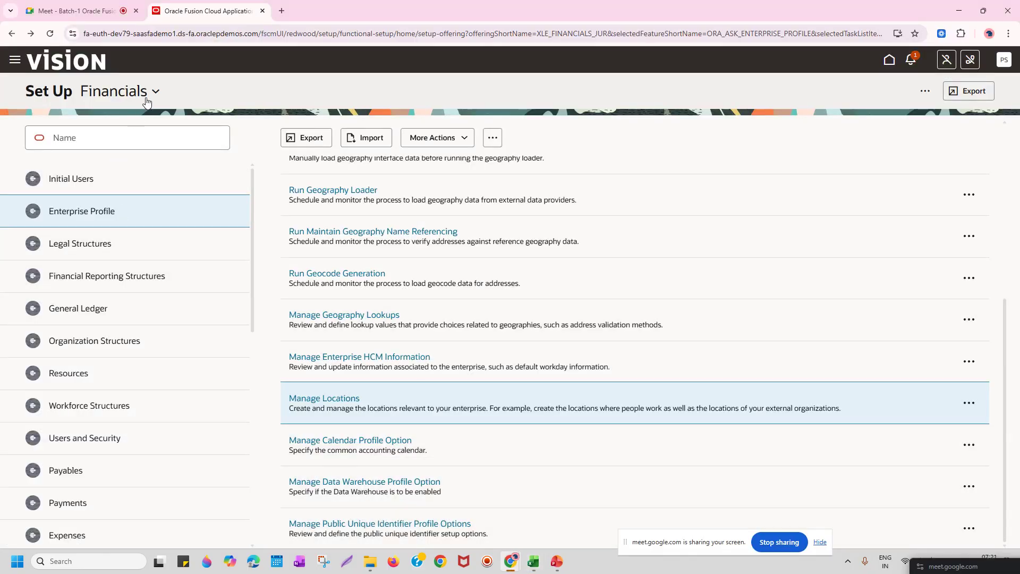
{"action": "left_click", "coordinate": [119, 315]}
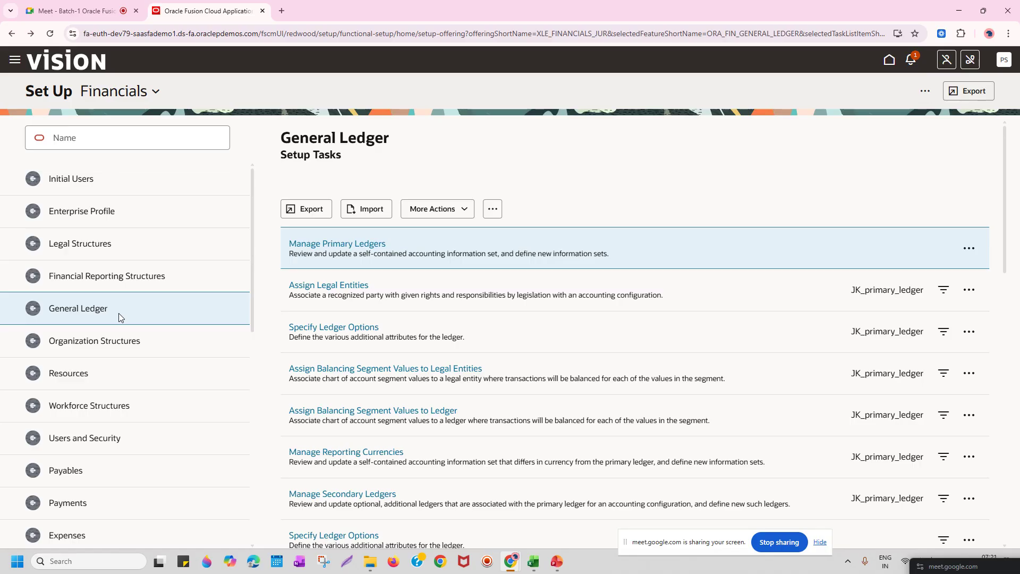
{"action": "left_click", "coordinate": [355, 245]}
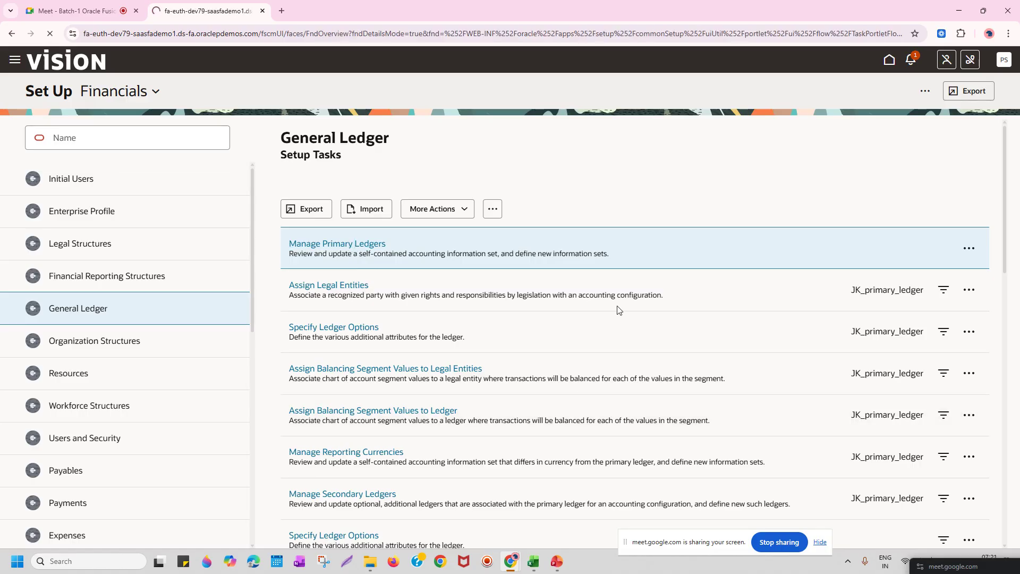
Switch to Excel and copy the Enterprise Name navigation path into the Ledger Details row, cell F19.
{"action": "left_click", "coordinate": [534, 562]}
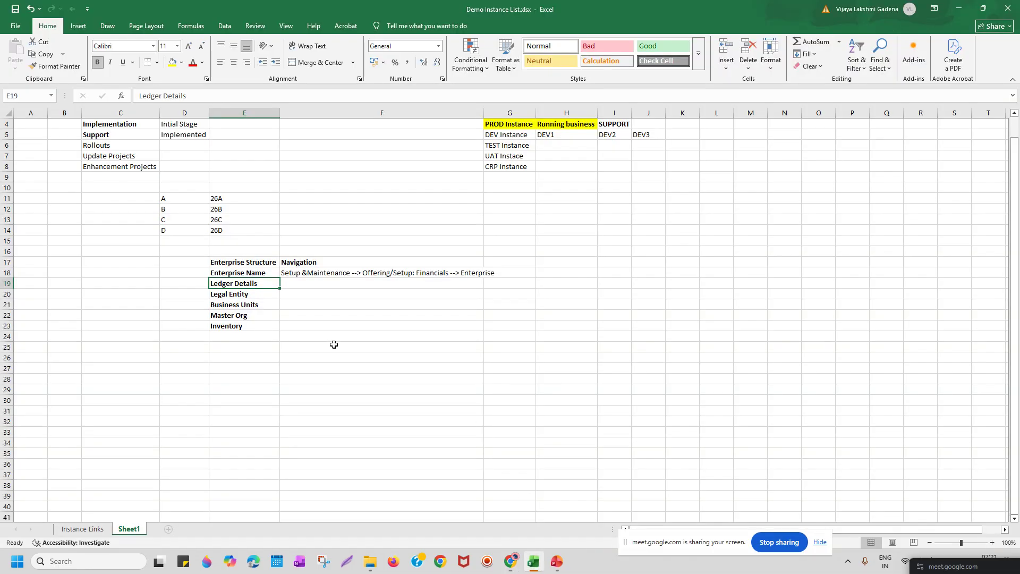
{"action": "left_click", "coordinate": [317, 278]}
{"action": "key", "text": "ctrl+c"}
{"action": "left_click", "coordinate": [321, 283]}
{"action": "key", "text": "ctrl+v"}
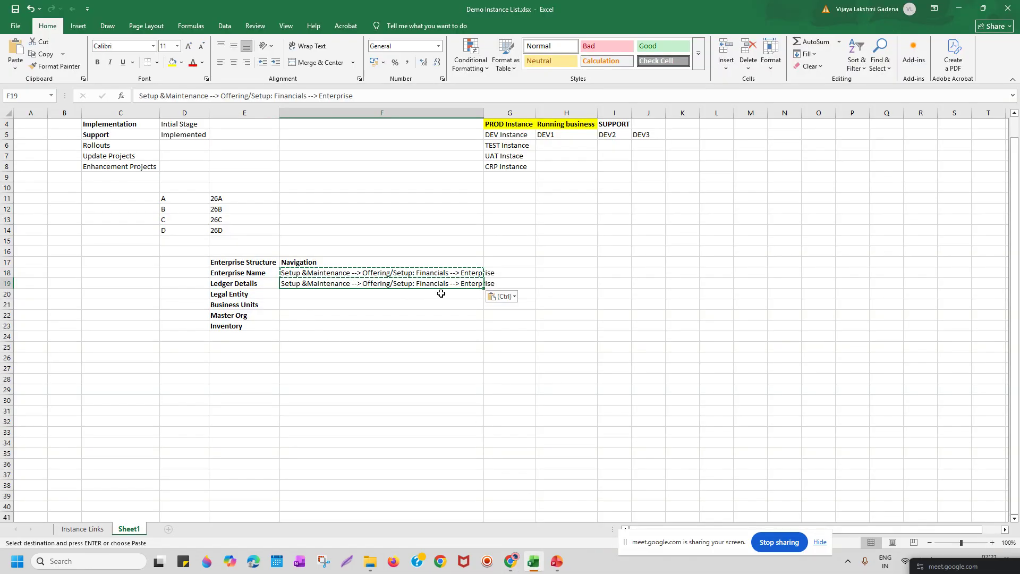
Select the word Enterprise in the copied Ledger Details path, then switch to Oracle and close the Manage Primary Ledgers page.
{"action": "double_click", "coordinate": [465, 285]}
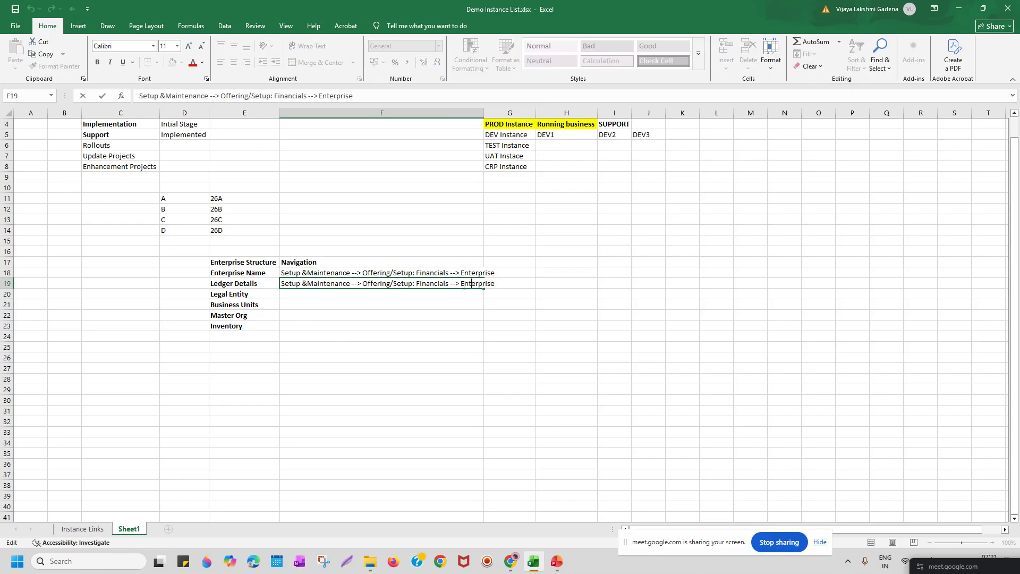
{"action": "double_click", "coordinate": [470, 285]}
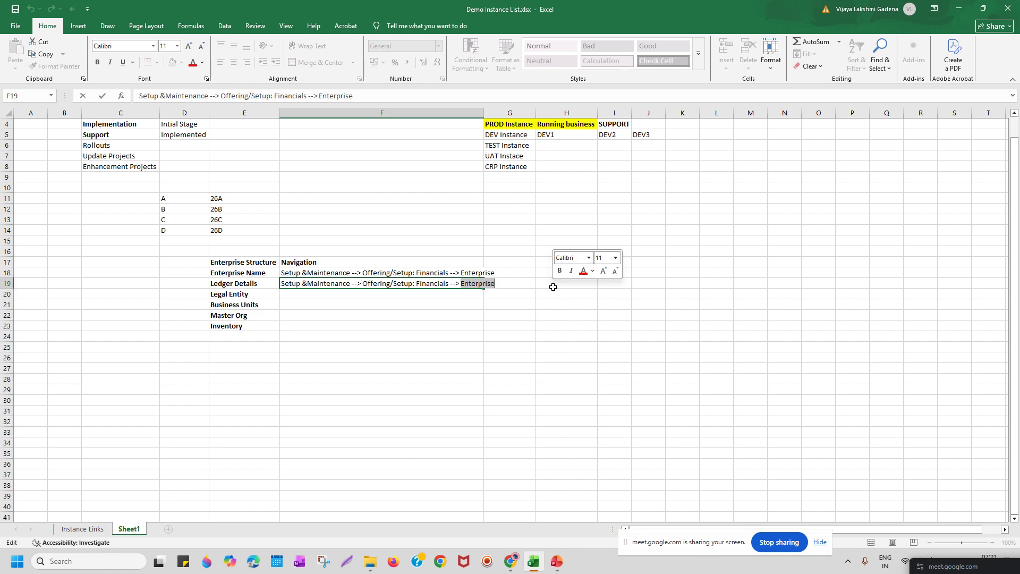
{"action": "key", "text": "alt+Tab"}
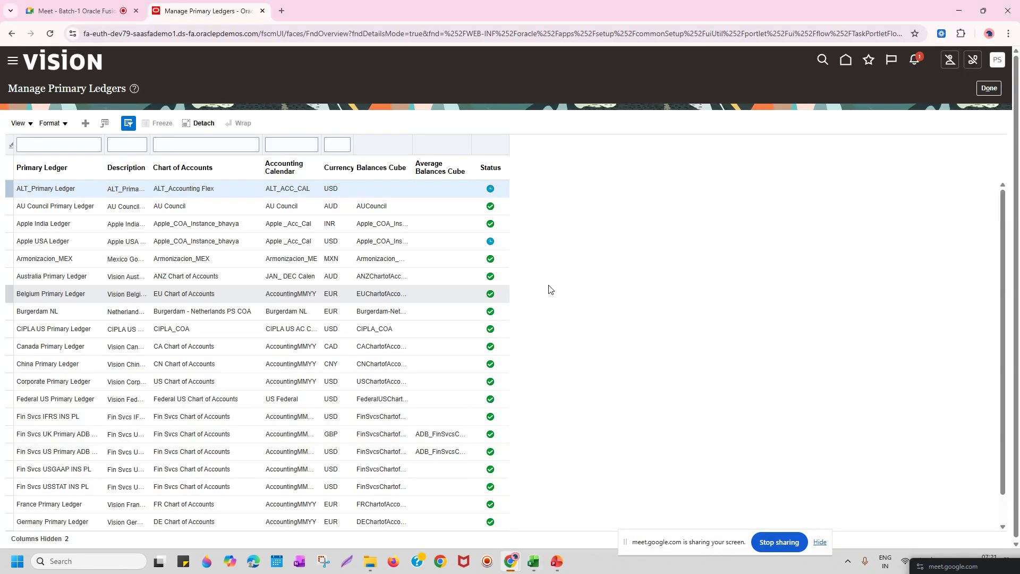
{"action": "left_click", "coordinate": [989, 88]}
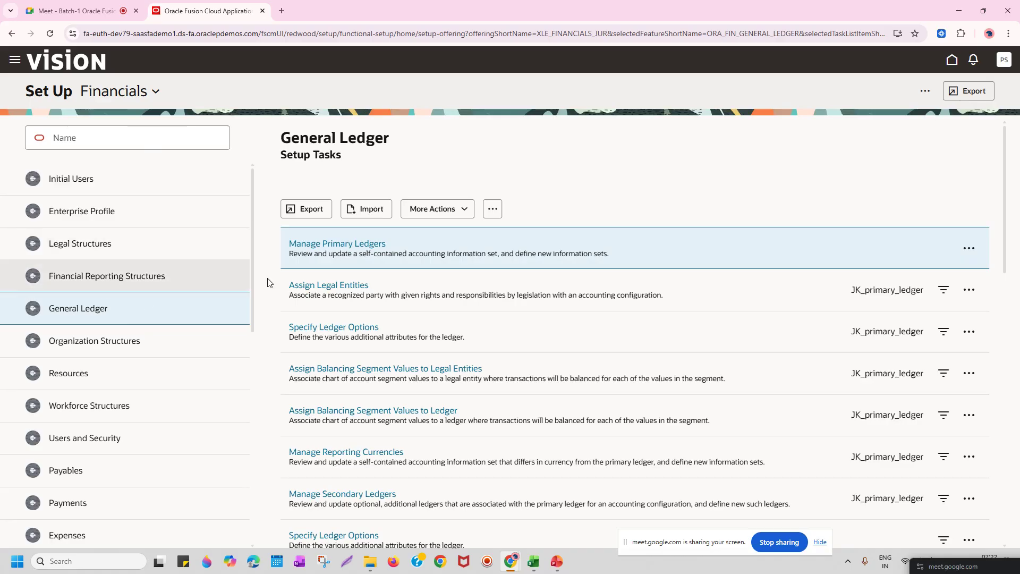
In Excel, replace Enterprise in the Ledger Details path with "General Ledger-->Manage Primary Ledgers" and widen column F to fit the path.
{"action": "key", "text": "alt+Tab"}
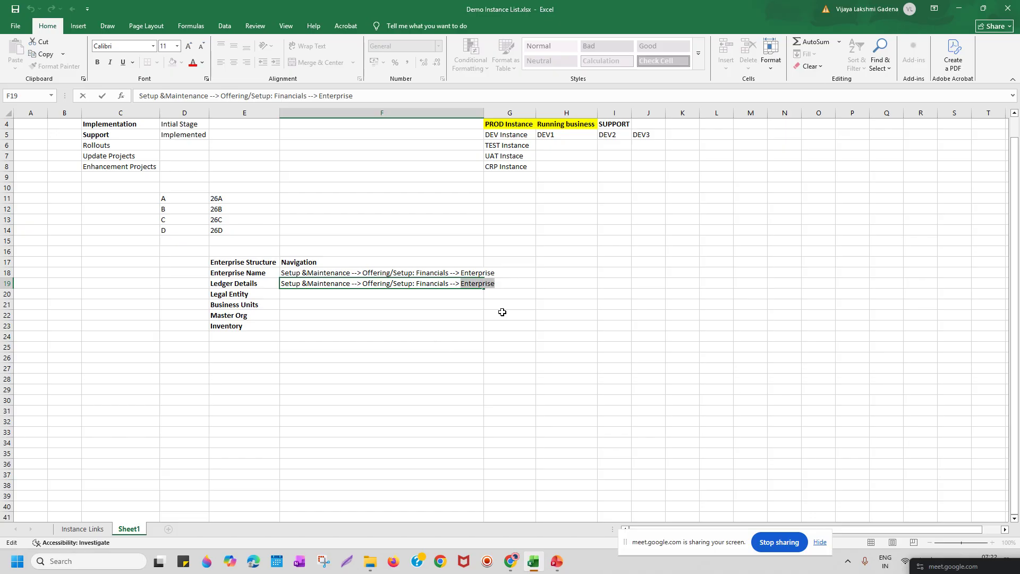
{"action": "type", "text": "General Ledger"}
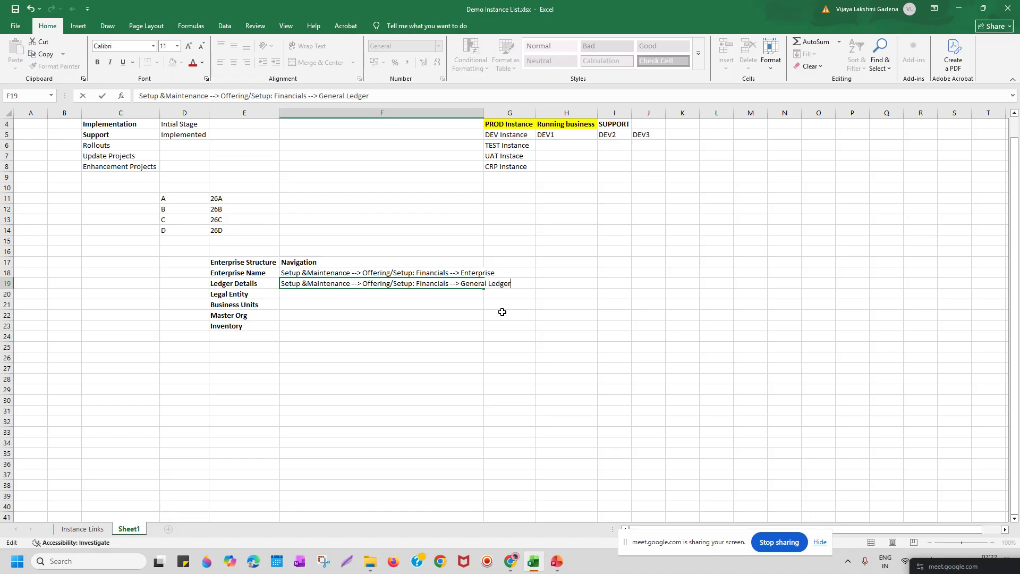
{"action": "type", "text": "-->Manage Primary Ledgers"}
{"action": "key", "text": "Return"}
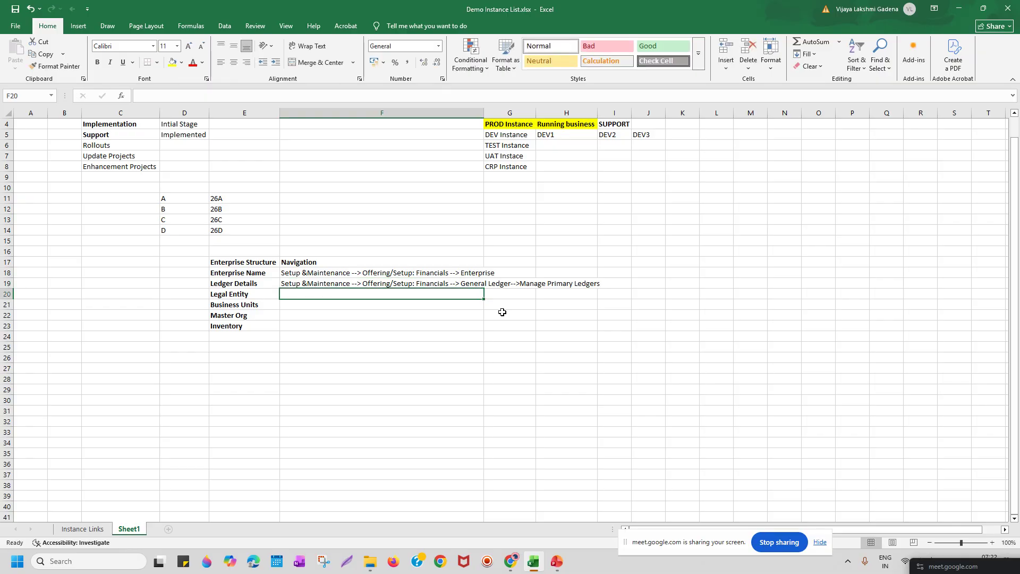
{"action": "left_click_drag", "start_coordinate": [480, 106], "coordinate": [612, 107]}
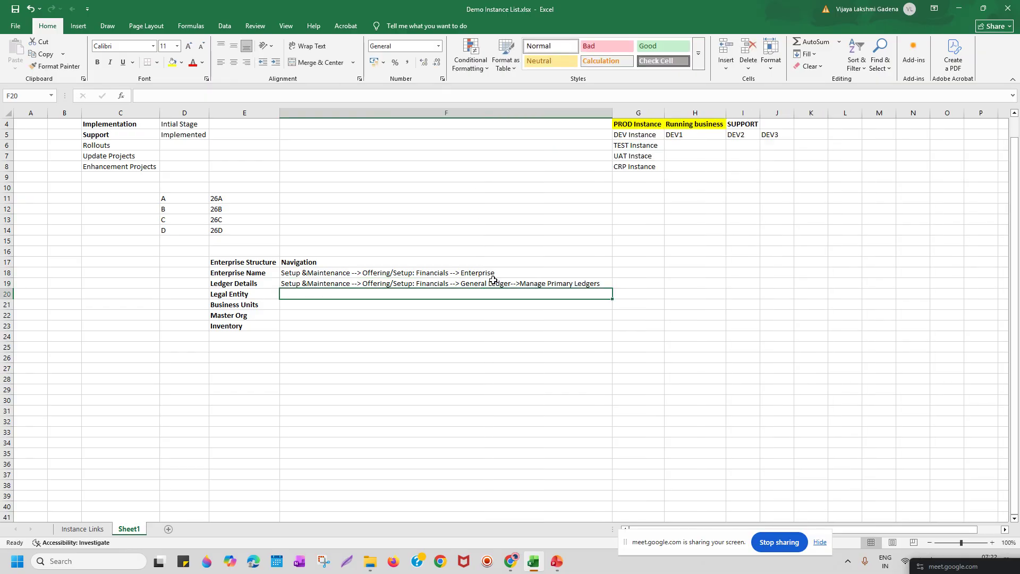
Switch to Oracle, reopen the Manage Primary Ledgers task, and filter the primary ledger names by Vision.
{"action": "key", "text": "alt+Tab"}
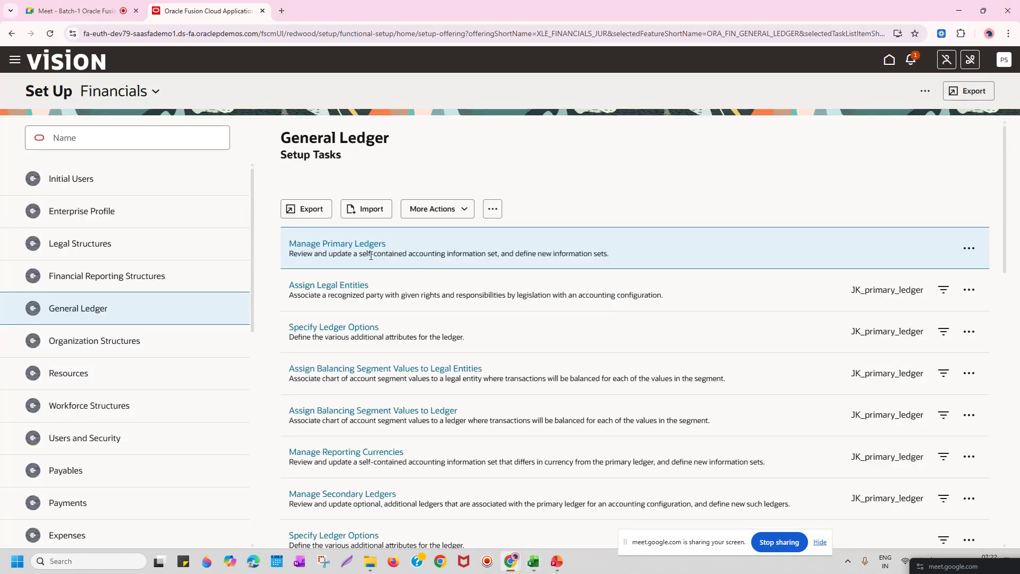
{"action": "left_click", "coordinate": [356, 245]}
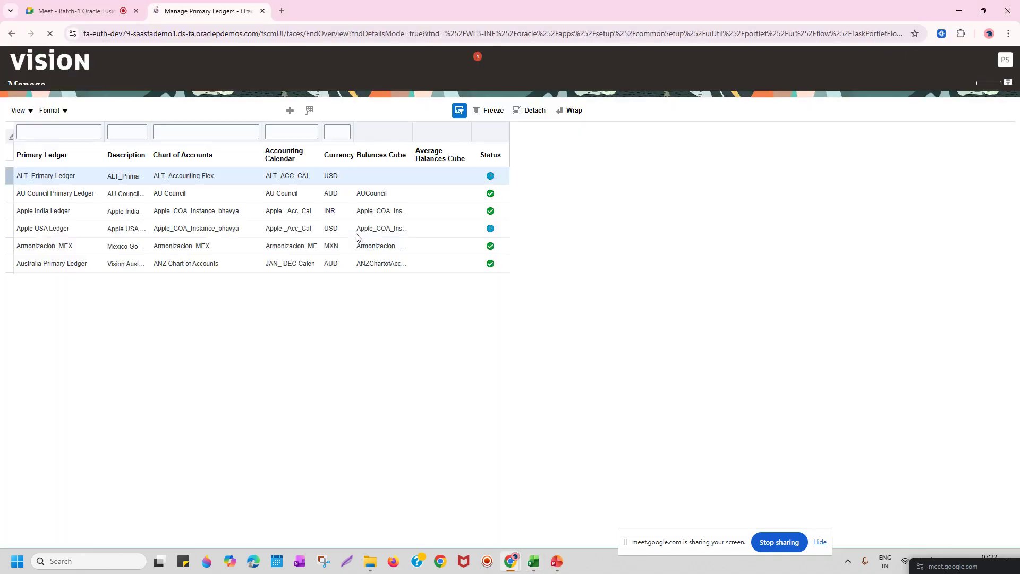
{"action": "left_click", "coordinate": [64, 144]}
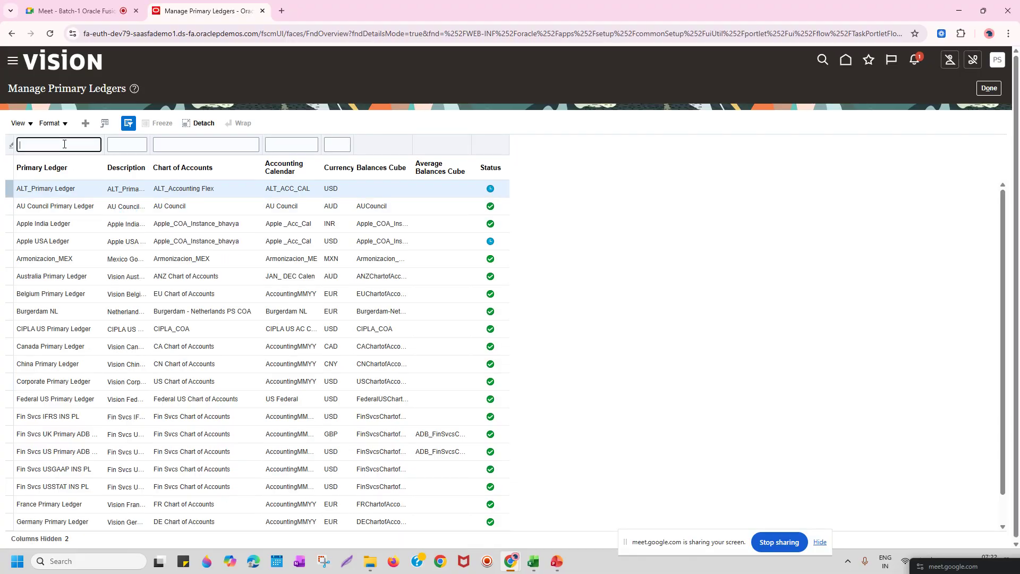
{"action": "type", "text": "Vision"}
{"action": "key", "text": "Return"}
Clear the primary ledger name filter and browse the full ledger list with the Description column widened.
{"action": "left_click_drag", "start_coordinate": [84, 147], "coordinate": [1, 145]}
{"action": "key", "text": "BackSpace"}
{"action": "key", "text": "Return"}
{"action": "scroll", "coordinate": [998, 305], "scroll_direction": "down", "scroll_amount": 1}
{"action": "scroll", "coordinate": [184, 313], "scroll_direction": "down", "scroll_amount": 5}
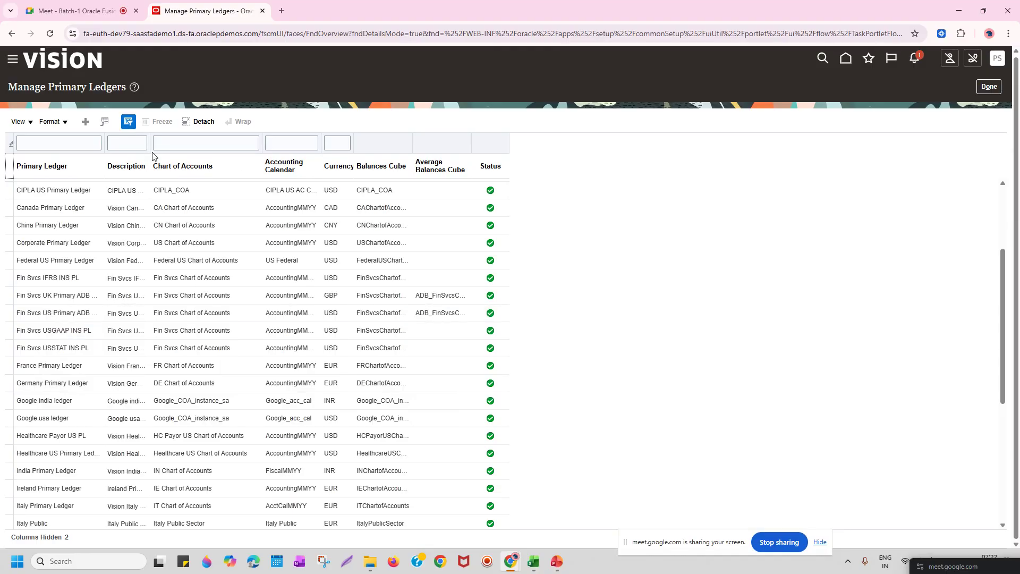
{"action": "left_click_drag", "start_coordinate": [151, 164], "coordinate": [177, 168]}
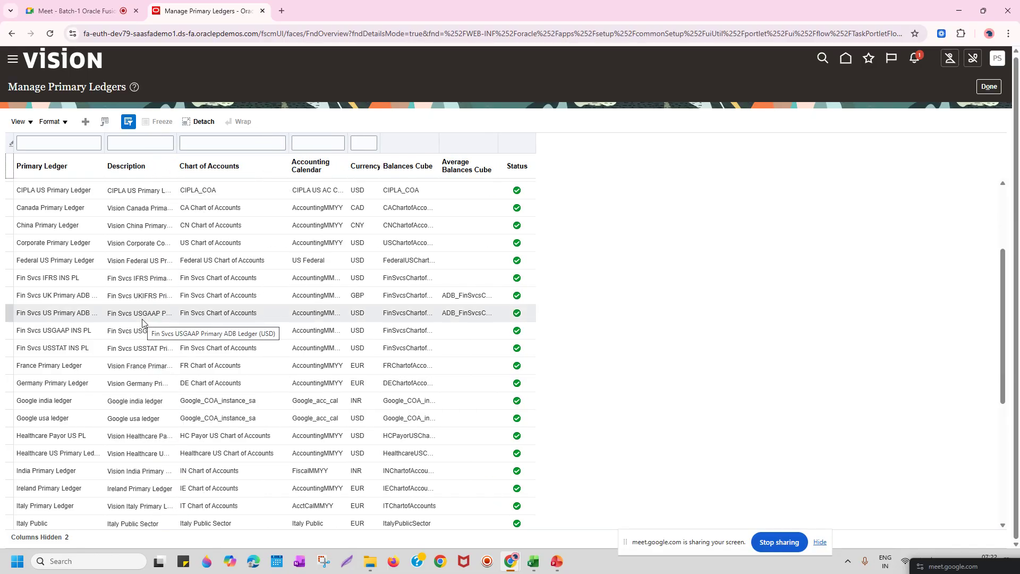
{"action": "scroll", "coordinate": [117, 285], "scroll_direction": "down", "scroll_amount": 3}
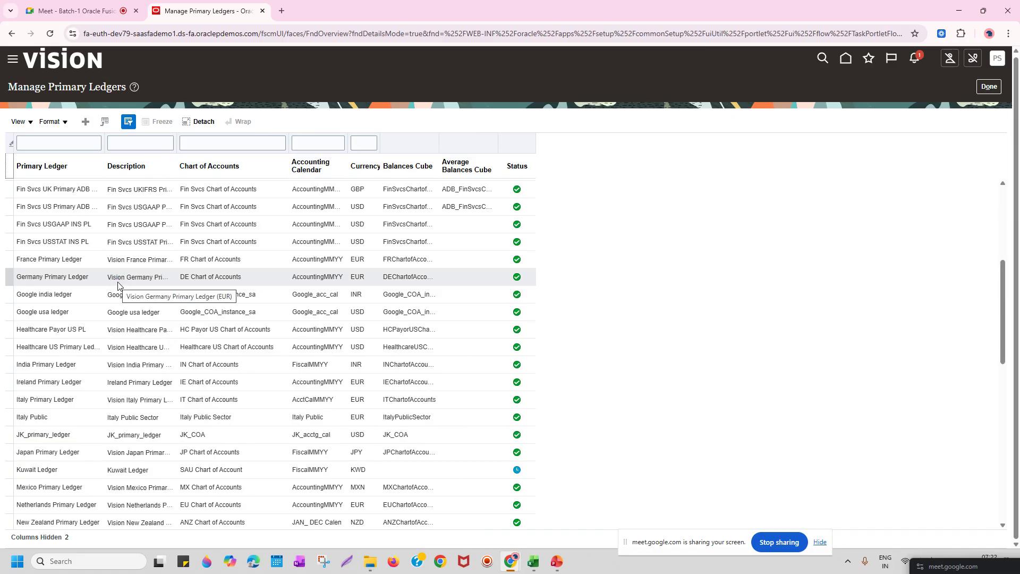
Find US Primary Ledger in the primary ledger list and select its name text for copying.
{"action": "scroll", "coordinate": [118, 284], "scroll_direction": "down", "scroll_amount": 1}
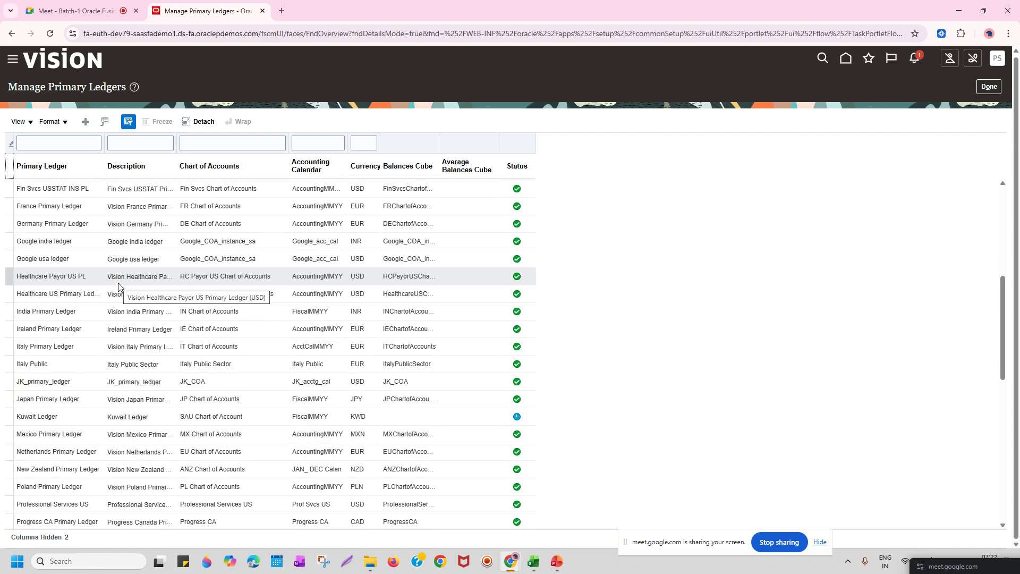
{"action": "scroll", "coordinate": [118, 284], "scroll_direction": "down", "scroll_amount": 1}
{"action": "scroll", "coordinate": [118, 287], "scroll_direction": "down", "scroll_amount": 2}
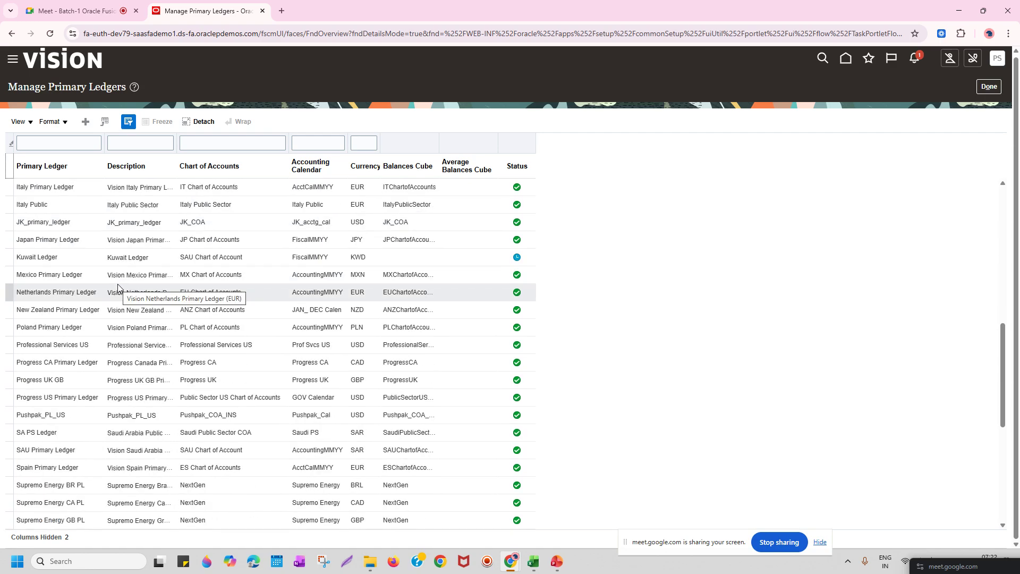
{"action": "scroll", "coordinate": [118, 287], "scroll_direction": "down", "scroll_amount": 1}
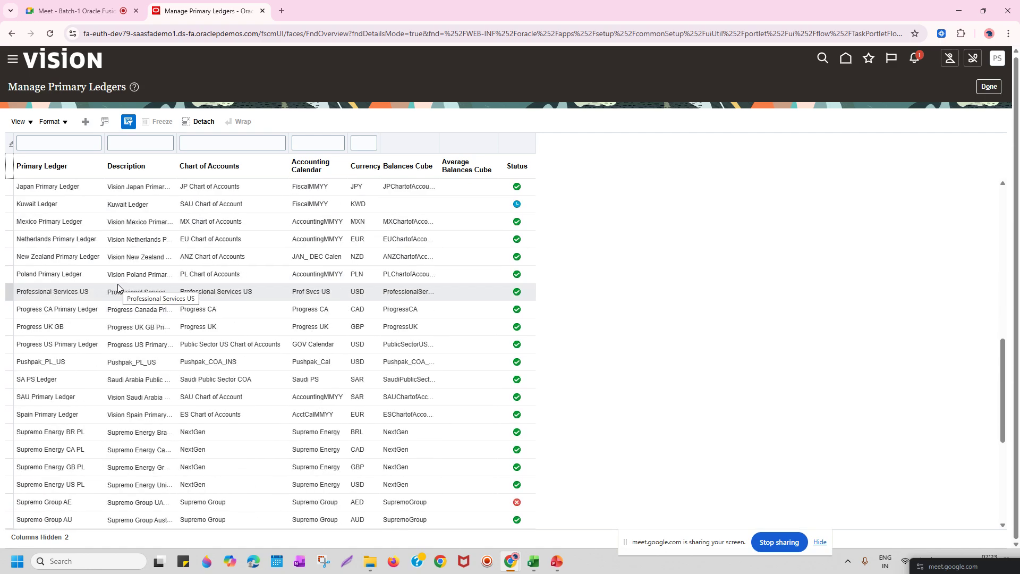
{"action": "scroll", "coordinate": [118, 287], "scroll_direction": "down", "scroll_amount": 7}
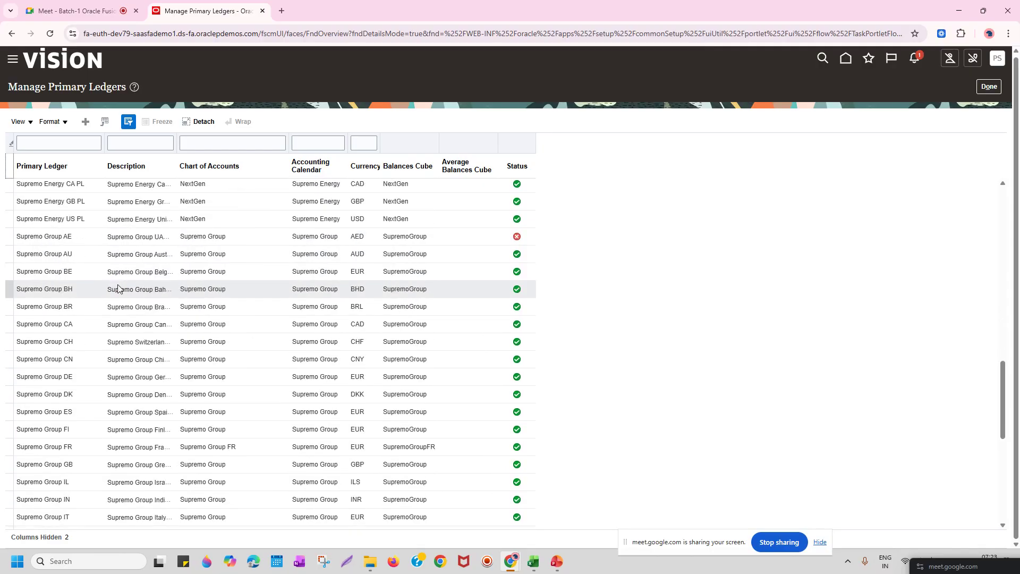
{"action": "scroll", "coordinate": [118, 284], "scroll_direction": "down", "scroll_amount": 6}
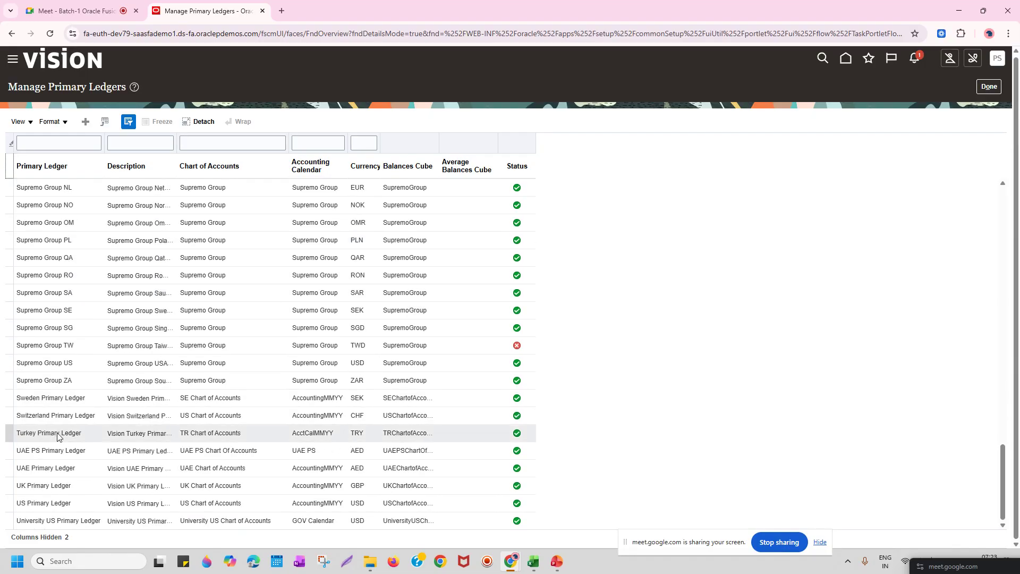
{"action": "left_click", "coordinate": [58, 503]}
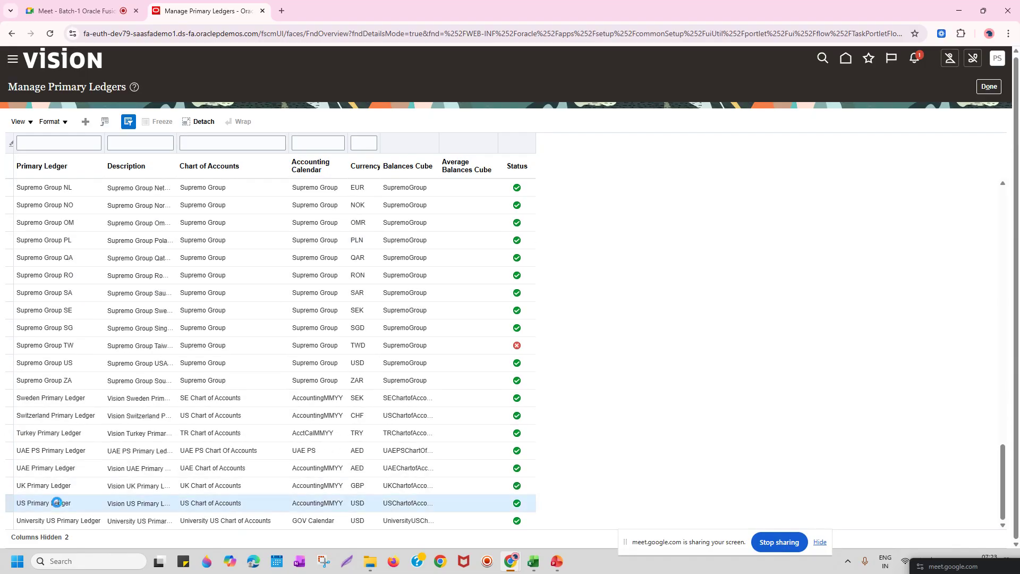
{"action": "left_click_drag", "start_coordinate": [72, 503], "coordinate": [21, 503]}
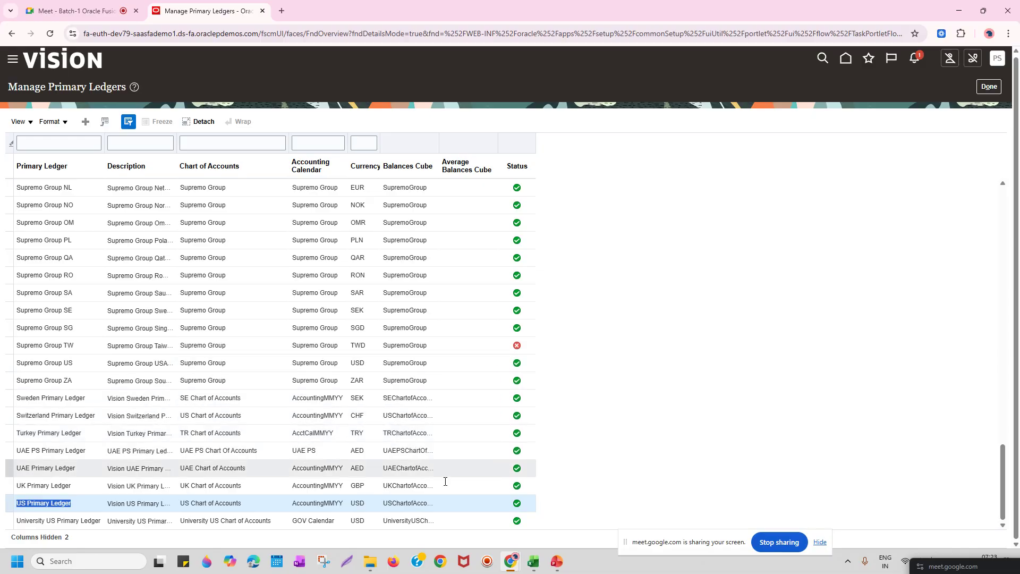
In Excel, enter "US Primary Ledger" in G19 beside the Ledger Details path, fit column G to it, and make it bold.
{"action": "left_click", "coordinate": [534, 562]}
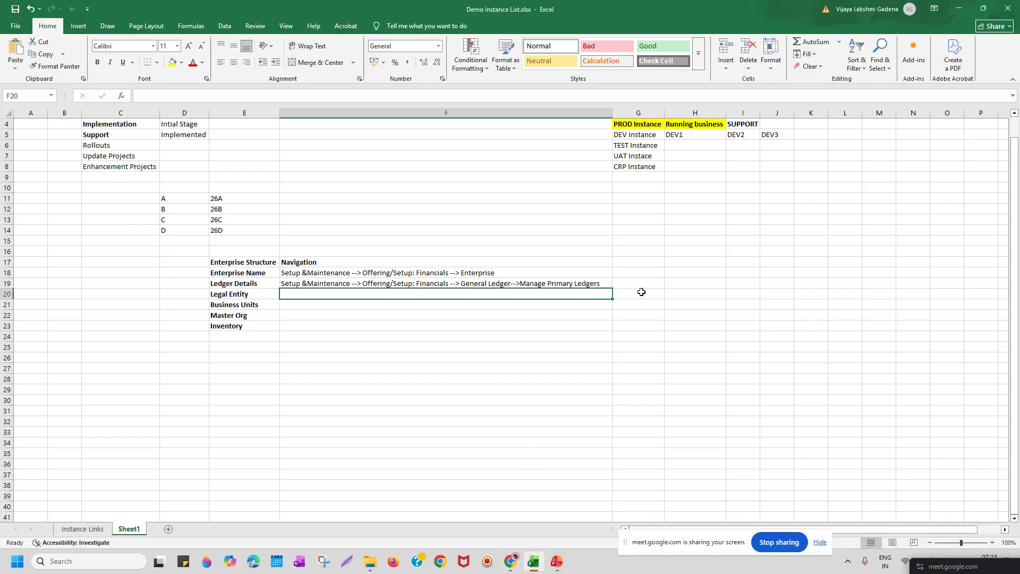
{"action": "left_click", "coordinate": [629, 281]}
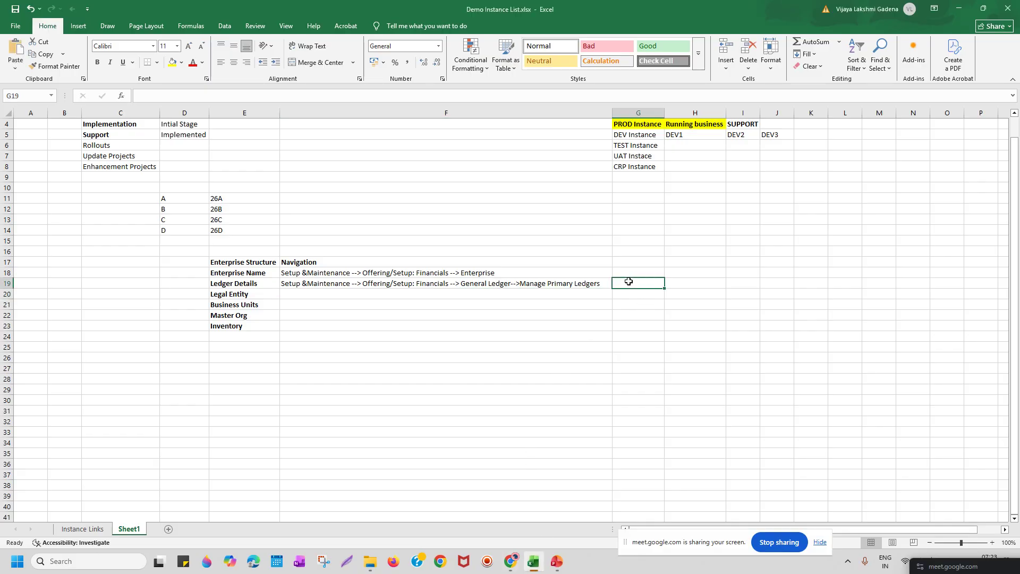
{"action": "type", "text": "US Primary Ledger"}
{"action": "double_click", "coordinate": [664, 113]}
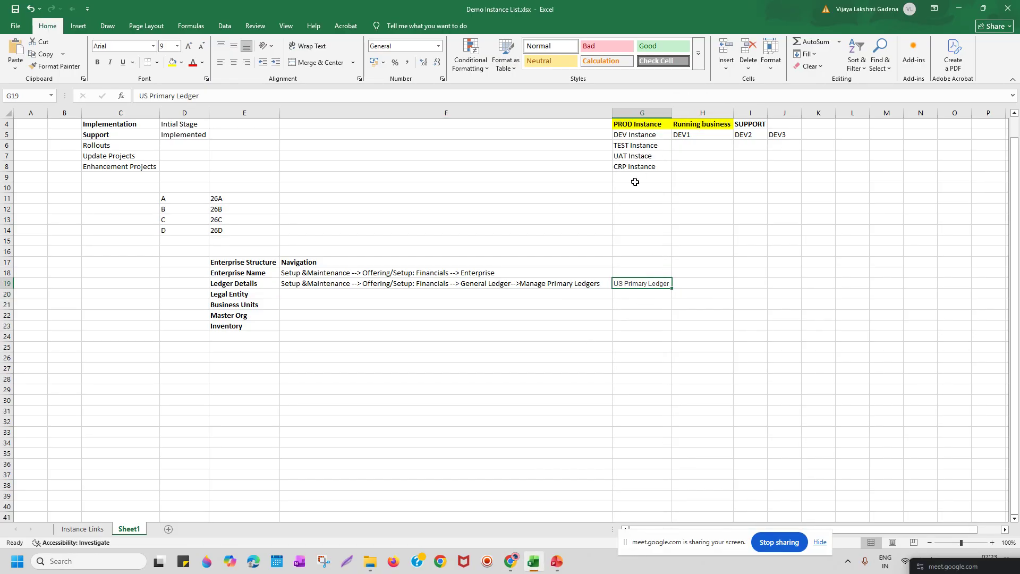
{"action": "key", "text": "ctrl+b"}
{"action": "key", "text": "Down"}
{"action": "key", "text": "Down"}
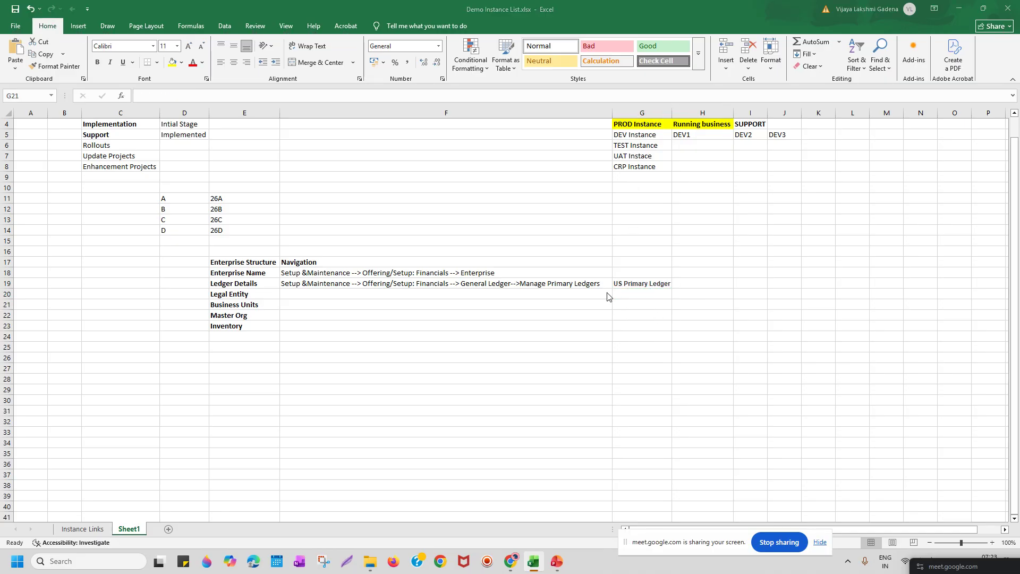
Switch to Oracle, close the Manage Primary Ledgers page, and show the Legal Structures setup tasks of the Financials offering.
{"action": "key", "text": "alt+Tab"}
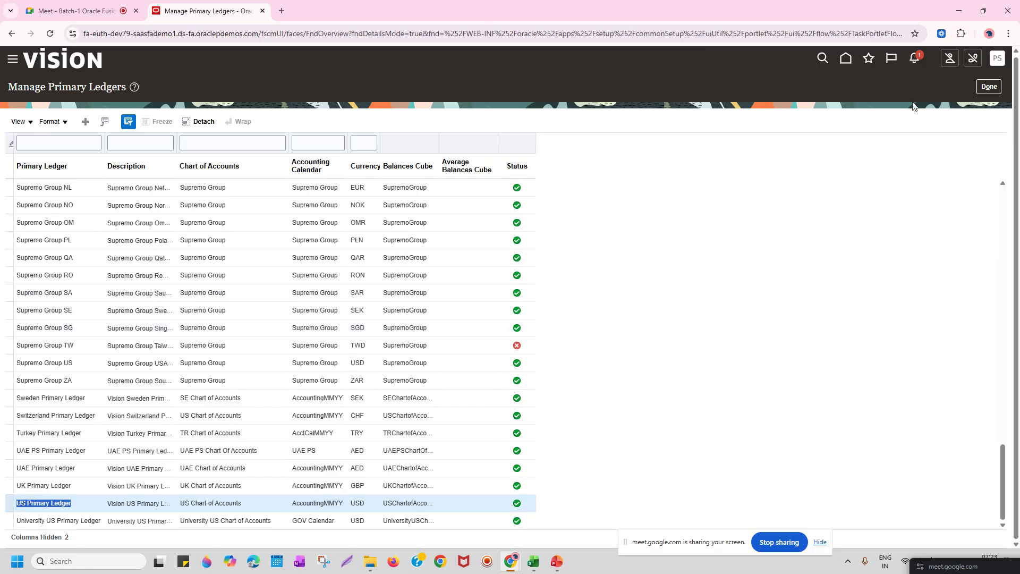
{"action": "left_click", "coordinate": [990, 94]}
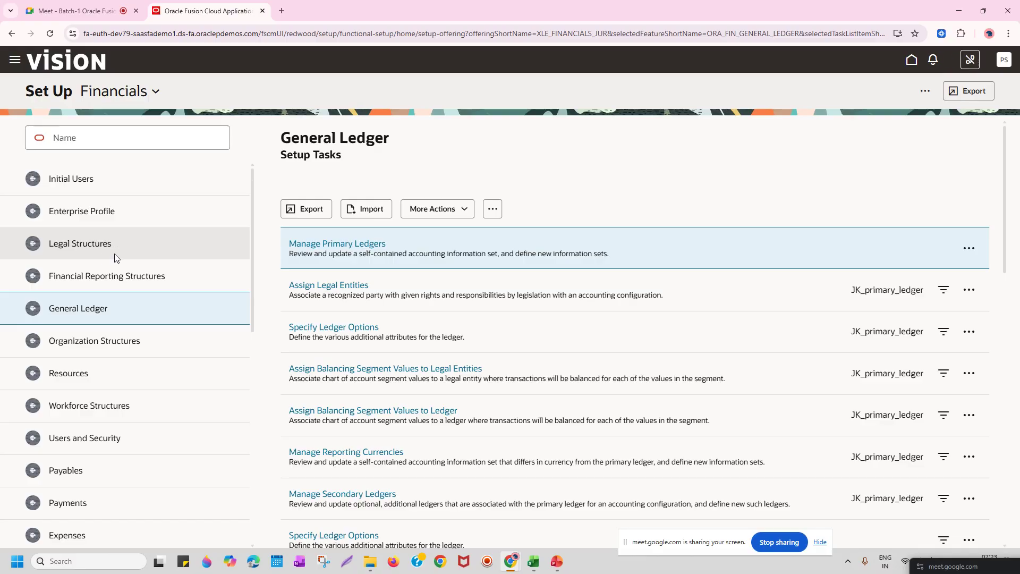
{"action": "left_click", "coordinate": [80, 244]}
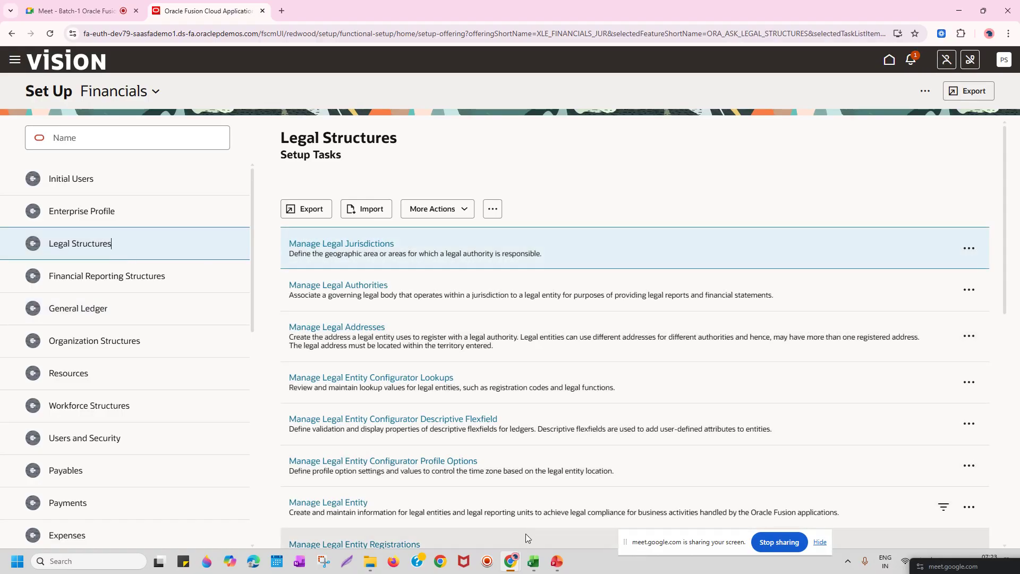
In Excel, copy the Ledger Details navigation path from F19 into the Legal Entity row at F20.
{"action": "left_click", "coordinate": [534, 562]}
{"action": "left_click", "coordinate": [399, 284]}
{"action": "key", "text": "ctrl+c"}
{"action": "left_click", "coordinate": [399, 295]}
{"action": "key", "text": "ctrl+v"}
In the copied Legal Entity path, replace General Ledger with "Legal Structures" and Primary Ledgers with "Legal Entity".
{"action": "double_click", "coordinate": [512, 295]}
{"action": "left_click_drag", "start_coordinate": [511, 296], "coordinate": [462, 295]}
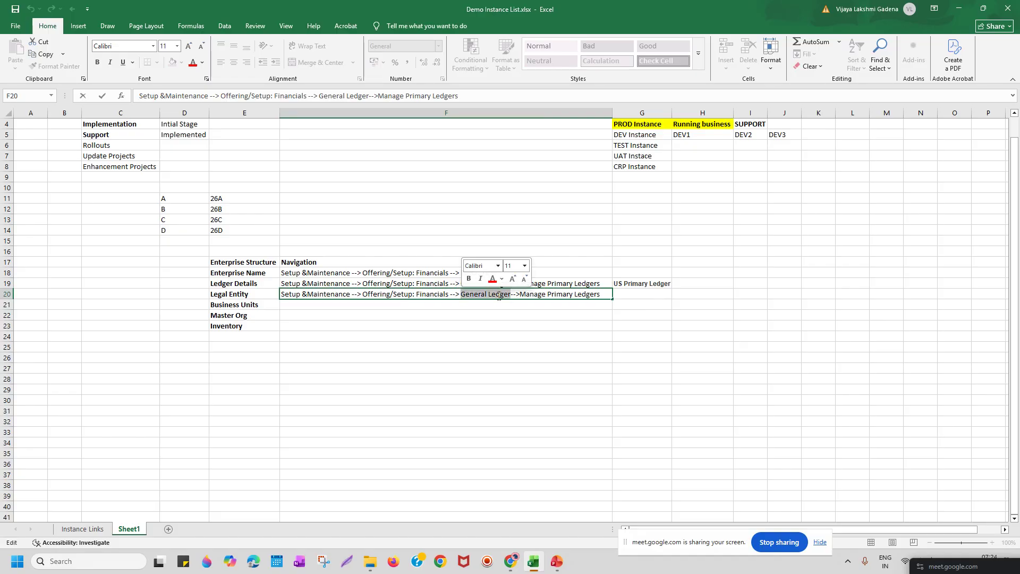
{"action": "type", "text": "Legal S"}
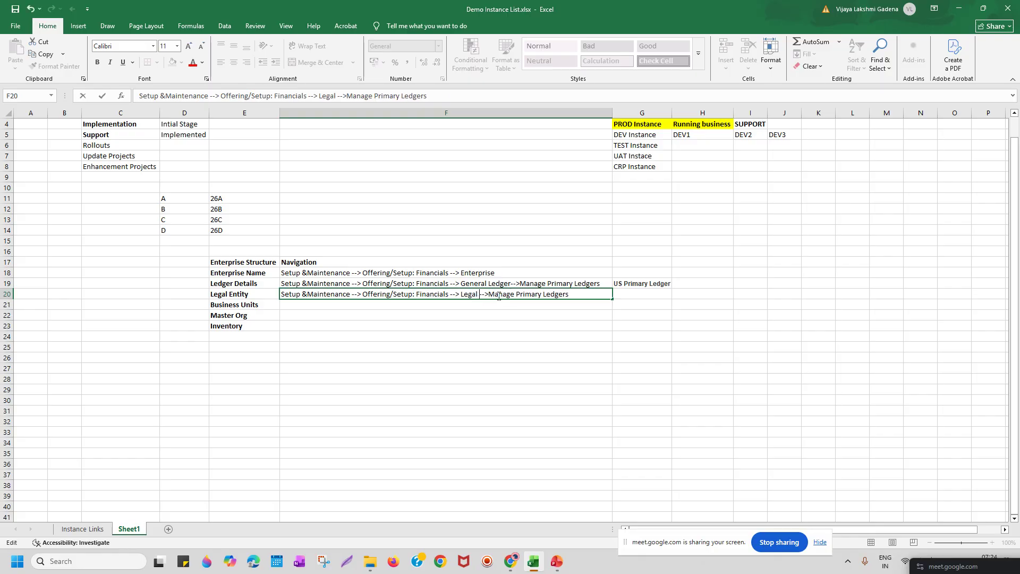
{"action": "type", "text": "tructures"}
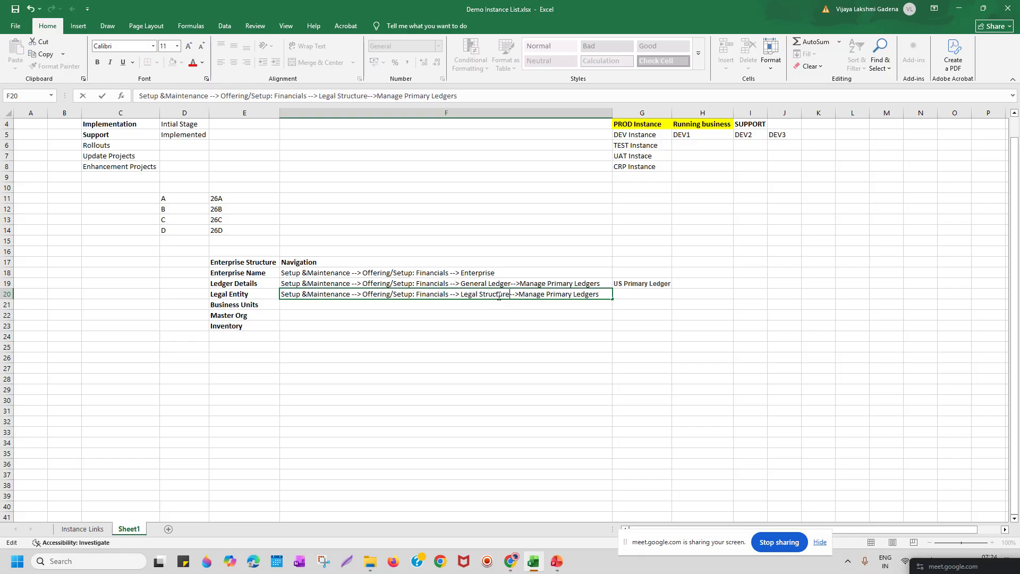
{"action": "left_click_drag", "start_coordinate": [605, 293], "coordinate": [550, 294]}
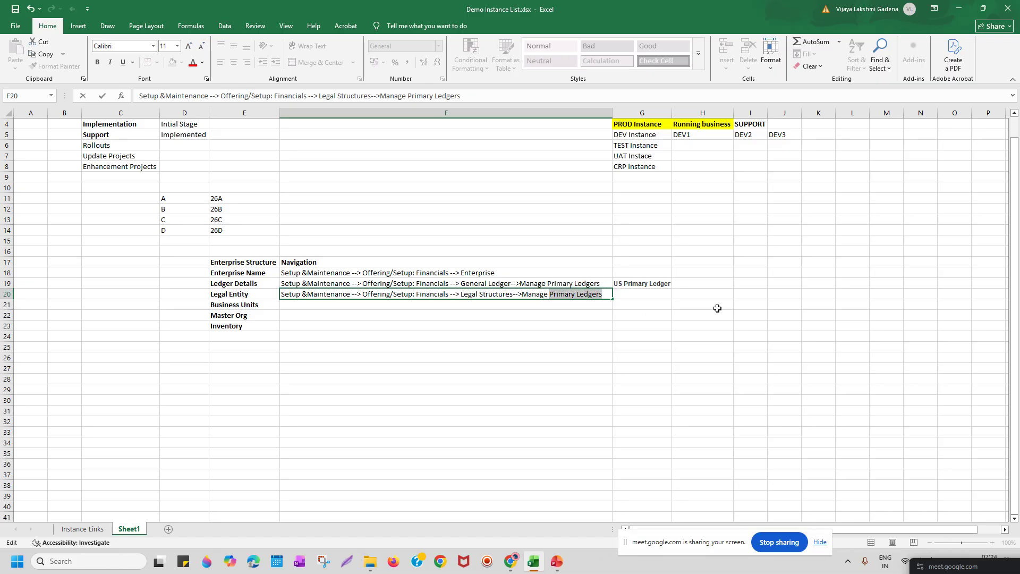
{"action": "type", "text": "Legal En"}
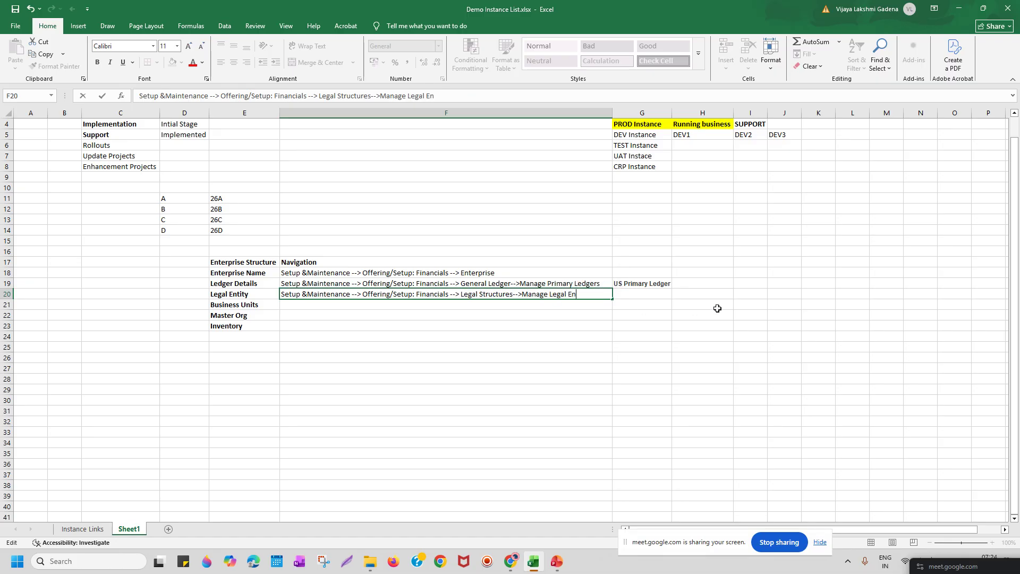
{"action": "key", "text": "Return"}
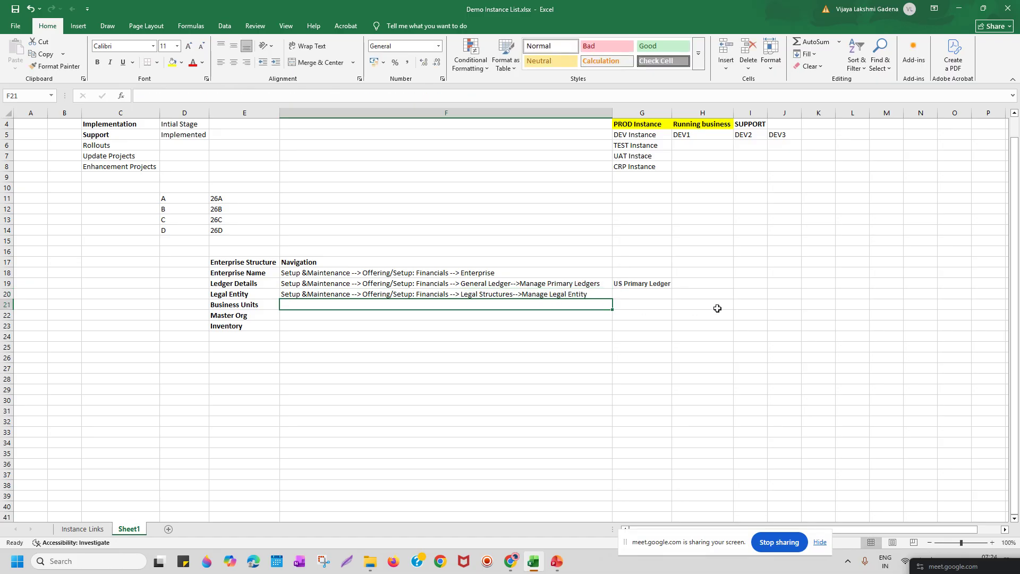
Switch to Oracle, open the Manage Legal Entity task to view the Create Legal Entity page, and cancel it.
{"action": "key", "text": "alt+Tab"}
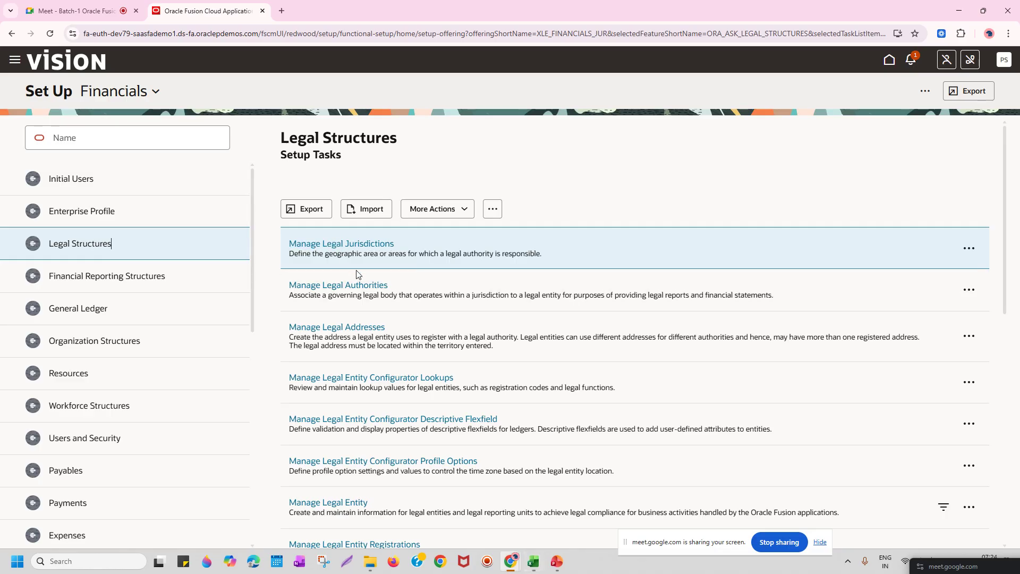
{"action": "scroll", "coordinate": [379, 461], "scroll_direction": "down", "scroll_amount": 1}
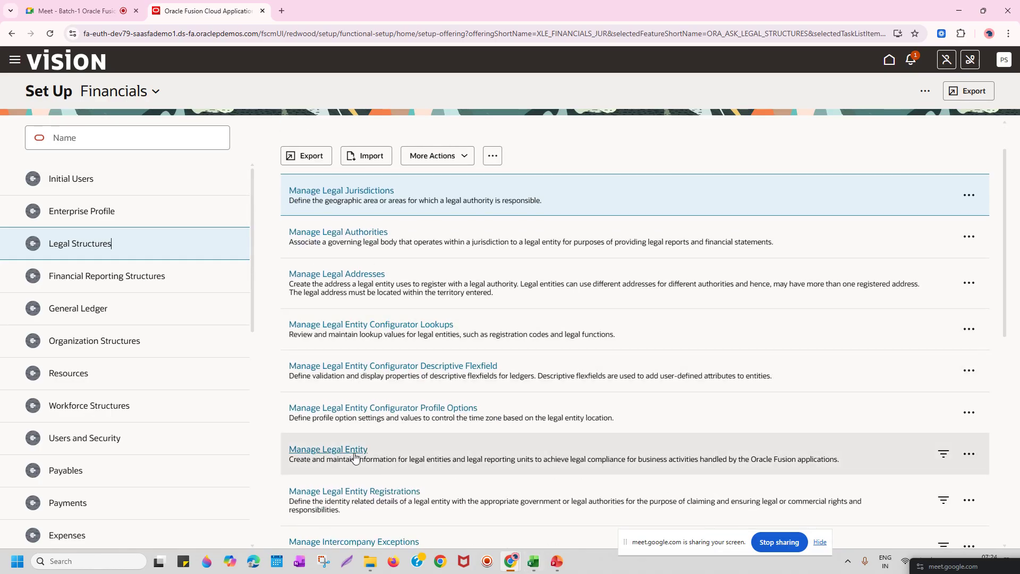
{"action": "left_click", "coordinate": [355, 455]}
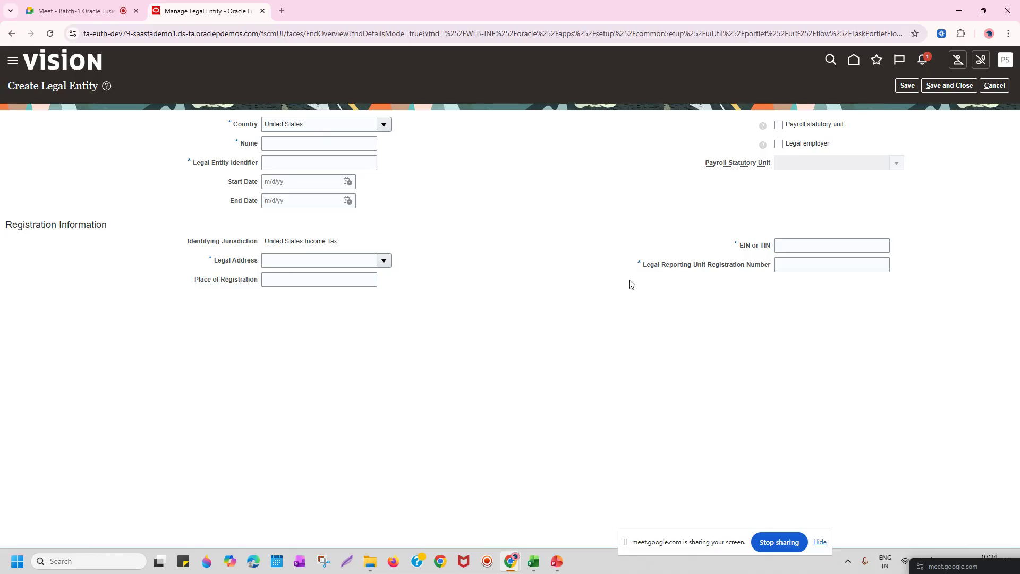
{"action": "left_click", "coordinate": [995, 86]}
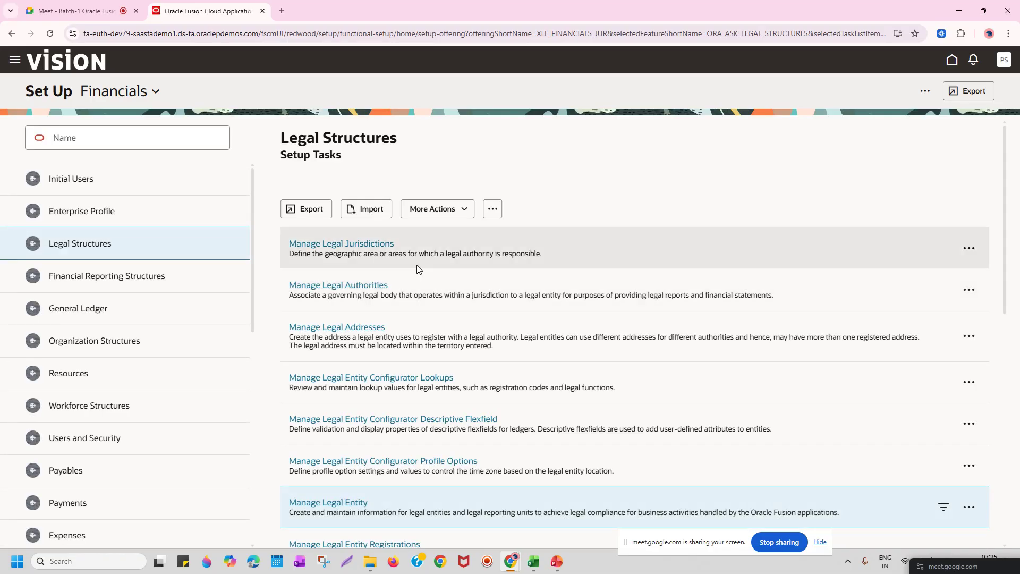
Open the scope selection of the Manage Legal Entity task, choose Select and Add as the legal entity, and go to the task.
{"action": "scroll", "coordinate": [393, 345], "scroll_direction": "down", "scroll_amount": 4}
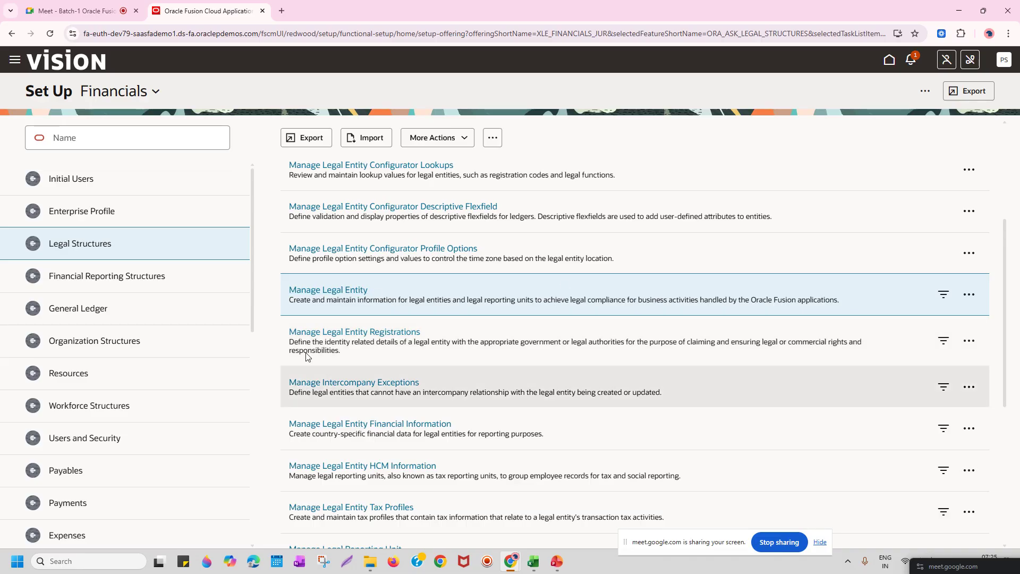
{"action": "left_click", "coordinate": [944, 296]}
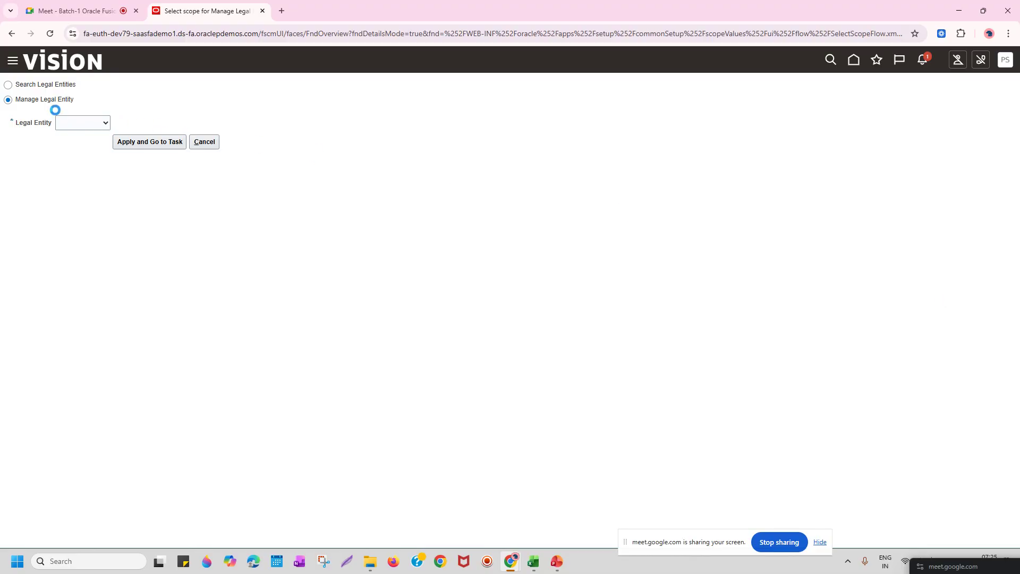
{"action": "left_click", "coordinate": [105, 124]}
{"action": "left_click", "coordinate": [91, 162]}
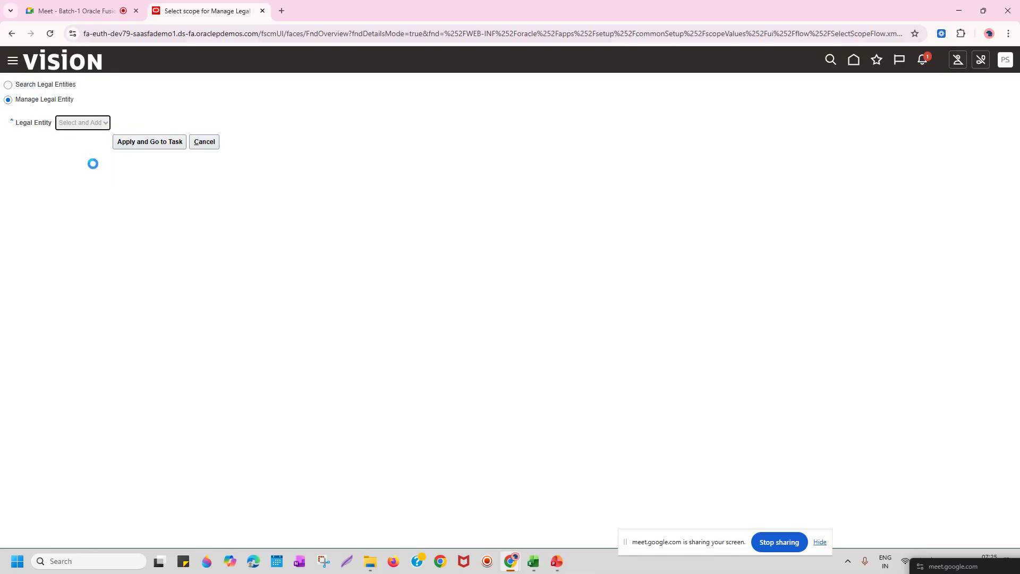
{"action": "left_click", "coordinate": [158, 145]}
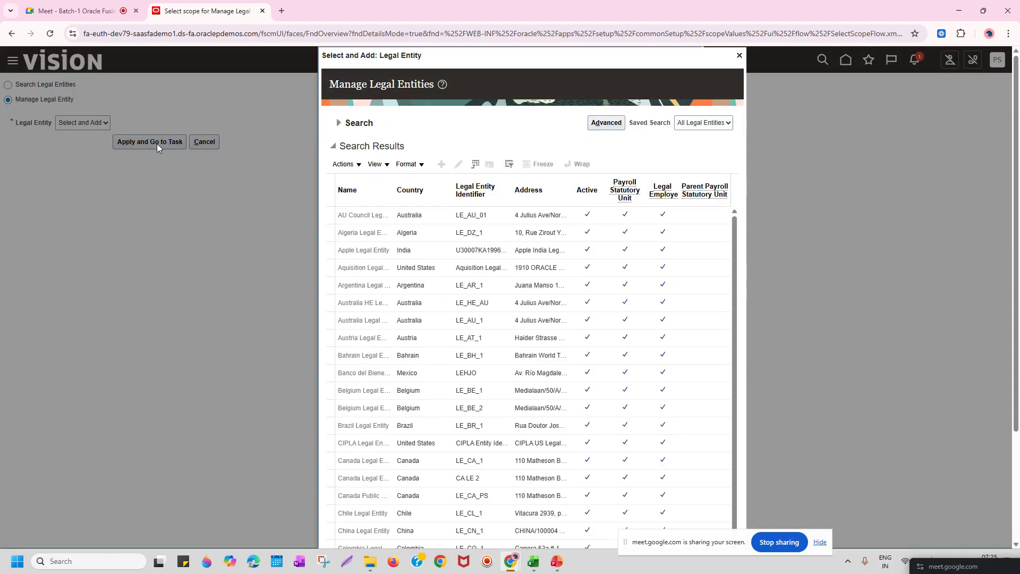
Find and select US1 Legal Entity in the Manage Legal Entities results and copy its name.
{"action": "scroll", "coordinate": [726, 317], "scroll_direction": "down", "scroll_amount": 1}
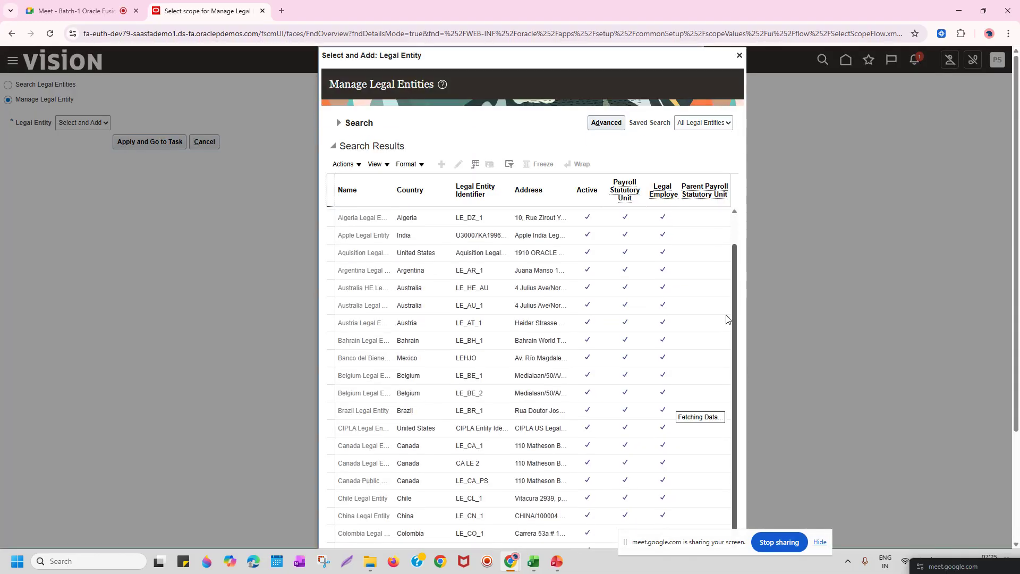
{"action": "scroll", "coordinate": [535, 307], "scroll_direction": "down", "scroll_amount": 10}
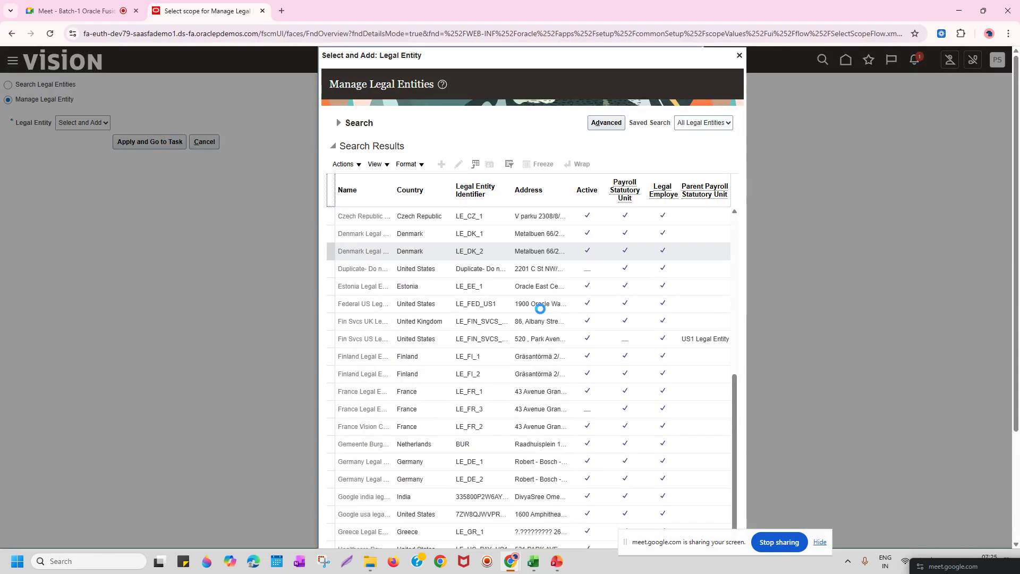
{"action": "scroll", "coordinate": [543, 309], "scroll_direction": "down", "scroll_amount": 15}
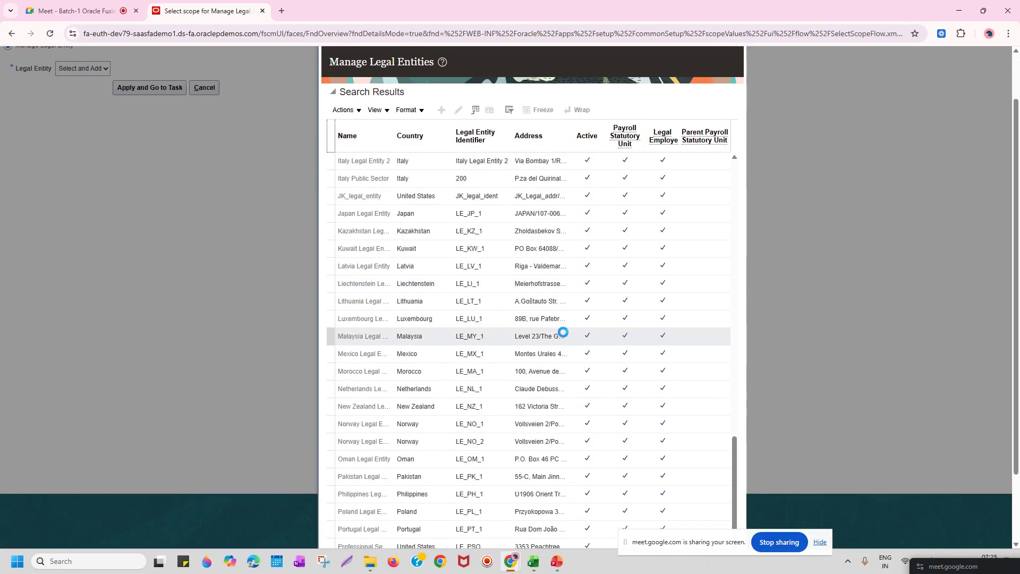
{"action": "scroll", "coordinate": [565, 337], "scroll_direction": "down", "scroll_amount": 10}
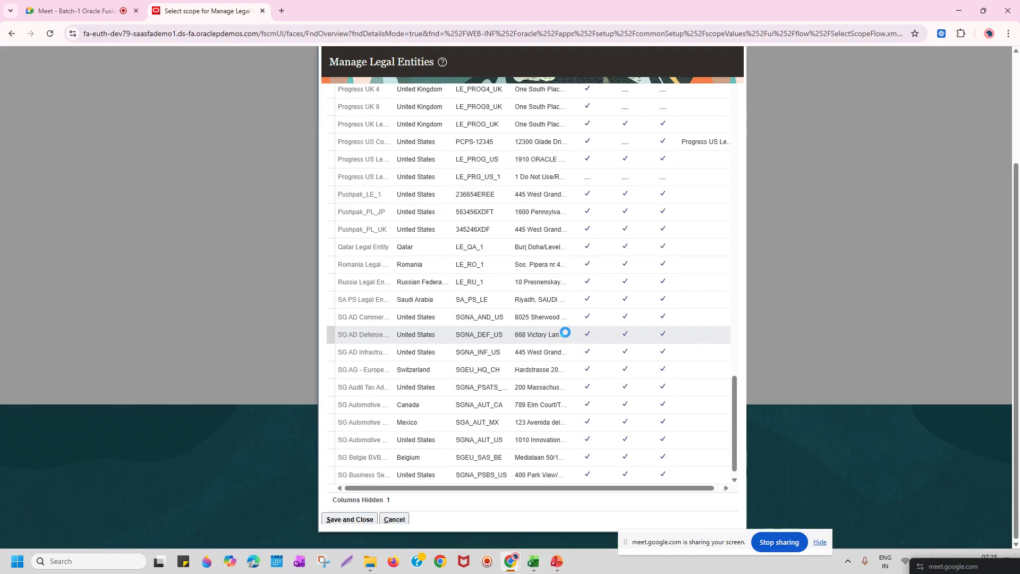
{"action": "scroll", "coordinate": [567, 337], "scroll_direction": "down", "scroll_amount": 8}
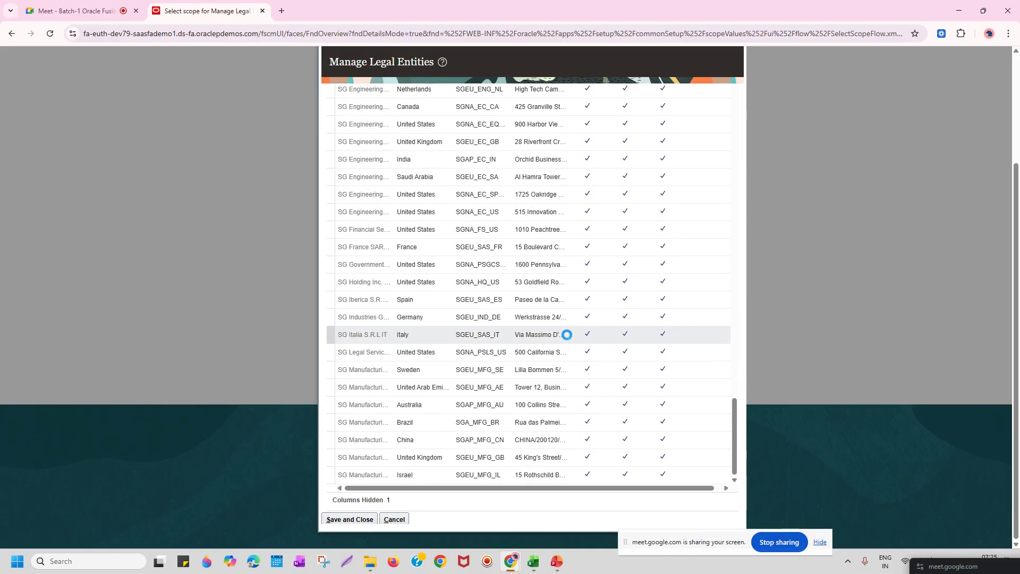
{"action": "scroll", "coordinate": [567, 335], "scroll_direction": "down", "scroll_amount": 11}
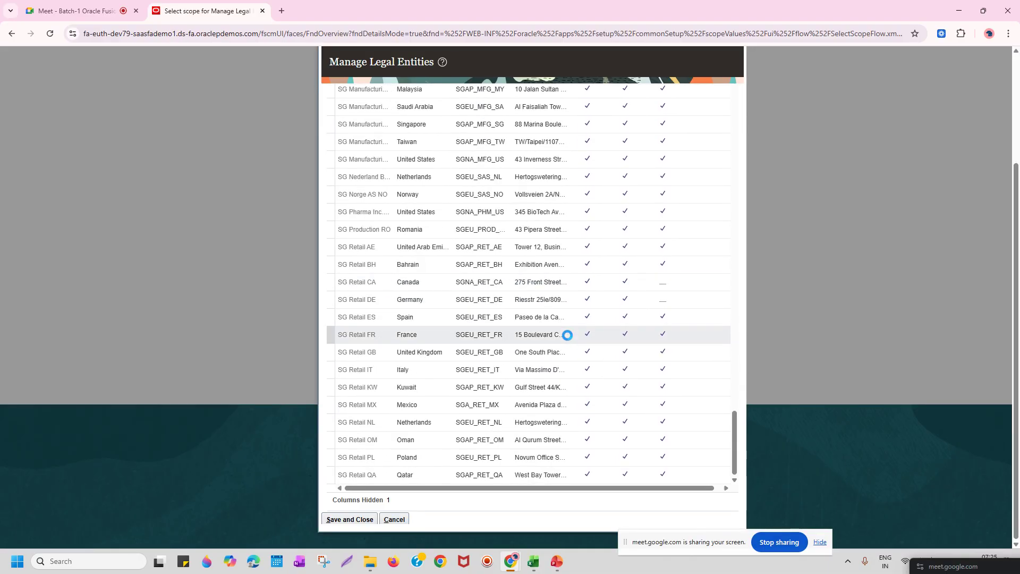
{"action": "scroll", "coordinate": [568, 339], "scroll_direction": "down", "scroll_amount": 10}
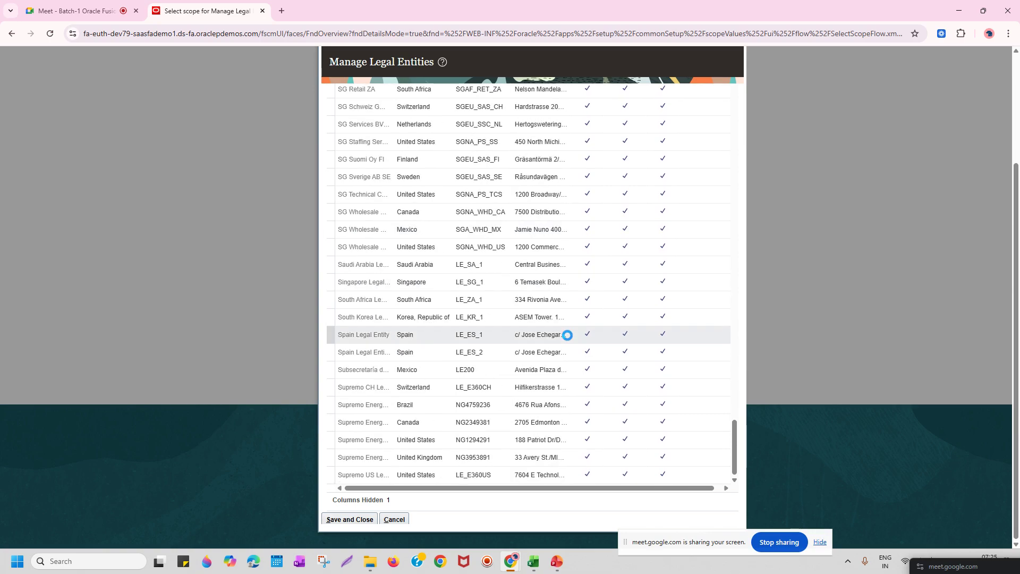
{"action": "scroll", "coordinate": [568, 336], "scroll_direction": "down", "scroll_amount": 8}
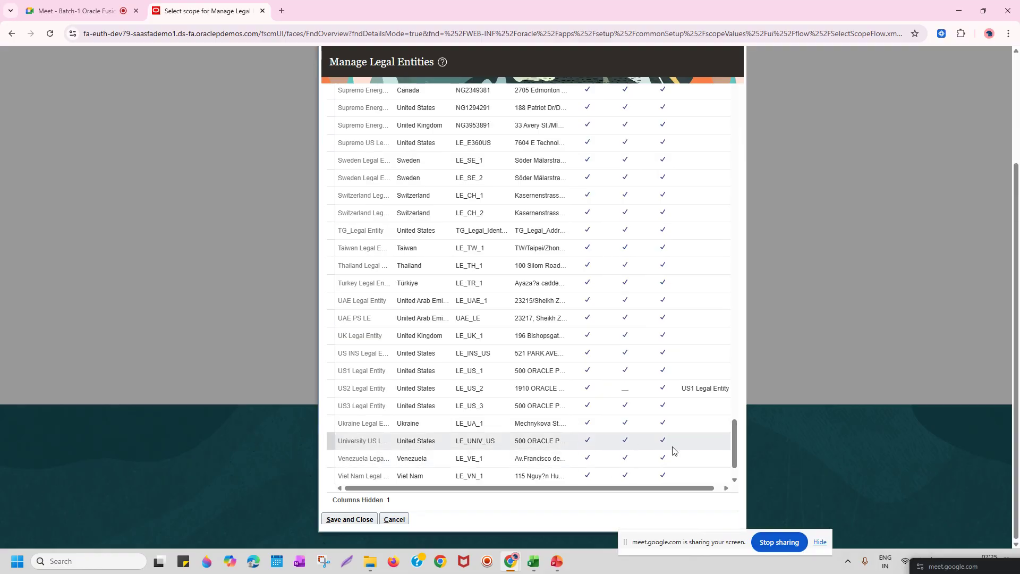
{"action": "left_click", "coordinate": [500, 376]}
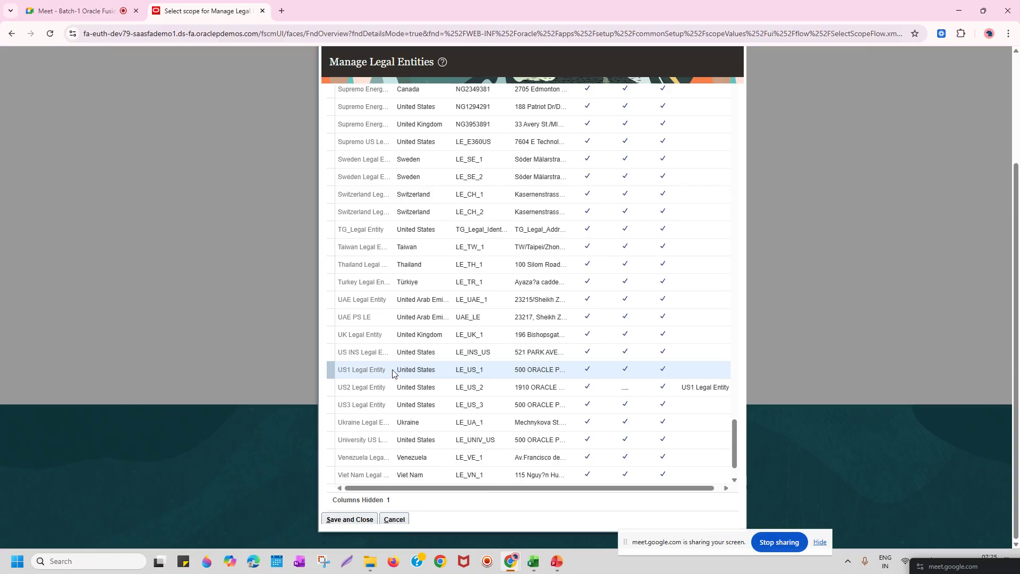
{"action": "left_click_drag", "start_coordinate": [387, 371], "coordinate": [336, 372]}
{"action": "key", "text": "ctrl+c"}
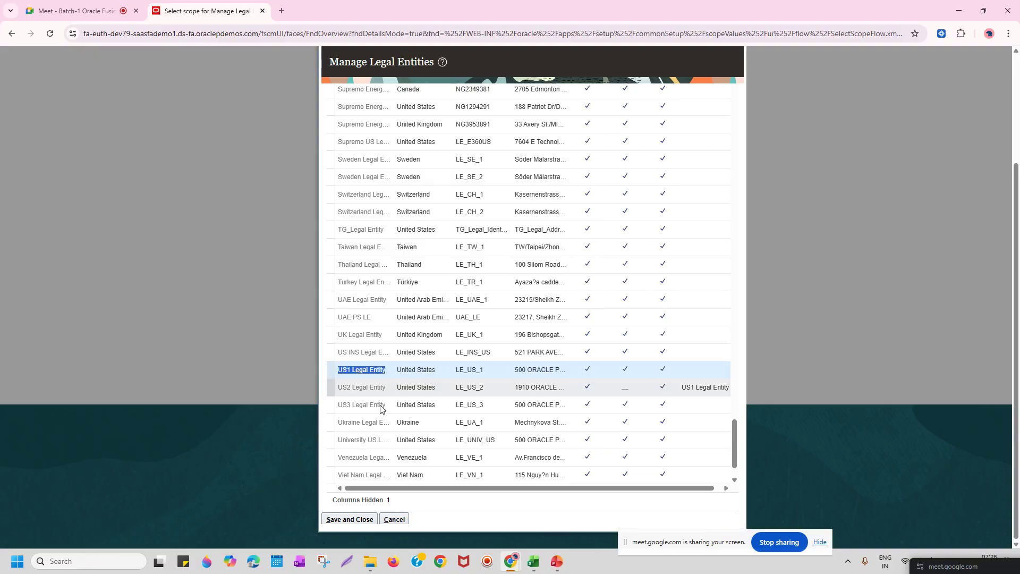
Look over the remaining legal entities, then save and close the selection with US1 Legal Entity chosen.
{"action": "scroll", "coordinate": [731, 455], "scroll_direction": "down", "scroll_amount": 1}
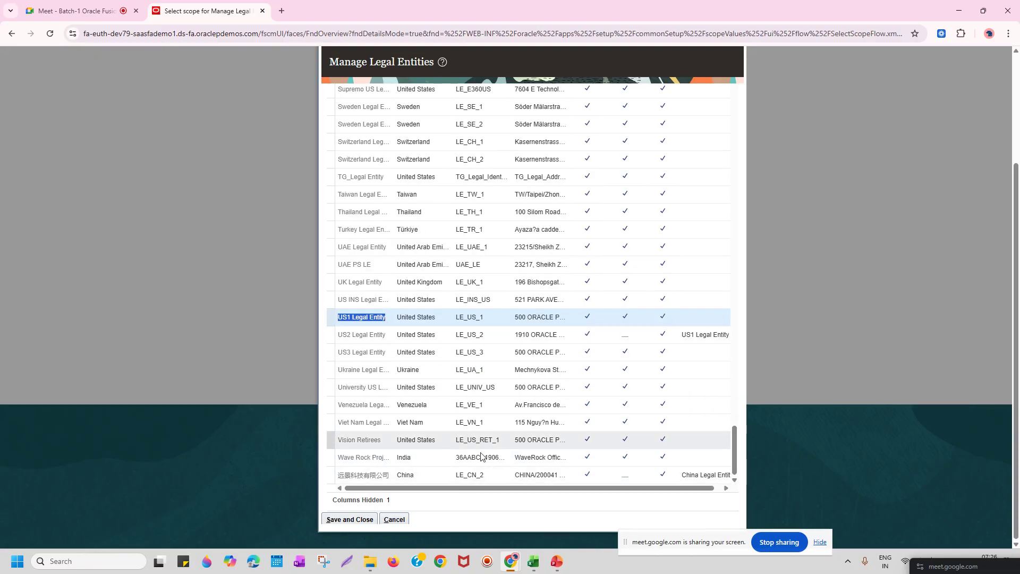
{"action": "left_click_drag", "start_coordinate": [503, 489], "coordinate": [551, 490]}
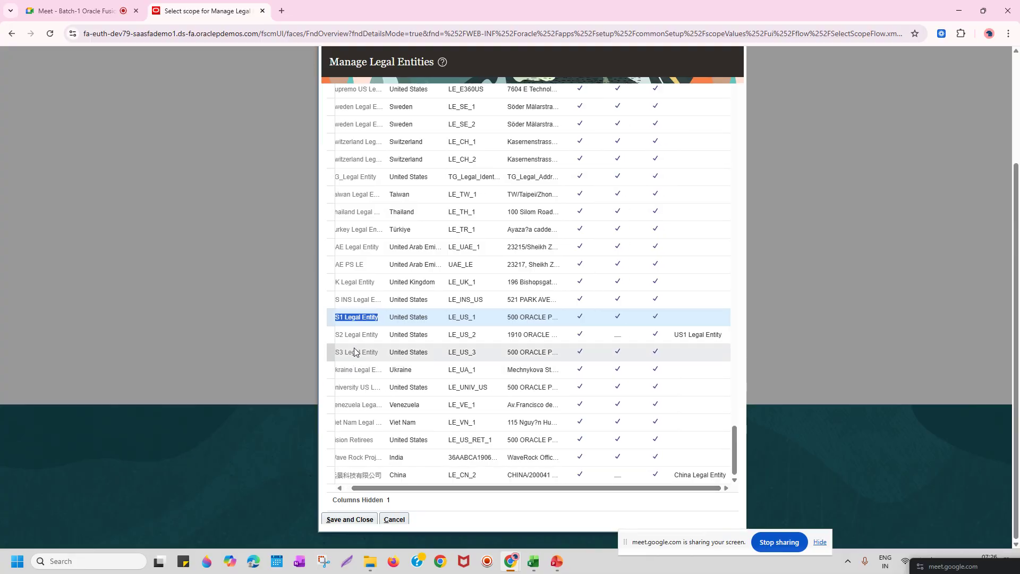
{"action": "left_click", "coordinate": [357, 518]}
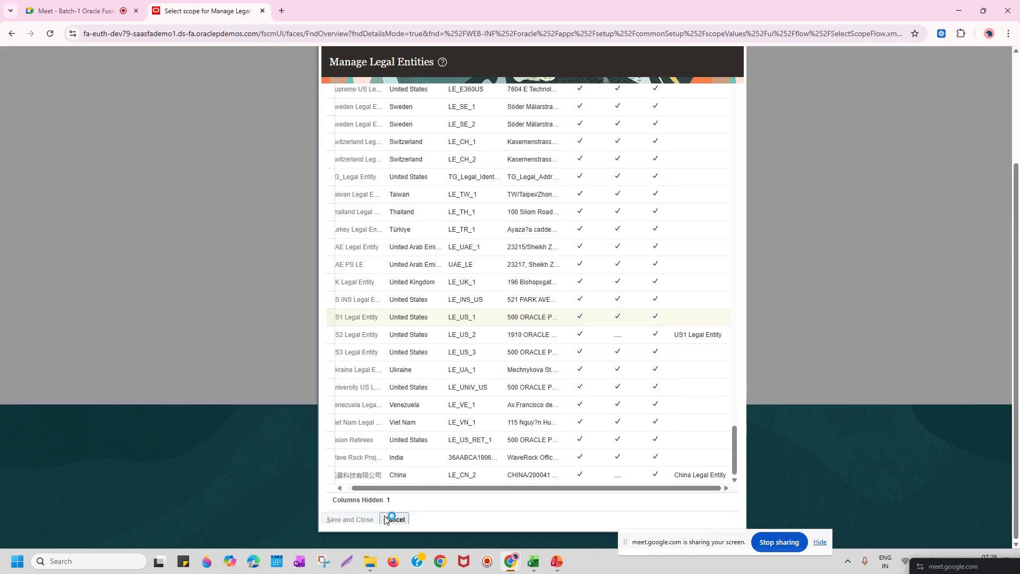
Switch to Excel, paste "US1 Legal Entity" beside the Legal Entity path in G20, and make it bold.
{"action": "left_click", "coordinate": [533, 562]}
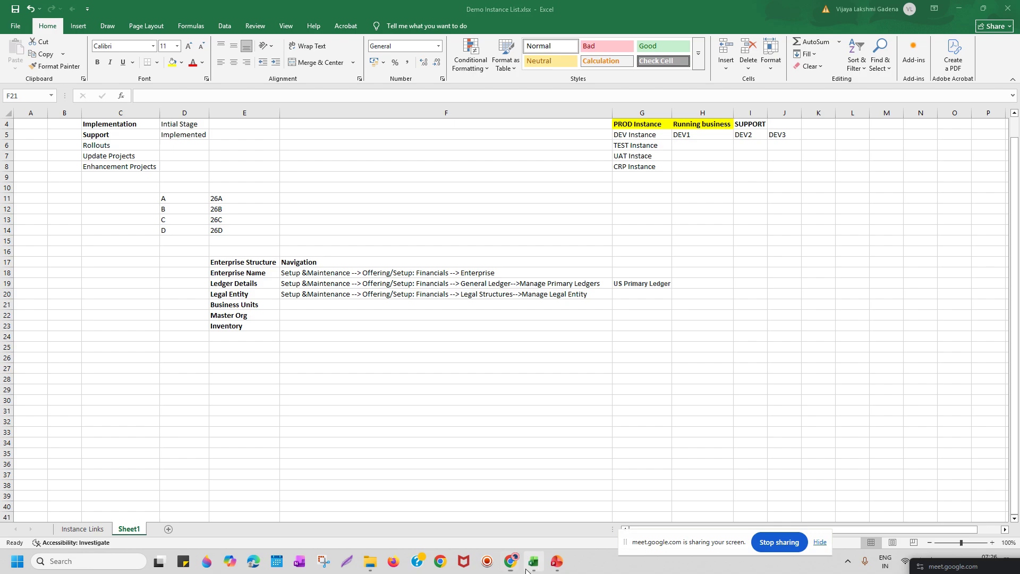
{"action": "left_click", "coordinate": [637, 295]}
{"action": "key", "text": "ctrl+v"}
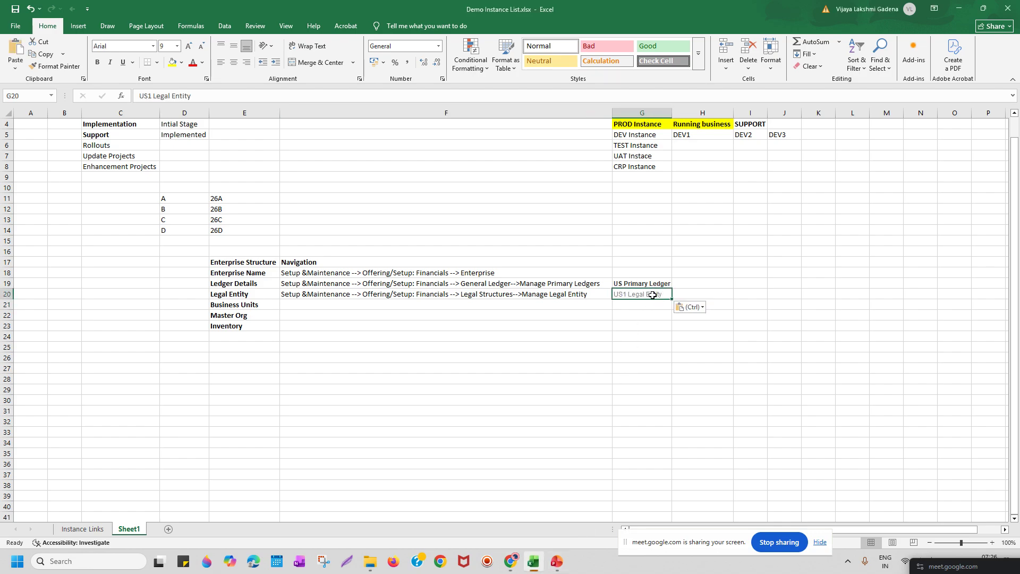
{"action": "key", "text": "ctrl+b"}
{"action": "left_click", "coordinate": [642, 314]}
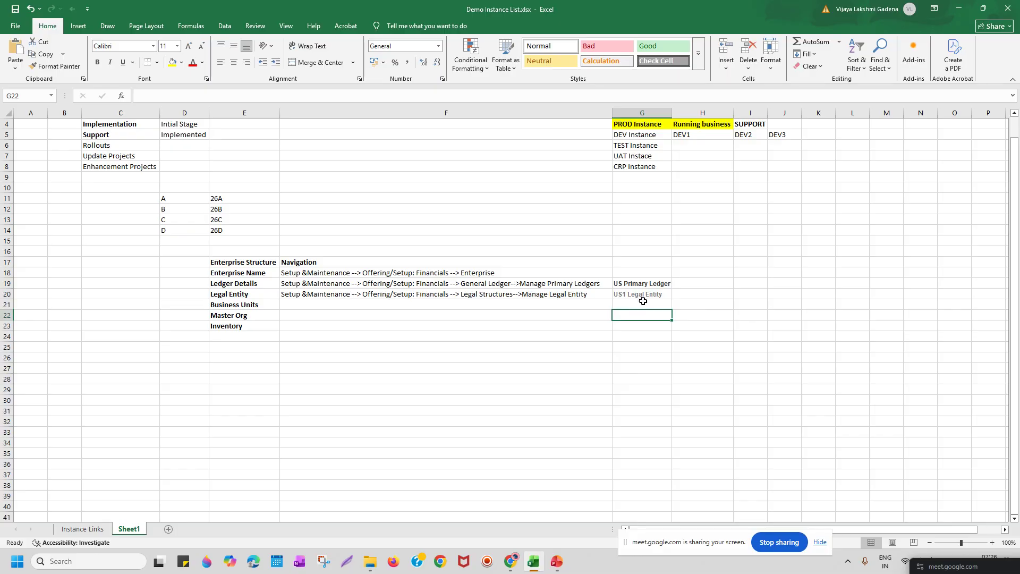
Copy the formatting of the US Primary Ledger cell G19 onto the US1 Legal Entity cell G20.
{"action": "left_click", "coordinate": [645, 287]}
{"action": "left_click", "coordinate": [55, 65]}
{"action": "left_click", "coordinate": [627, 297]}
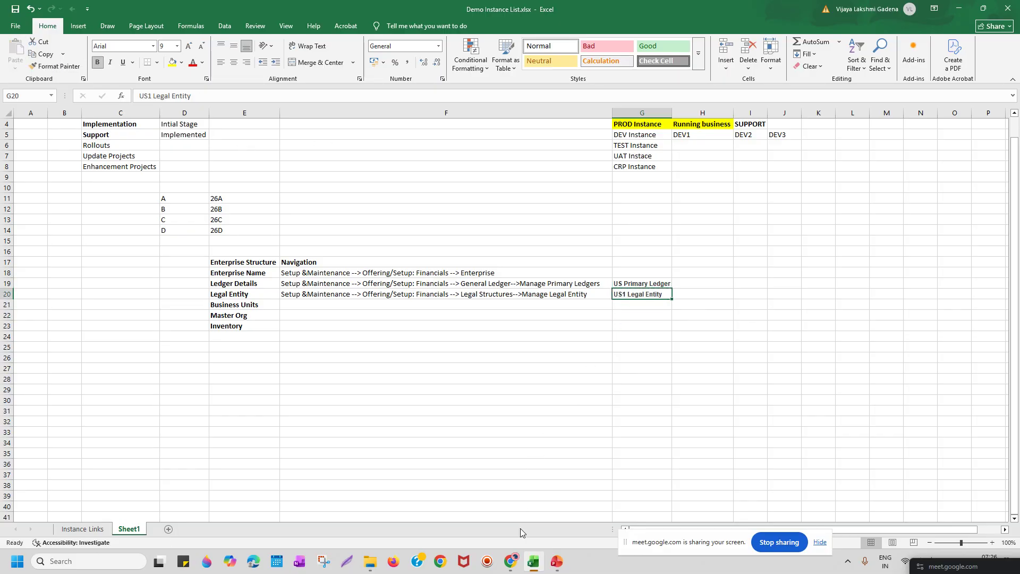
Switch to the browser, check the Meet participants, and save and close the Edit Legal Entity page for US1 Legal Entity in Oracle.
{"action": "left_click", "coordinate": [514, 564]}
{"action": "left_click", "coordinate": [615, 511]}
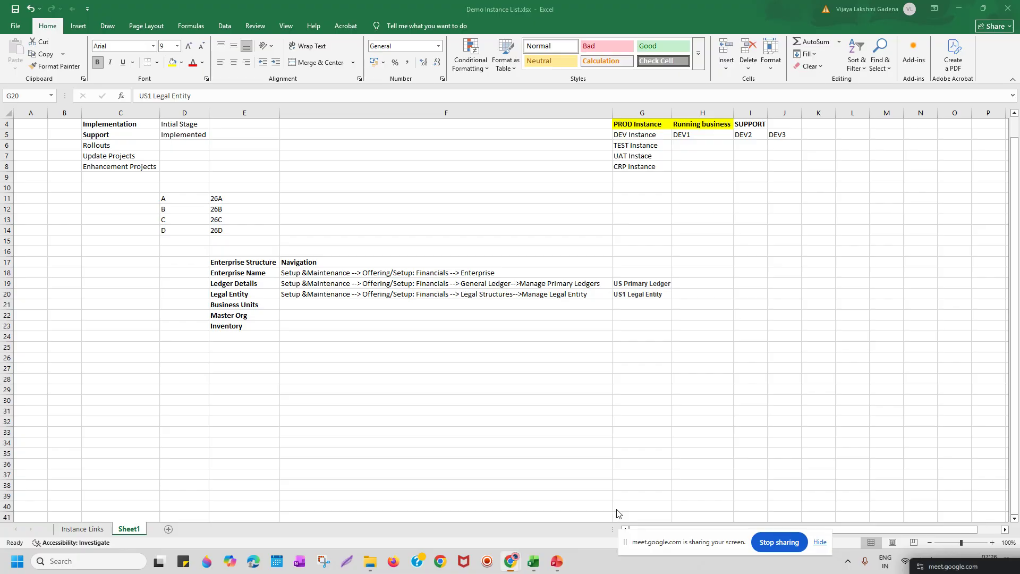
{"action": "mouse_move", "coordinate": [510, 562]}
{"action": "left_click", "coordinate": [448, 503]}
{"action": "left_click", "coordinate": [130, 4]}
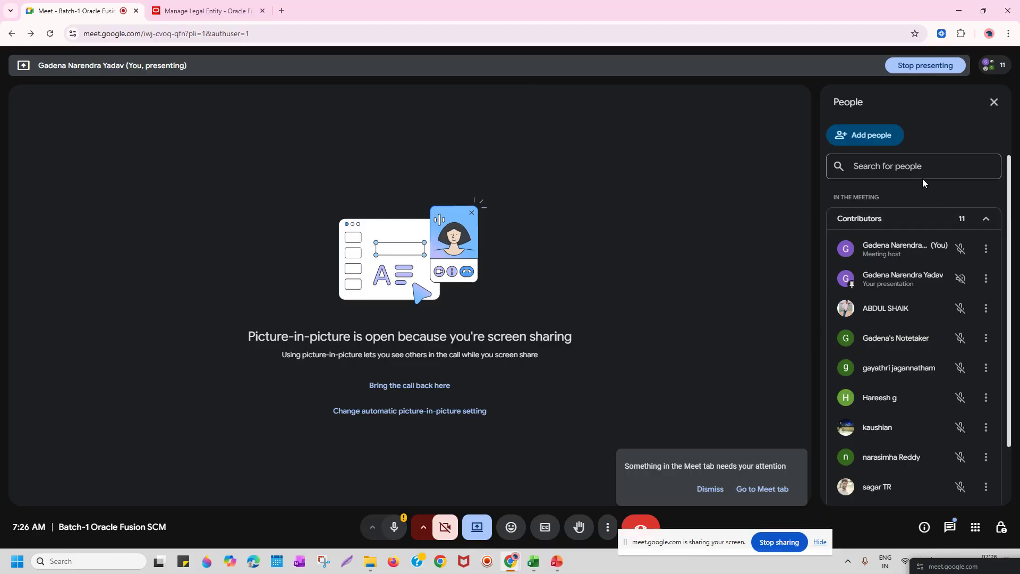
{"action": "left_click", "coordinate": [223, 6]}
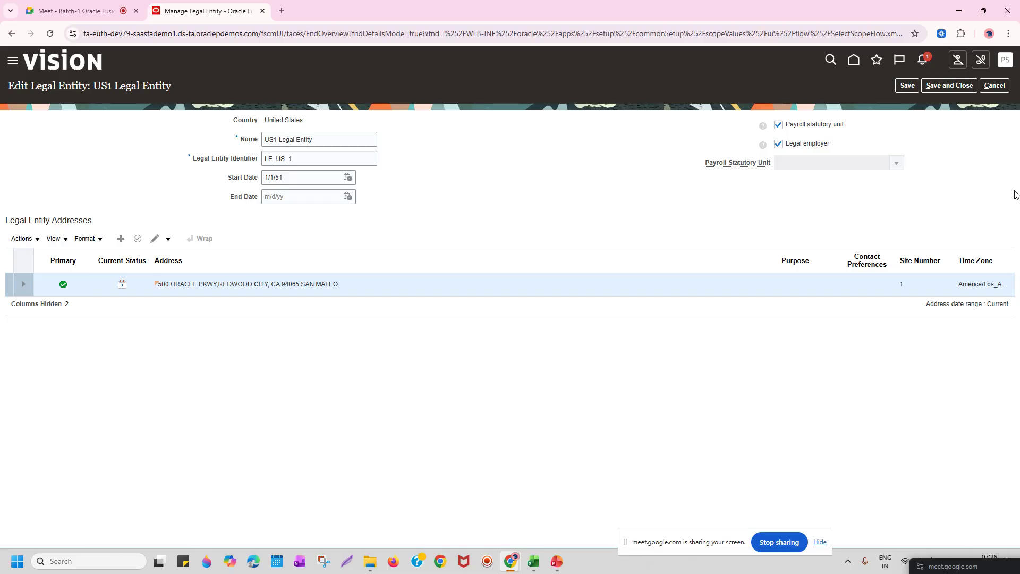
{"action": "left_click", "coordinate": [950, 86]}
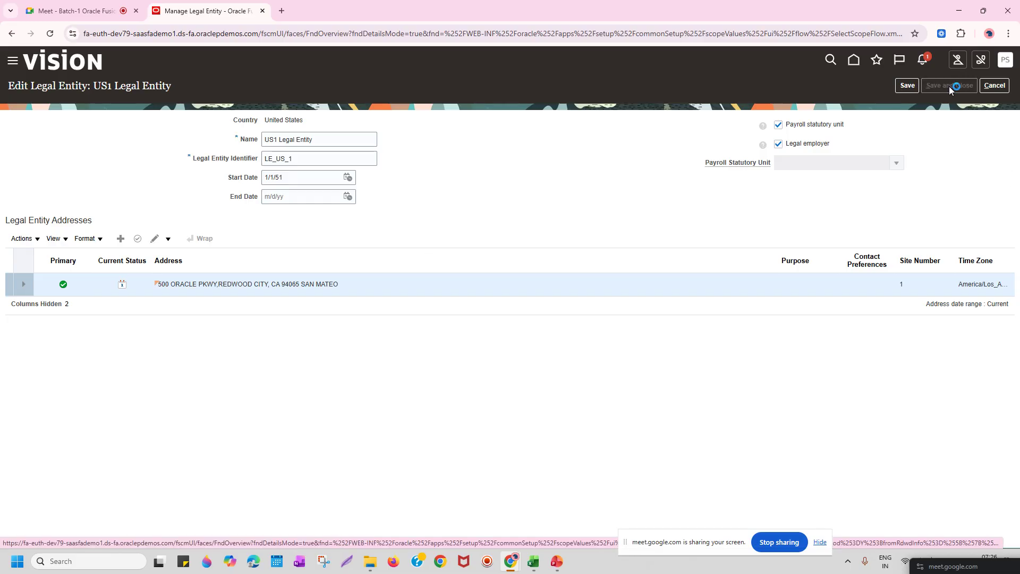
Check the Business Units row in Excel, return to Oracle, reload the Financials setup page, and show the Organization Structures tasks.
{"action": "left_click", "coordinate": [533, 562]}
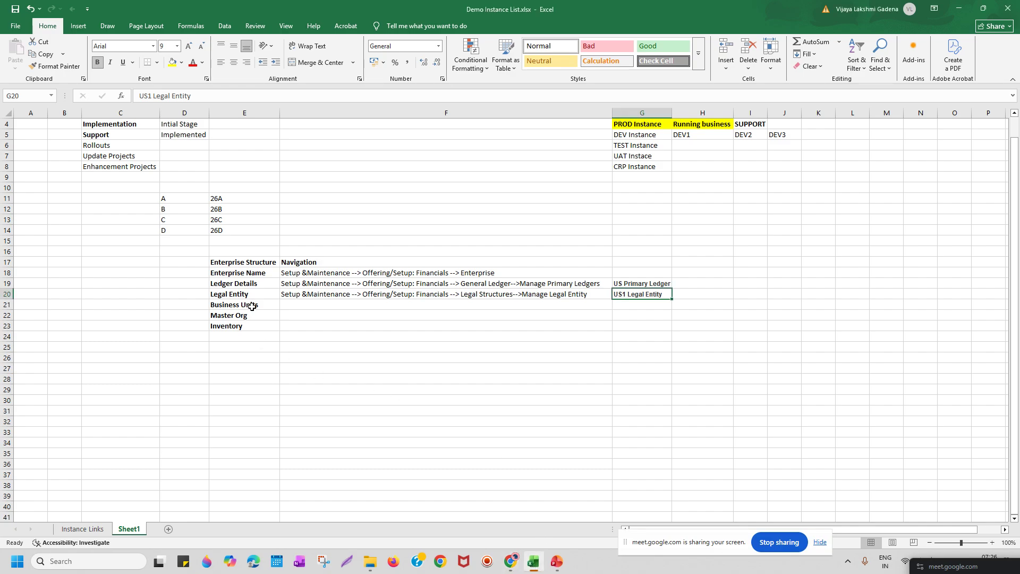
{"action": "left_click", "coordinate": [511, 562]}
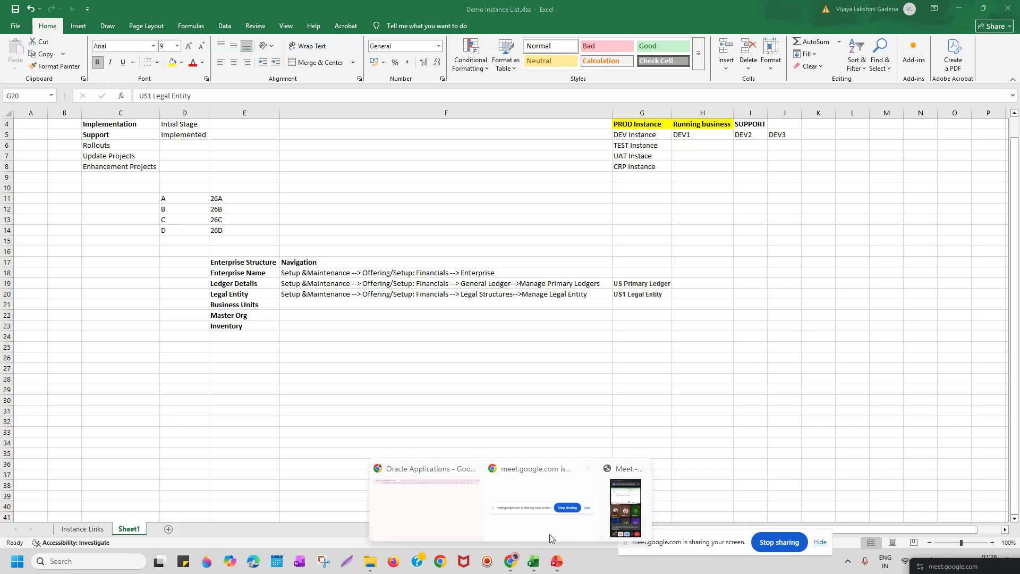
{"action": "left_click", "coordinate": [441, 500]}
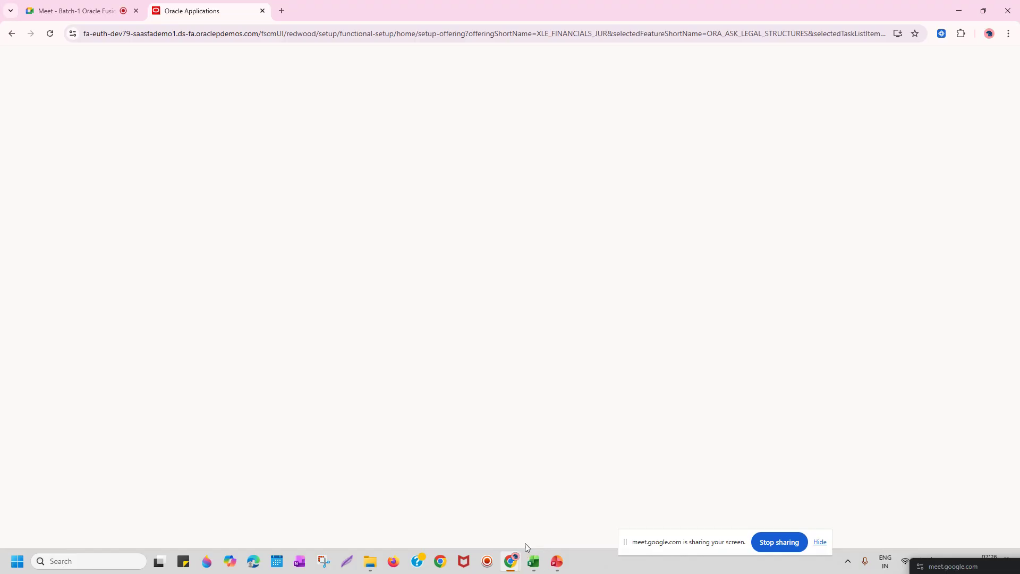
{"action": "left_click", "coordinate": [50, 34]}
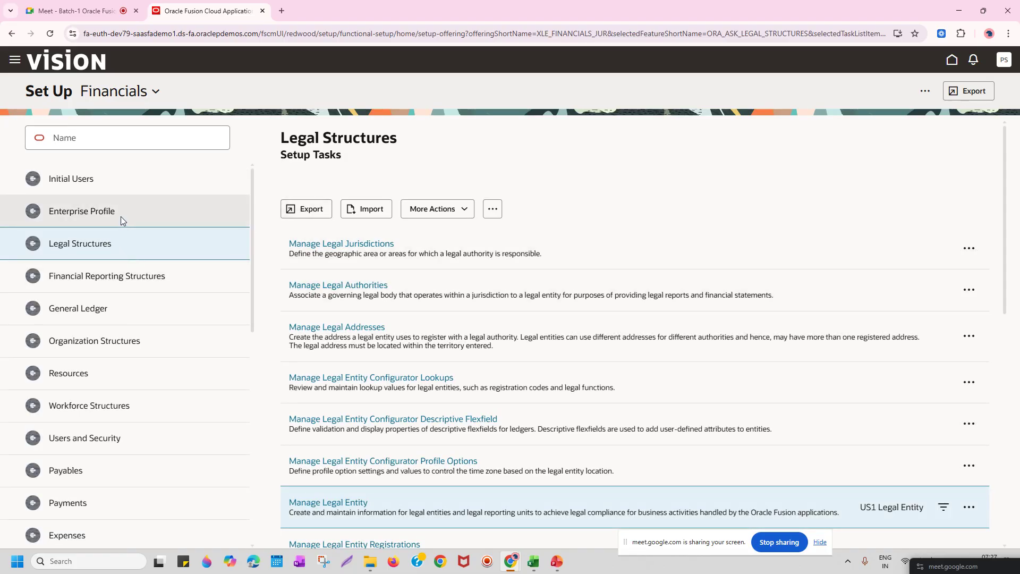
{"action": "left_click", "coordinate": [110, 339]}
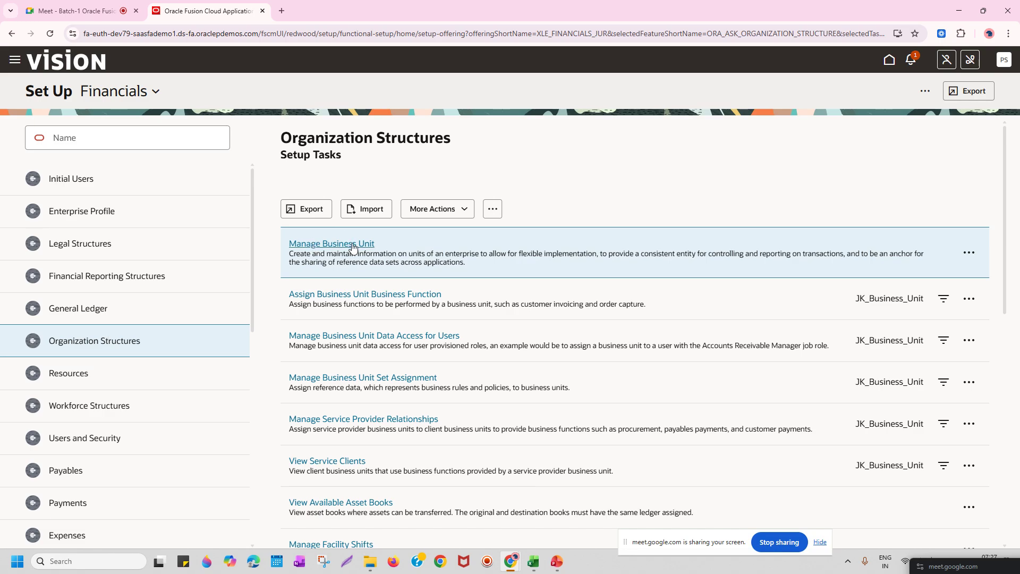
Switch to Excel and copy the Legal Entity navigation path from F20 into the Business Units row at F21.
{"action": "key", "text": "alt+Tab"}
{"action": "left_click", "coordinate": [356, 294]}
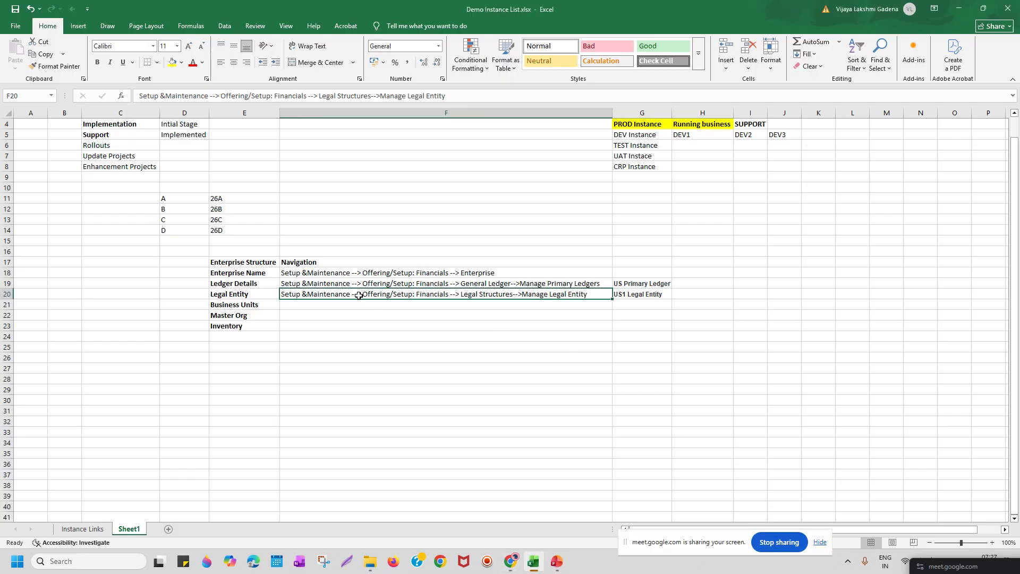
{"action": "key", "text": "ctrl+c"}
{"action": "left_click", "coordinate": [339, 304]}
{"action": "key", "text": "ctrl+v"}
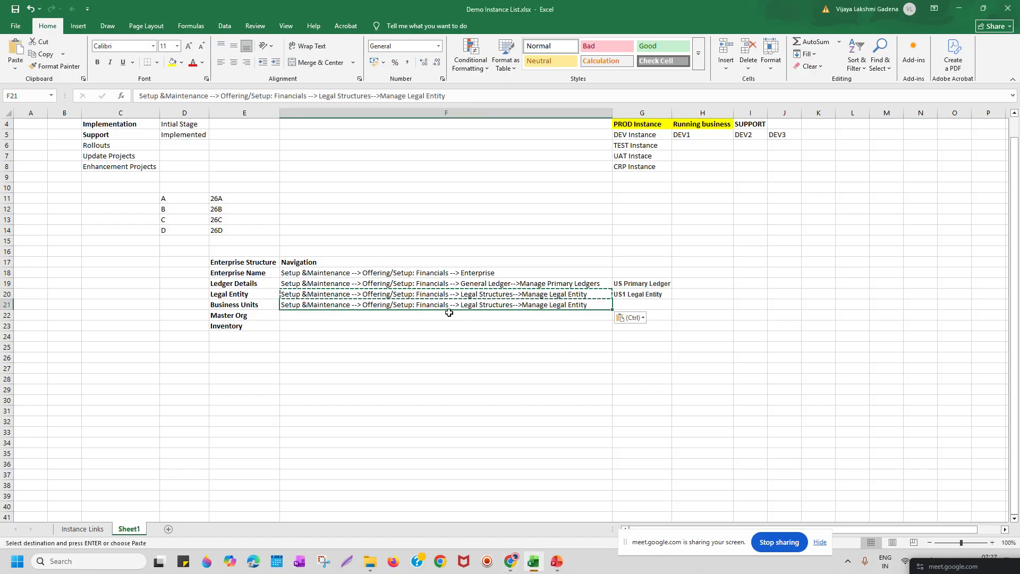
In the copied Business Units path in F21, replace "Legal" before Structures with "Organziation".
{"action": "double_click", "coordinate": [513, 305]}
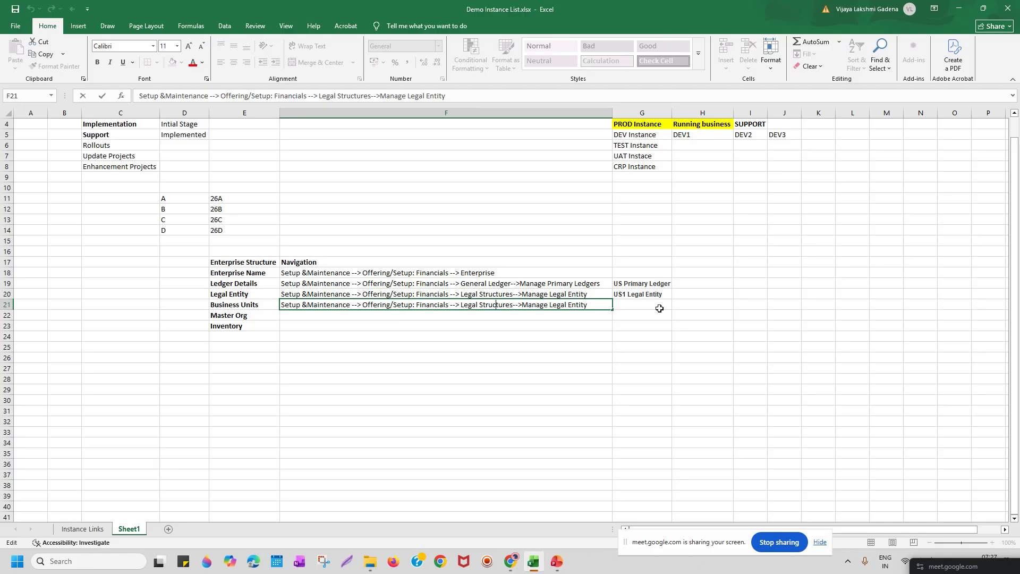
{"action": "key", "text": "BackSpace"}
{"action": "key", "text": "BackSpace"}
{"action": "key", "text": "BackSpace"}
{"action": "key", "text": "BackSpace"}
{"action": "key", "text": "BackSpace"}
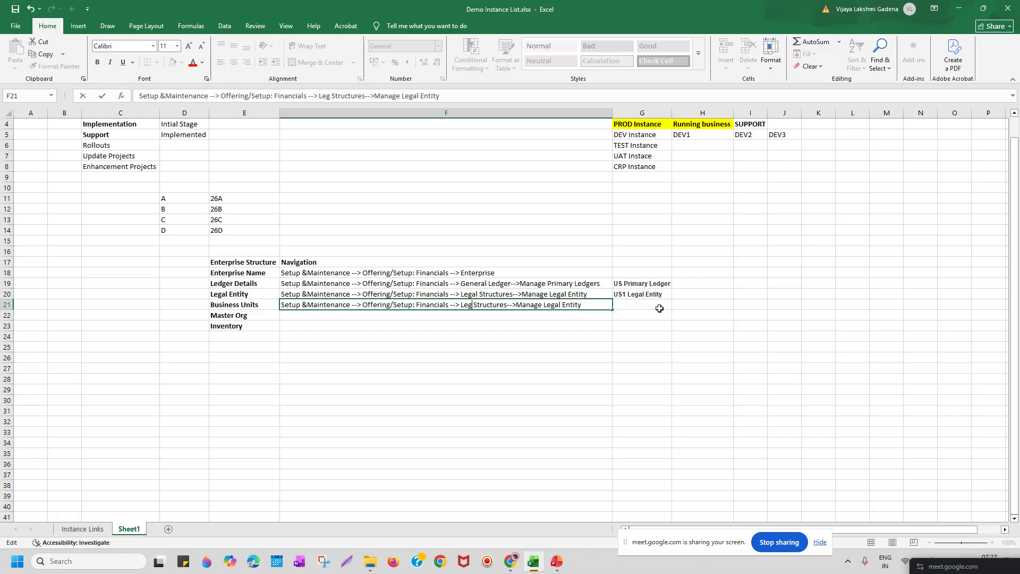
{"action": "type", "text": "Organziation"}
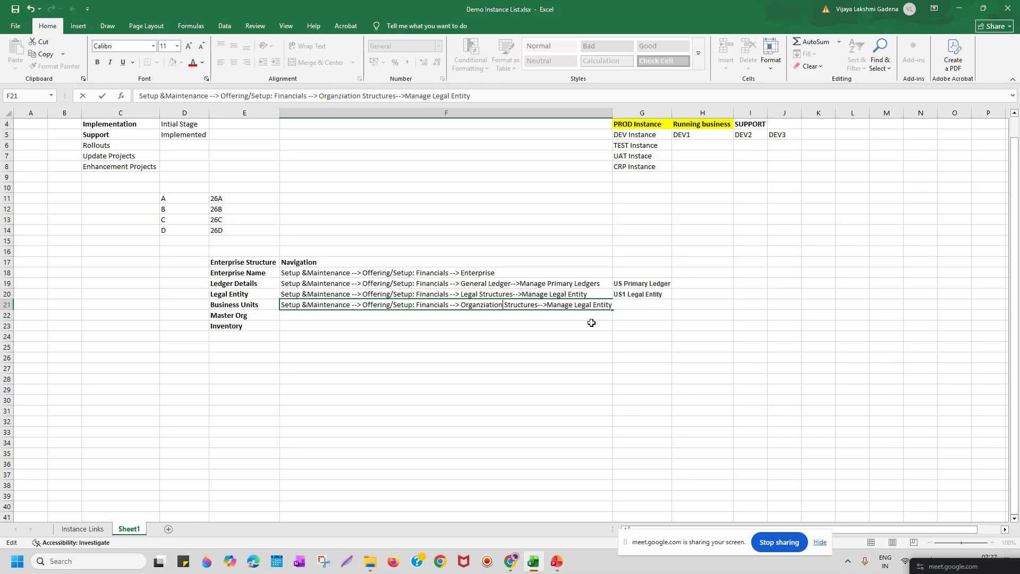
Replace "Legal Entity" at the end of the Business Units path with "Business Unit" and fit column F to its contents.
{"action": "left_click_drag", "start_coordinate": [576, 302], "coordinate": [655, 302]}
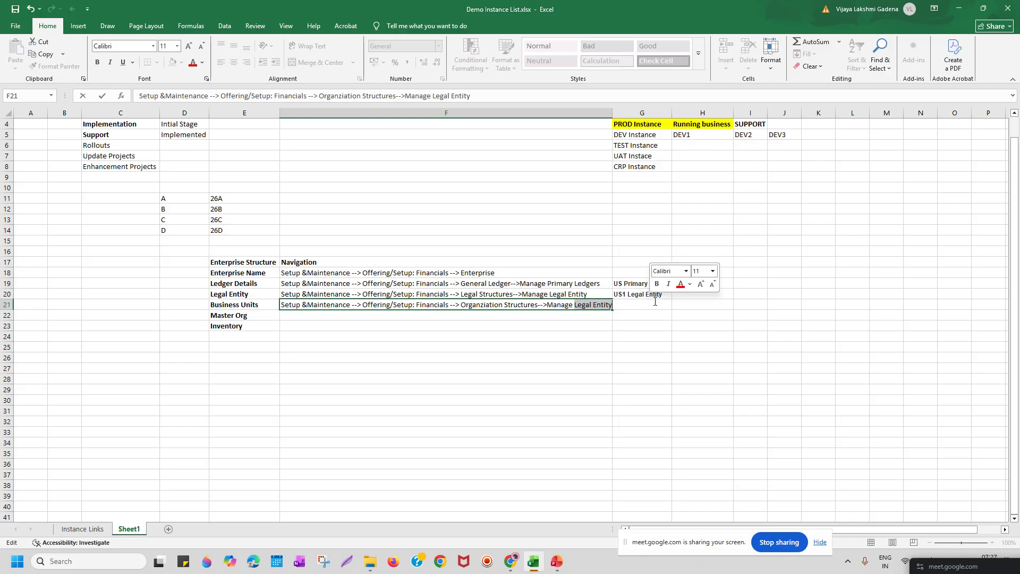
{"action": "type", "text": "Busine"}
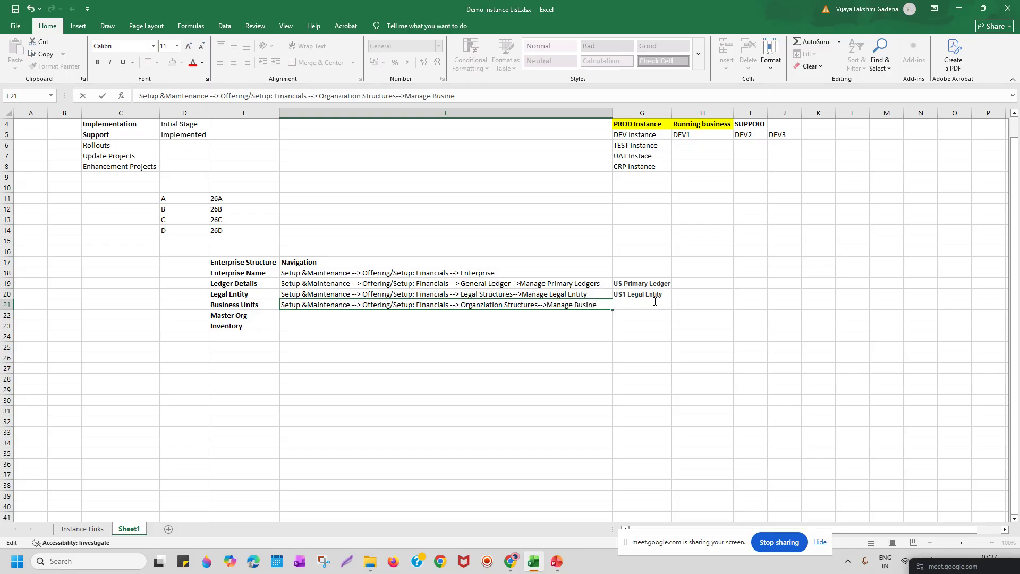
{"action": "type", "text": "ss Unit"}
{"action": "key", "text": "Return"}
{"action": "double_click", "coordinate": [611, 113]}
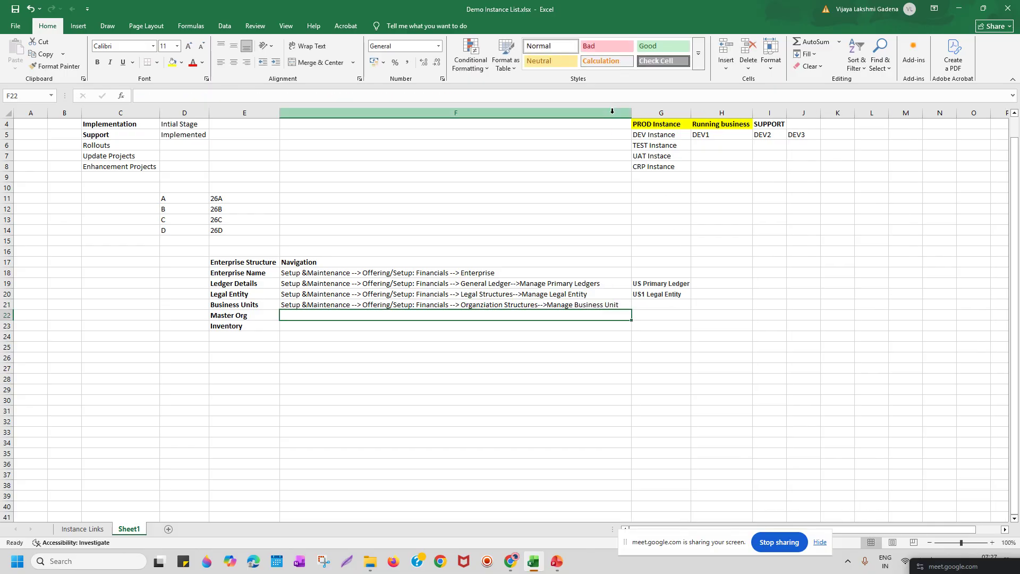
Switch to Oracle and search the business units by the name US1.
{"action": "key", "text": "alt+Tab"}
{"action": "left_click", "coordinate": [150, 150]}
{"action": "type", "text": "U"}
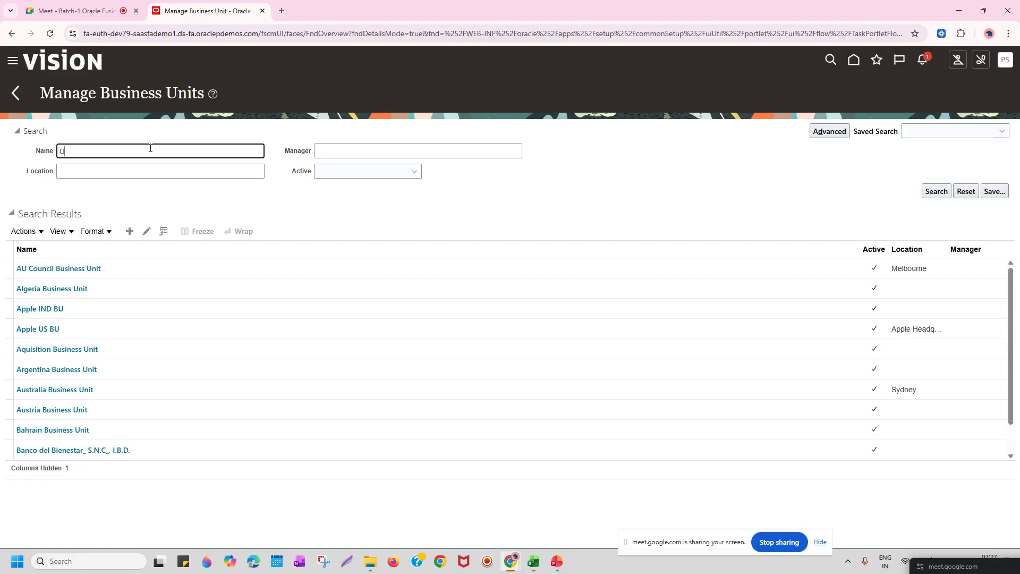
{"action": "type", "text": "S1"}
{"action": "key", "text": "Return"}
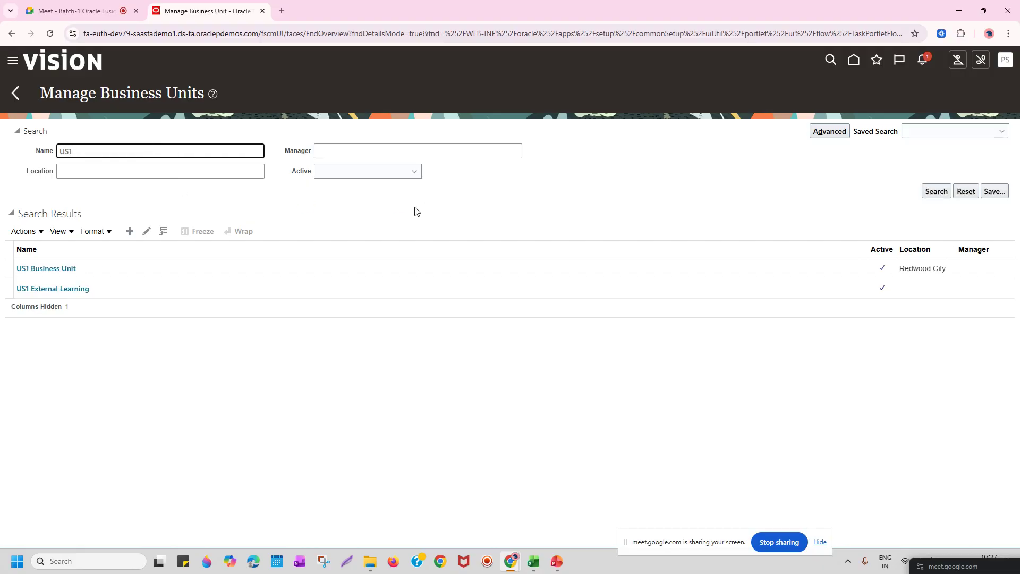
Open US1 Business Unit for editing, review its name and details, and cancel back to the setup tasks.
{"action": "left_click", "coordinate": [89, 271]}
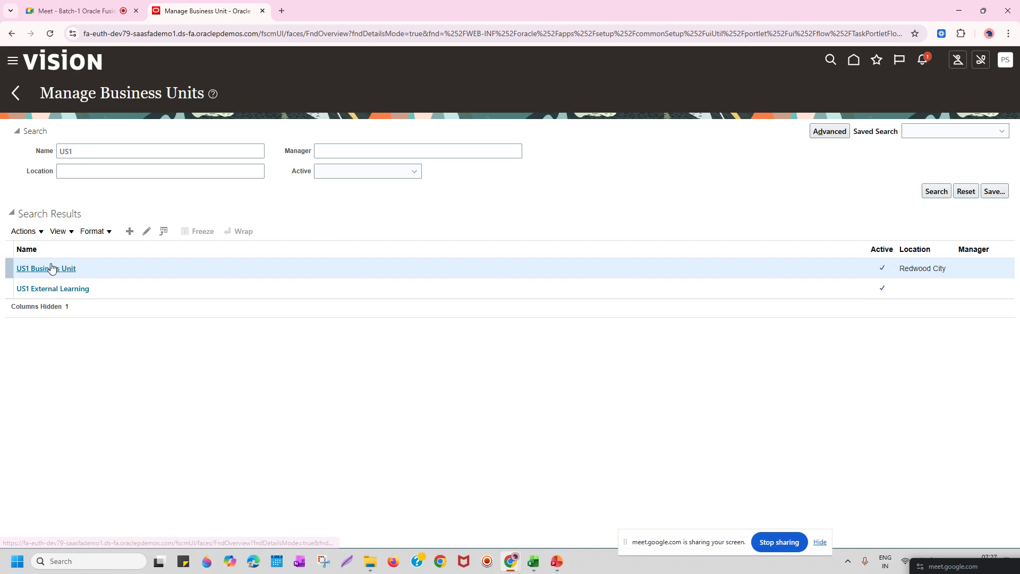
{"action": "left_click", "coordinate": [147, 232]}
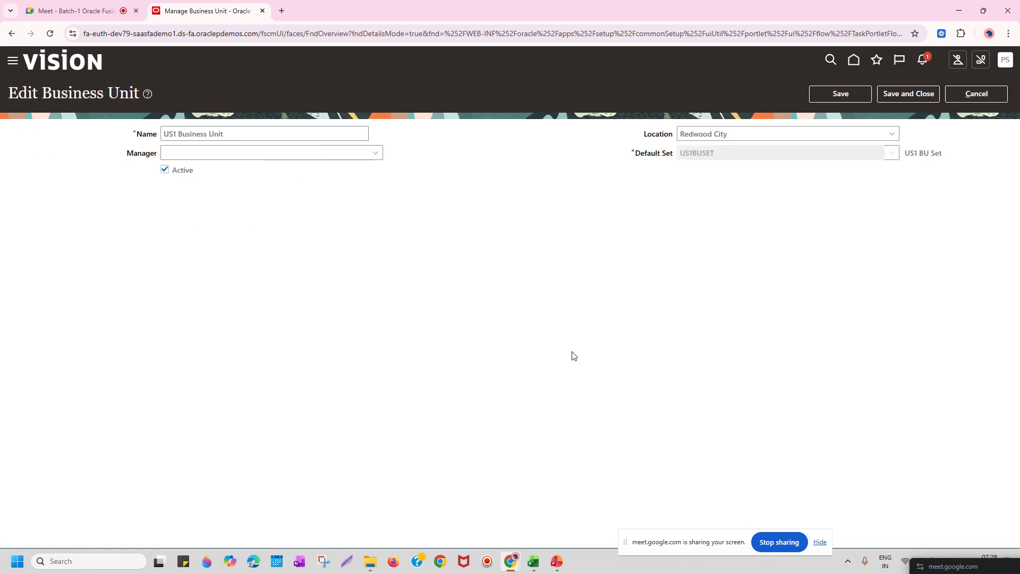
{"action": "left_click", "coordinate": [285, 133]}
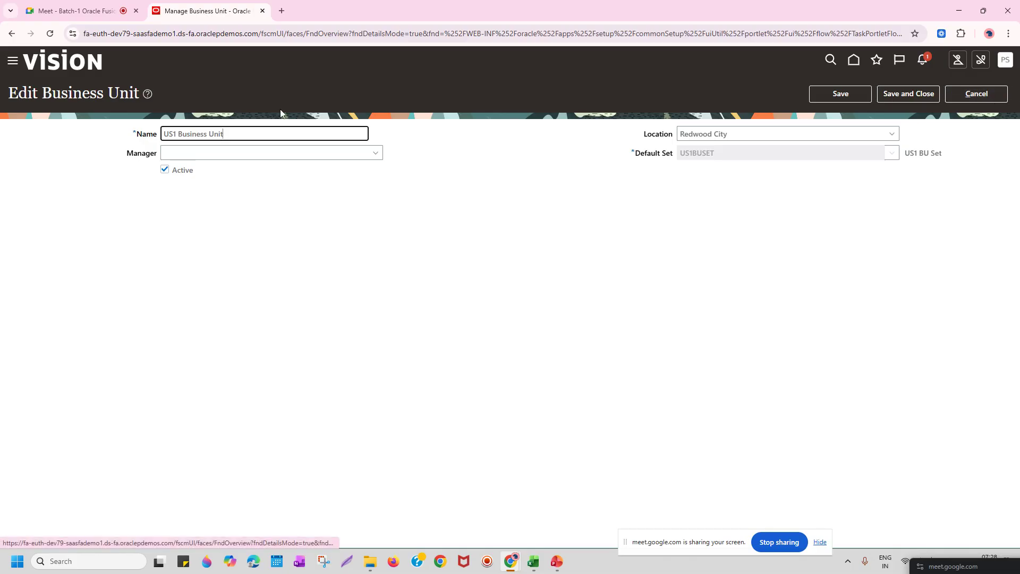
{"action": "left_click_drag", "start_coordinate": [46, 92], "coordinate": [128, 93]}
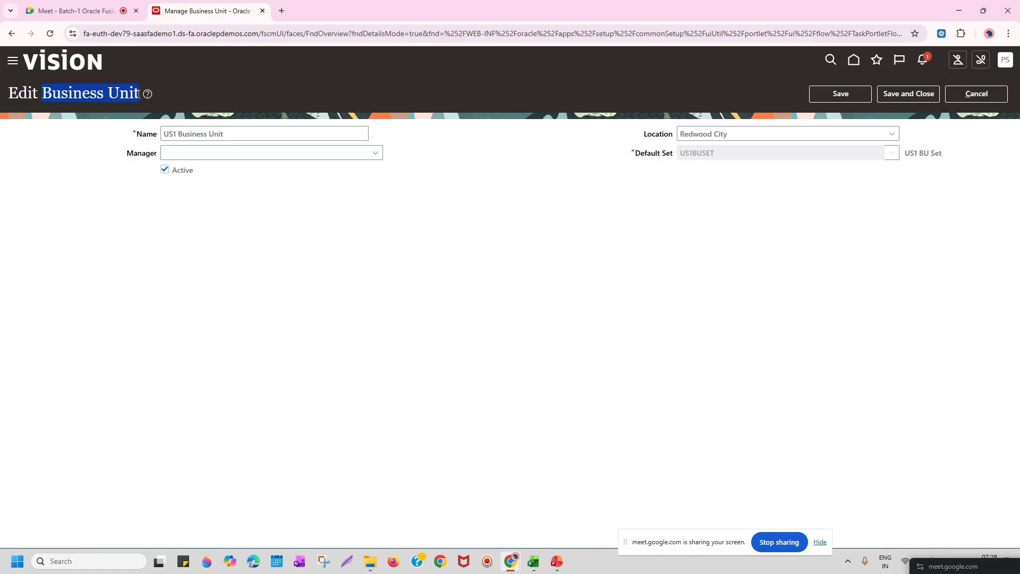
{"action": "left_click", "coordinate": [974, 97]}
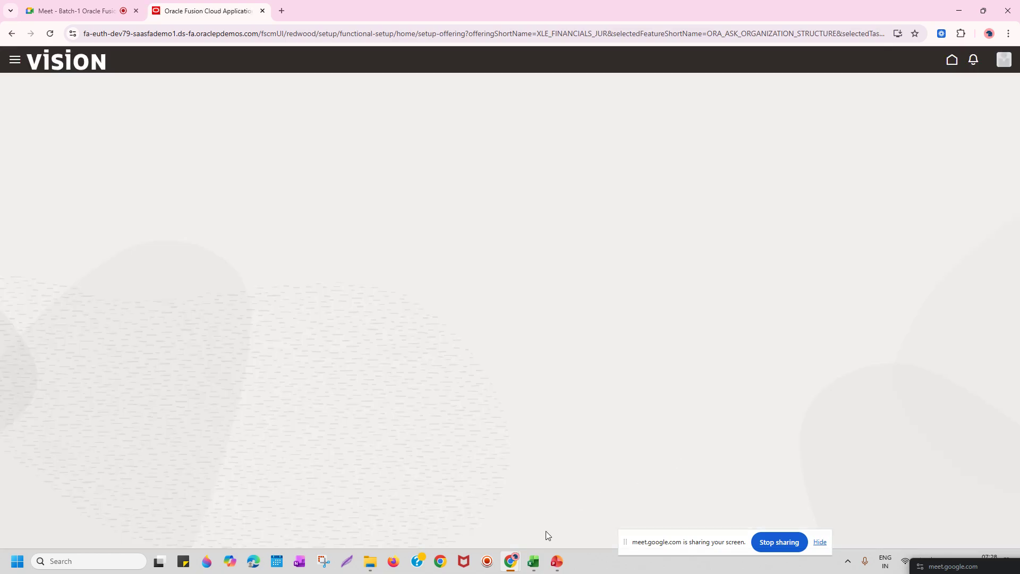
Switch to Excel and enter "US1 Business Unit" in G21 beside the Business Units navigation path.
{"action": "left_click", "coordinate": [534, 562]}
{"action": "left_click", "coordinate": [596, 304]}
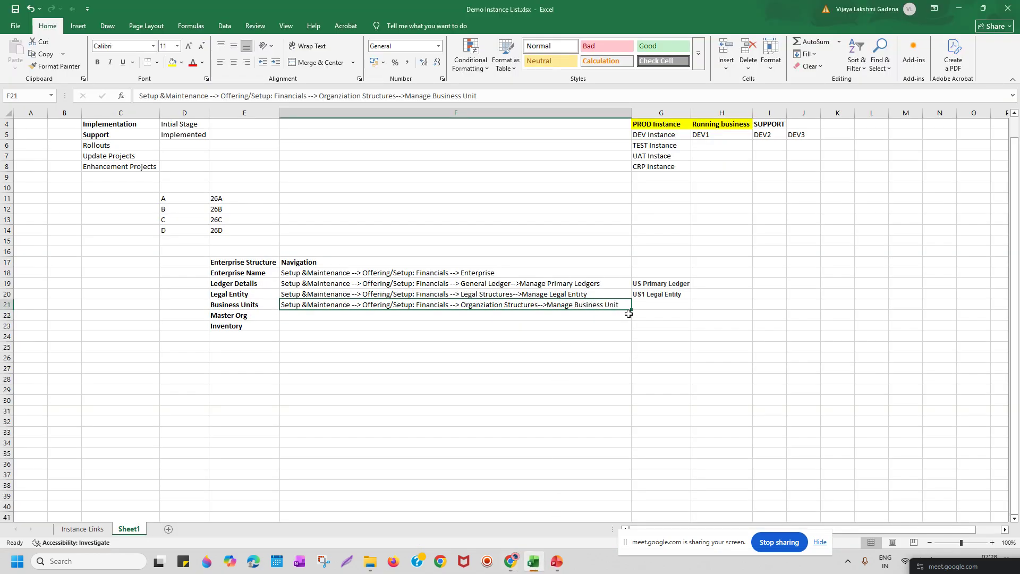
{"action": "left_click", "coordinate": [653, 300]}
{"action": "type", "text": "US1 Busines"}
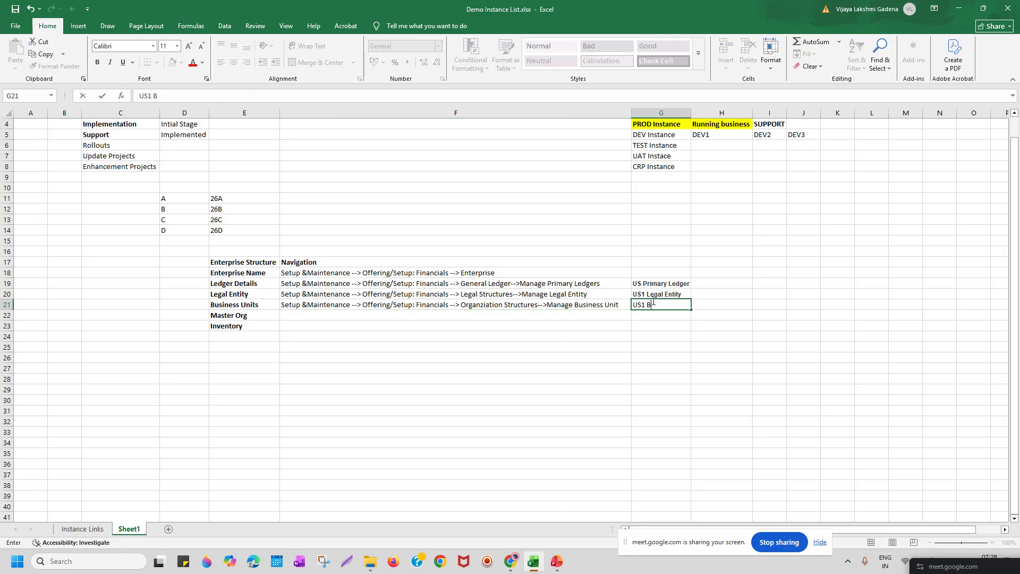
{"action": "type", "text": "s Unit"}
{"action": "key", "text": "Return"}
Return to Oracle and open the scope selection for the Assign Business Unit Business Function task.
{"action": "key", "text": "alt+Tab"}
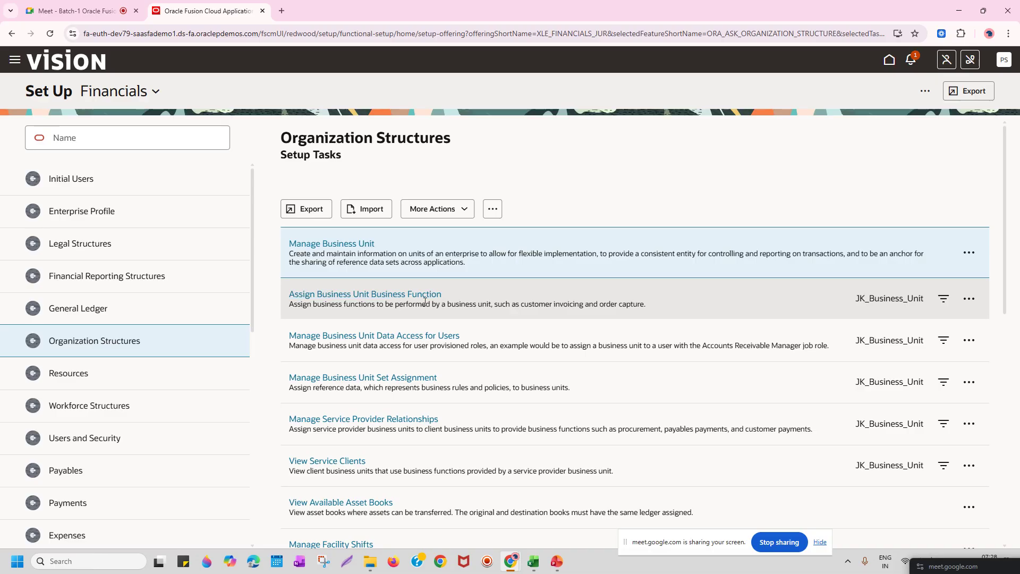
{"action": "left_click", "coordinate": [485, 295]}
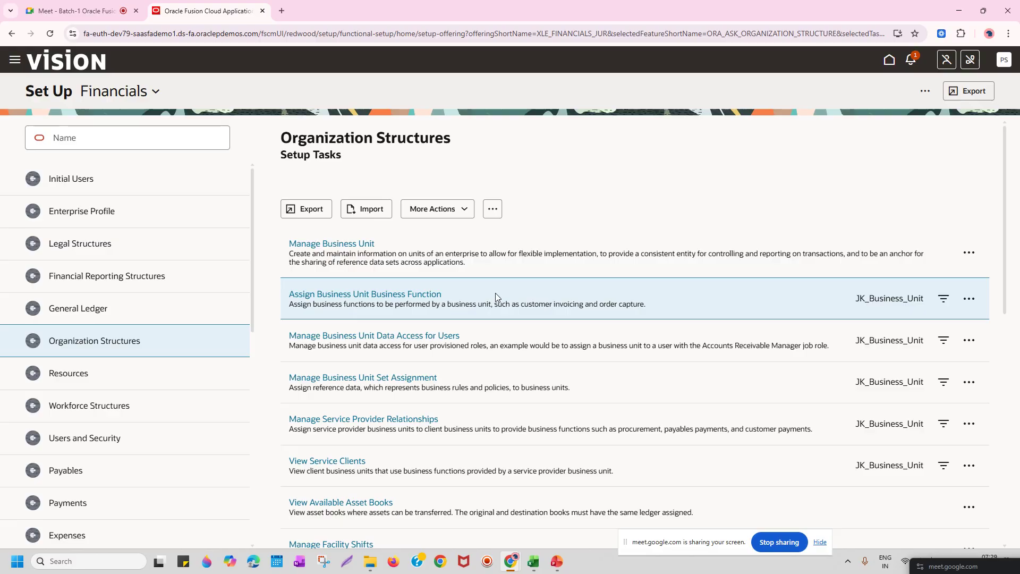
{"action": "left_click", "coordinate": [945, 300]}
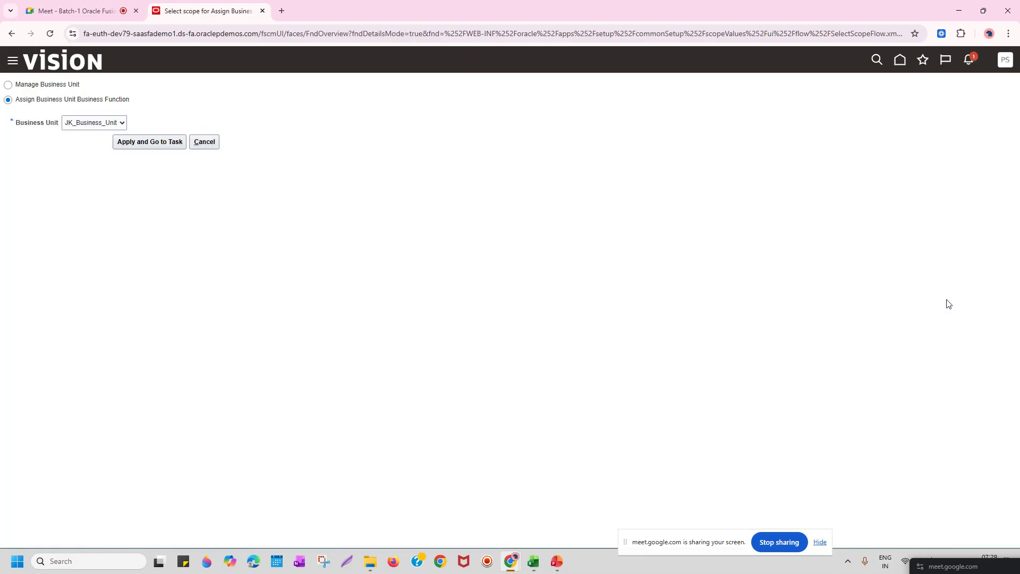
Switch to Excel, insert a row above Master Org, and copy the Business Units path from F21 into F22.
{"action": "left_click", "coordinate": [534, 561]}
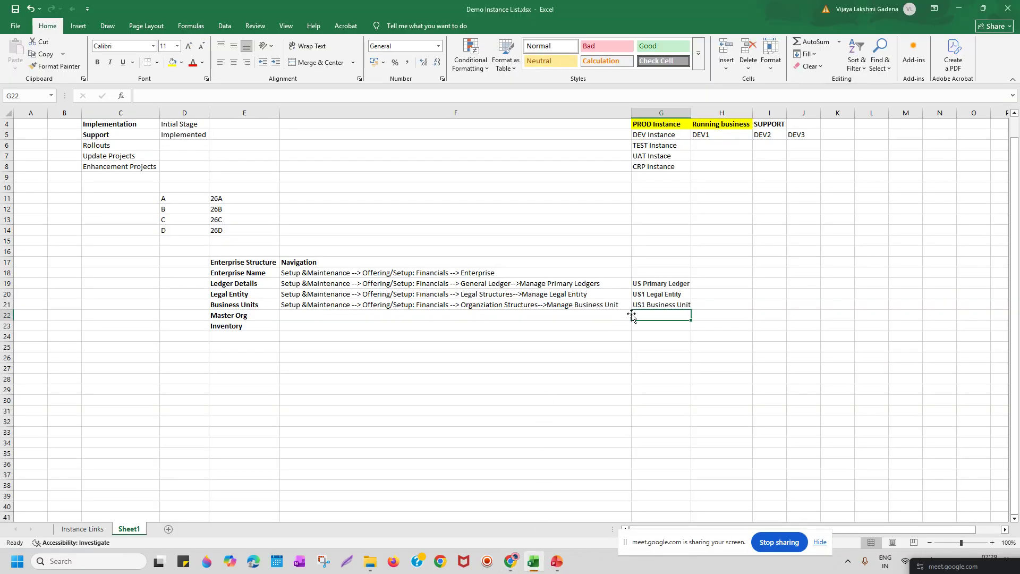
{"action": "left_click", "coordinate": [618, 305]}
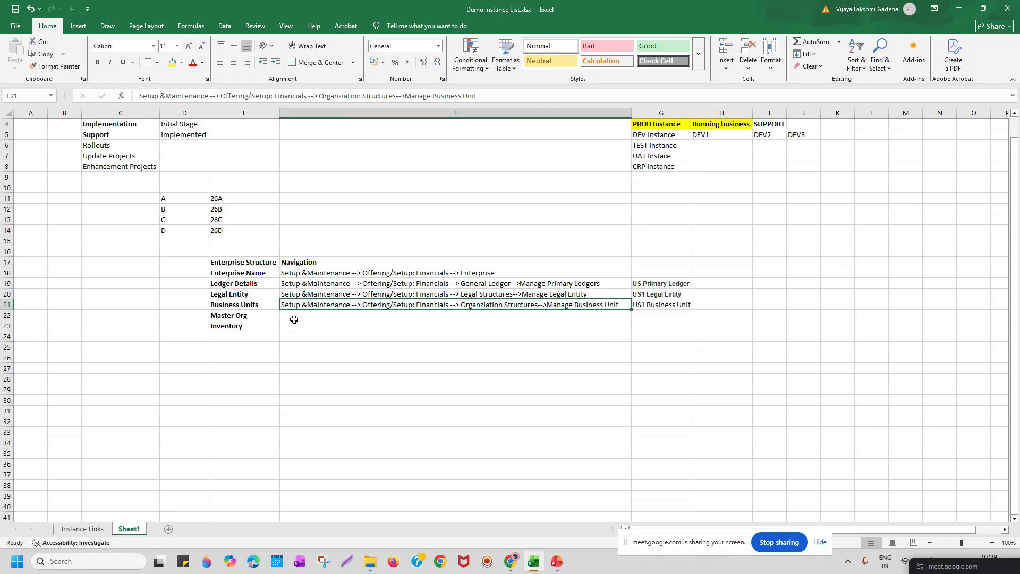
{"action": "left_click", "coordinate": [7, 315]}
{"action": "right_click", "coordinate": [8, 316]}
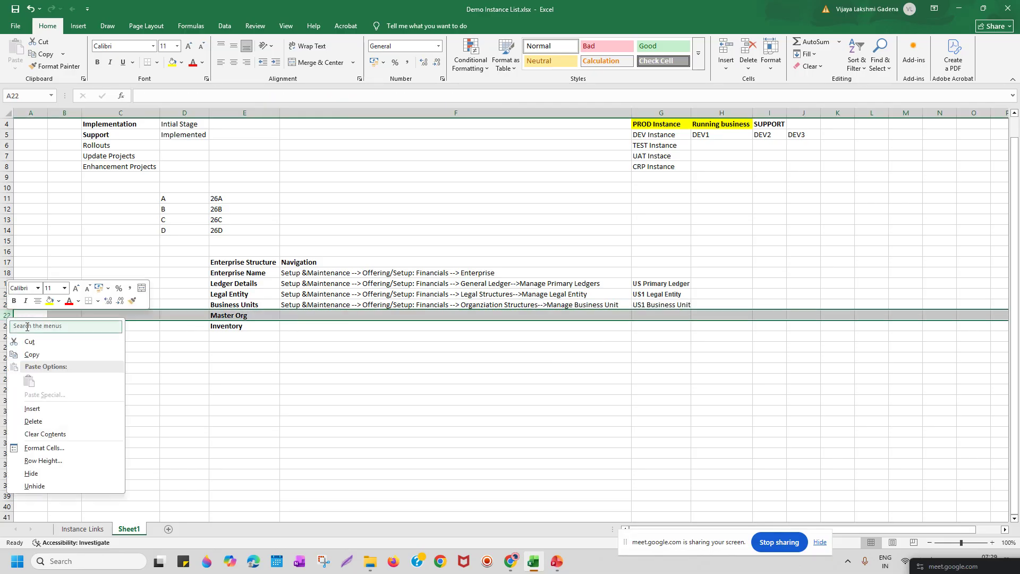
{"action": "left_click", "coordinate": [36, 411]}
{"action": "left_click", "coordinate": [296, 306]}
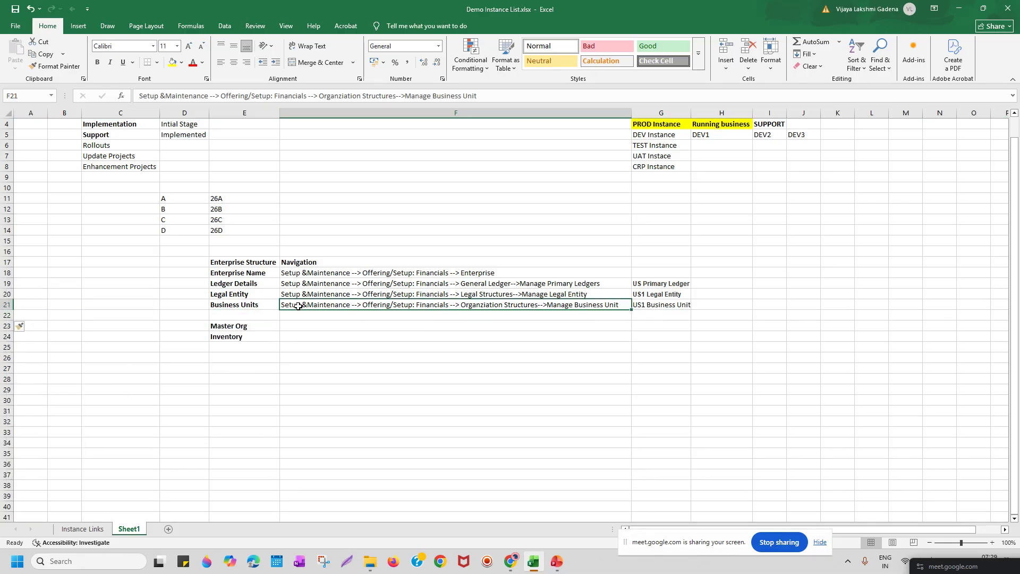
{"action": "key", "text": "ctrl+c"}
{"action": "left_click", "coordinate": [321, 319]}
{"action": "key", "text": "ctrl+v"}
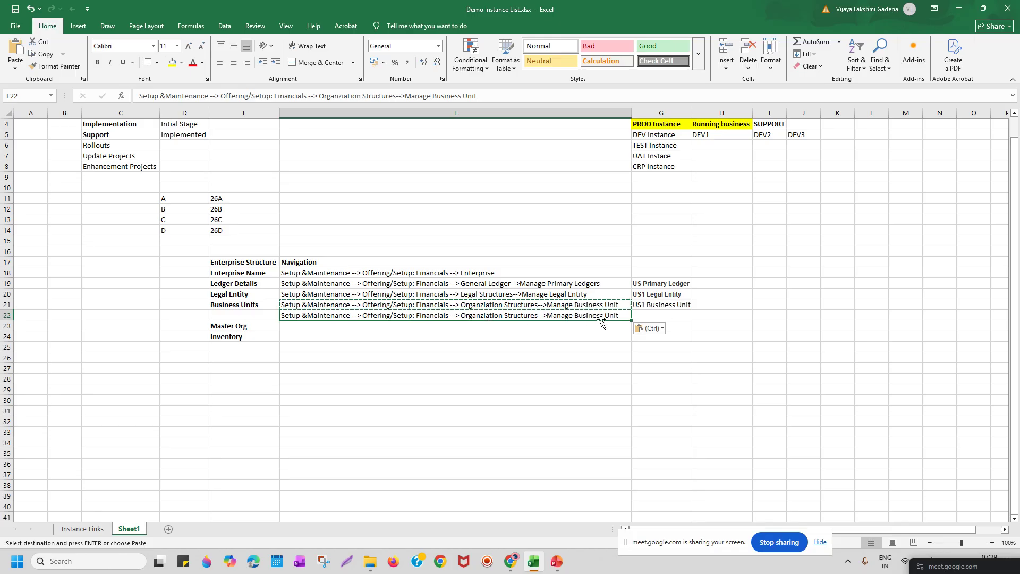
Append "Business Function" to the copied path in F22 and fit column F to its contents.
{"action": "left_click", "coordinate": [500, 92]}
{"action": "type", "text": "Business Function"}
{"action": "key", "text": "Return"}
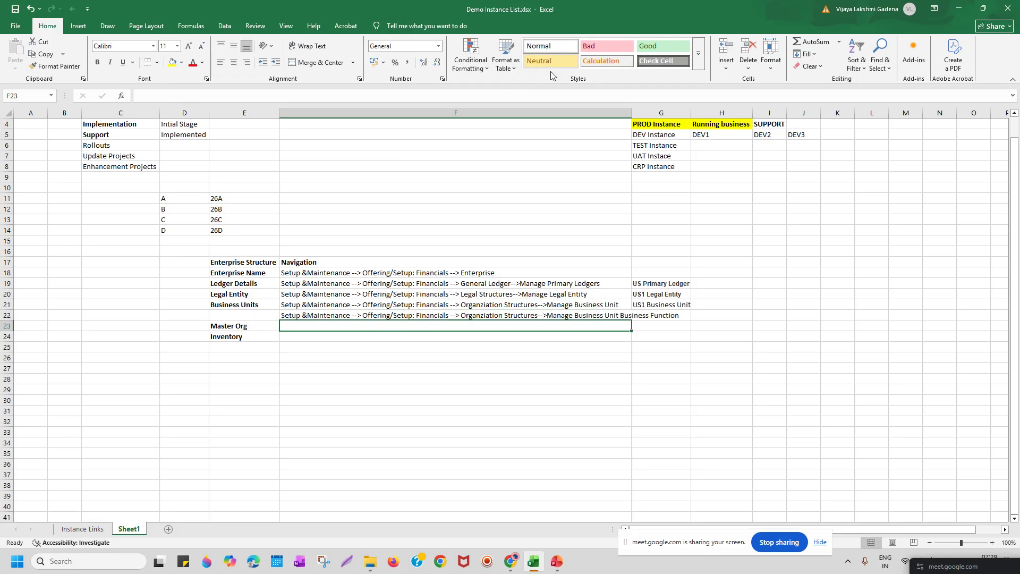
{"action": "left_click_drag", "start_coordinate": [631, 111], "coordinate": [631, 111]}
{"action": "double_click", "coordinate": [632, 112]}
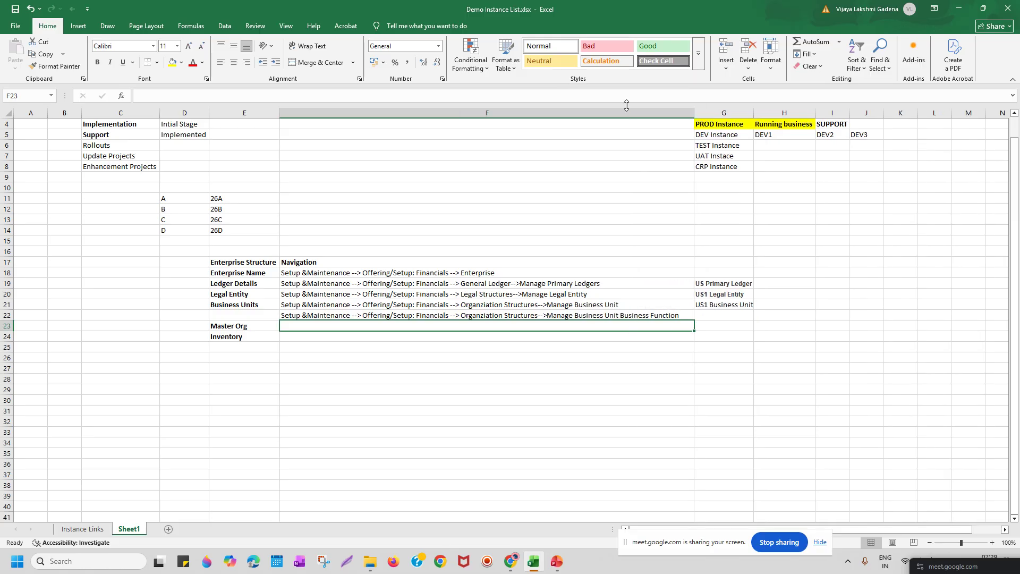
{"action": "left_click", "coordinate": [682, 317]}
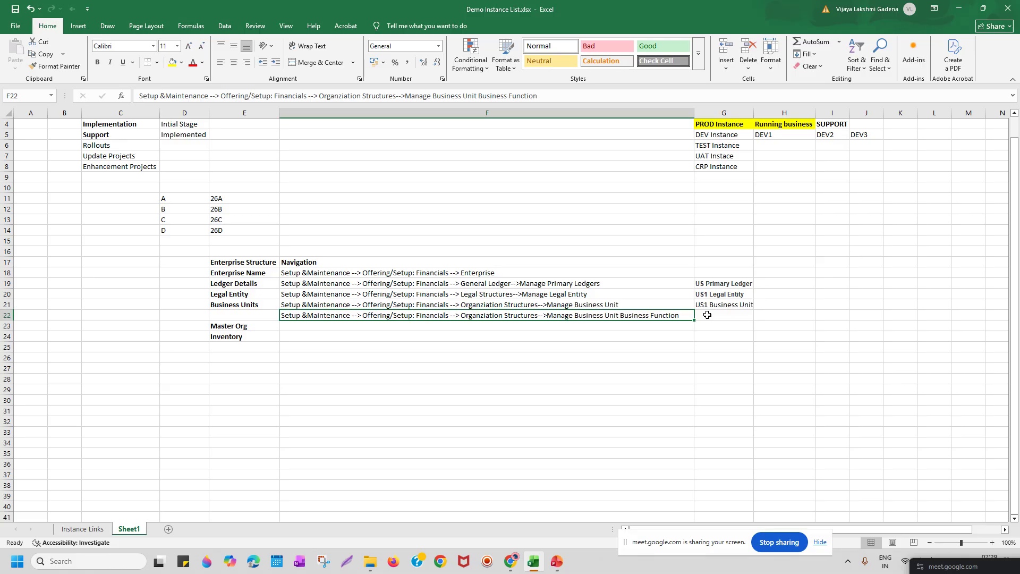
Switch to Oracle, set the business function scope to US1 Business Unit, and apply it to go to the task.
{"action": "key", "text": "alt+Tab"}
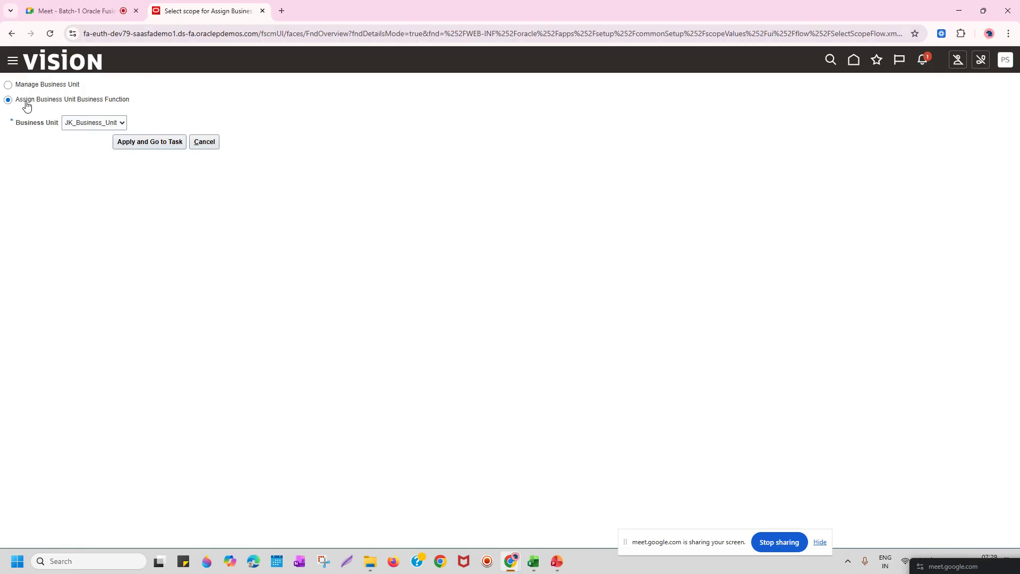
{"action": "left_click", "coordinate": [115, 126]}
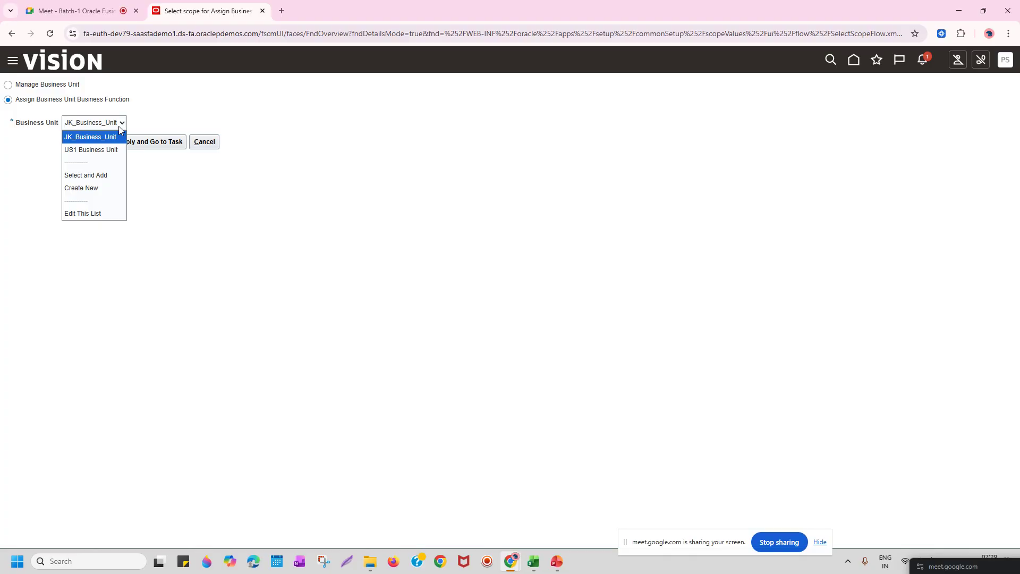
{"action": "left_click", "coordinate": [114, 150]}
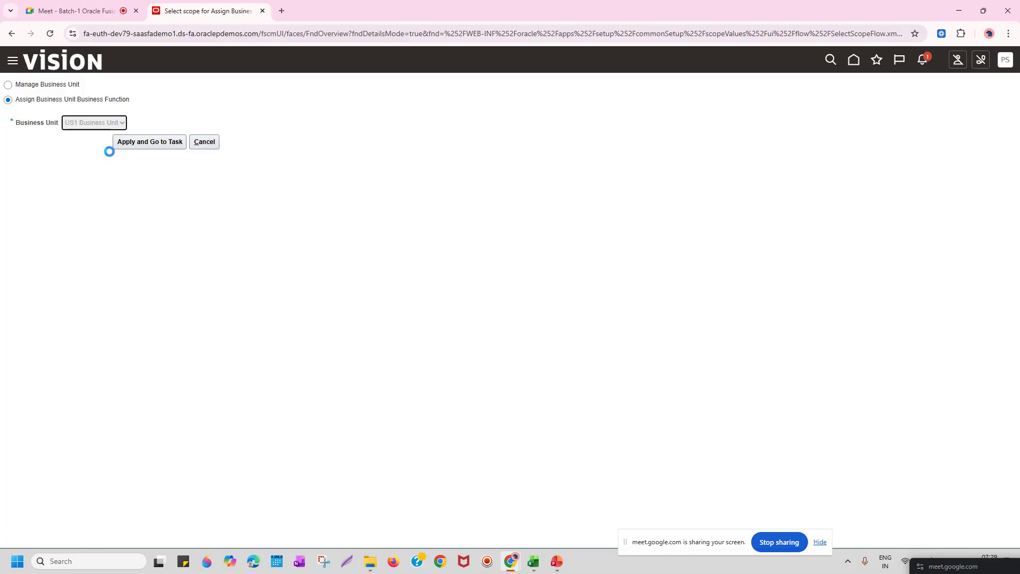
{"action": "left_click", "coordinate": [154, 141]}
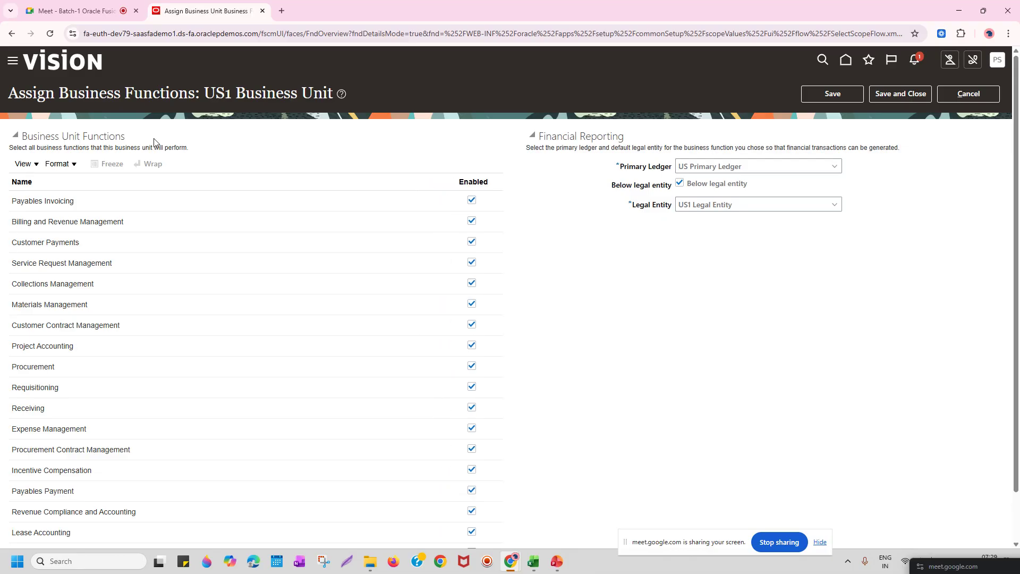
Examine the US1 Business Unit title and its Payables Invoicing, Billing and Revenue Management, and Customer Payments functions.
{"action": "left_click_drag", "start_coordinate": [10, 98], "coordinate": [358, 99]}
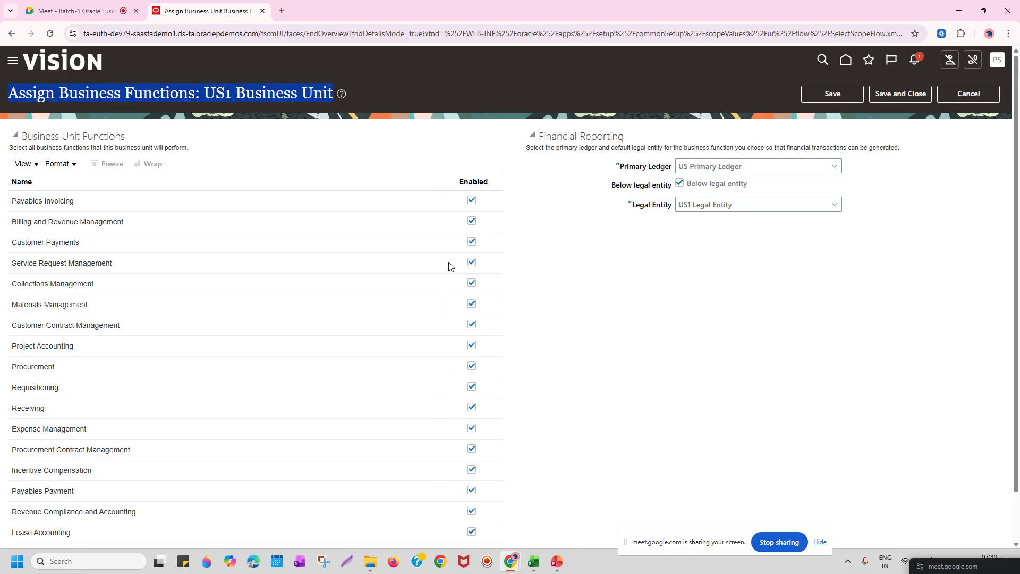
{"action": "left_click", "coordinate": [472, 200]}
{"action": "left_click", "coordinate": [471, 200]}
{"action": "left_click_drag", "start_coordinate": [16, 202], "coordinate": [85, 205]}
{"action": "left_click", "coordinate": [519, 241]}
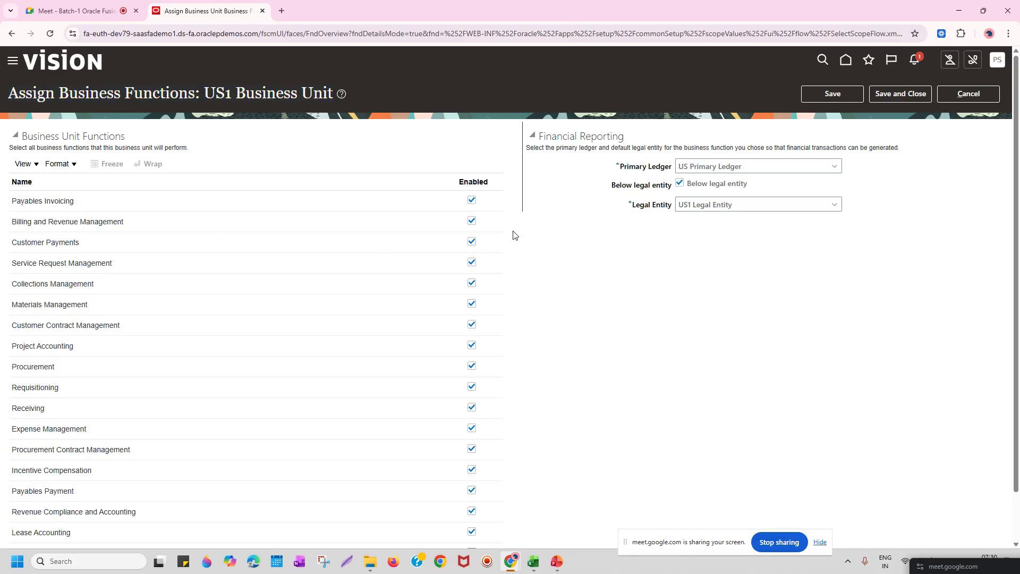
{"action": "left_click_drag", "start_coordinate": [206, 91], "coordinate": [330, 92]}
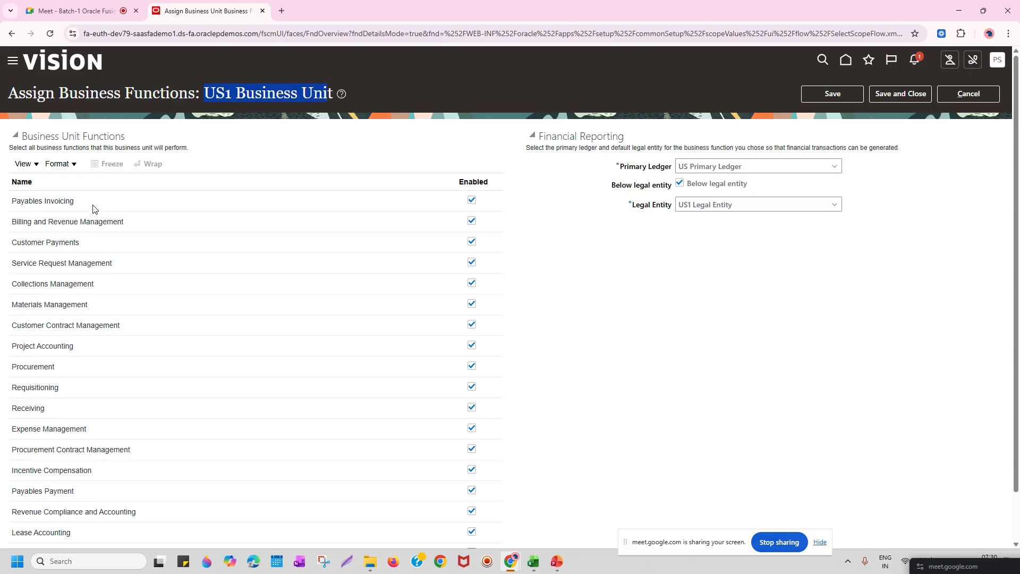
{"action": "left_click_drag", "start_coordinate": [85, 249], "coordinate": [495, 257]}
{"action": "left_click", "coordinate": [501, 252]}
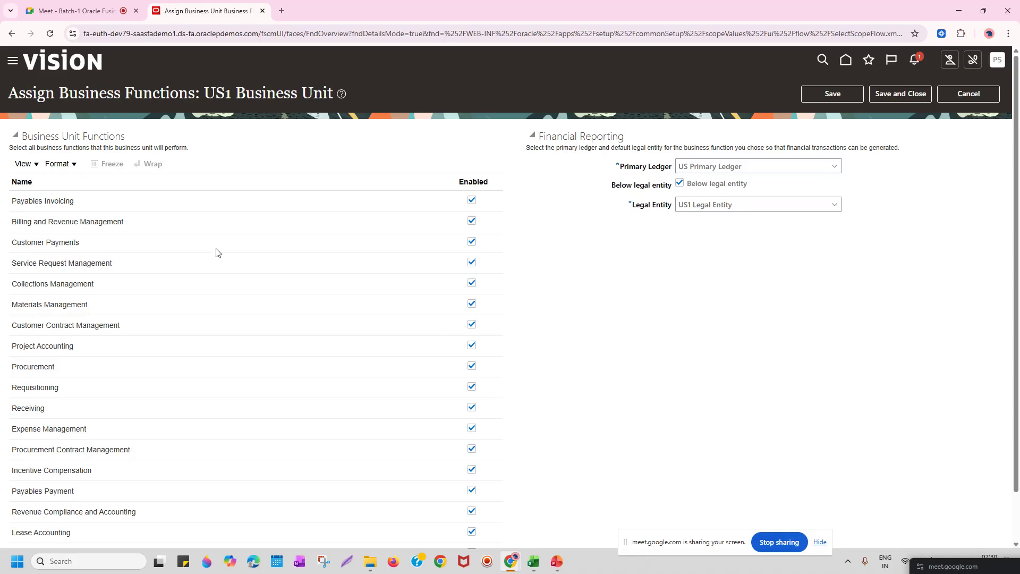
{"action": "left_click_drag", "start_coordinate": [83, 247], "coordinate": [308, 221]}
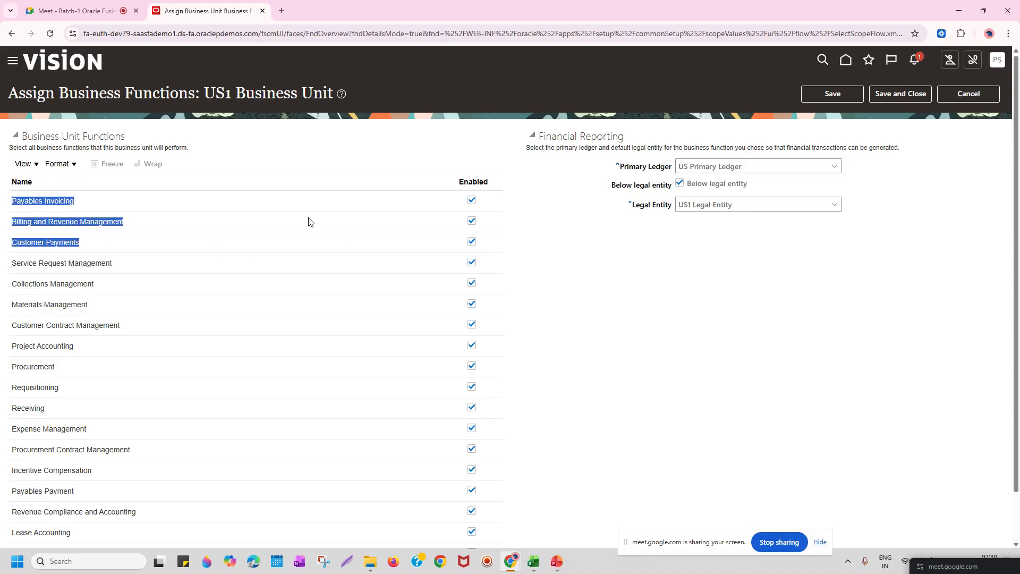
{"action": "left_click", "coordinate": [219, 91]}
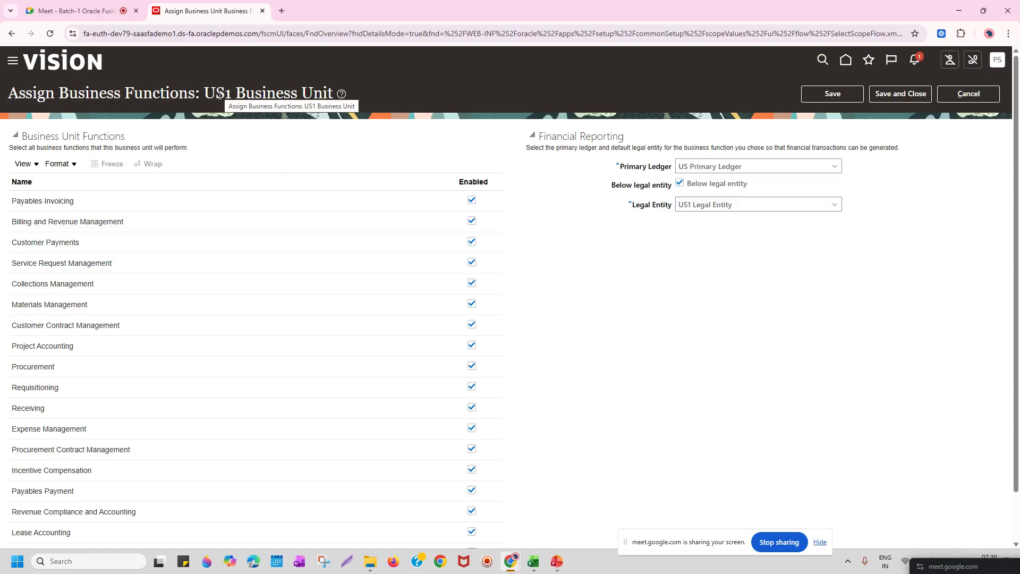
Examine the Procurement, Requisitioning and Receiving functions assigned to US1 Business Unit.
{"action": "left_click_drag", "start_coordinate": [14, 371], "coordinate": [335, 398]}
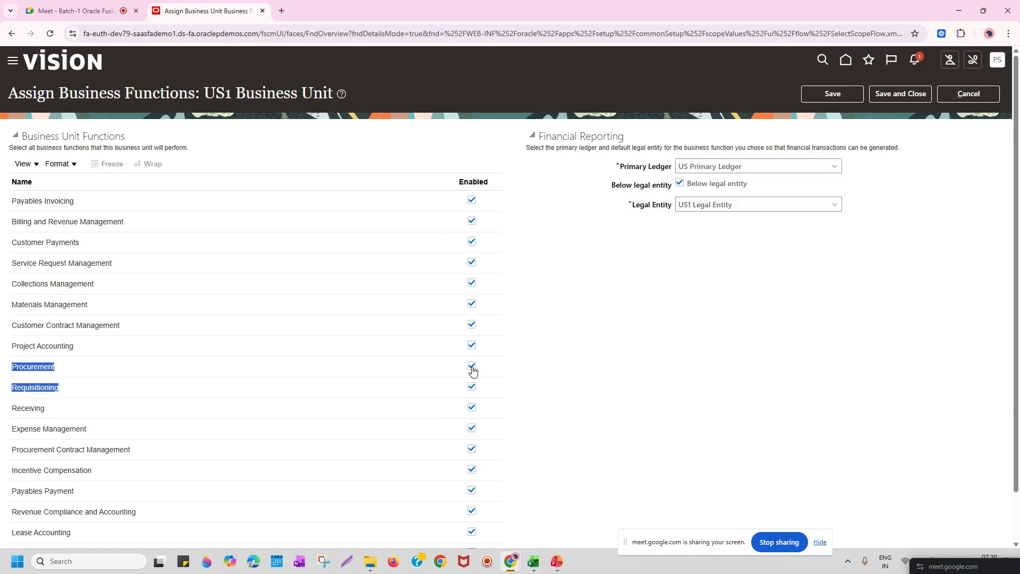
{"action": "left_click", "coordinate": [301, 116]}
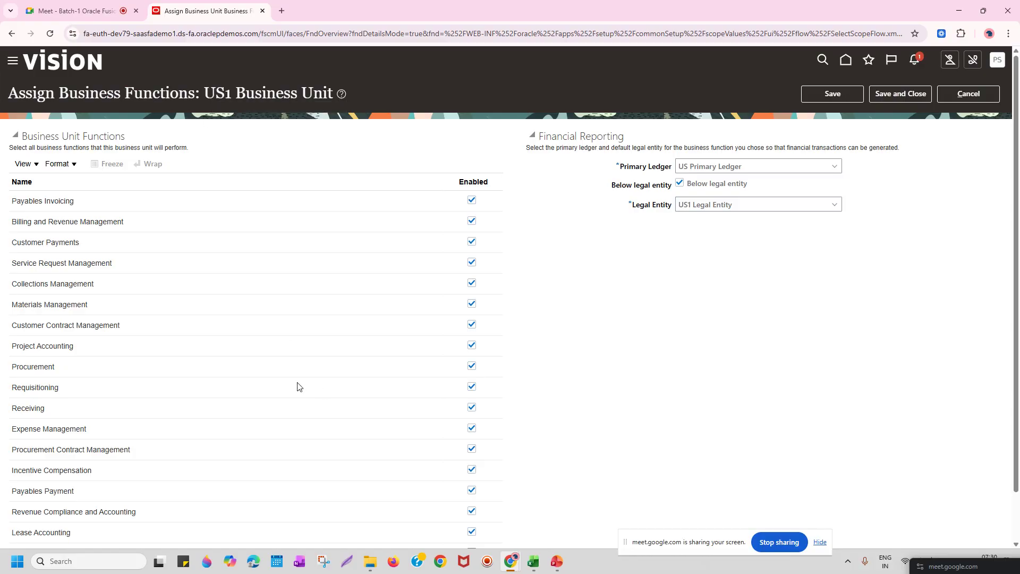
{"action": "left_click_drag", "start_coordinate": [12, 371], "coordinate": [491, 372]}
{"action": "left_click", "coordinate": [494, 367]}
{"action": "left_click_drag", "start_coordinate": [14, 387], "coordinate": [75, 409]}
{"action": "left_click", "coordinate": [12, 413]}
Review the primary ledger and legal entity under Financial Reporting against the business unit in the page title.
{"action": "left_click_drag", "start_coordinate": [764, 167], "coordinate": [636, 173]}
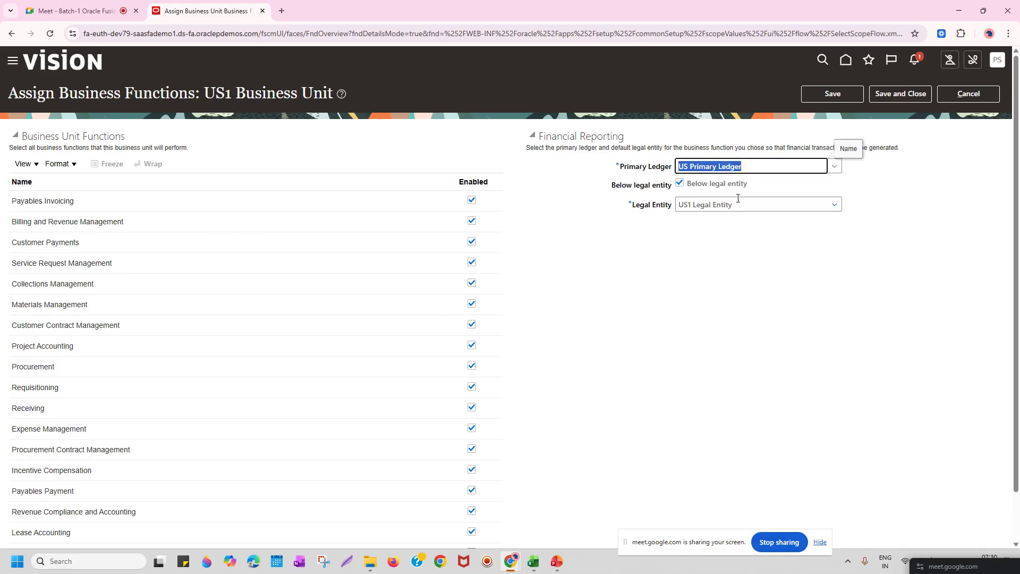
{"action": "left_click_drag", "start_coordinate": [750, 201], "coordinate": [644, 212]}
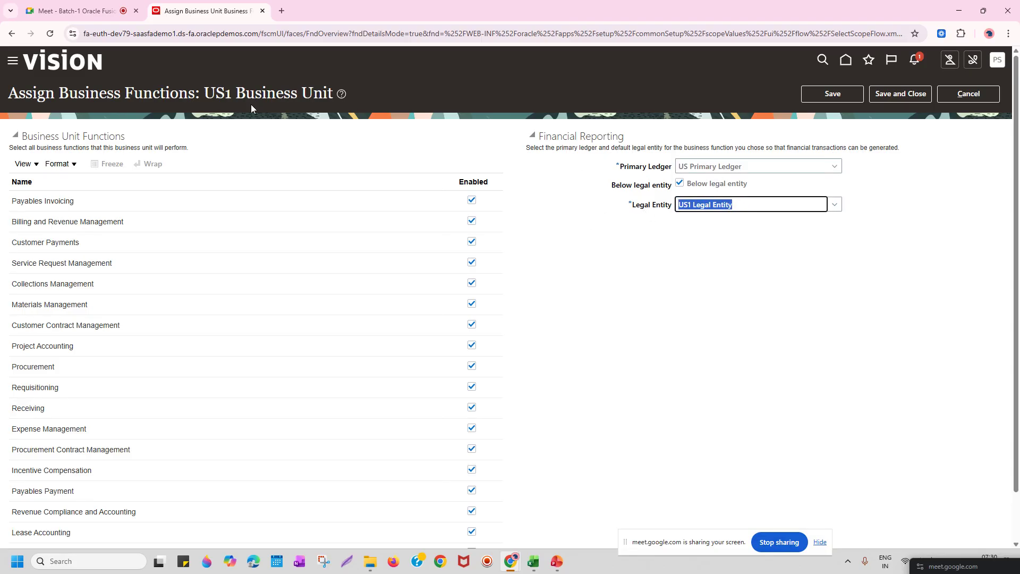
{"action": "left_click_drag", "start_coordinate": [205, 91], "coordinate": [343, 95]}
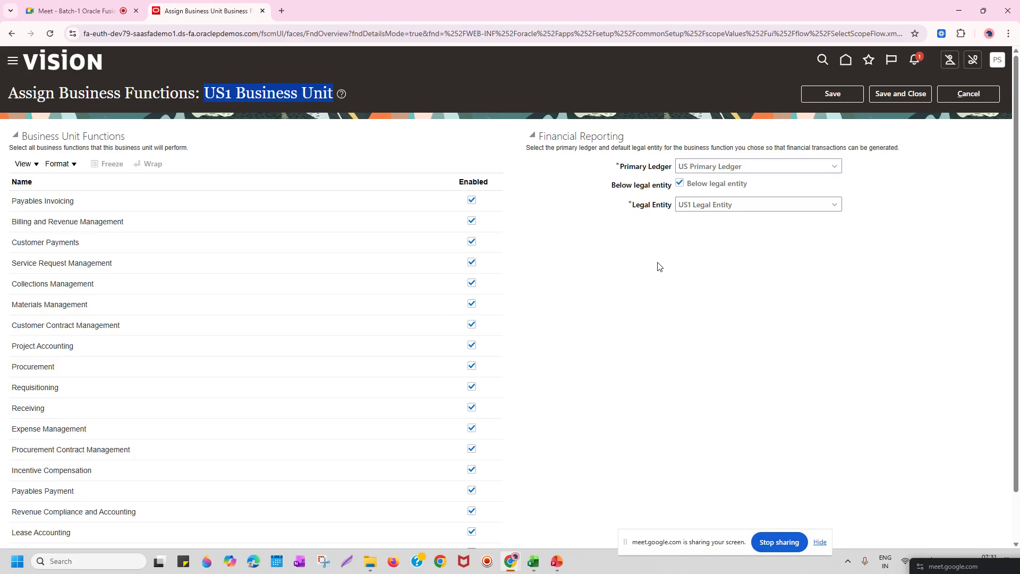
Capture a Snipping Tool screenshot of the US1 Business Unit's functions from Payables Invoicing to Materials Management, including its Financial Reporting section.
{"action": "left_click", "coordinate": [595, 334]}
{"action": "left_click", "coordinate": [320, 570]}
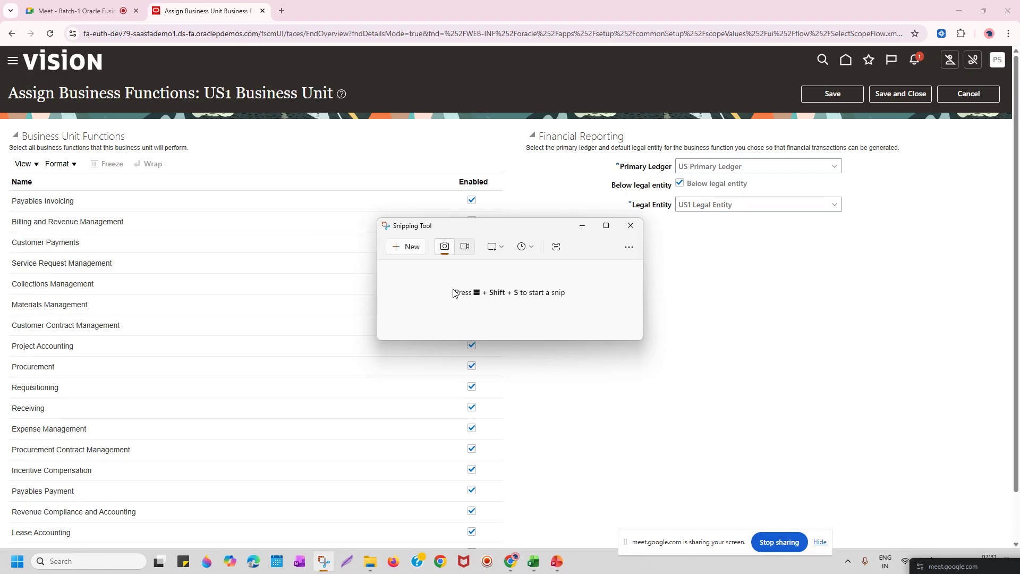
{"action": "left_click", "coordinate": [424, 250]}
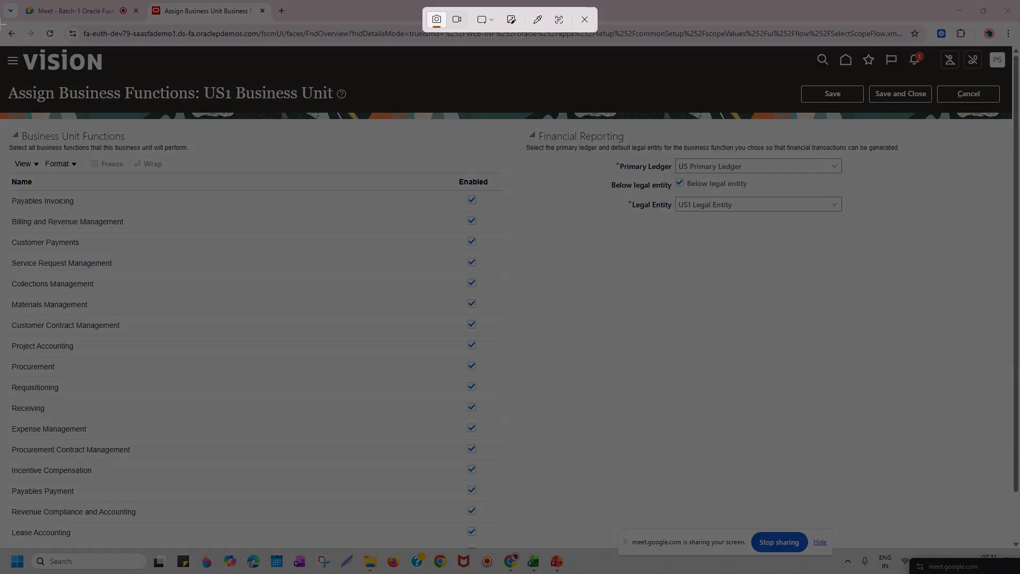
{"action": "left_click_drag", "start_coordinate": [2, 24], "coordinate": [1019, 319]}
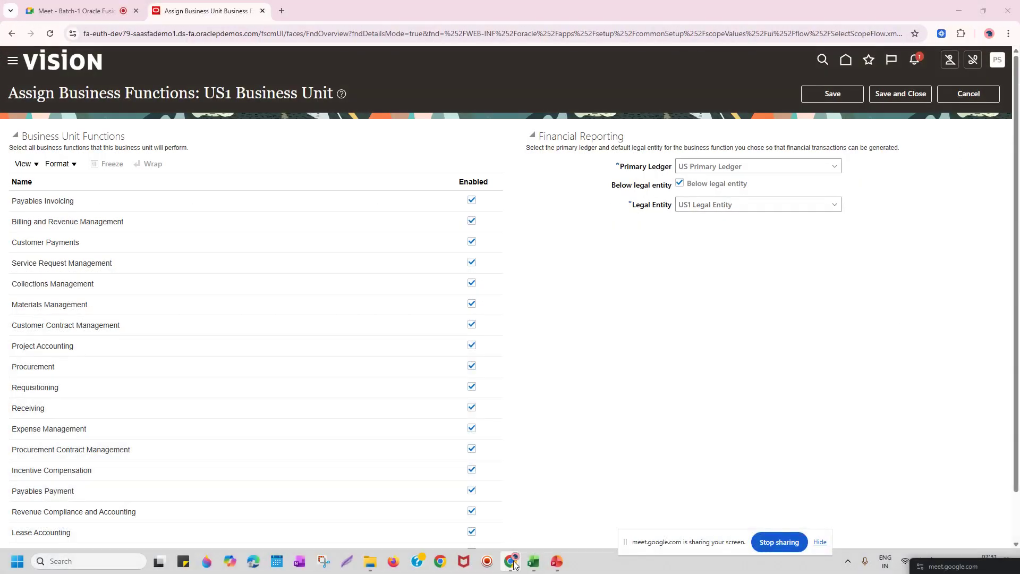
{"action": "left_click", "coordinate": [622, 500]}
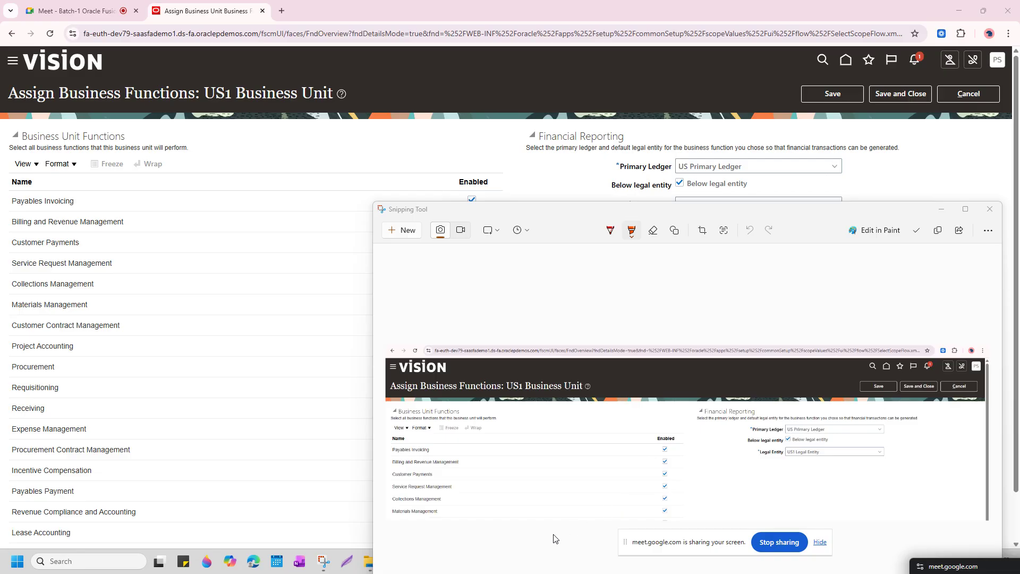
Check the in-call chat in Google Meet, dismiss the attention notice, and return to the Assign Business Functions page.
{"action": "left_click", "coordinate": [93, 6]}
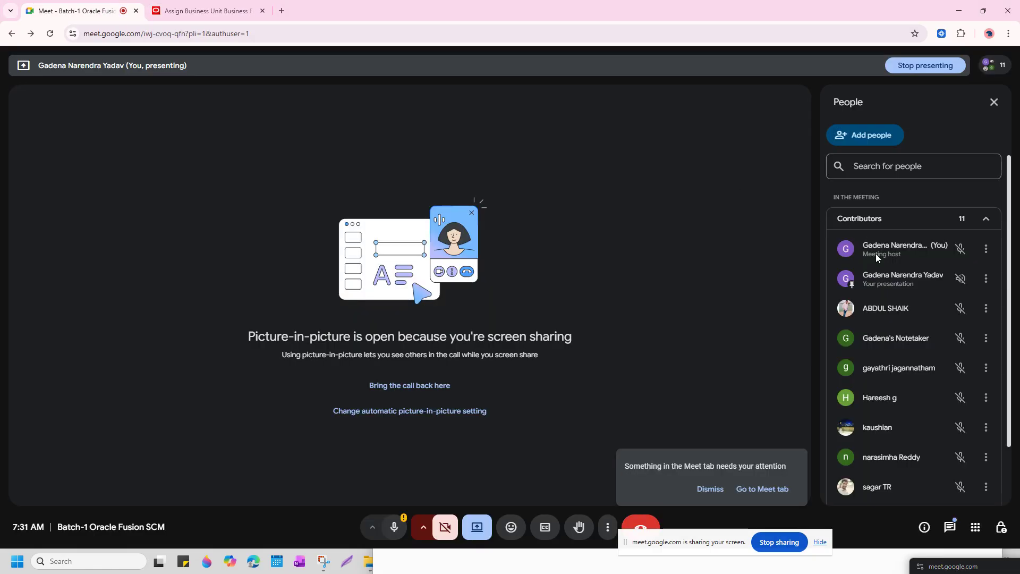
{"action": "left_click", "coordinate": [957, 531]}
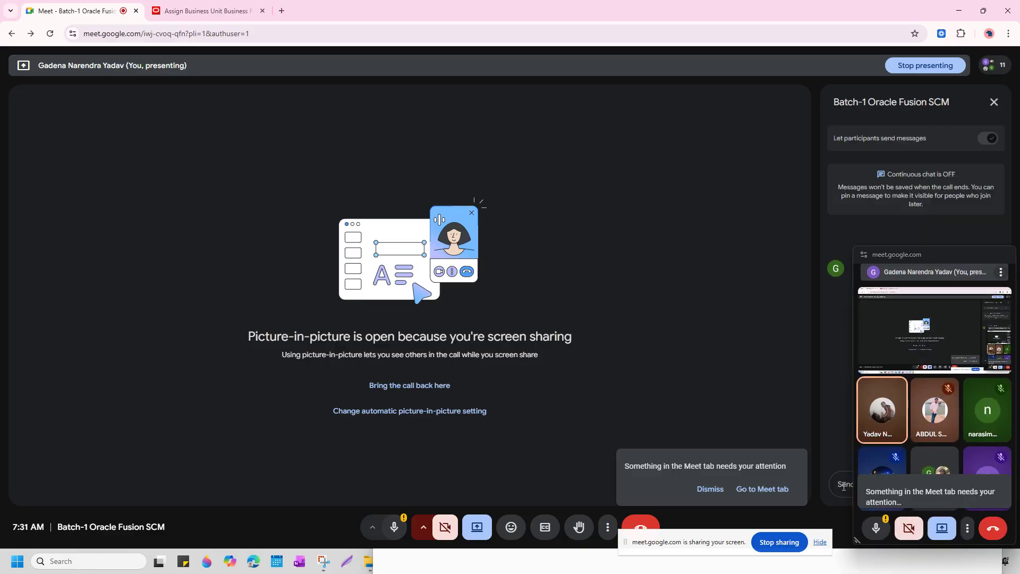
{"action": "left_click", "coordinate": [711, 489]}
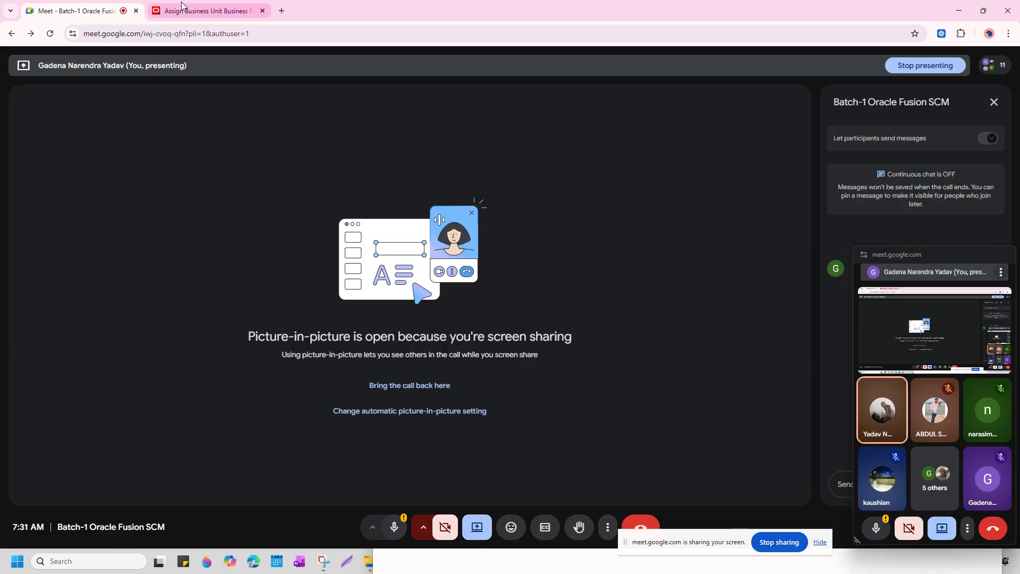
{"action": "left_click", "coordinate": [205, 11]}
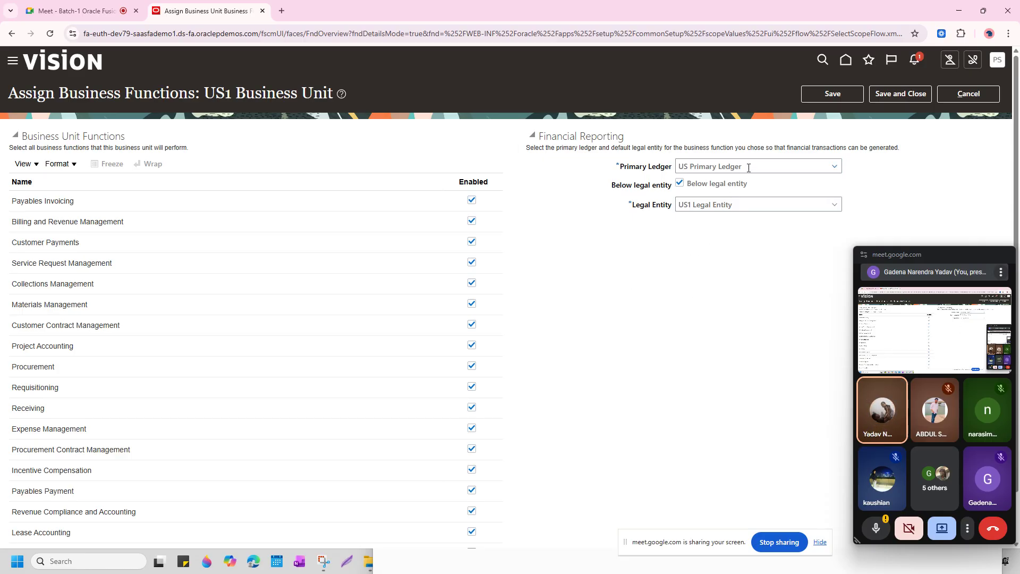
Switch to the Demo Instance List workbook in Excel and make the US1 Business Unit entry in G21 bold.
{"action": "left_click_drag", "start_coordinate": [752, 164], "coordinate": [661, 166]}
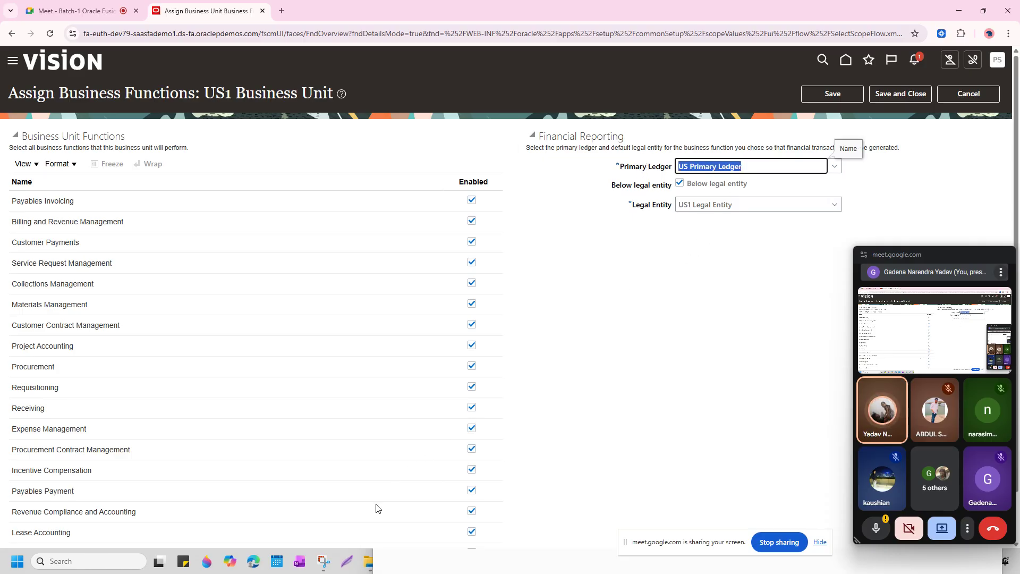
{"action": "key", "text": "alt+Tab"}
{"action": "key", "text": "alt+Tab"}
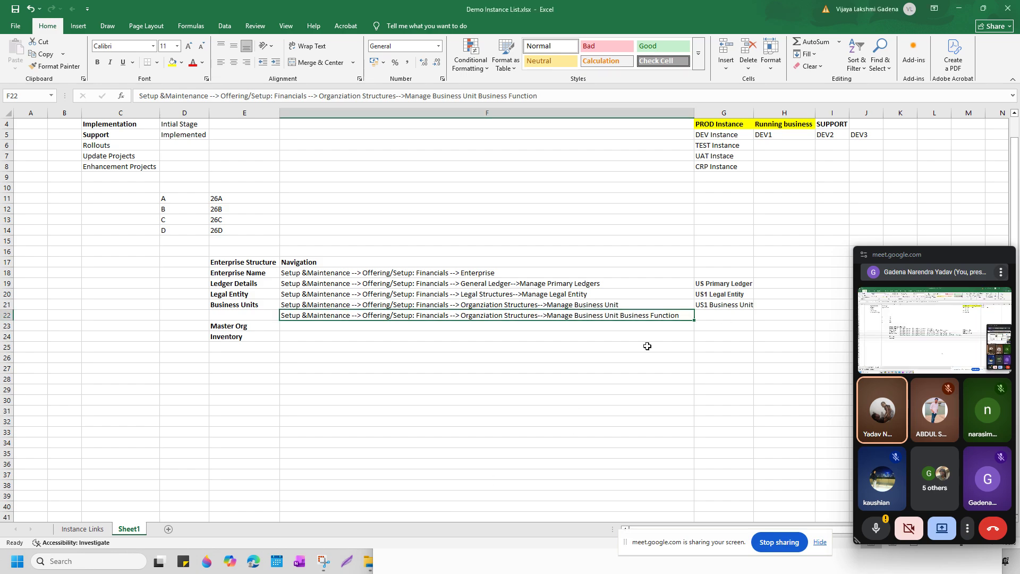
{"action": "left_click", "coordinate": [733, 284]}
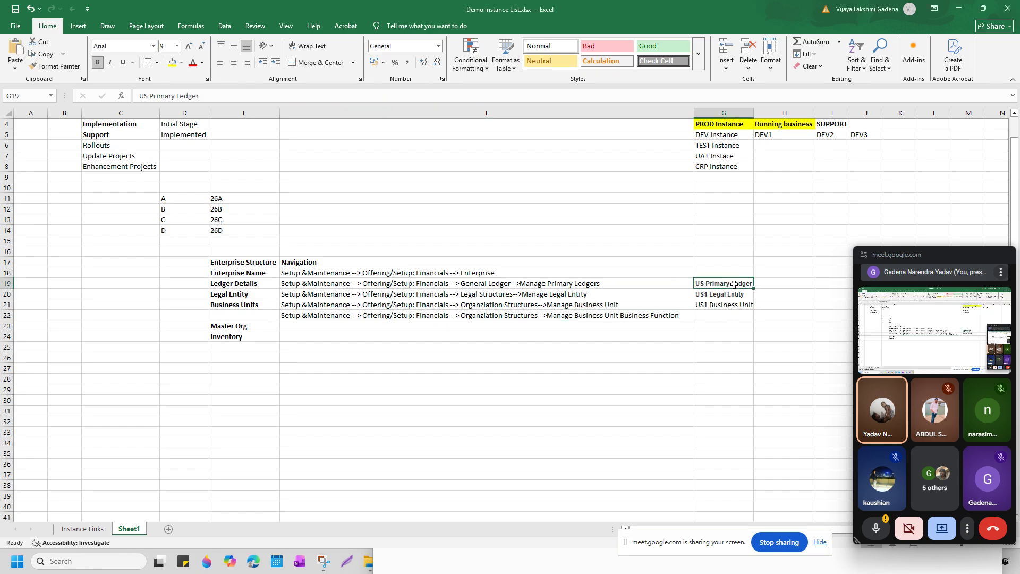
{"action": "left_click", "coordinate": [725, 294]}
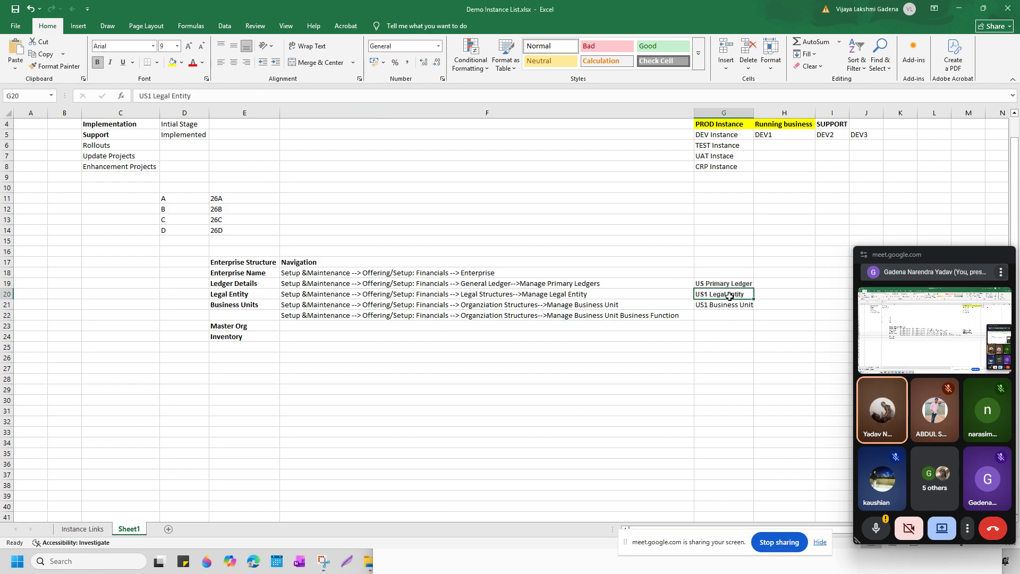
{"action": "left_click", "coordinate": [728, 304]}
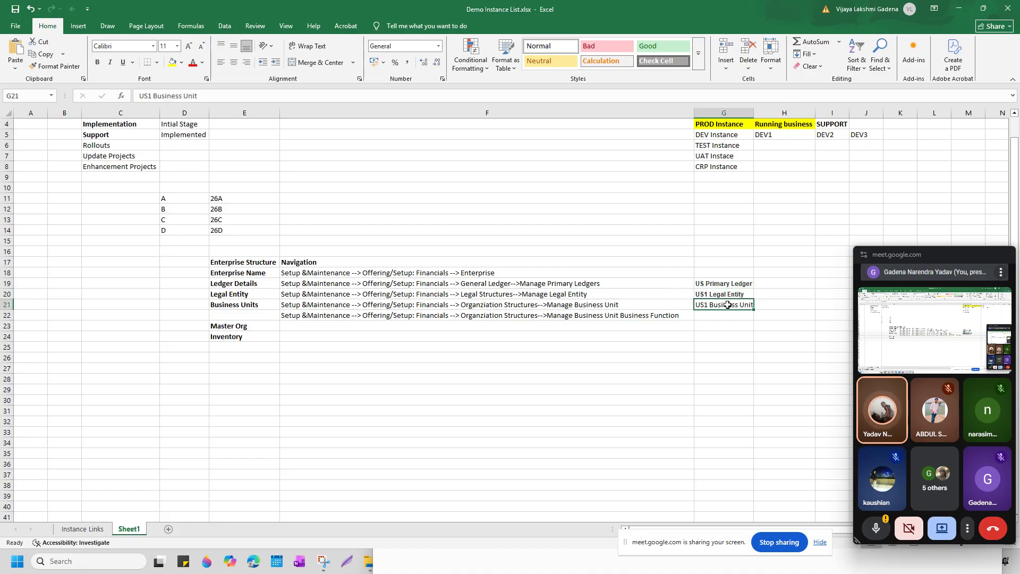
{"action": "key", "text": "ctrl+b"}
{"action": "left_click_drag", "start_coordinate": [725, 284], "coordinate": [723, 304]}
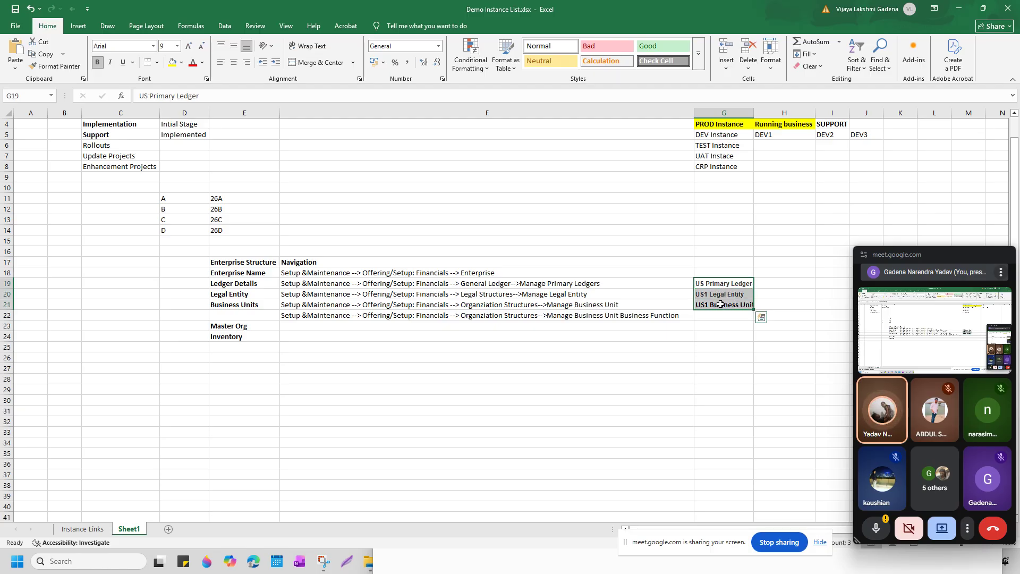
Review the Enterprise Structure table, including the Master Org and Inventory rows and the entries beside the navigation paths.
{"action": "left_click", "coordinate": [262, 328]}
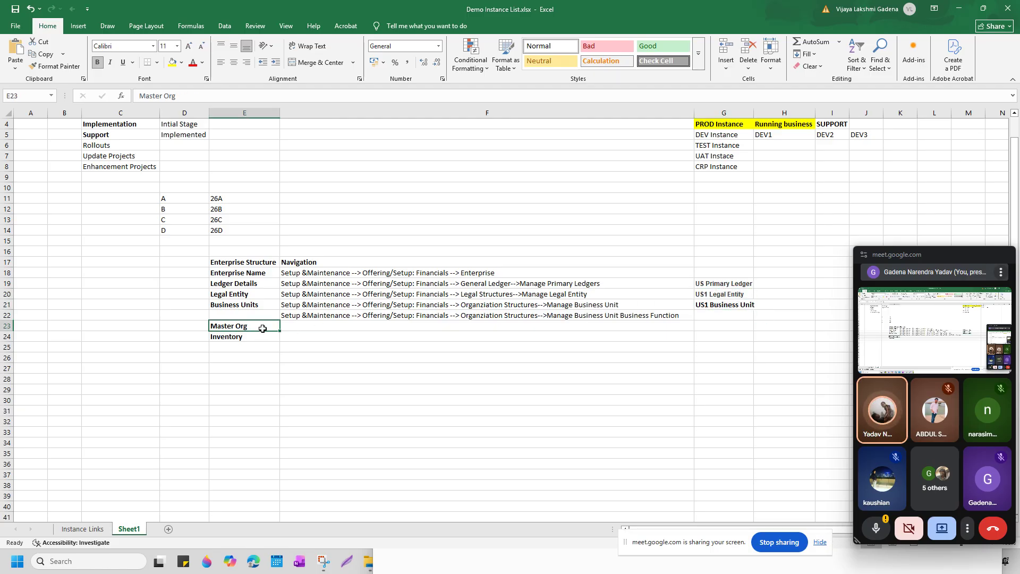
{"action": "left_click", "coordinate": [264, 339]}
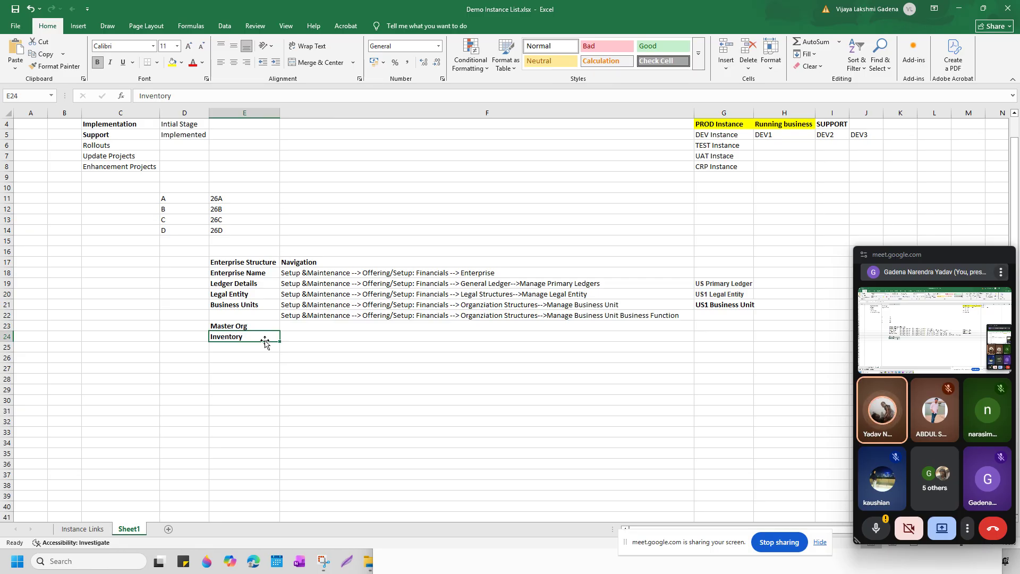
{"action": "left_click_drag", "start_coordinate": [241, 265], "coordinate": [726, 340]}
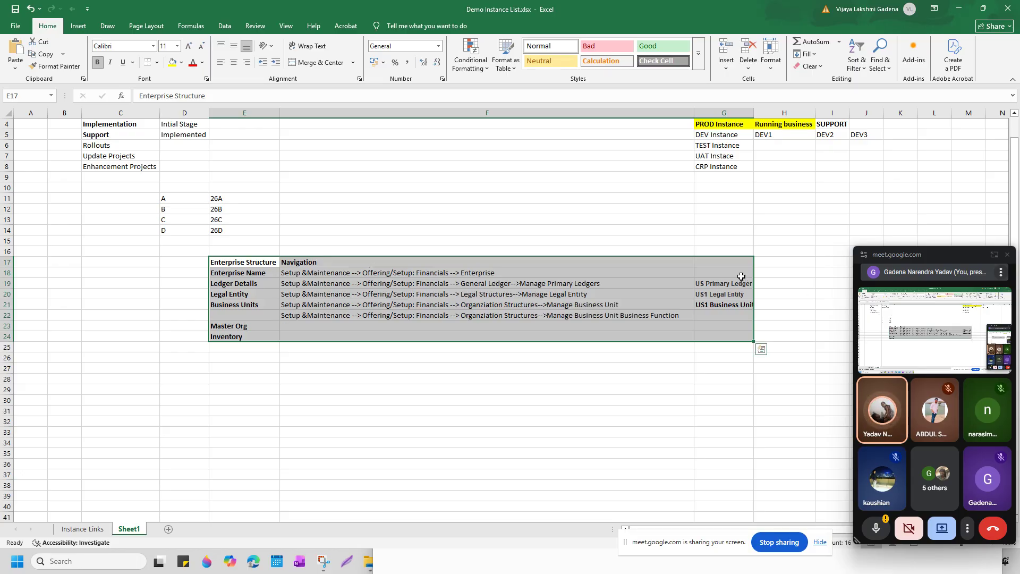
{"action": "left_click_drag", "start_coordinate": [724, 283], "coordinate": [723, 337]}
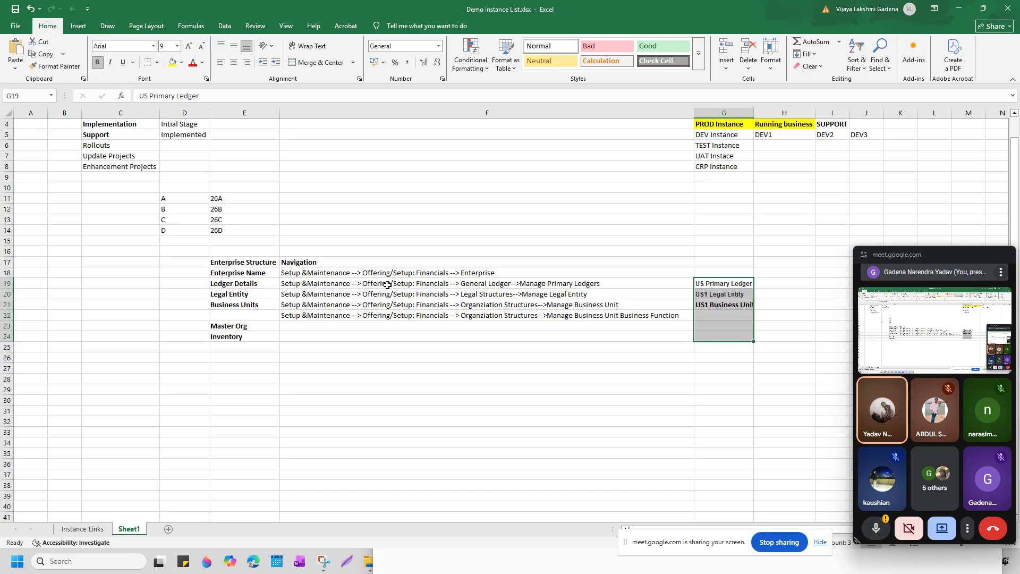
Switch to Oracle, leave the Assign Business Functions page without saving, and move the floating Meet window out of the way.
{"action": "key", "text": "alt+Tab"}
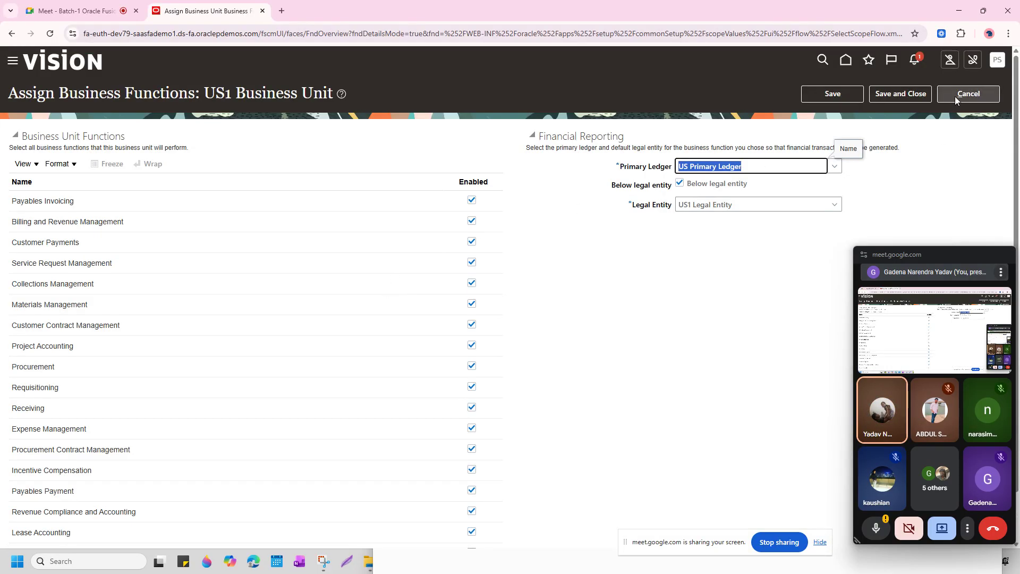
{"action": "left_click", "coordinate": [954, 97]}
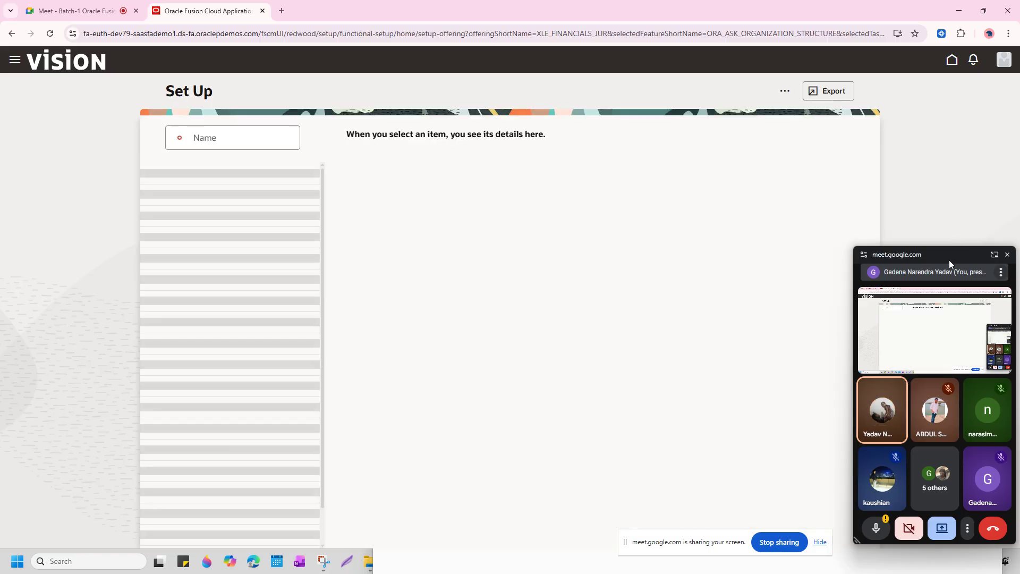
{"action": "left_click_drag", "start_coordinate": [949, 260], "coordinate": [980, 569]}
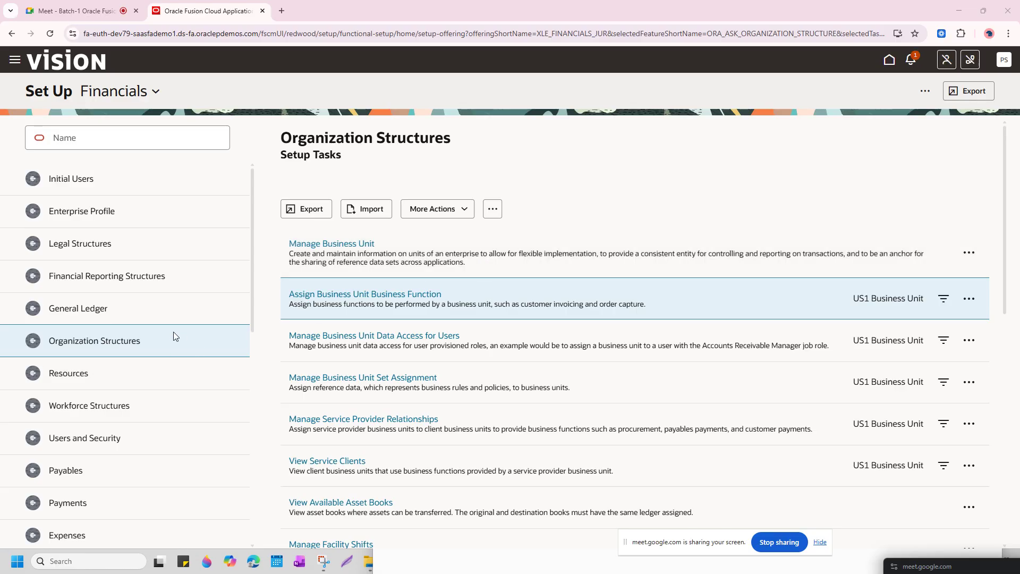
Find the Manage Inventory Organizations task under Organization Structures in the Financials setup and open it.
{"action": "scroll", "coordinate": [587, 375], "scroll_direction": "down", "scroll_amount": 6}
{"action": "scroll", "coordinate": [589, 382], "scroll_direction": "down", "scroll_amount": 3}
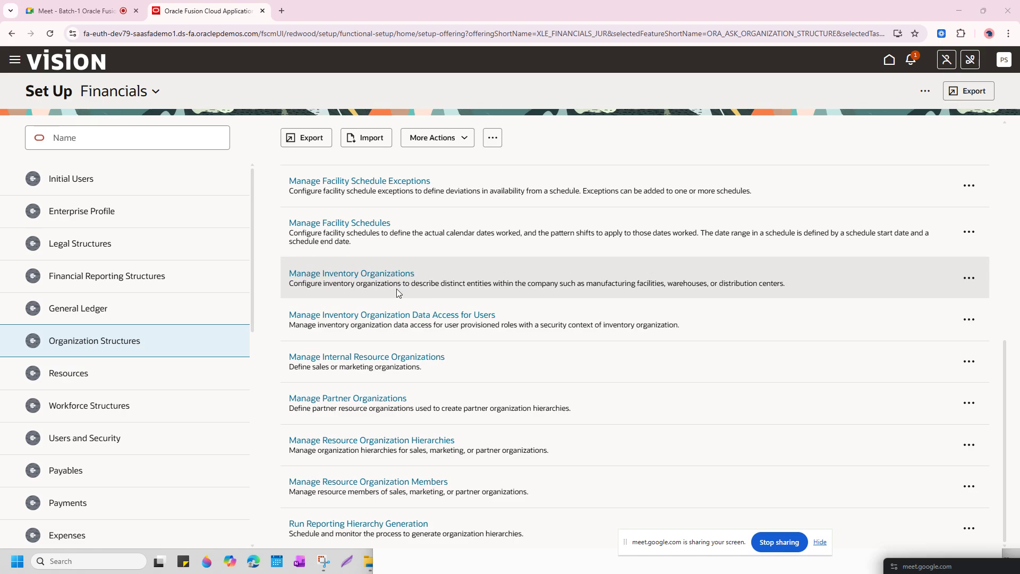
{"action": "scroll", "coordinate": [399, 289], "scroll_direction": "up", "scroll_amount": 4}
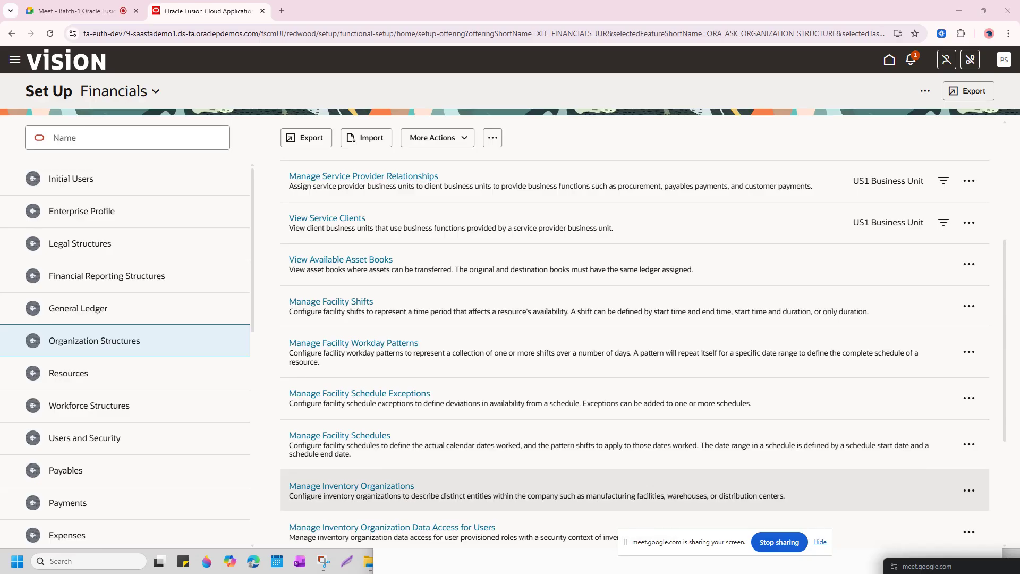
{"action": "left_click", "coordinate": [394, 487]}
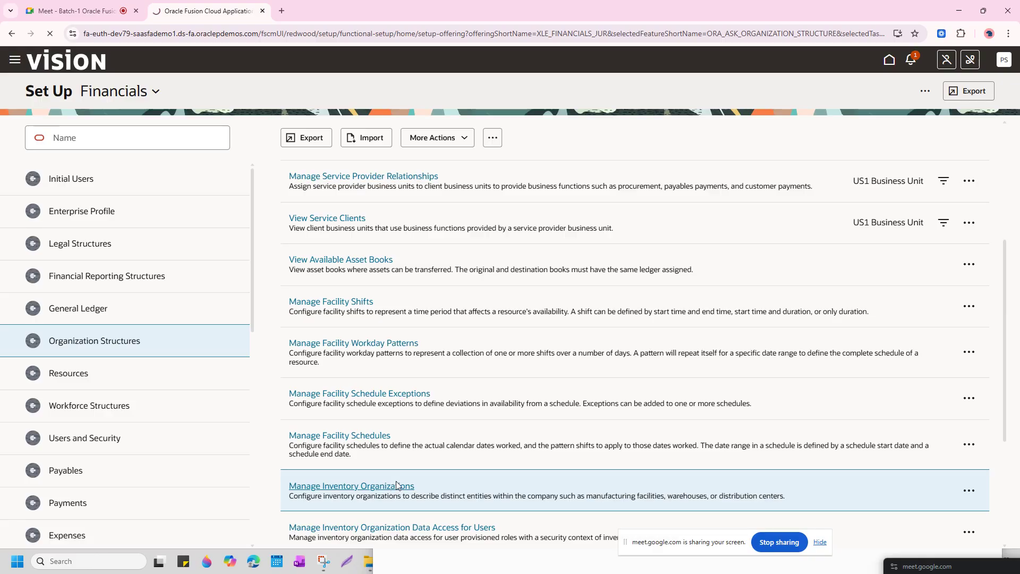
Switch to Excel and copy the Manage Business Unit Business Function path from F22 into F23 for Master Org.
{"action": "key", "text": "alt+Tab"}
{"action": "key", "text": "Tab"}
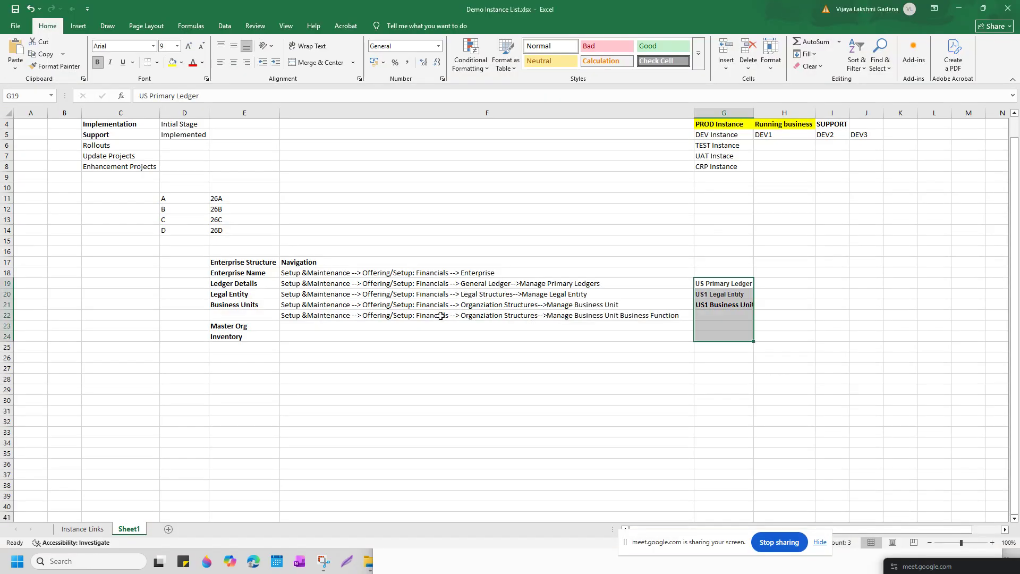
{"action": "left_click", "coordinate": [440, 316]}
{"action": "key", "text": "ctrl+c"}
{"action": "left_click", "coordinate": [420, 325]}
{"action": "key", "text": "ctrl+v"}
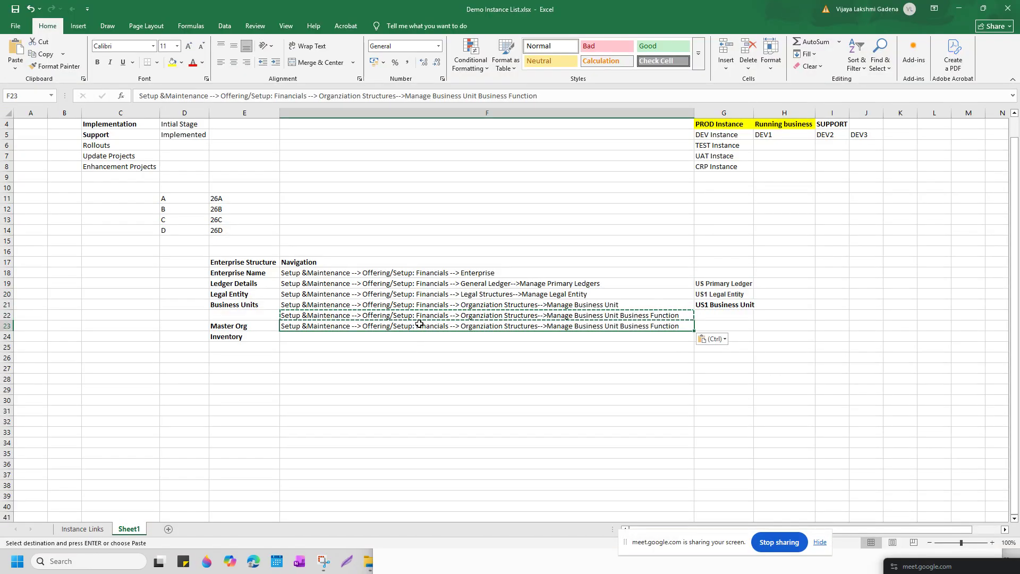
Replace "Business Unit Business Function" in the Master Org navigation path with "Inventory Organization".
{"action": "double_click", "coordinate": [684, 326]}
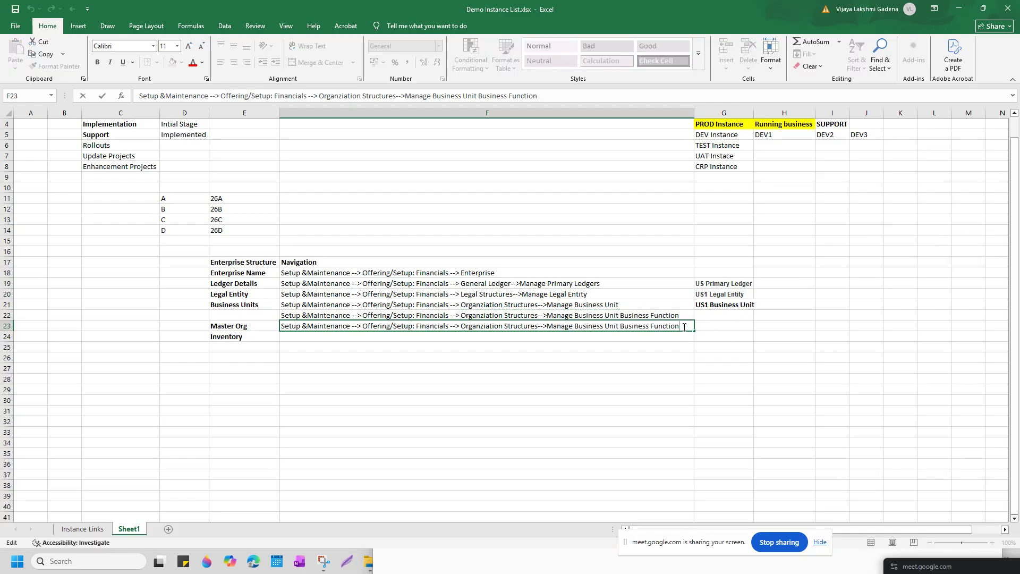
{"action": "left_click_drag", "start_coordinate": [684, 327], "coordinate": [581, 328]}
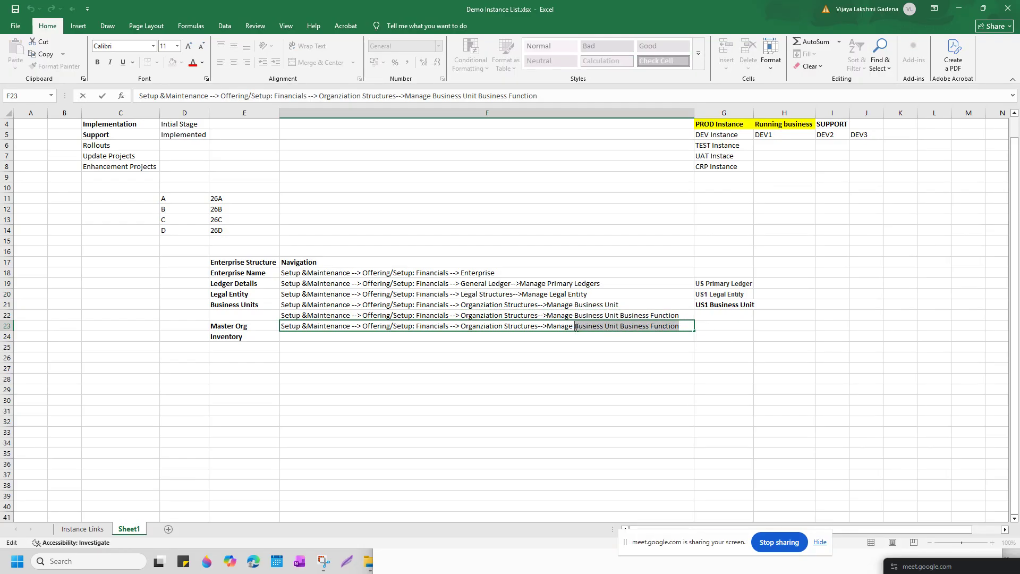
{"action": "type", "text": "Invento"}
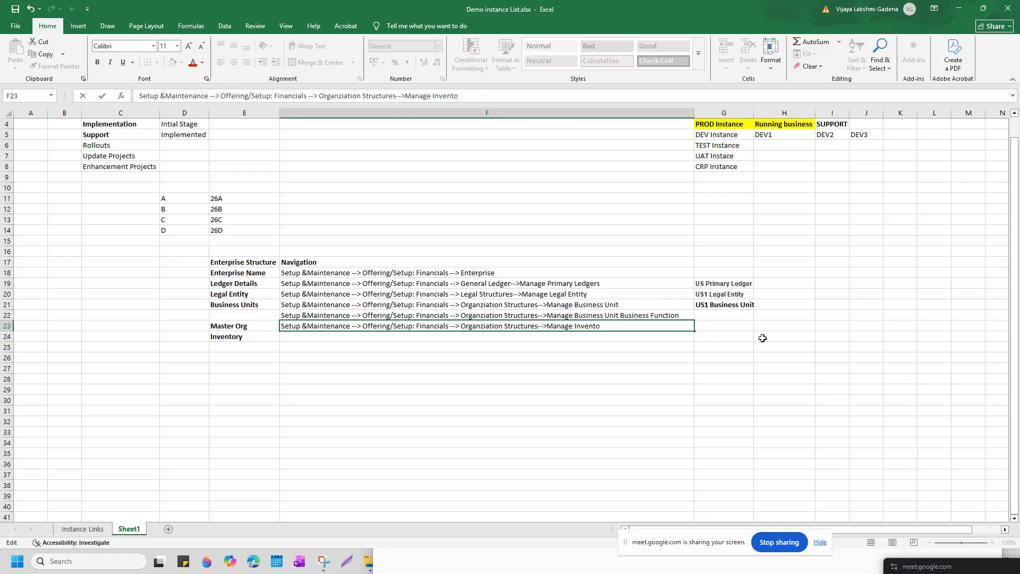
{"action": "type", "text": "ry Organization"}
{"action": "left_click", "coordinate": [725, 324]}
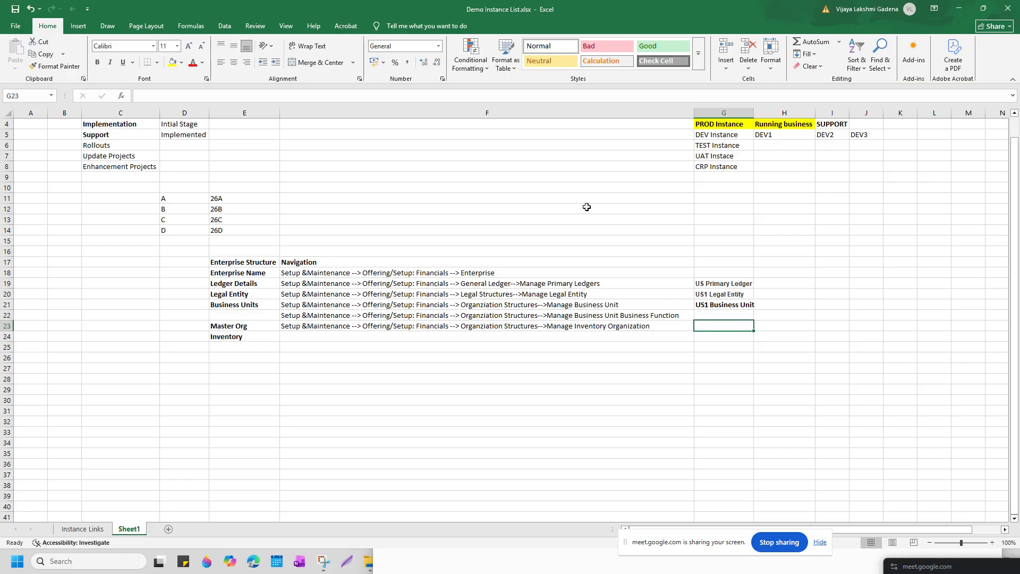
Minimize the Snipping Tool window and switch to the Oracle Manage Inventory Organizations page.
{"action": "key", "text": "alt+Tab"}
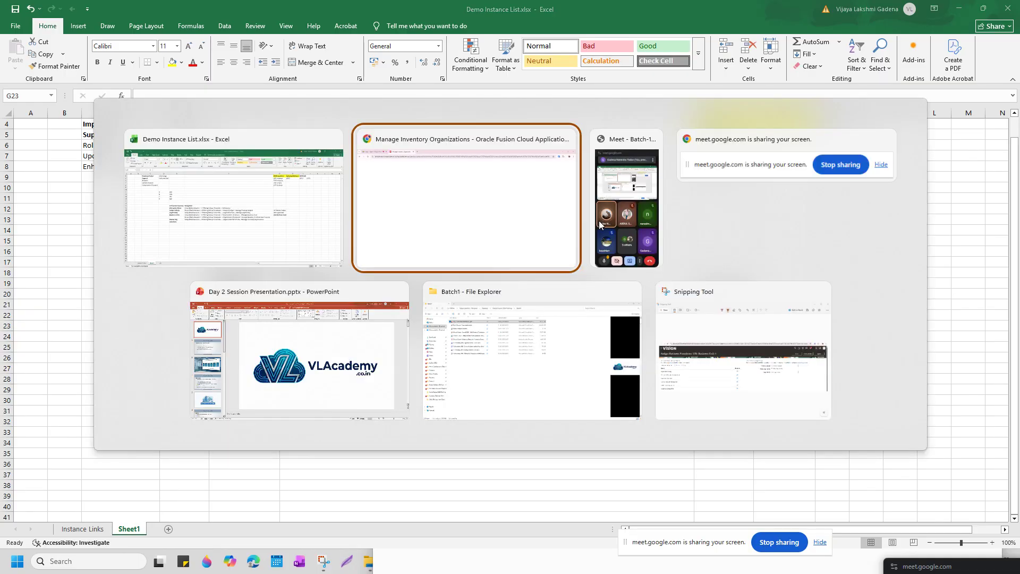
{"action": "key", "text": "Escape"}
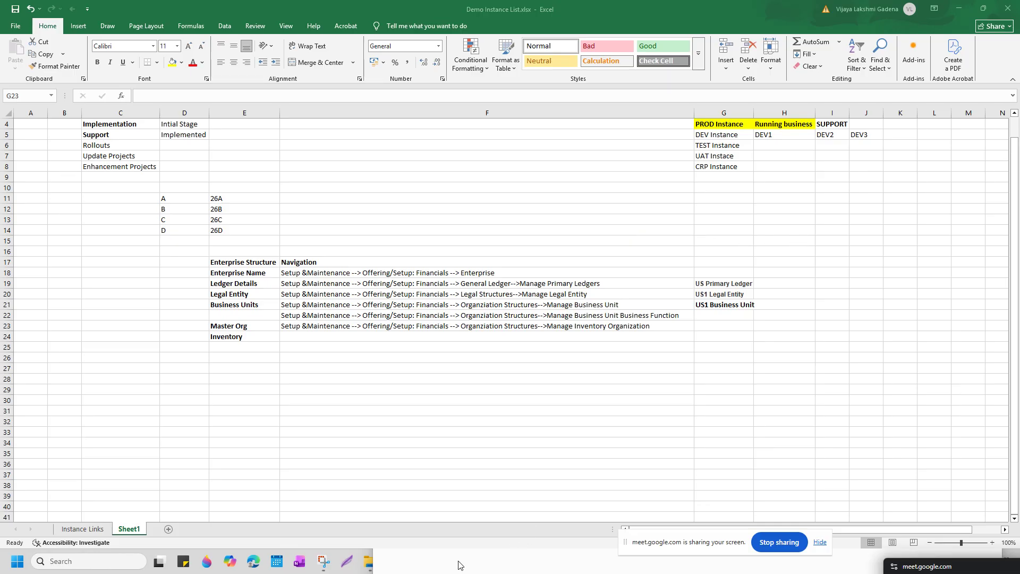
{"action": "left_click", "coordinate": [564, 558]}
{"action": "left_click", "coordinate": [466, 573]}
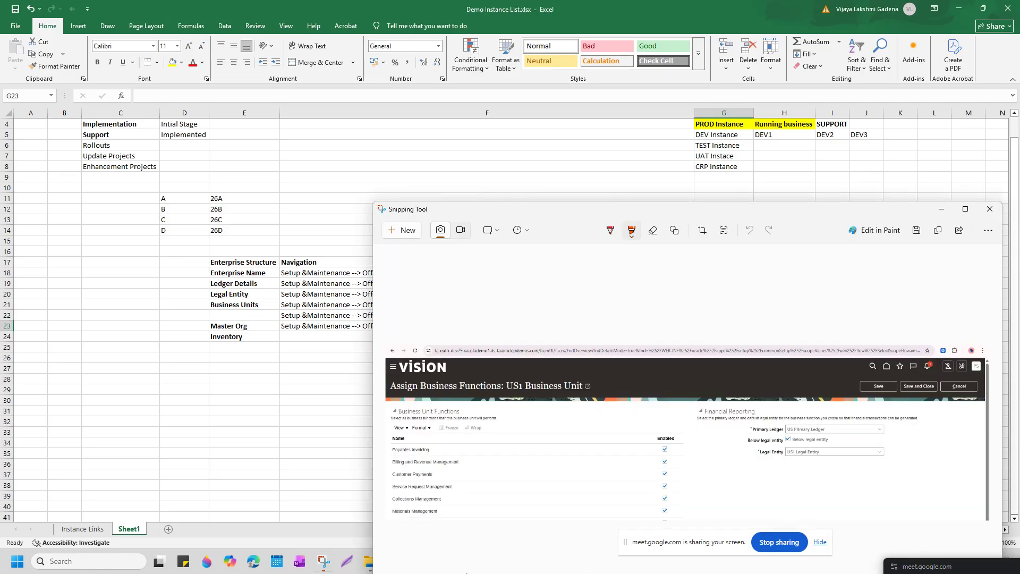
{"action": "left_click", "coordinate": [941, 208]}
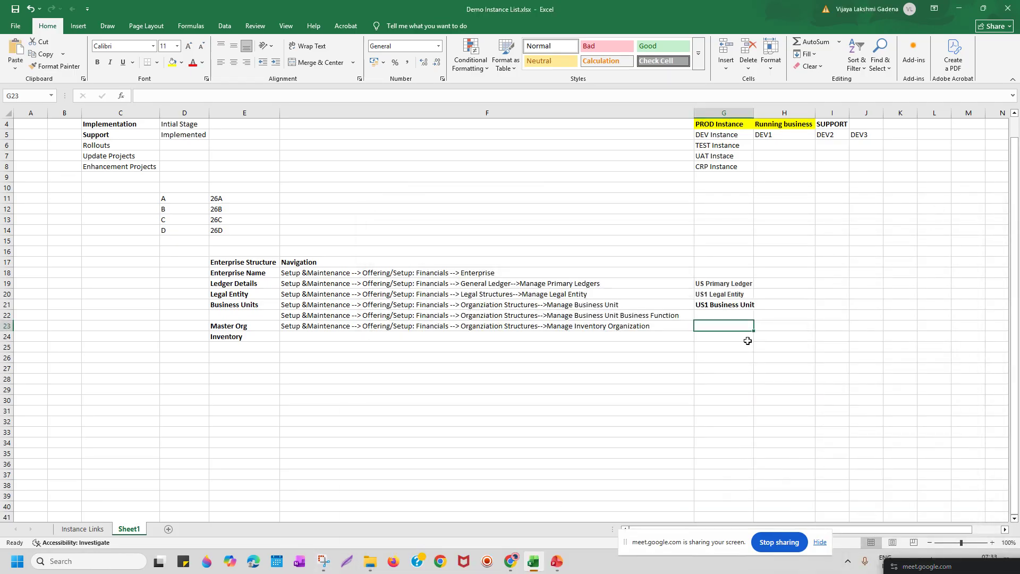
{"action": "key", "text": "alt+Tab"}
{"action": "key", "text": "alt+Tab"}
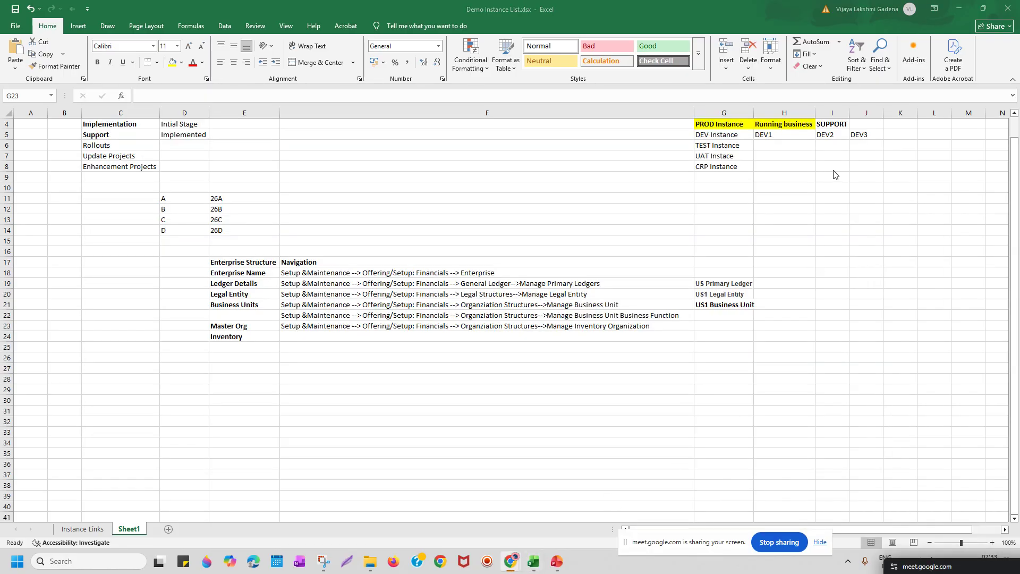
Switch to the Google Meet call, close the chat and bring the picture-in-picture call back into its tab.
{"action": "key", "text": "alt+Tab"}
{"action": "key", "text": "alt+Tab"}
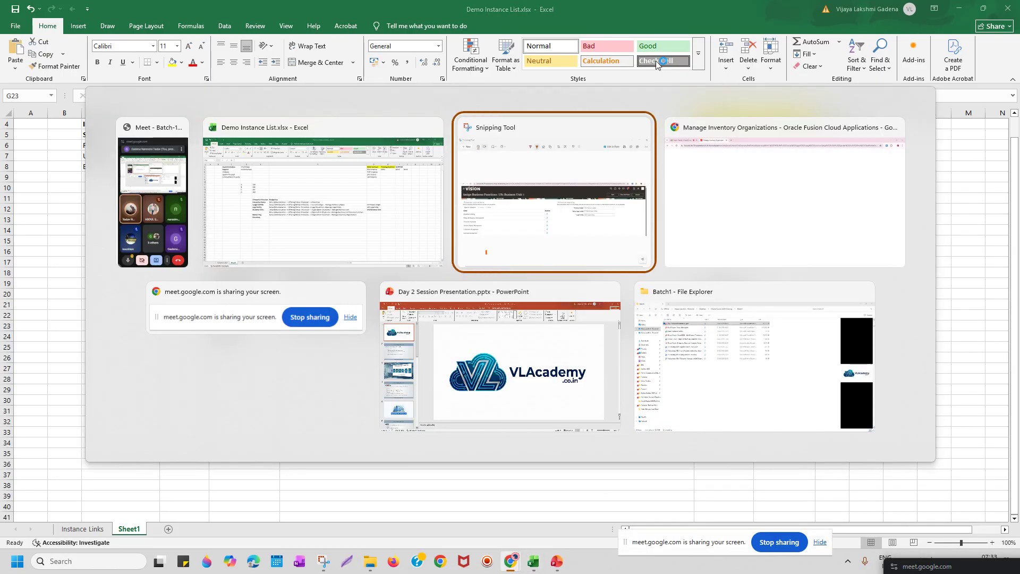
{"action": "key", "text": "alt+Tab"}
{"action": "key", "text": "ctrl+1"}
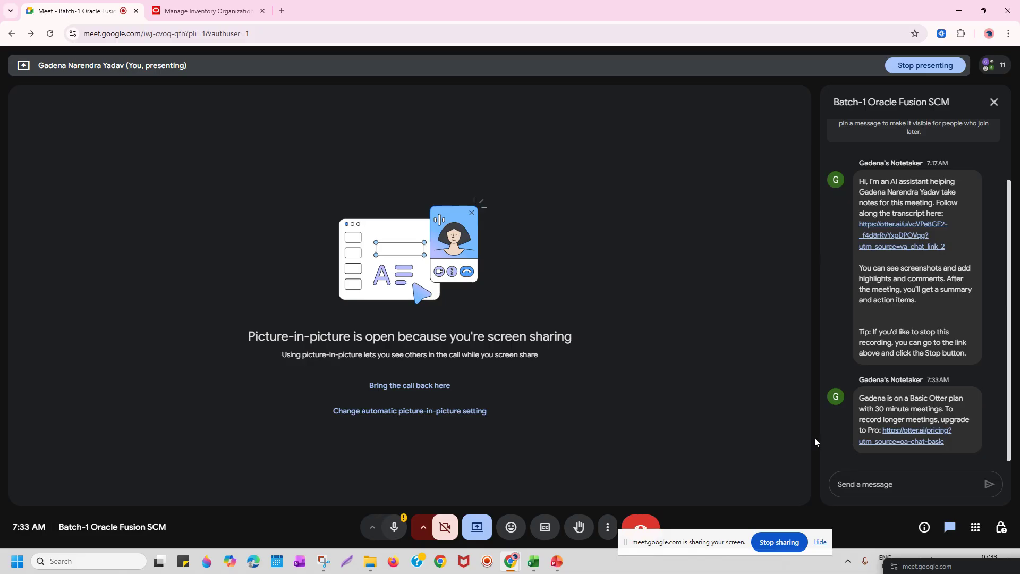
{"action": "left_click", "coordinate": [993, 102]}
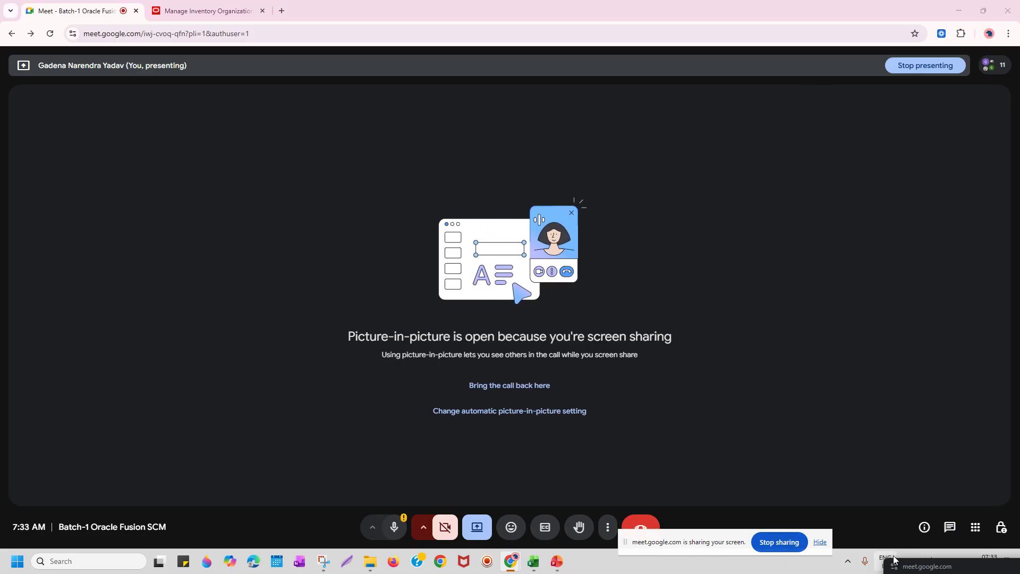
{"action": "left_click_drag", "start_coordinate": [898, 566], "coordinate": [913, 247]}
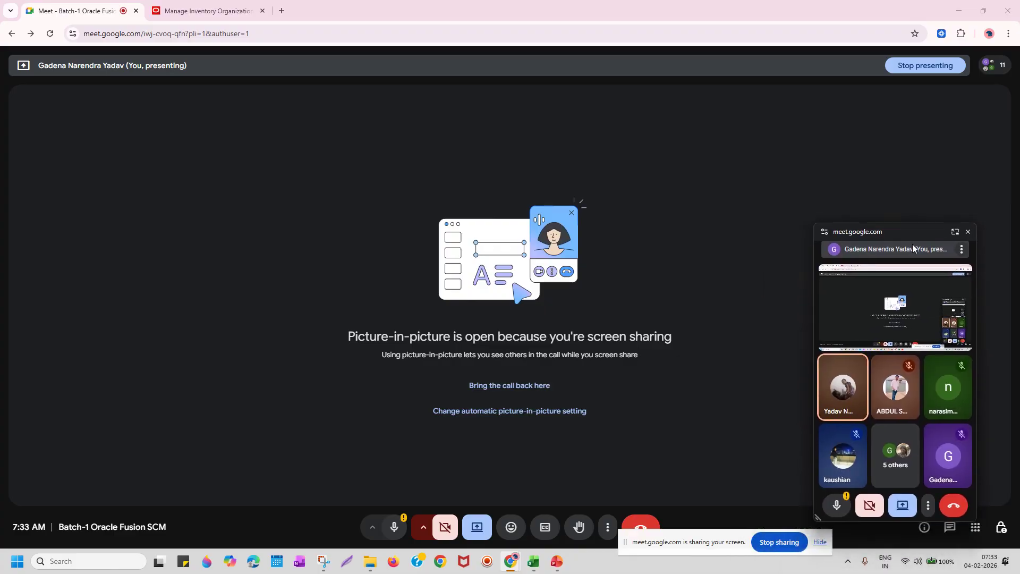
{"action": "left_click", "coordinate": [955, 233]}
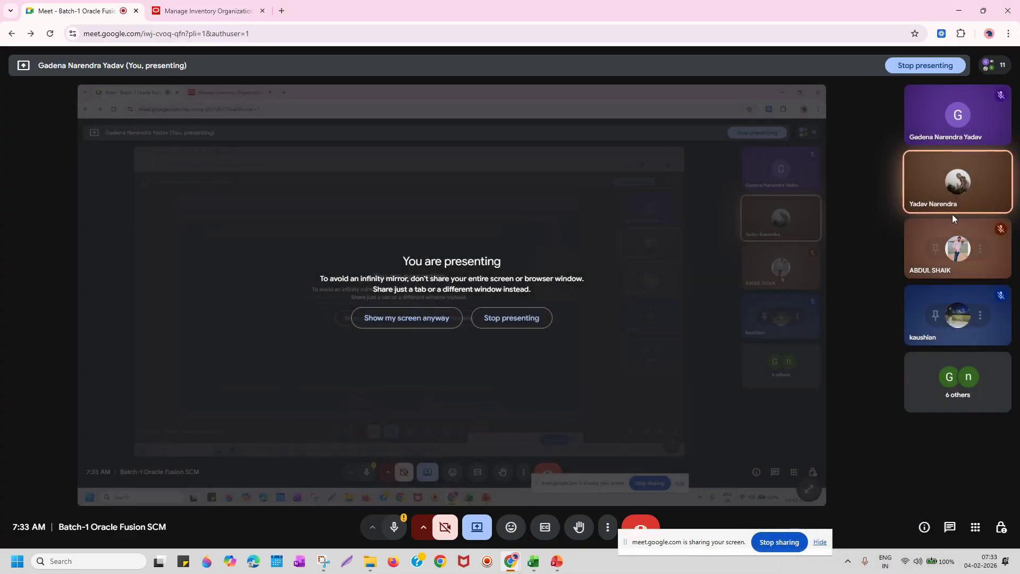
Open the list of people in the Meet call to check who has joined.
{"action": "left_click", "coordinate": [975, 392]}
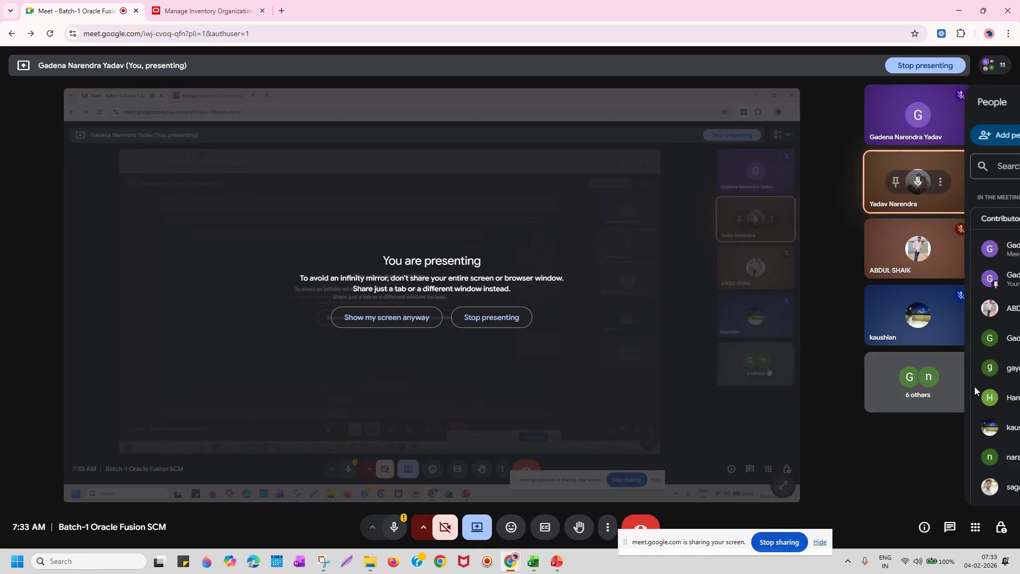
{"action": "left_click", "coordinate": [997, 66]}
{"action": "left_click", "coordinate": [998, 66]}
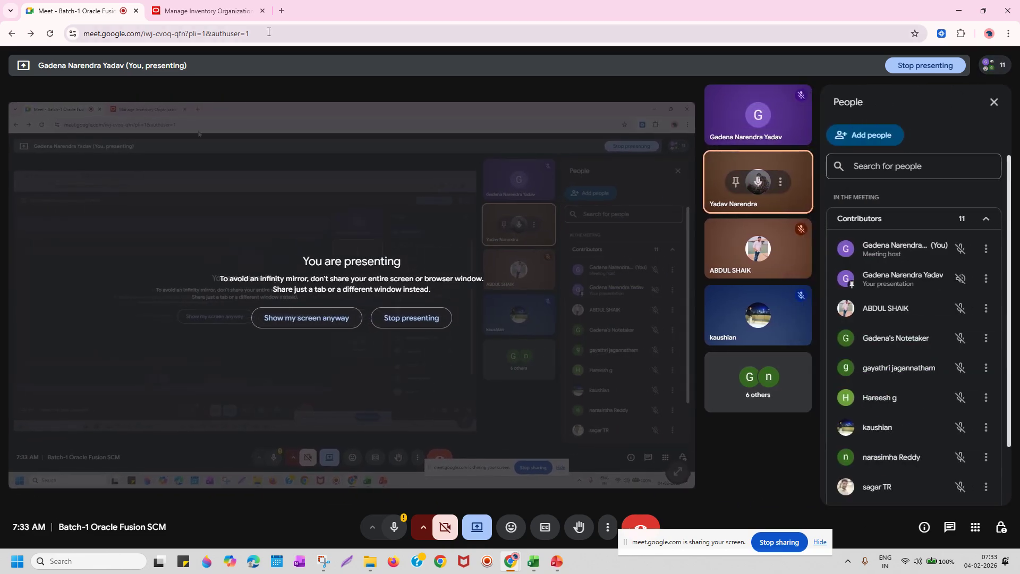
Return to the Oracle Manage Inventory Organizations page, point out its search section and start creating a new inventory organization.
{"action": "left_click", "coordinate": [213, 11]}
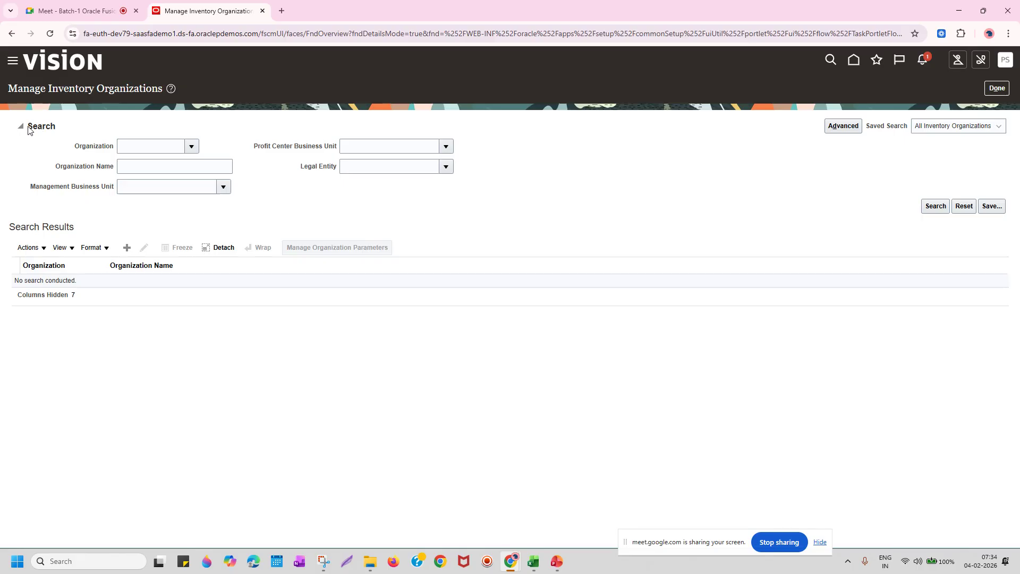
{"action": "left_click_drag", "start_coordinate": [60, 128], "coordinate": [30, 128]}
{"action": "left_click", "coordinate": [33, 153]}
{"action": "left_click_drag", "start_coordinate": [57, 127], "coordinate": [28, 128]}
{"action": "left_click", "coordinate": [39, 144]}
{"action": "left_click", "coordinate": [26, 152]}
{"action": "left_click", "coordinate": [128, 249]}
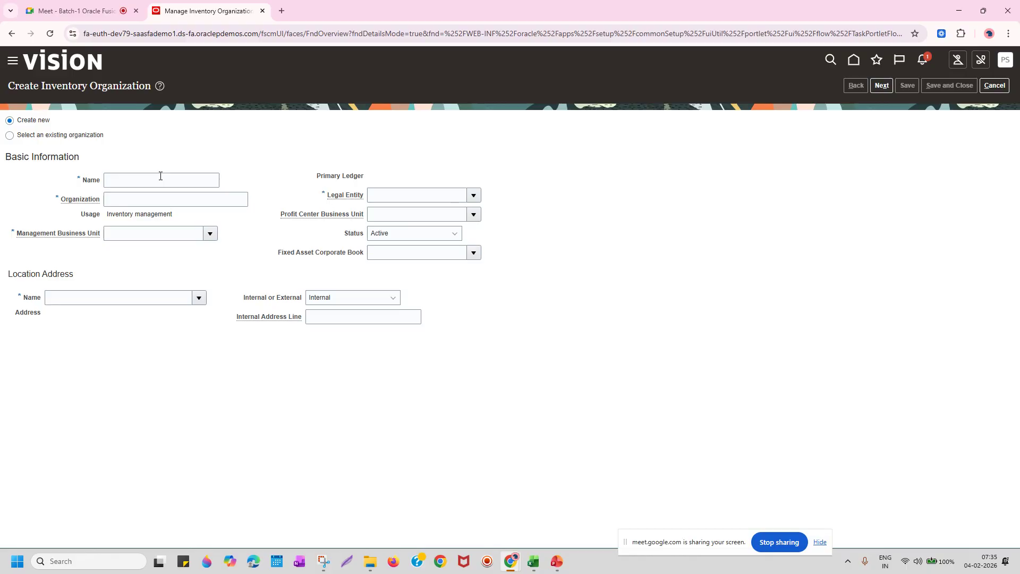
Review the location address, legal entity and name fields of the new inventory organization form, and cancel the creation.
{"action": "left_click", "coordinate": [95, 298]}
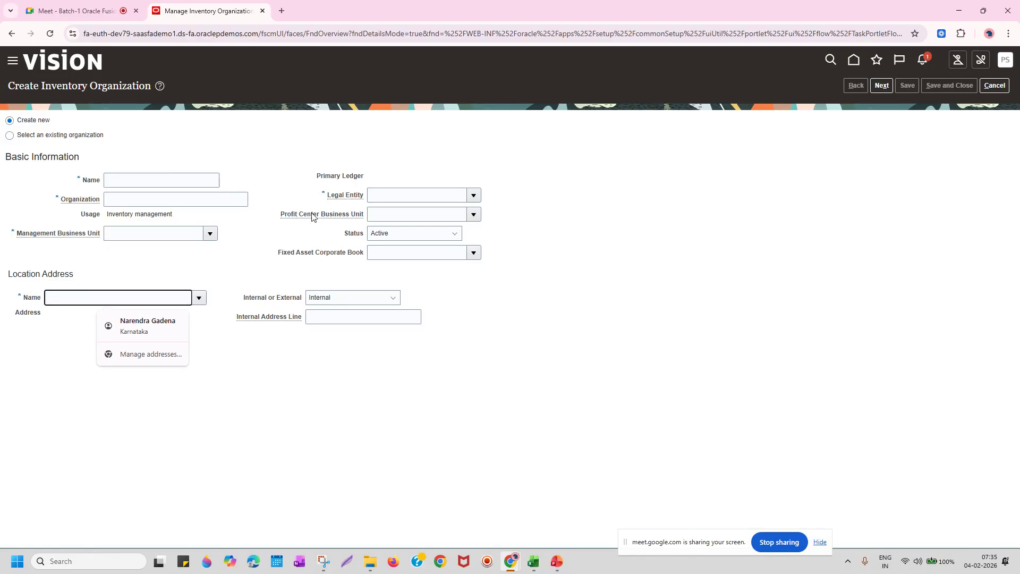
{"action": "left_click_drag", "start_coordinate": [317, 178], "coordinate": [366, 199]}
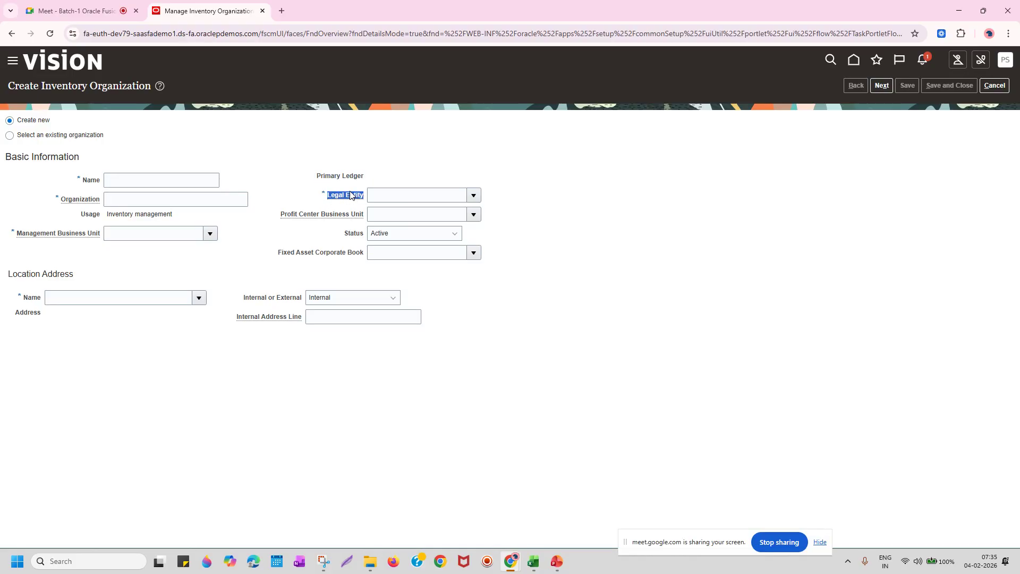
{"action": "left_click", "coordinate": [151, 184]}
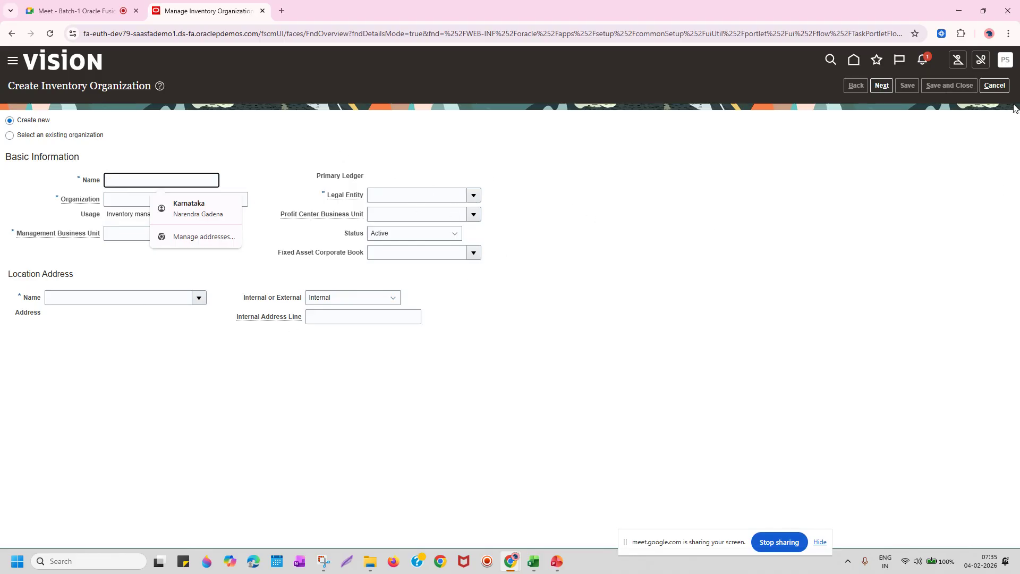
{"action": "left_click", "coordinate": [995, 85]}
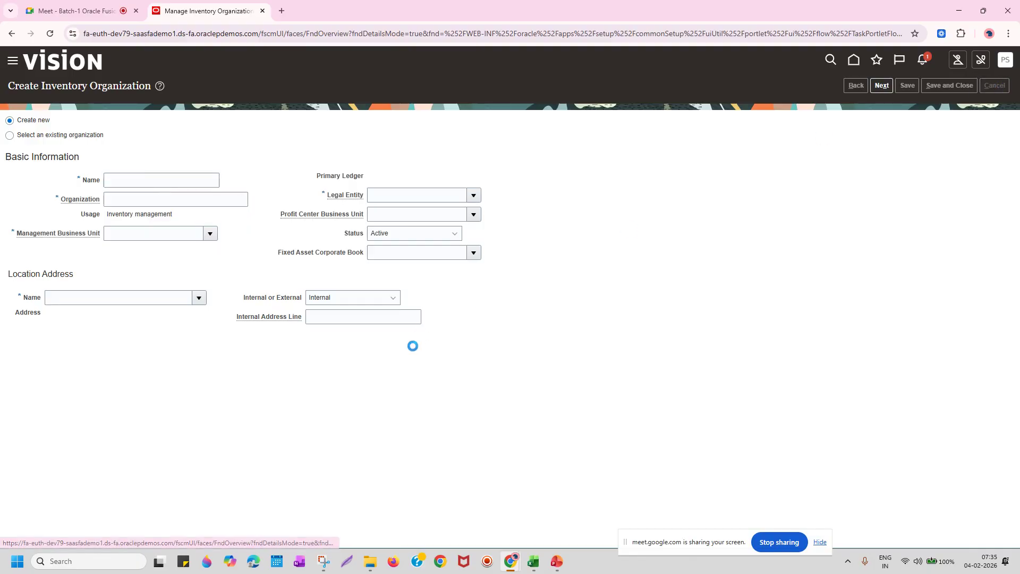
Switch to Excel and review the Enterprise Structure navigation table in E17:G24.
{"action": "left_click", "coordinate": [533, 561]}
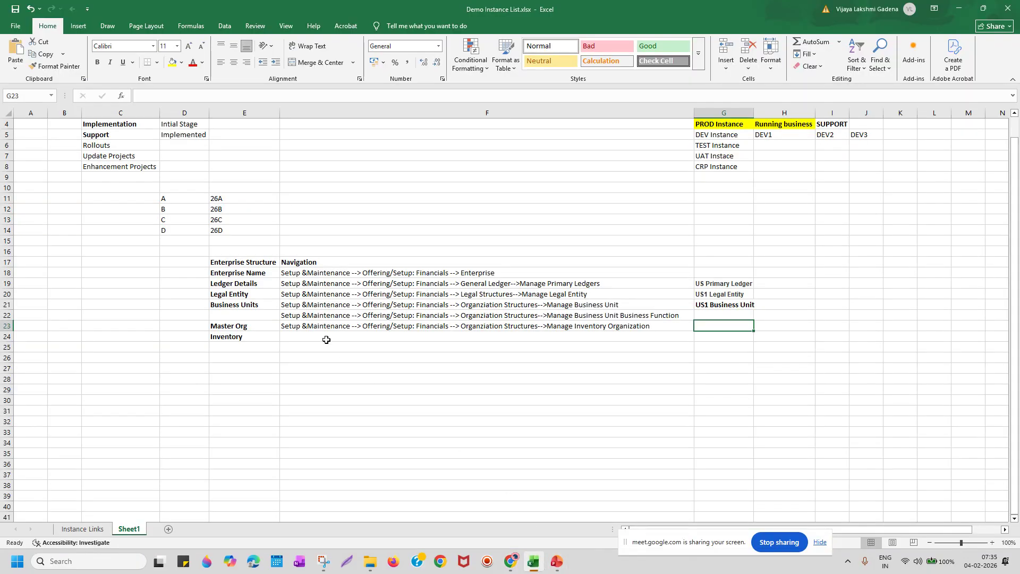
{"action": "left_click", "coordinate": [253, 262]}
{"action": "mouse_move", "coordinate": [252, 262]}
{"action": "left_mouse_down"}
{"action": "mouse_move", "coordinate": [766, 351]}
{"action": "mouse_move", "coordinate": [738, 341]}
{"action": "left_mouse_up"}
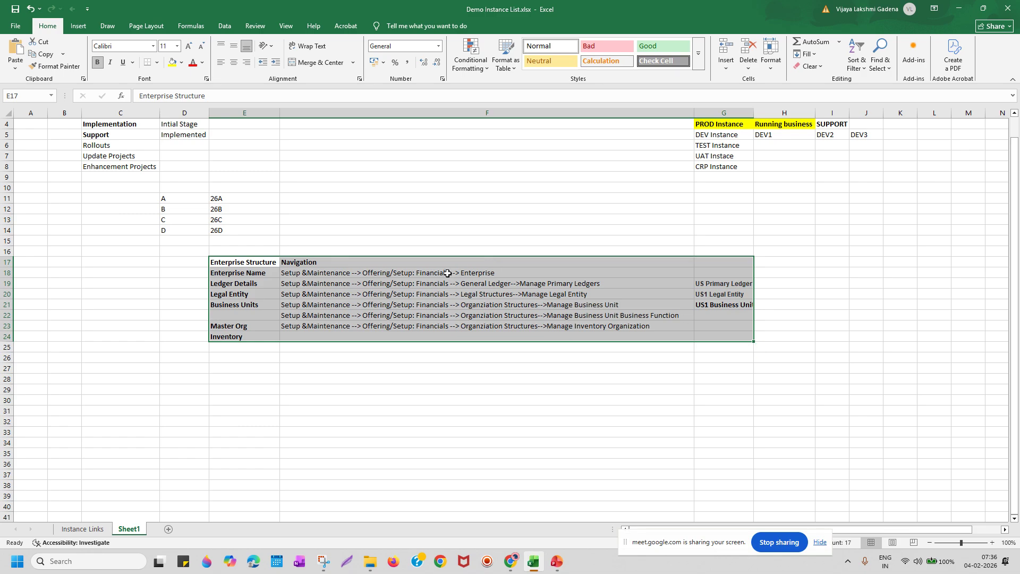
{"action": "left_click", "coordinate": [330, 336]}
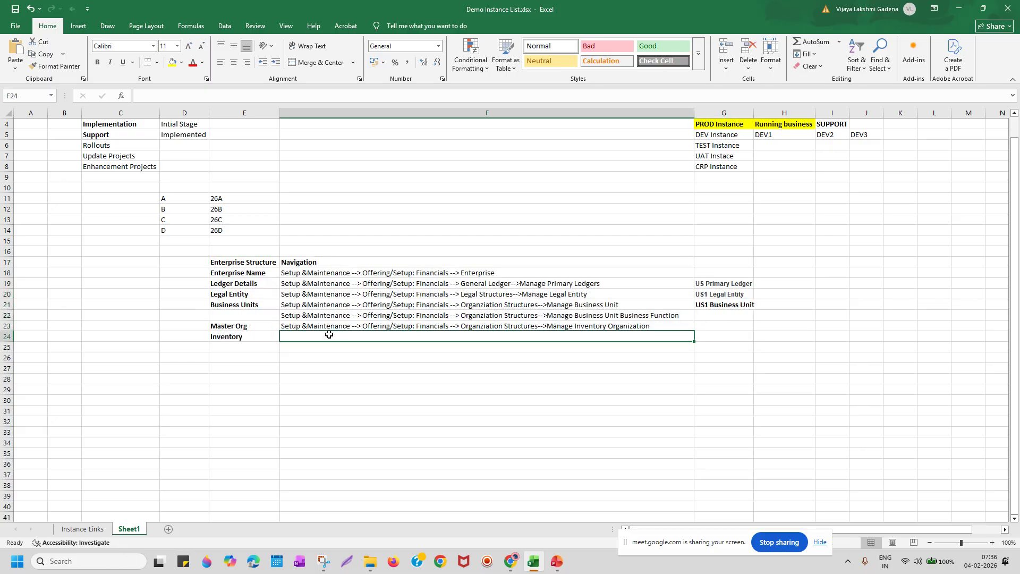
Search Oracle inventory organizations by Management Business Unit, using US1 Business Unit copied from cell G21 of the Excel sheet.
{"action": "key", "text": "alt+Tab"}
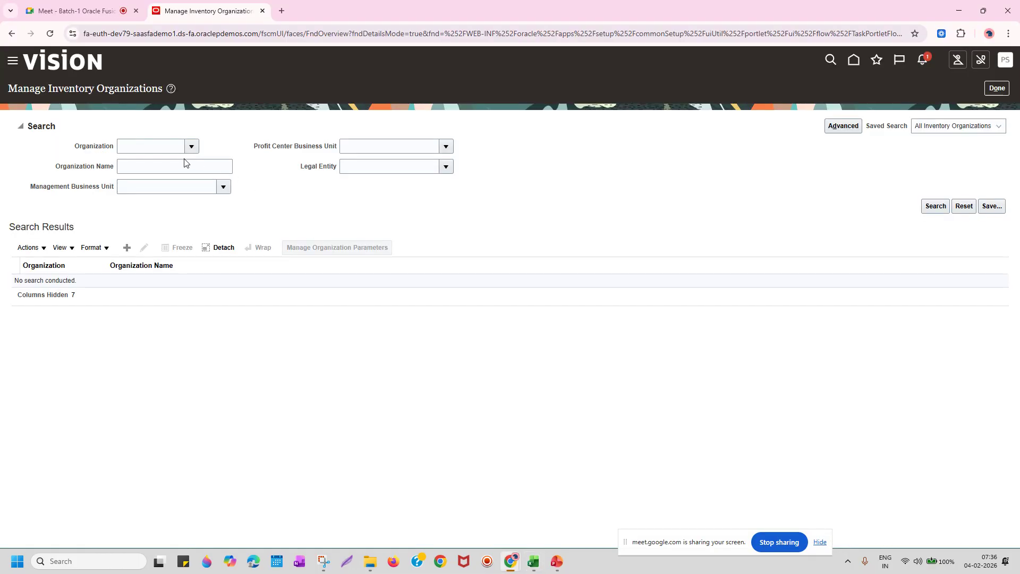
{"action": "left_click", "coordinate": [204, 189]}
{"action": "key", "text": "alt+Tab"}
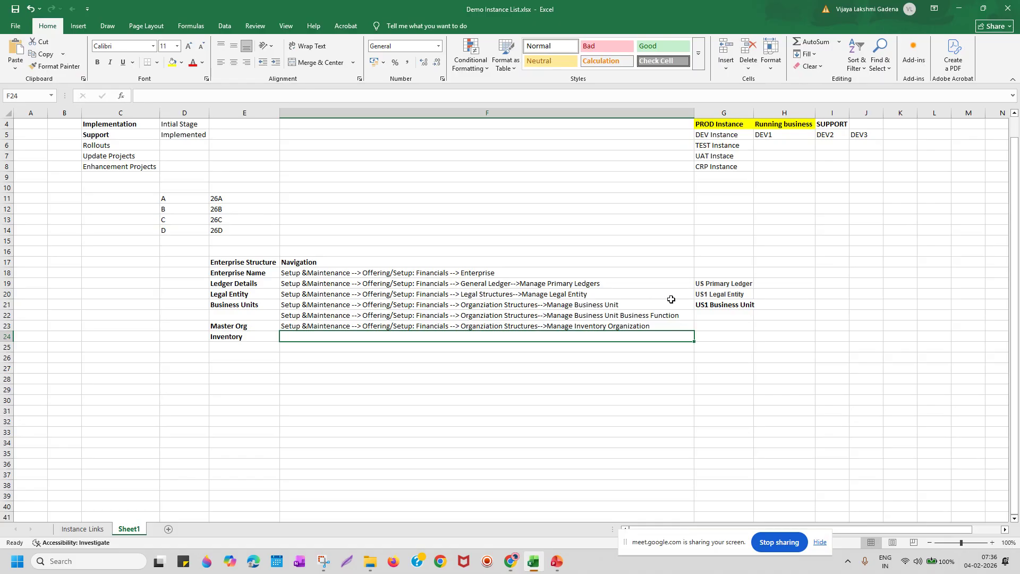
{"action": "left_click", "coordinate": [710, 307]}
{"action": "key", "text": "ctrl+c"}
{"action": "key", "text": "alt+Tab"}
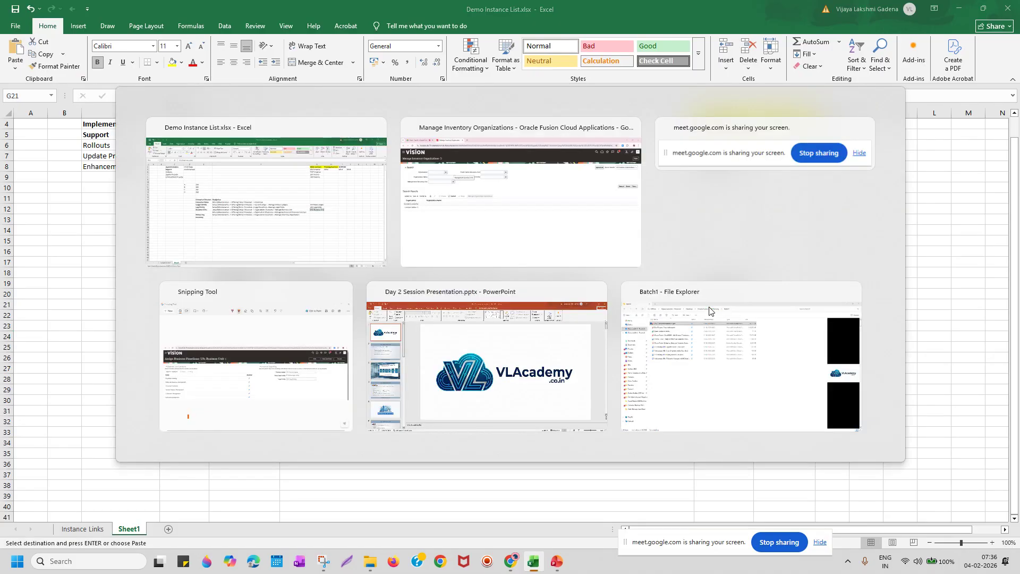
{"action": "key", "text": "ctrl+v"}
{"action": "left_click", "coordinate": [932, 211]}
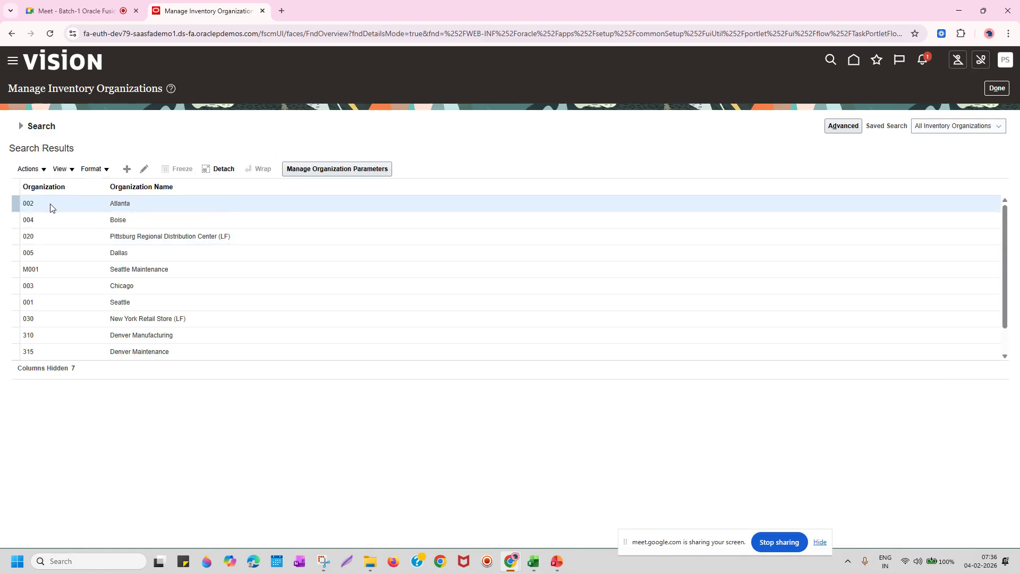
Examine the inventory organizations in the search results, comparing Seattle (001) with Atlanta (002).
{"action": "scroll", "coordinate": [938, 337], "scroll_direction": "down", "scroll_amount": 1}
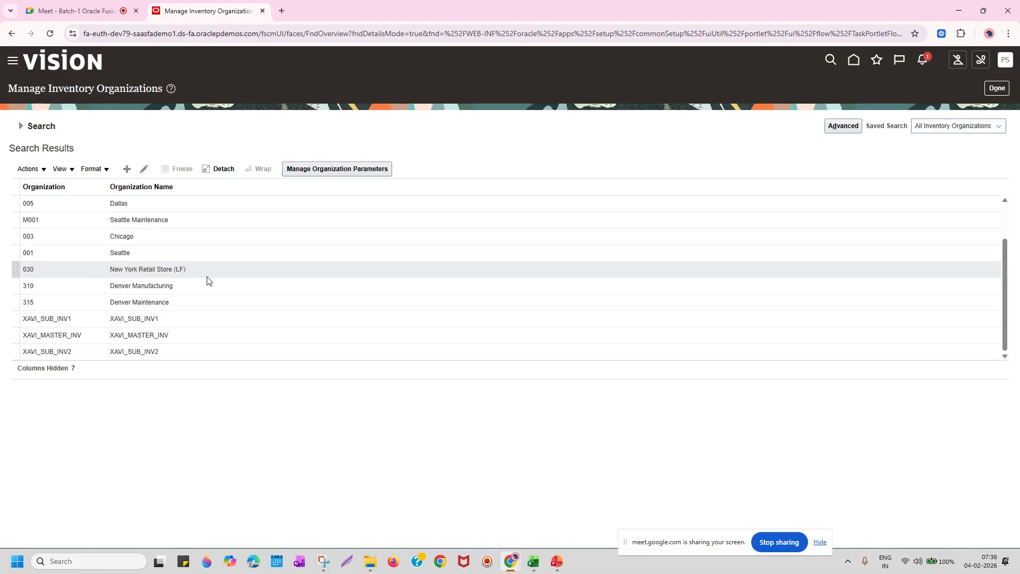
{"action": "scroll", "coordinate": [214, 297], "scroll_direction": "up", "scroll_amount": 1}
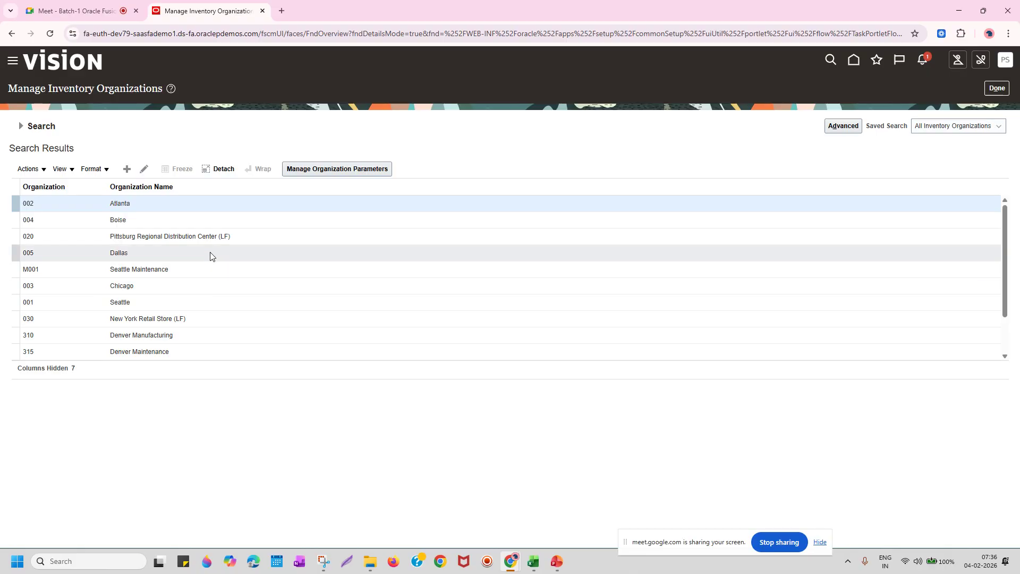
{"action": "scroll", "coordinate": [210, 258], "scroll_direction": "down", "scroll_amount": 1}
{"action": "scroll", "coordinate": [205, 265], "scroll_direction": "up", "scroll_amount": 1}
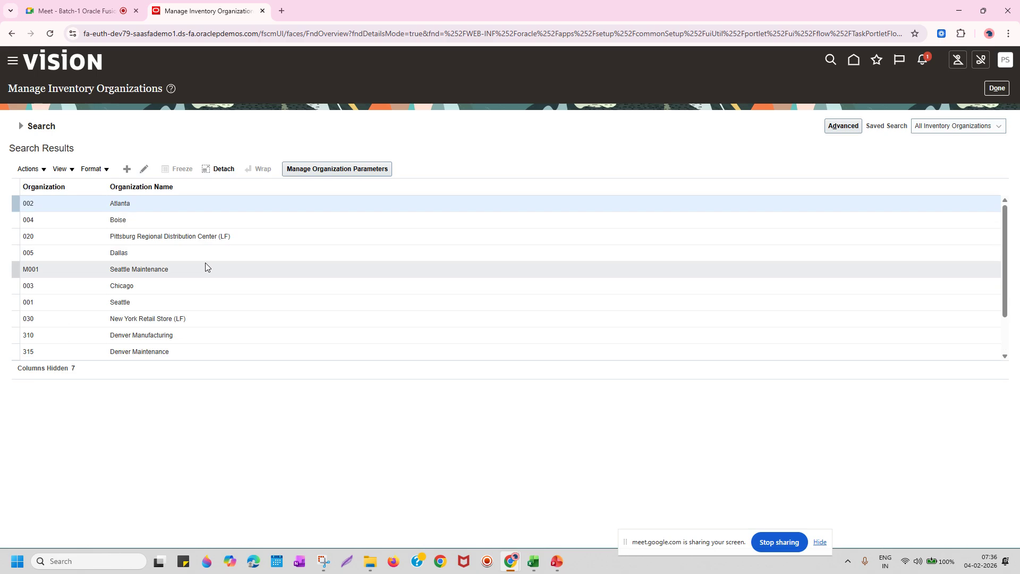
{"action": "left_click", "coordinate": [180, 304]}
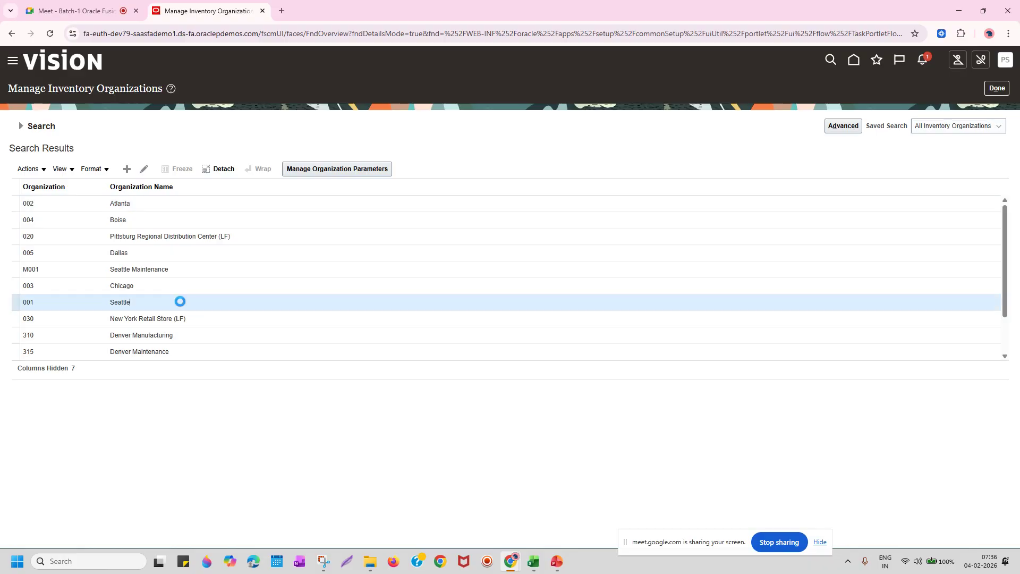
{"action": "left_click", "coordinate": [145, 206]}
{"action": "left_click", "coordinate": [137, 304]}
{"action": "left_click_drag", "start_coordinate": [137, 307], "coordinate": [112, 302]}
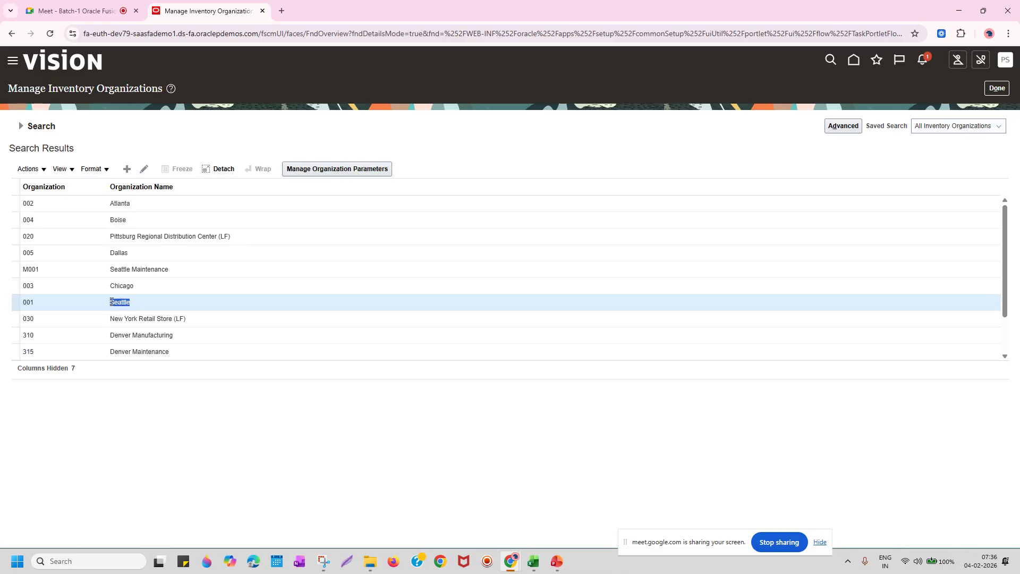
{"action": "left_click", "coordinate": [142, 307]}
{"action": "left_click", "coordinate": [135, 206]}
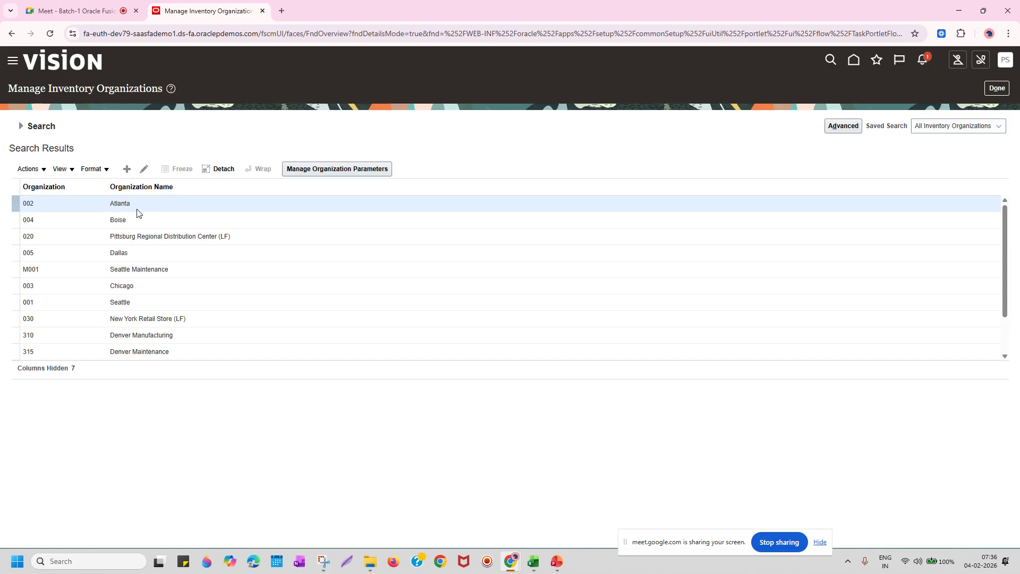
Select the Seattle inventory organization (001) in the search results and open it for editing.
{"action": "left_click", "coordinate": [143, 308]}
{"action": "left_click_drag", "start_coordinate": [105, 304], "coordinate": [137, 306]}
{"action": "left_click", "coordinate": [96, 205]}
{"action": "left_click", "coordinate": [148, 306]}
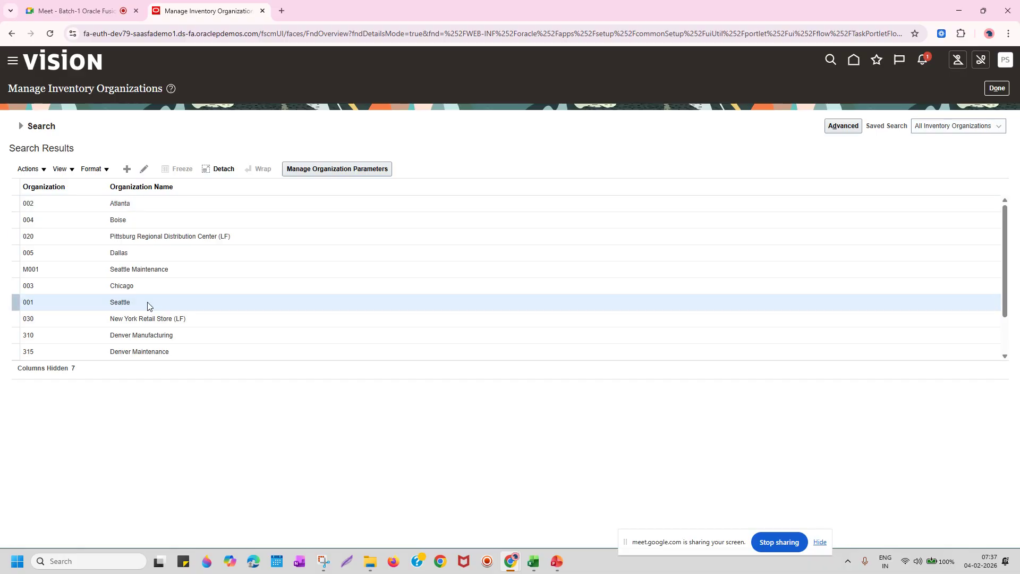
{"action": "left_click", "coordinate": [144, 170]}
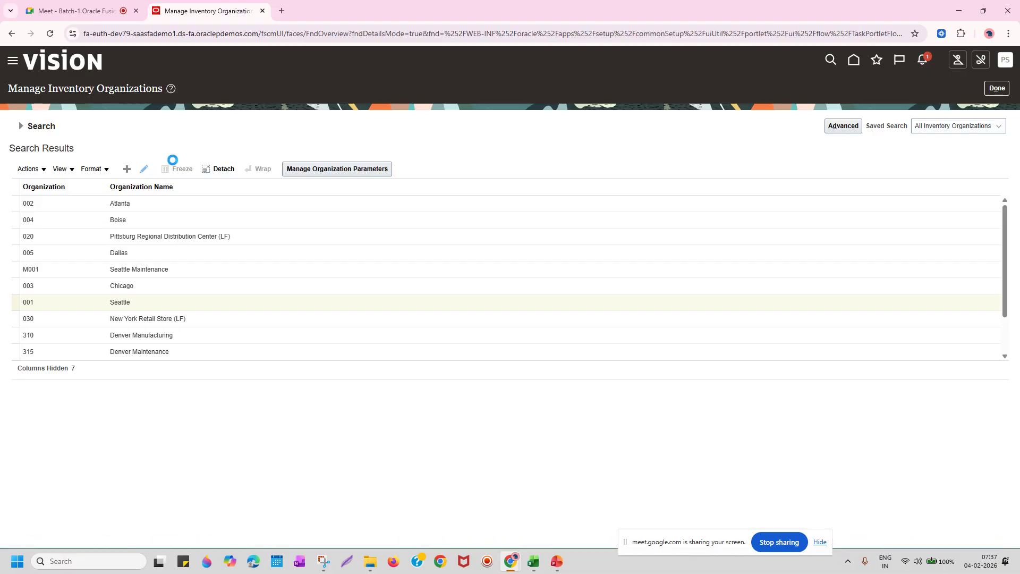
Switch to the Google Meet call, admit the waiting guest and return to the Oracle Edit Inventory Organization page.
{"action": "mouse_move", "coordinate": [511, 563]}
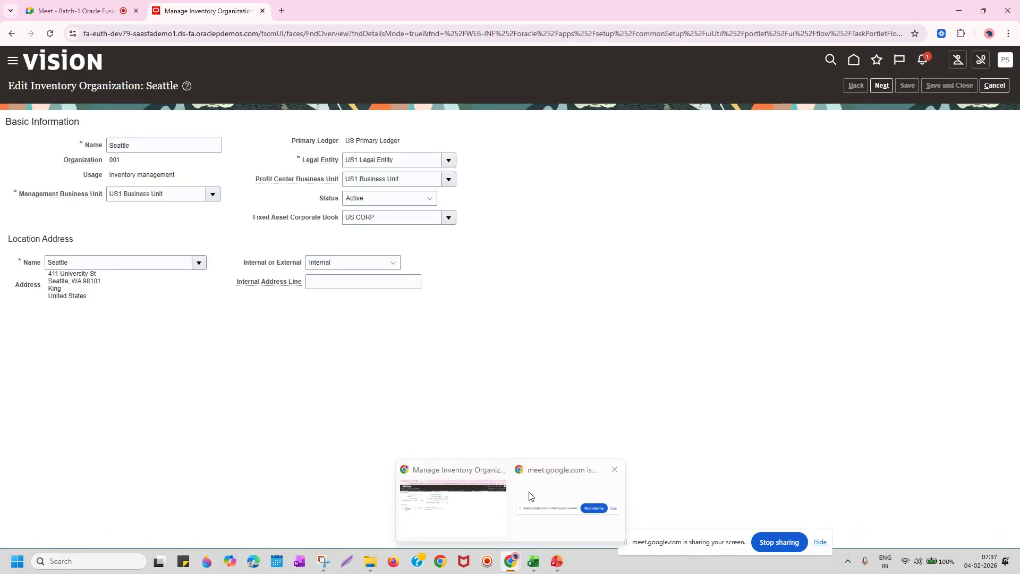
{"action": "left_click", "coordinate": [59, 12]}
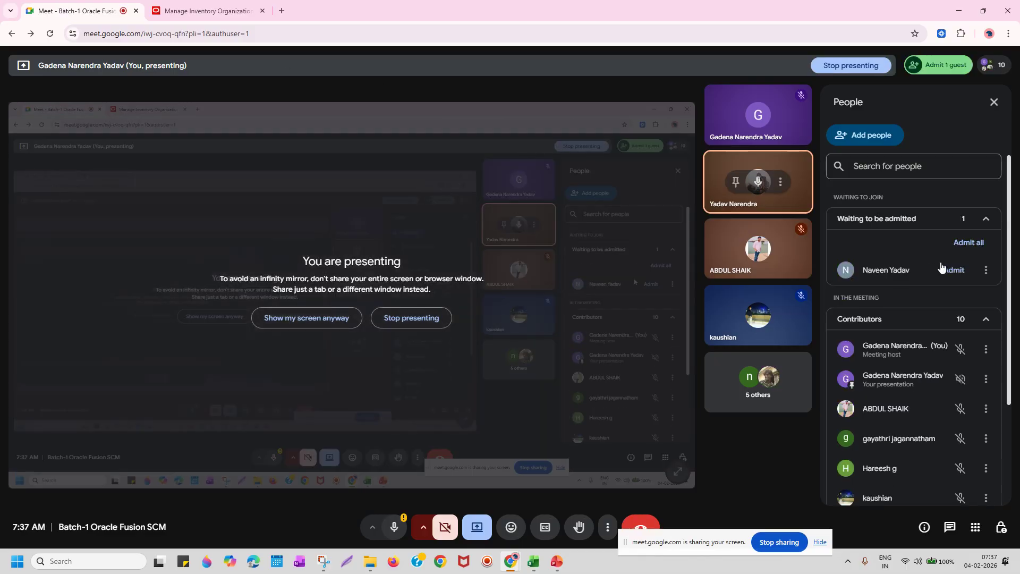
{"action": "left_click", "coordinate": [951, 272]}
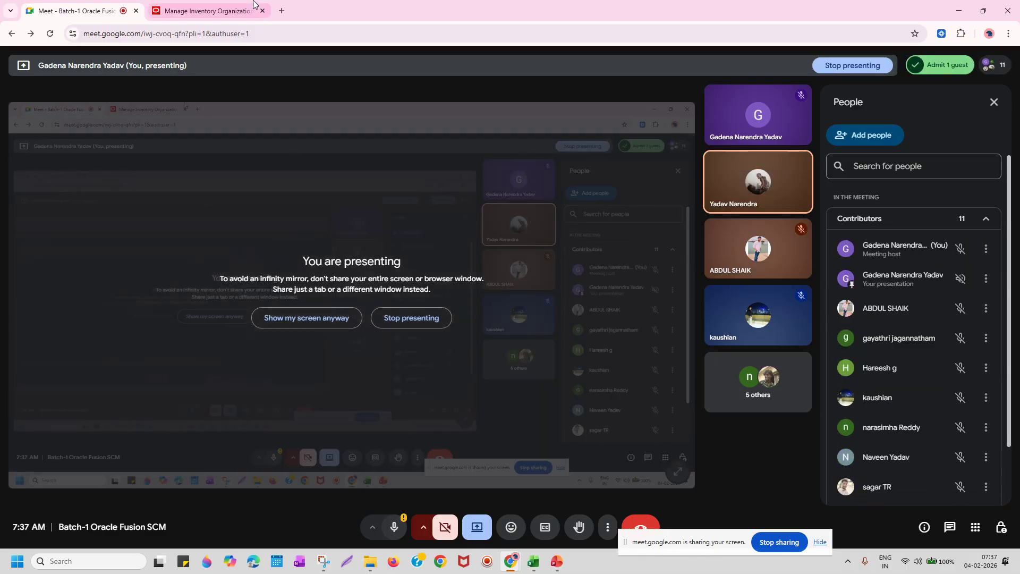
{"action": "left_click", "coordinate": [248, 18]}
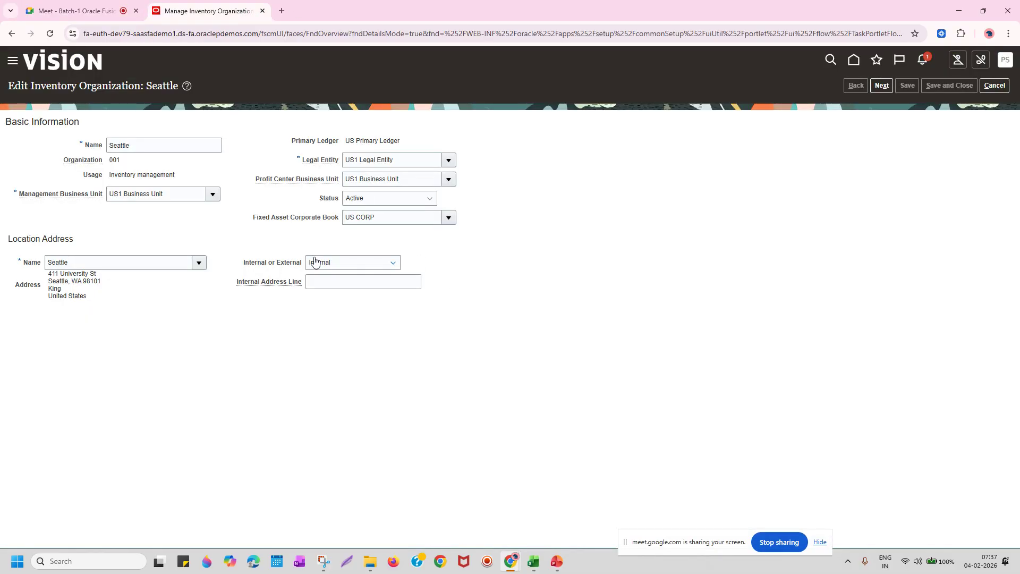
Change the inventory organization's name to Seattle-Bangalore.
{"action": "left_click", "coordinate": [151, 146]}
{"action": "type", "text": "-Banga"}
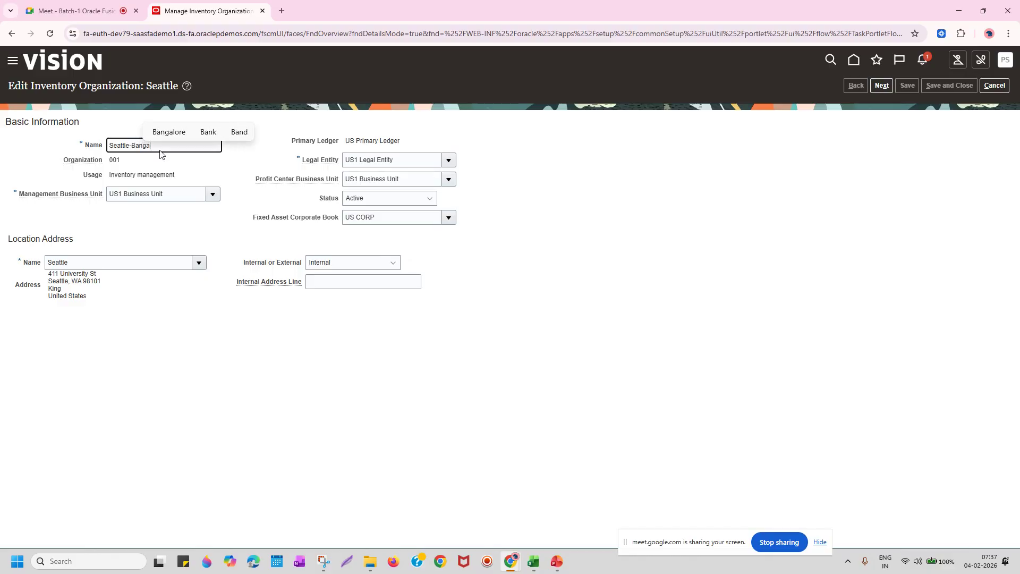
{"action": "type", "text": "lore"}
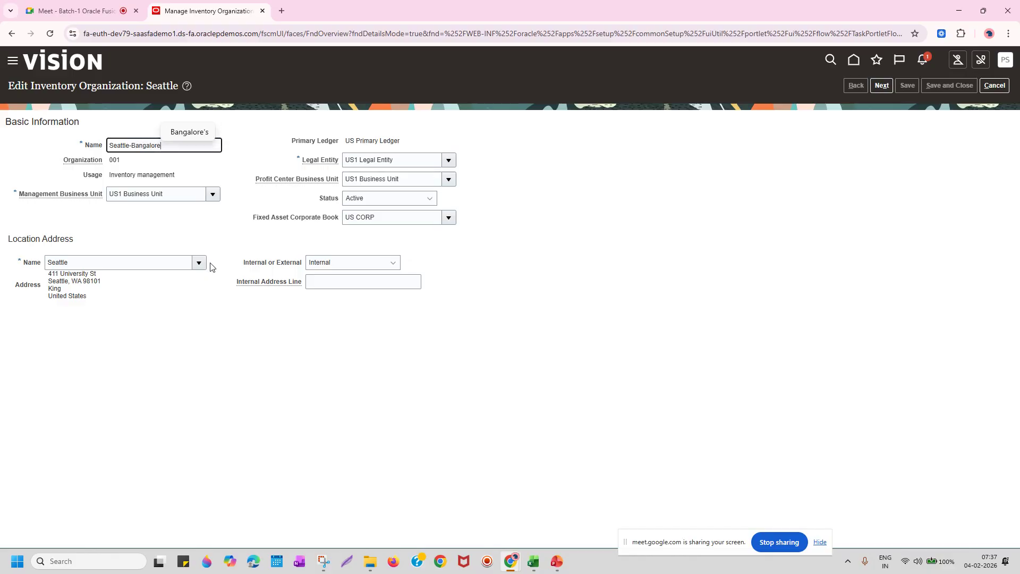
{"action": "left_click", "coordinate": [246, 396]}
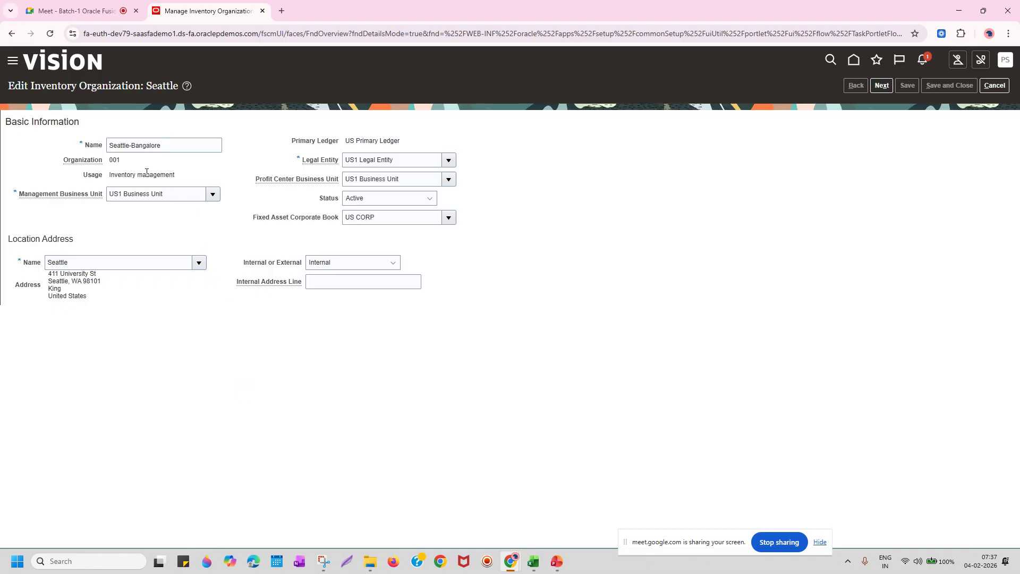
Review the inventory organization's code, management business unit, legal entity, primary ledger and location name.
{"action": "left_click_drag", "start_coordinate": [130, 160], "coordinate": [110, 161]}
{"action": "left_click_drag", "start_coordinate": [174, 194], "coordinate": [99, 196]}
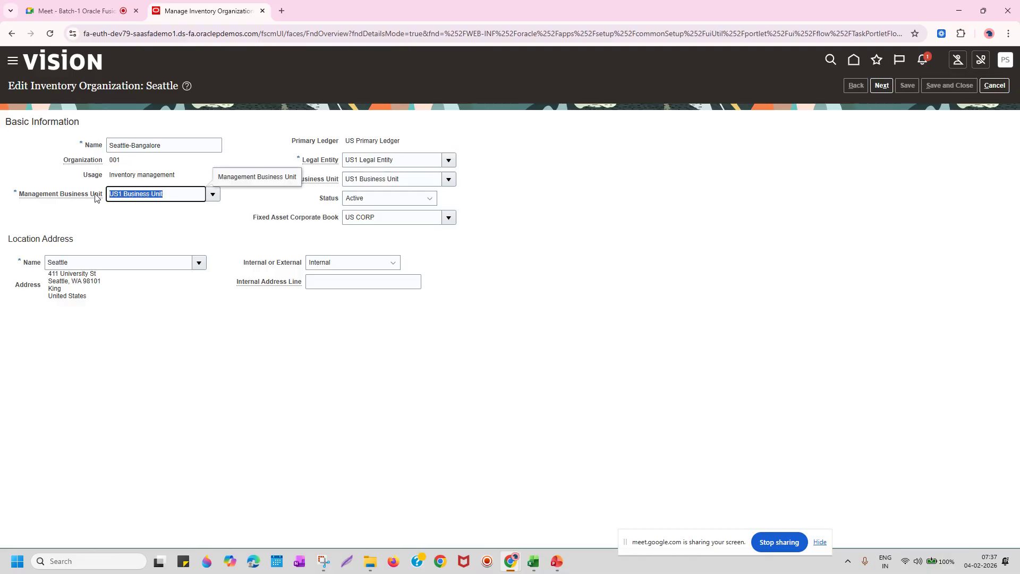
{"action": "left_click", "coordinate": [175, 194]}
{"action": "left_click_drag", "start_coordinate": [394, 160], "coordinate": [343, 160]}
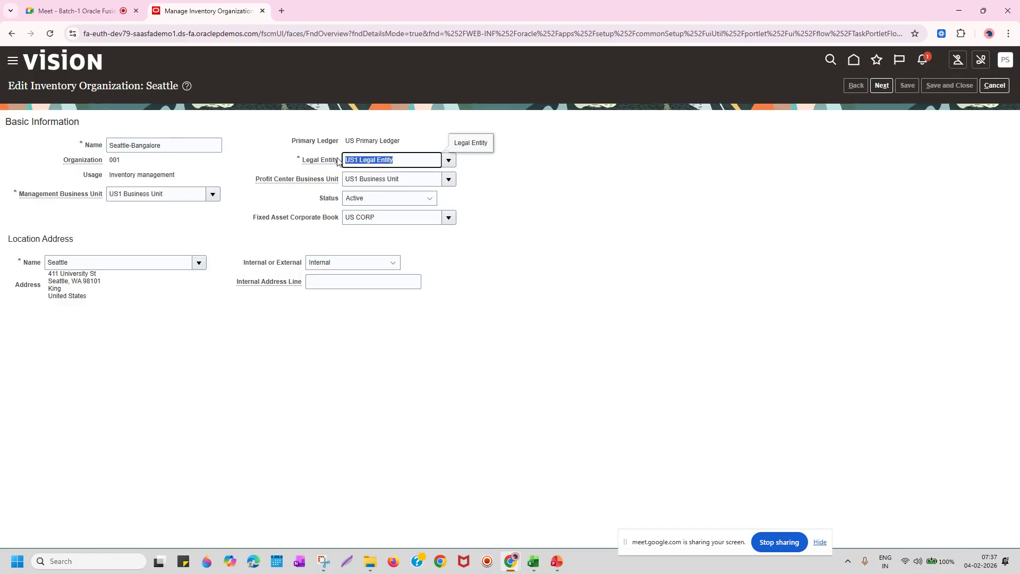
{"action": "left_click_drag", "start_coordinate": [406, 141], "coordinate": [349, 142]}
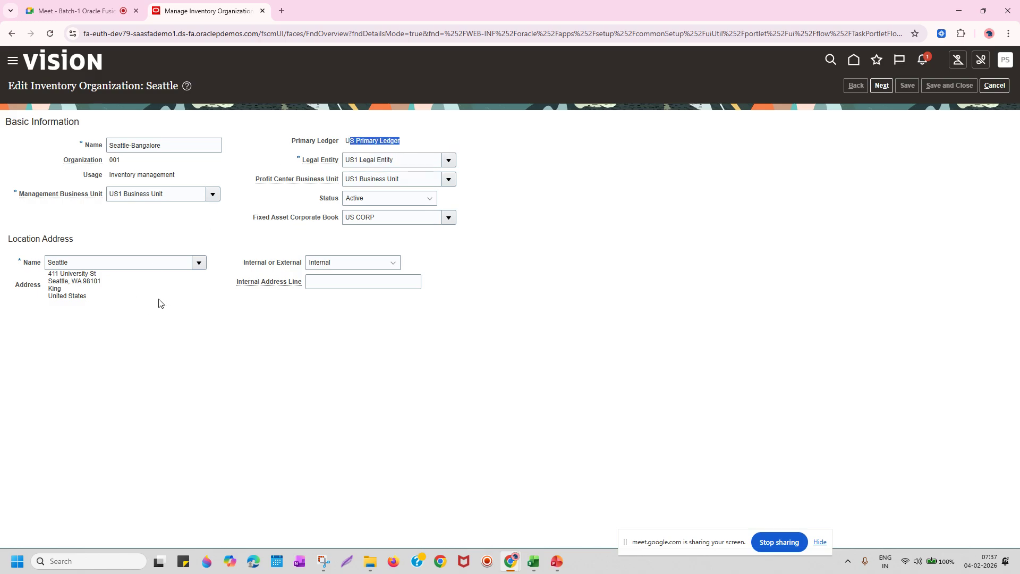
{"action": "left_click", "coordinate": [482, 200]}
{"action": "left_click_drag", "start_coordinate": [100, 267], "coordinate": [43, 270]}
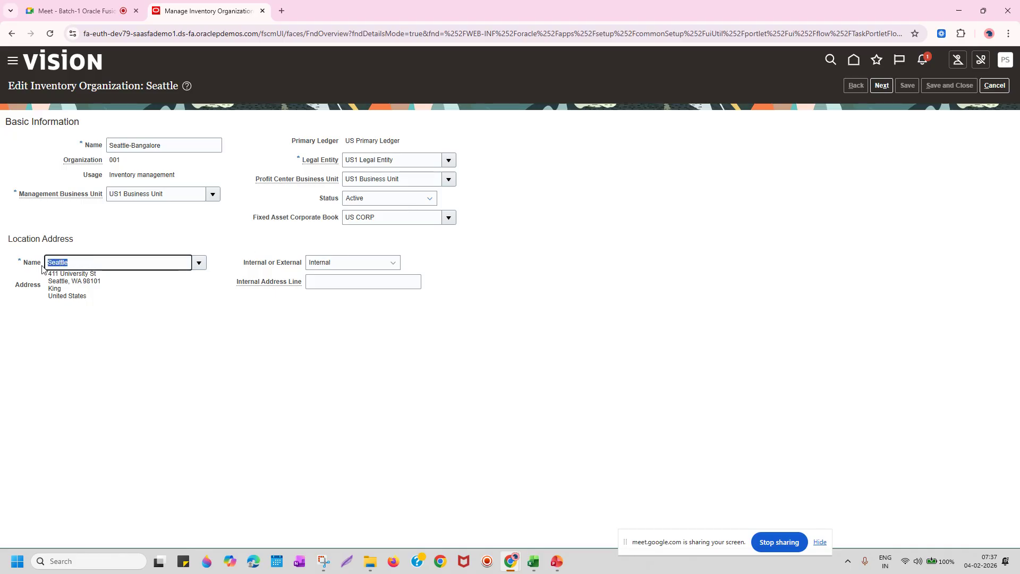
Continue to the Manage Inventory Organization Parameters page and highlight the Item Master Organization label.
{"action": "left_click", "coordinate": [882, 85]}
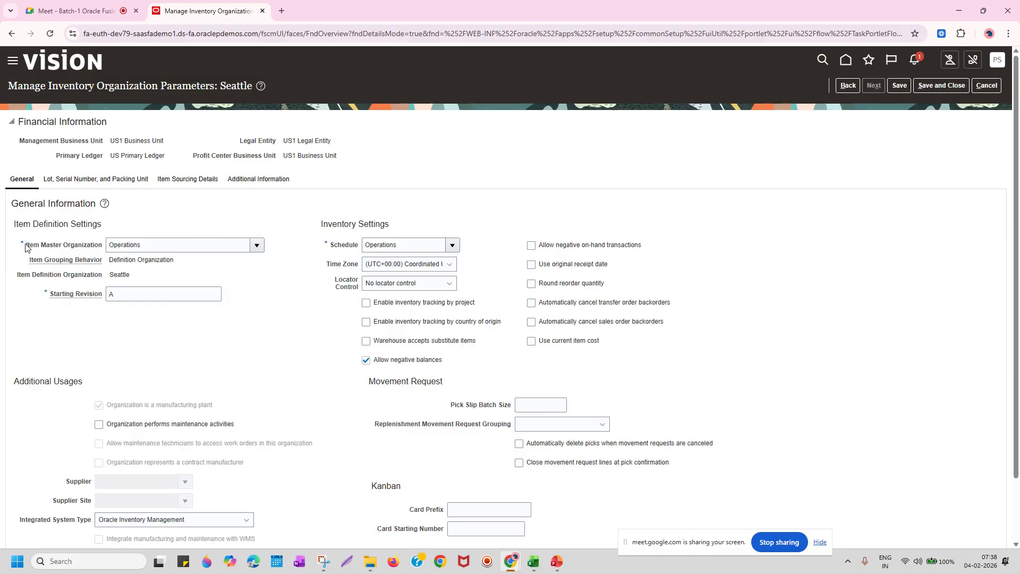
{"action": "left_click_drag", "start_coordinate": [25, 246], "coordinate": [101, 249]}
Switch to the Excel workbook and move the Manage Inventory Organization navigation path from the Master Org row to the Inventory row, cell F24.
{"action": "left_click", "coordinate": [533, 562]}
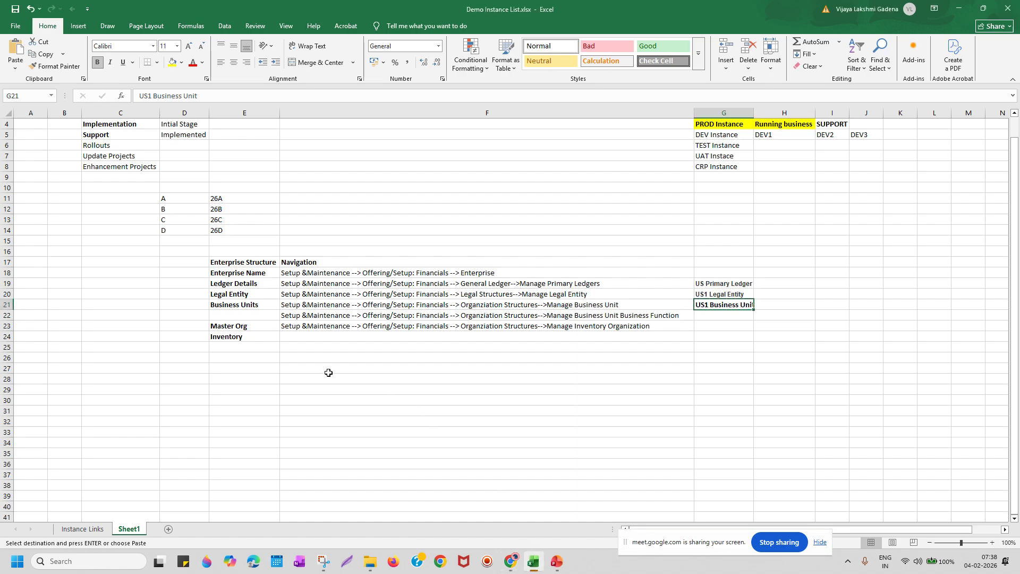
{"action": "left_click", "coordinate": [659, 325]}
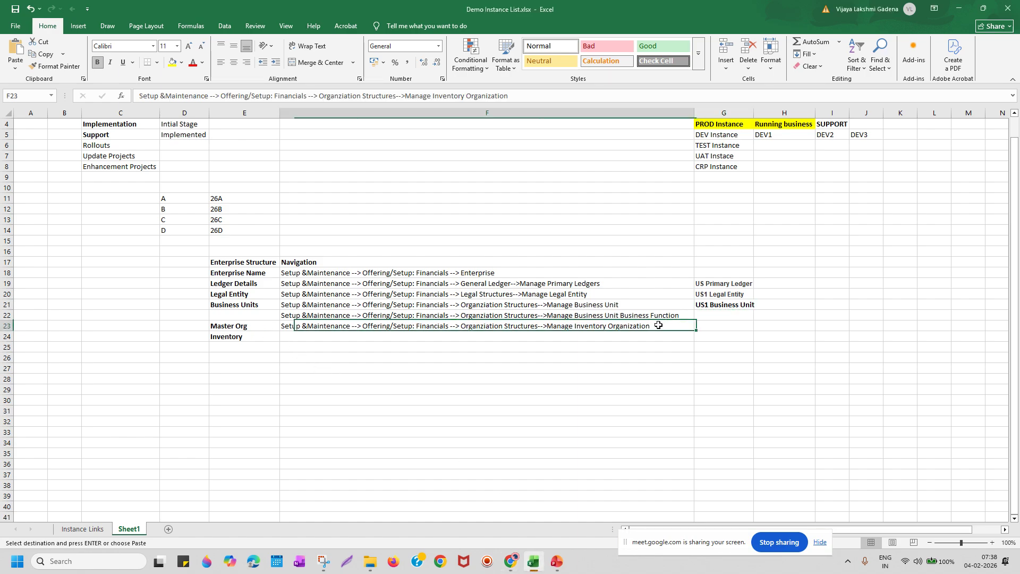
{"action": "key", "text": "ctrl+c"}
{"action": "left_click", "coordinate": [565, 336]}
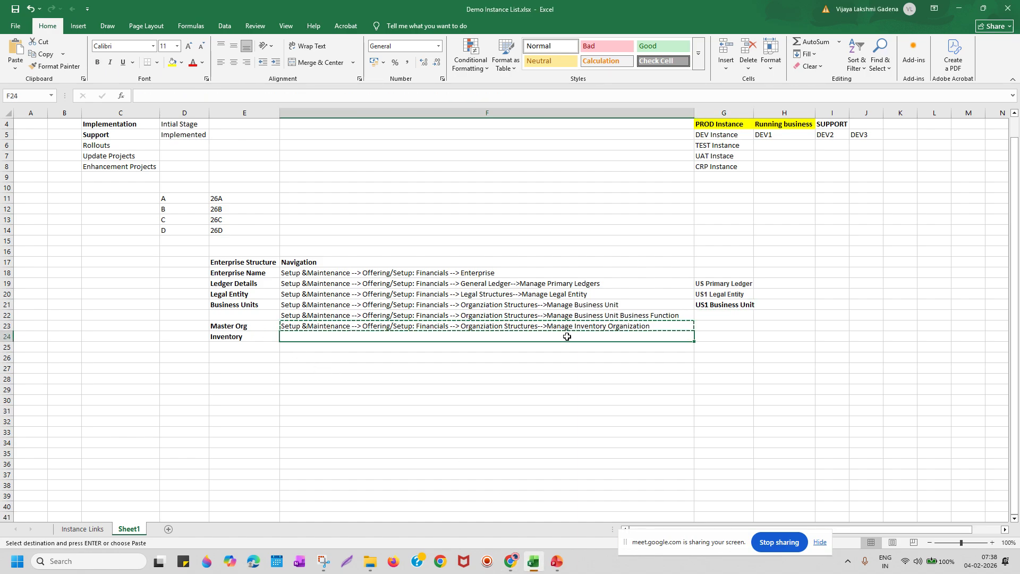
{"action": "key", "text": "ctrl+v"}
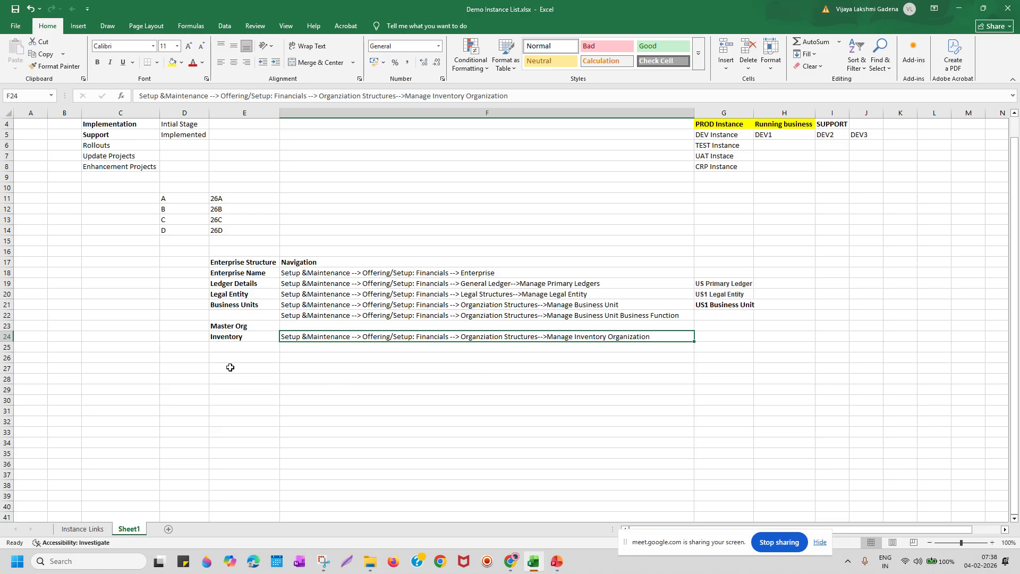
Enter "Master Records" in D23 beside Master Org and fit column D's width to its contents.
{"action": "left_click", "coordinate": [182, 327]}
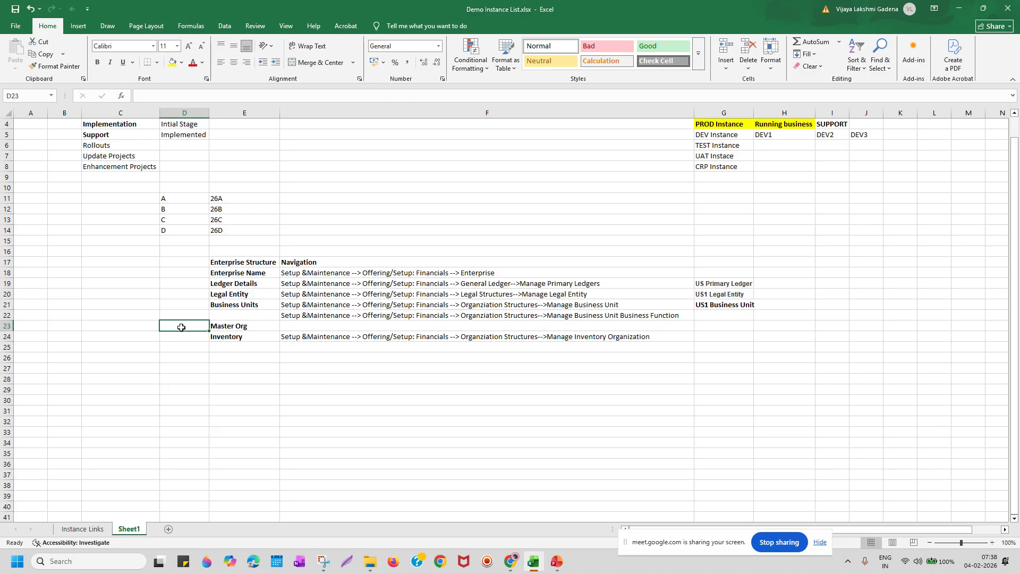
{"action": "type", "text": "Master Records"}
{"action": "key", "text": "Tab"}
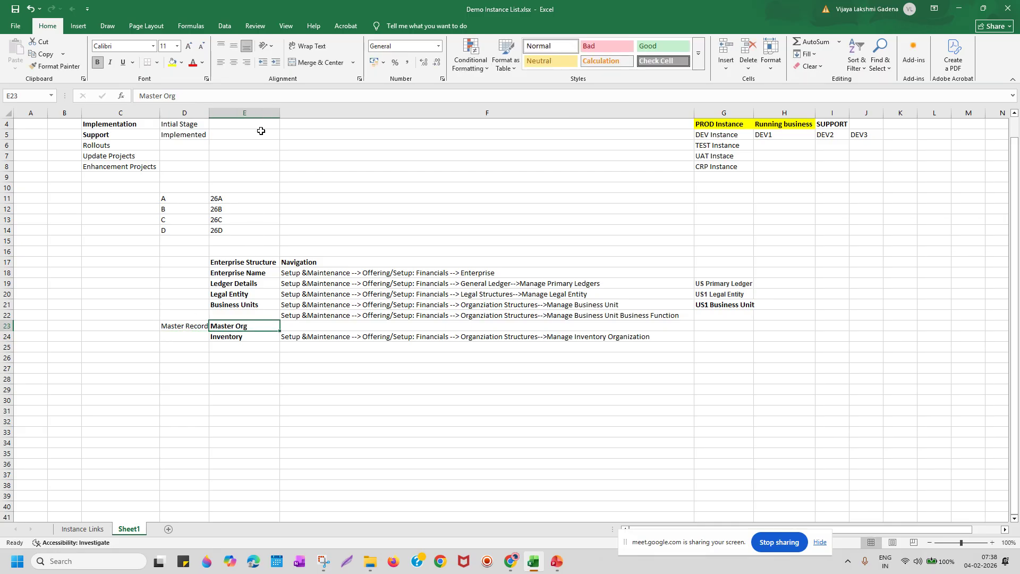
{"action": "double_click", "coordinate": [210, 113]}
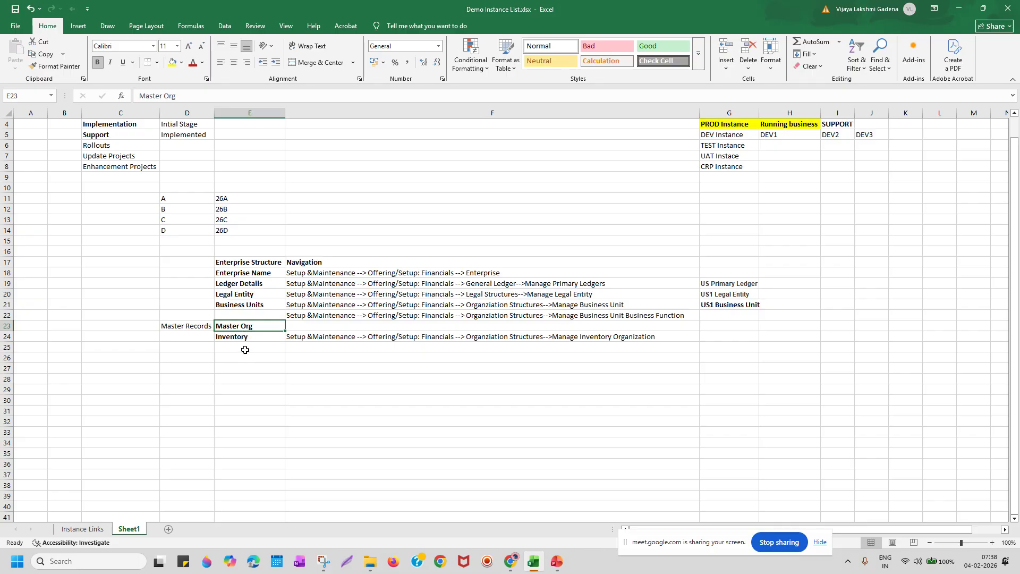
Enter the organization codes 001 and 002 as text in G24 and G25, beside the Inventory navigation path.
{"action": "left_click", "coordinate": [726, 338]}
{"action": "type", "text": "00"}
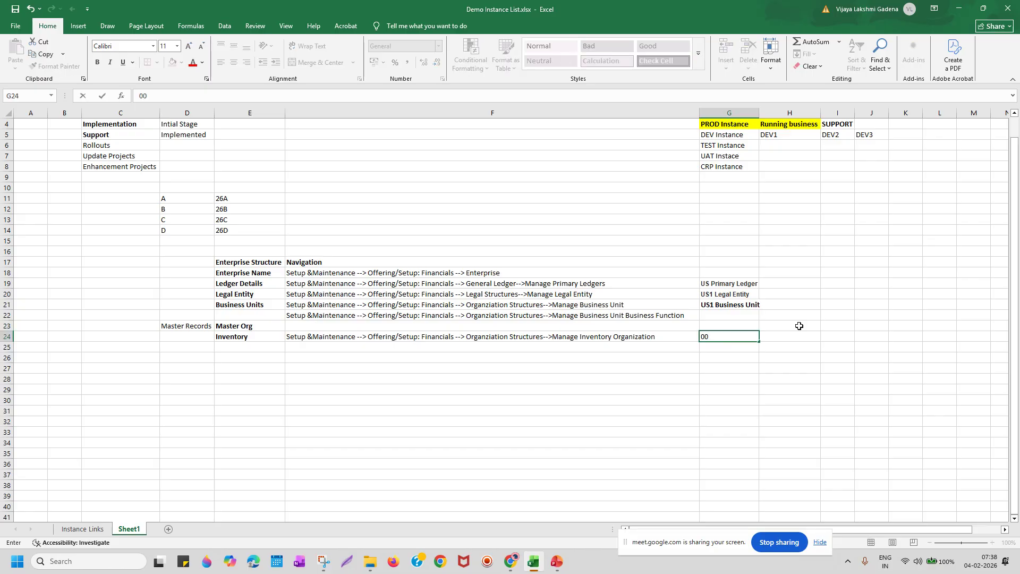
{"action": "key", "text": "BackSpace"}
{"action": "key", "text": "BackSpace"}
{"action": "type", "text": "001"}
{"action": "key", "text": "Return"}
{"action": "type", "text": "'0"}
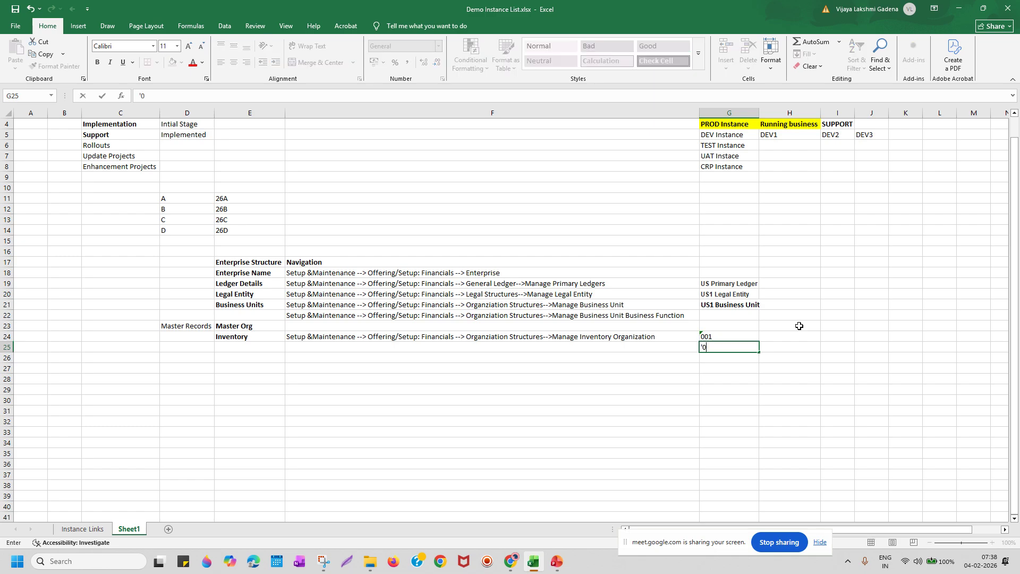
{"action": "type", "text": "02"}
{"action": "left_click", "coordinate": [751, 461]}
Enter the sample item "Tata Car" in H24 beside code 001.
{"action": "left_click", "coordinate": [778, 339]}
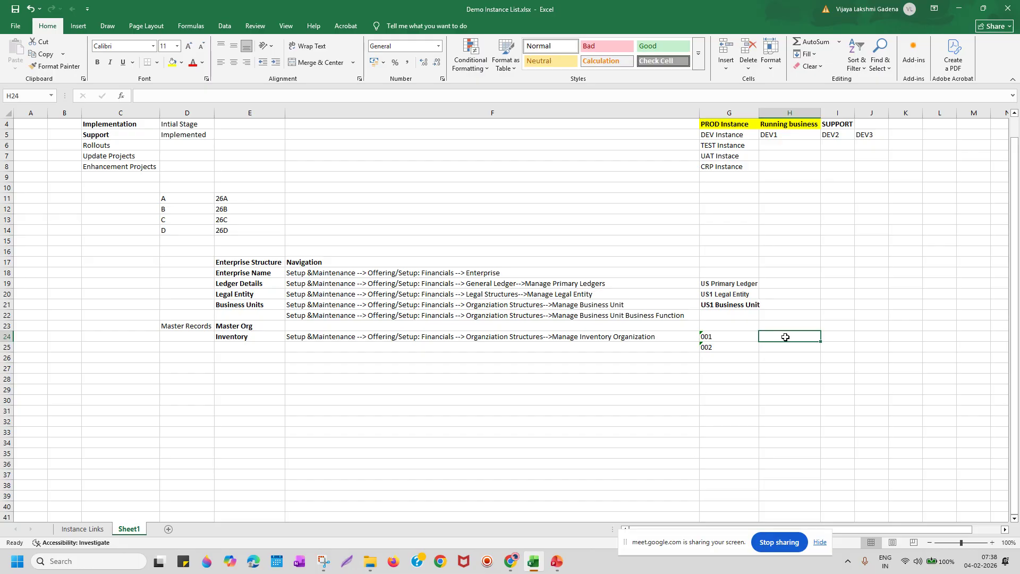
{"action": "type", "text": "Tata CAr"}
{"action": "key", "text": "BackSpace"}
{"action": "key", "text": "BackSpace"}
{"action": "type", "text": "ar"}
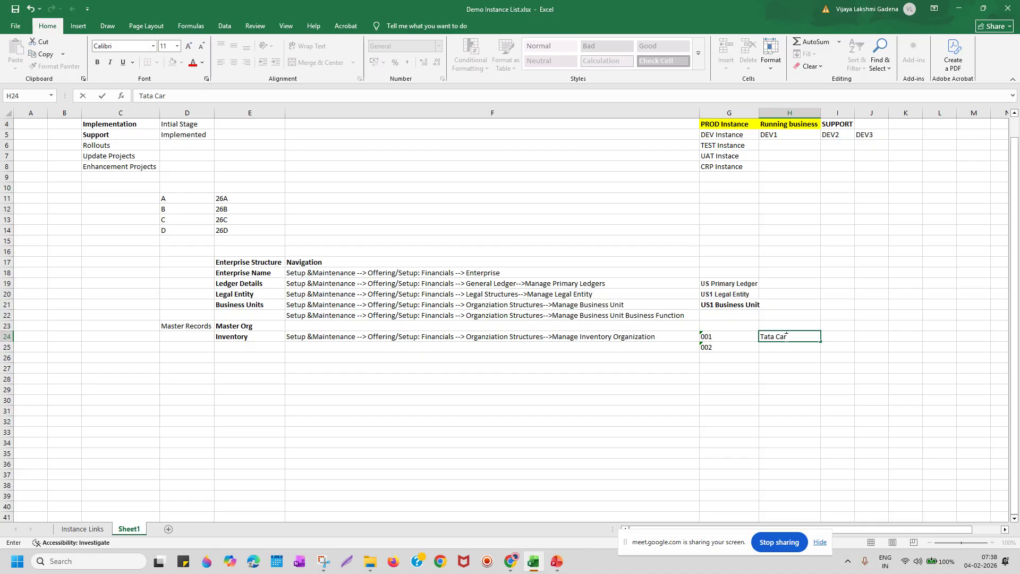
{"action": "key", "text": "Return"}
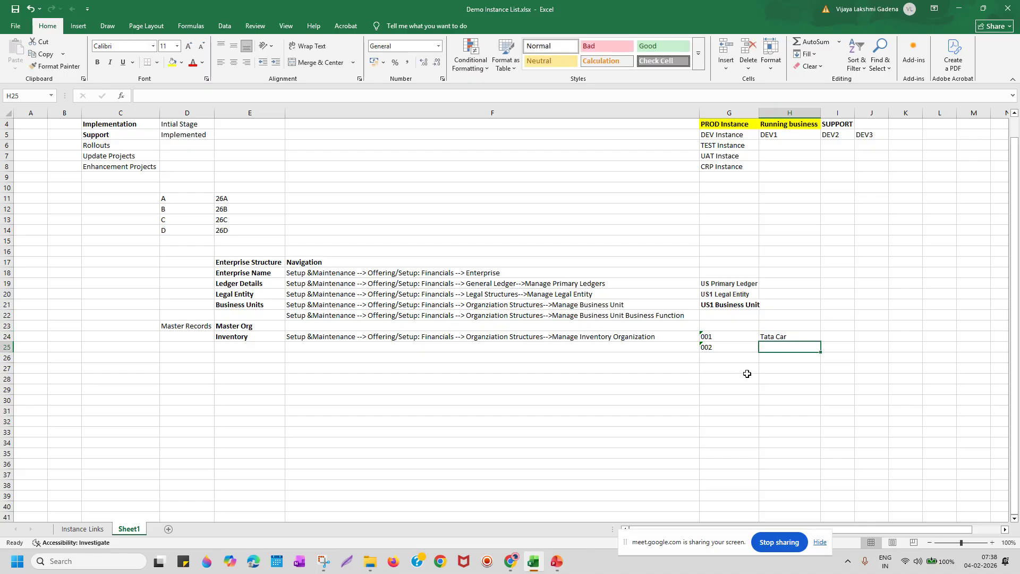
Move the "Tata Car" entry from H24 to D23, replacing the text beside Master Org.
{"action": "left_click", "coordinate": [785, 337]}
{"action": "left_click_drag", "start_coordinate": [786, 337], "coordinate": [786, 429]}
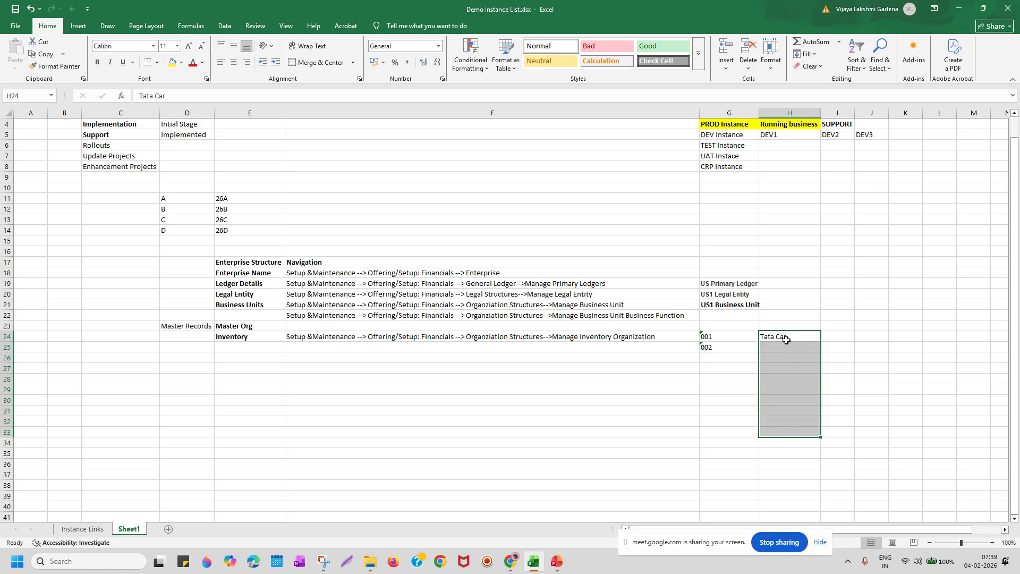
{"action": "left_click", "coordinate": [789, 339]}
{"action": "key", "text": "ctrl+c"}
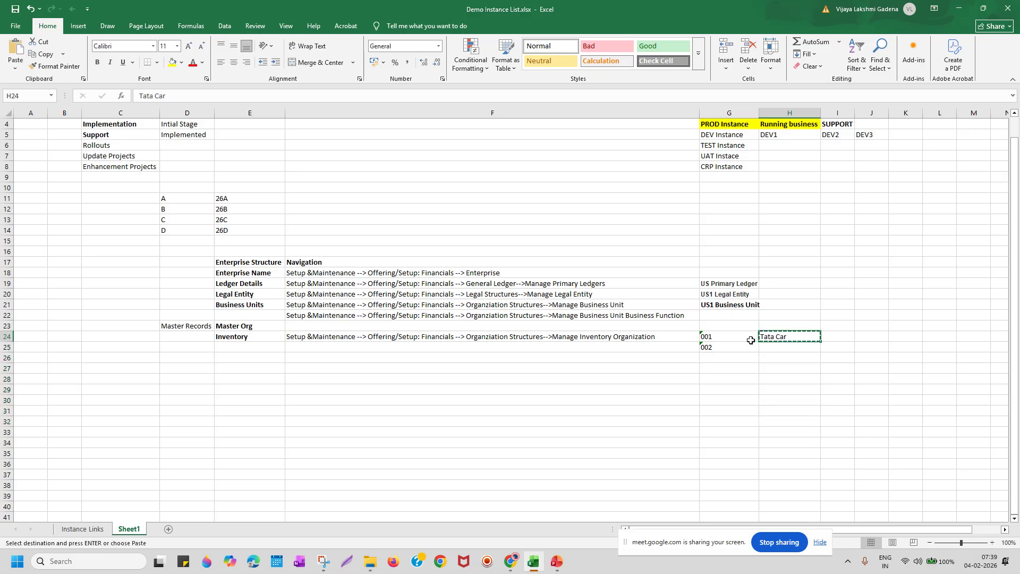
{"action": "left_click", "coordinate": [190, 326]}
{"action": "key", "text": "ctrl+v"}
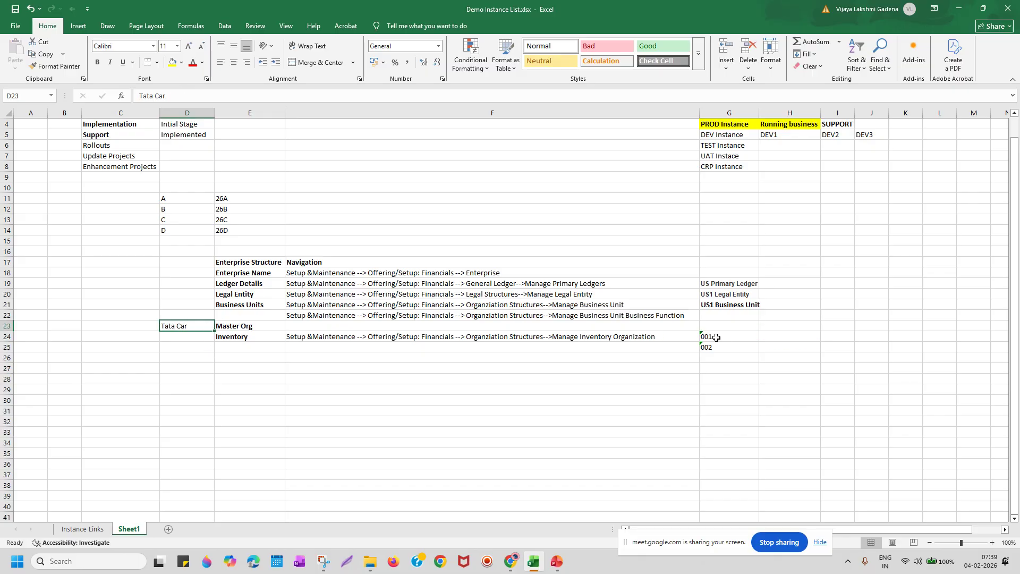
Enter "Assign" in H24 and H25 beside organization codes 001 and 002.
{"action": "left_click", "coordinate": [770, 339]}
{"action": "type", "text": "A"}
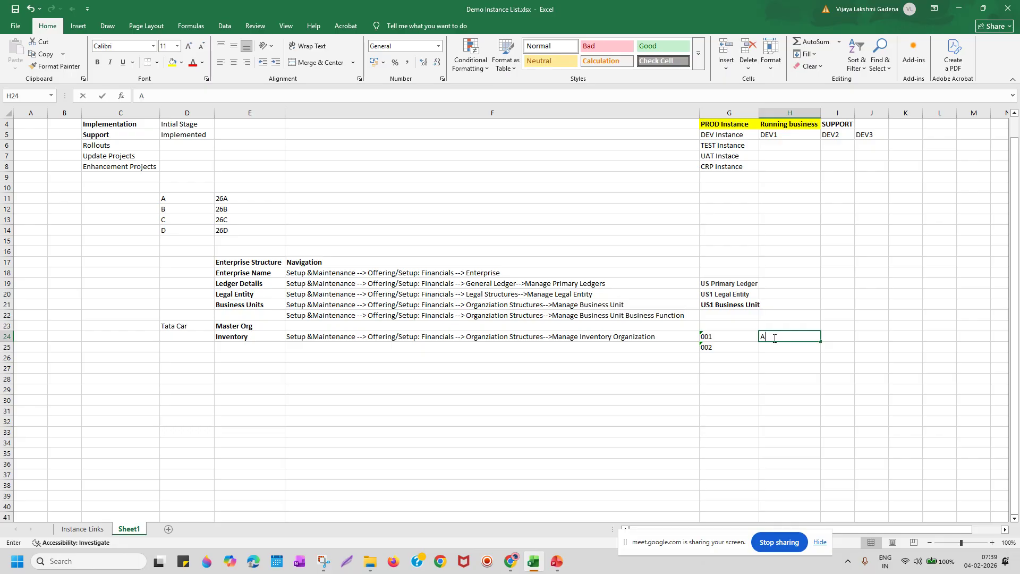
{"action": "type", "text": "ssign"}
{"action": "key", "text": "Return"}
{"action": "type", "text": "Ass"}
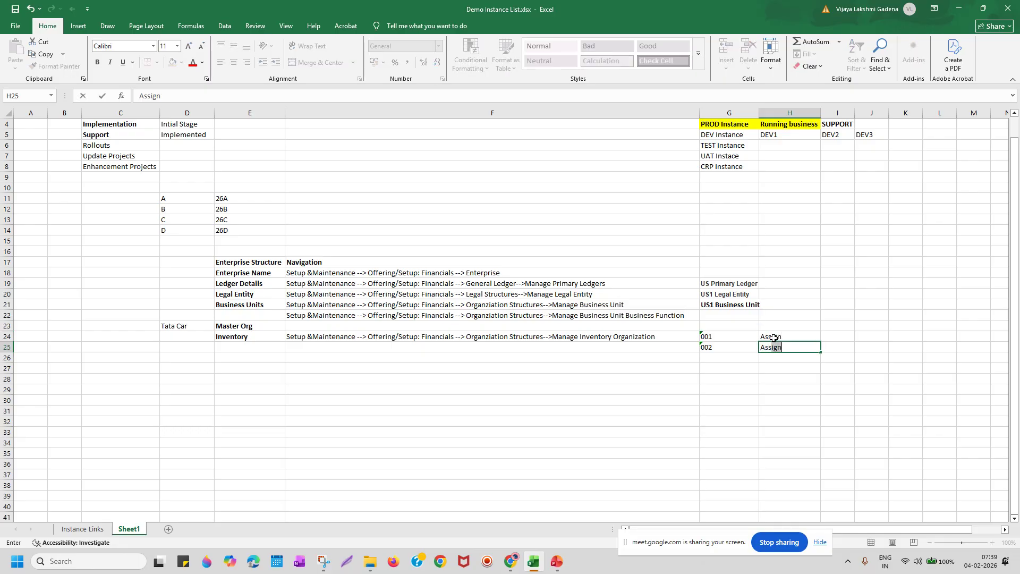
{"action": "key", "text": "Tab"}
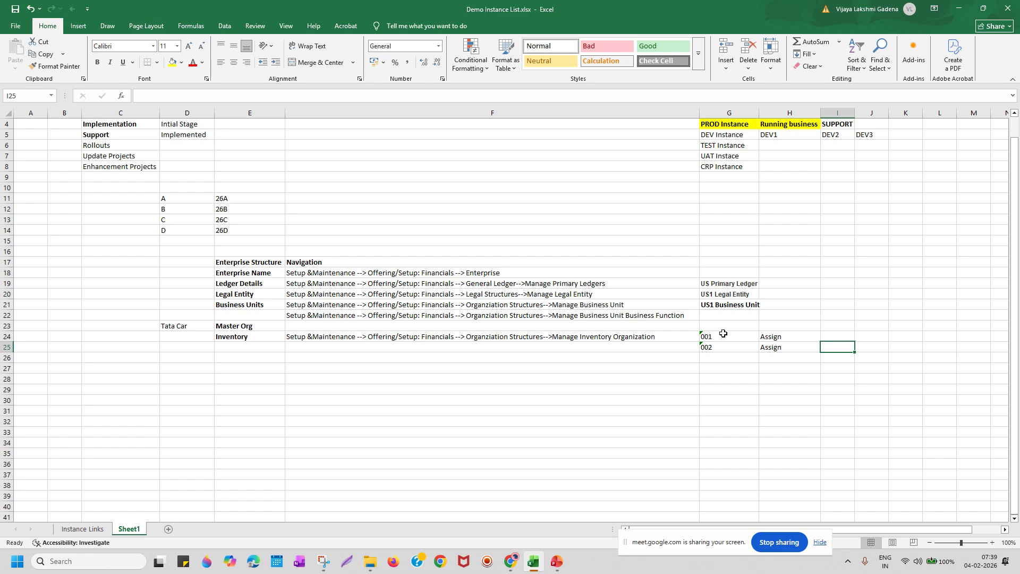
Review the two organization codes against the Inventory and Master Org rows of the enterprise structure.
{"action": "left_click_drag", "start_coordinate": [722, 336], "coordinate": [721, 345]}
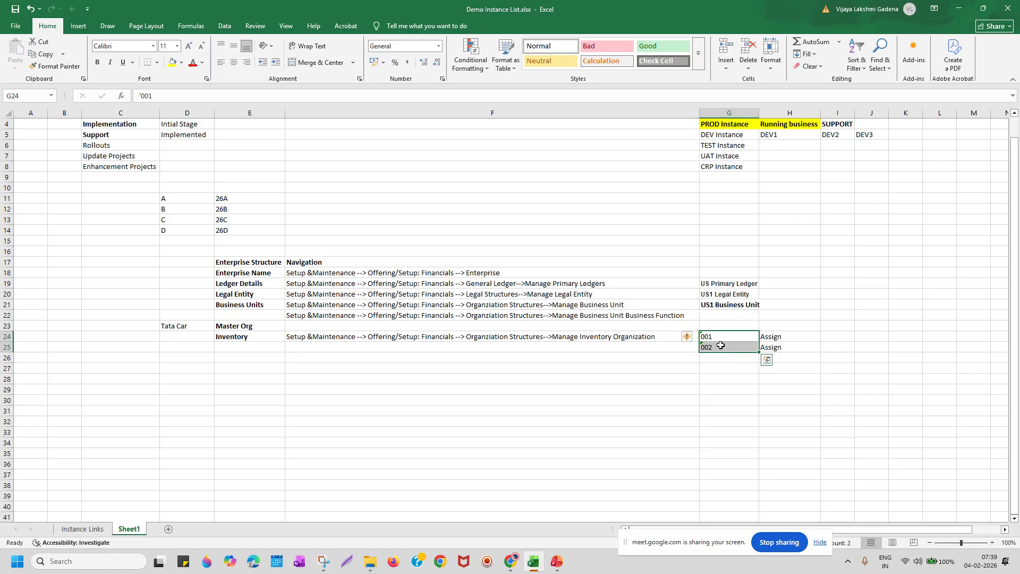
{"action": "left_click", "coordinate": [250, 338]}
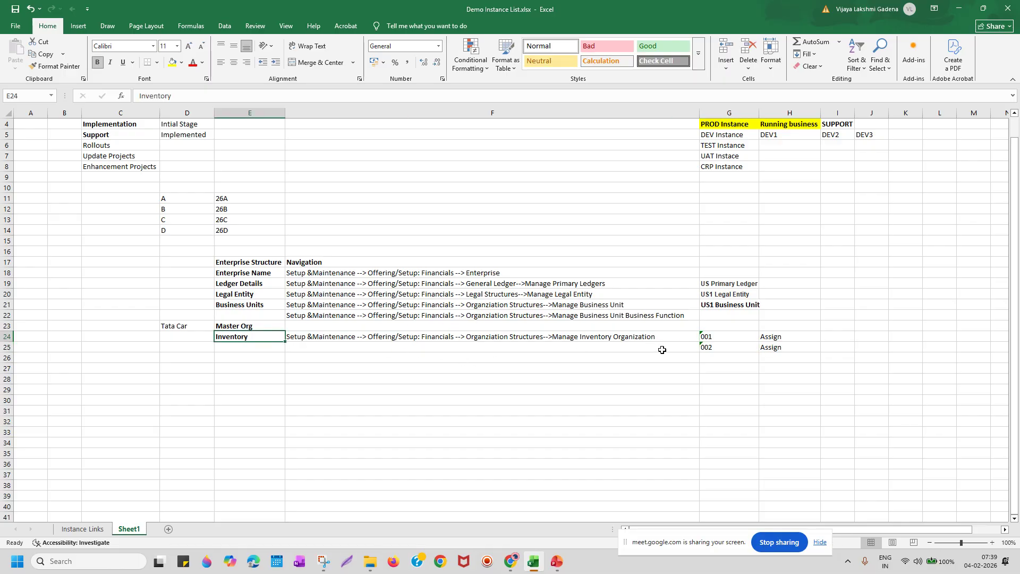
{"action": "left_click", "coordinate": [255, 326]}
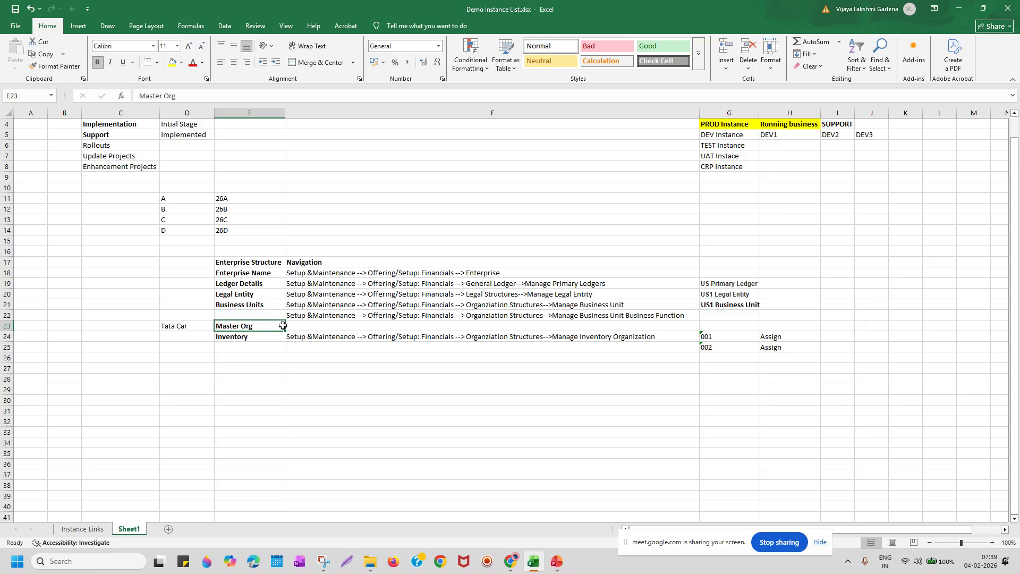
{"action": "left_click", "coordinate": [266, 337]}
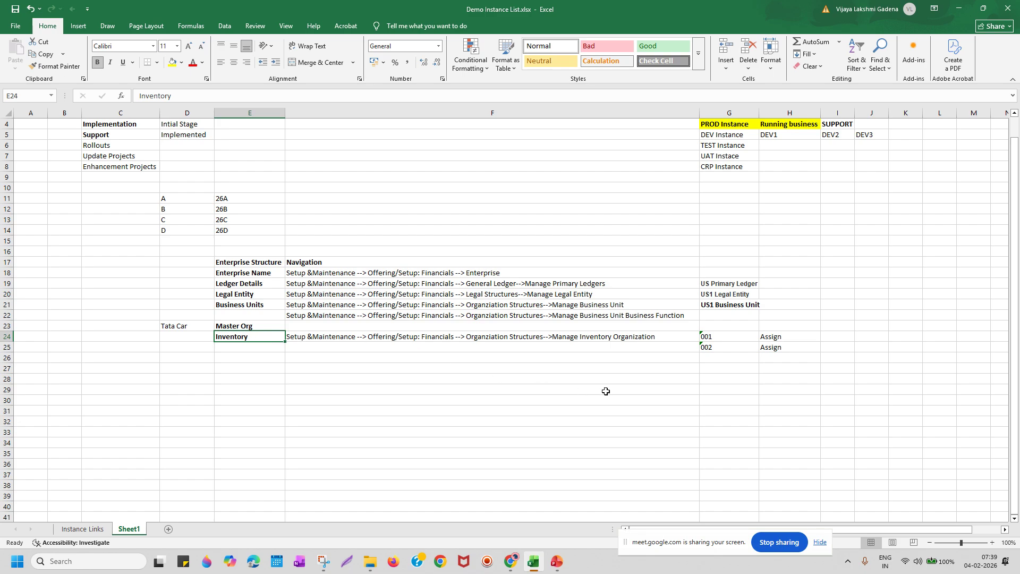
Switch to the browser, check the Google Meet participants and return to the Oracle inventory organization parameters page.
{"action": "key", "text": "alt+Tab"}
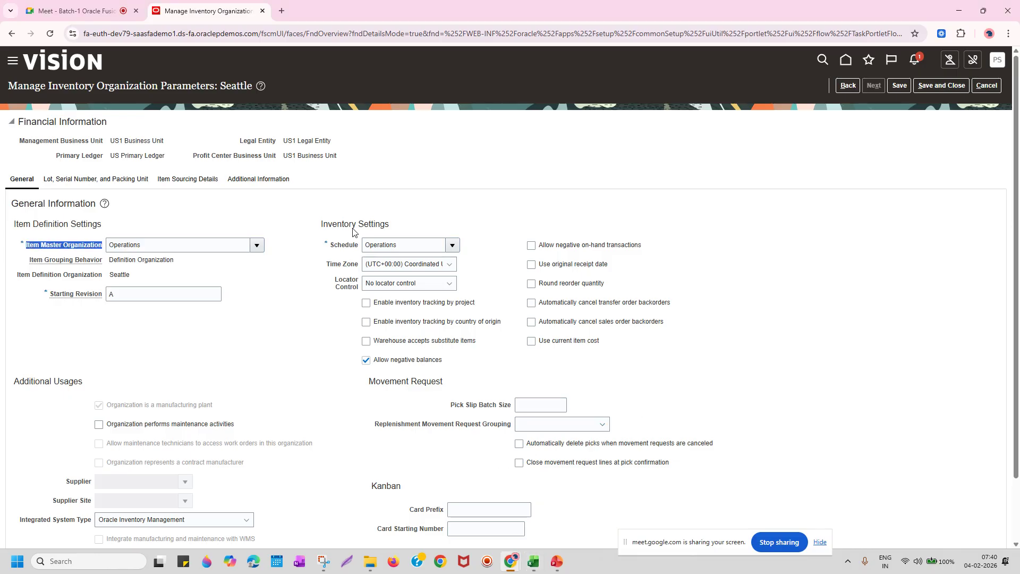
{"action": "left_click", "coordinate": [85, 11]}
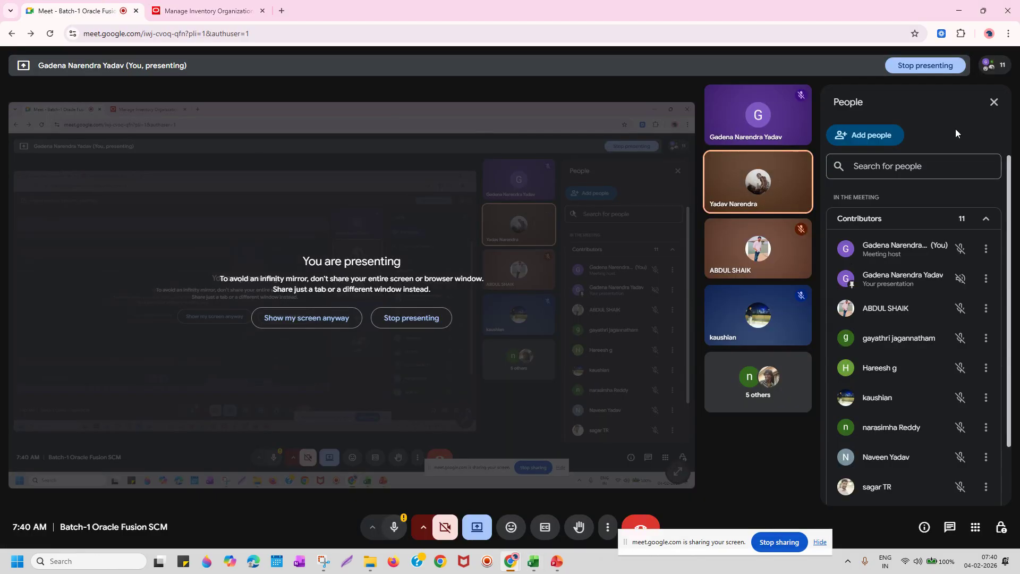
{"action": "left_click", "coordinate": [208, 10]}
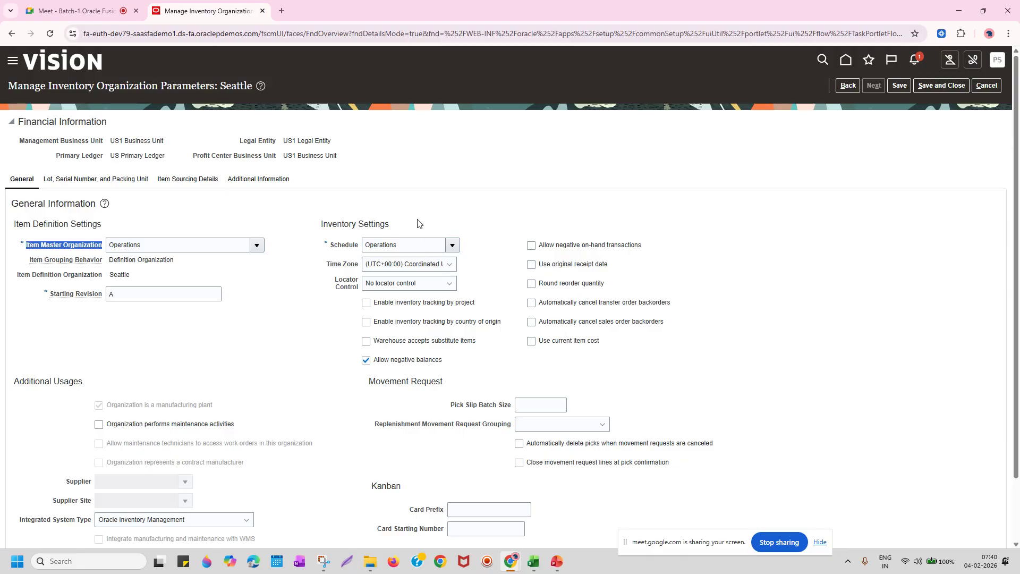
Review the parameters page title and the Starting Revision setting, and open the Lot, Serial Number, and Packing Unit parameters.
{"action": "left_click", "coordinate": [436, 211]}
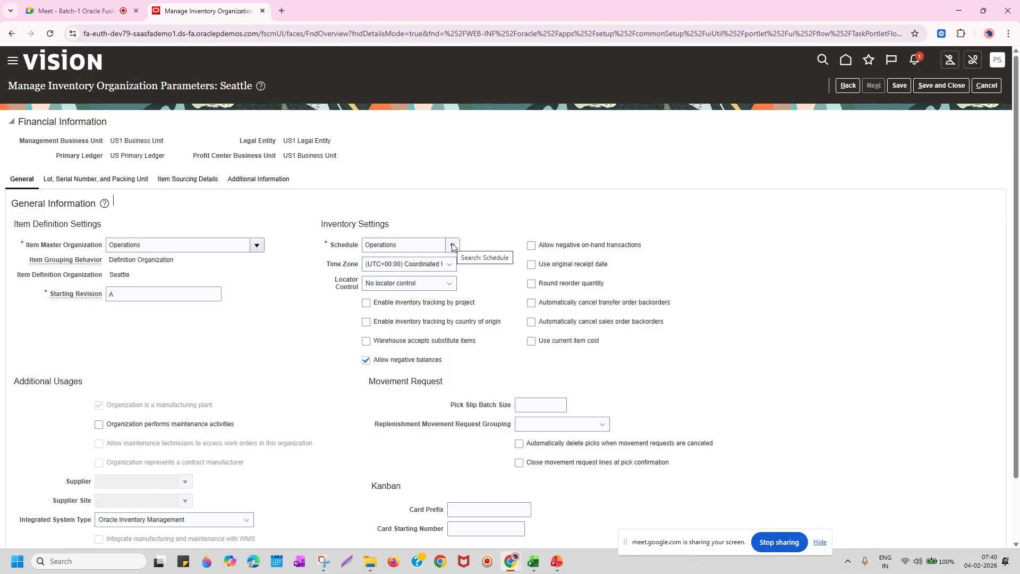
{"action": "left_click_drag", "start_coordinate": [8, 88], "coordinate": [238, 95]}
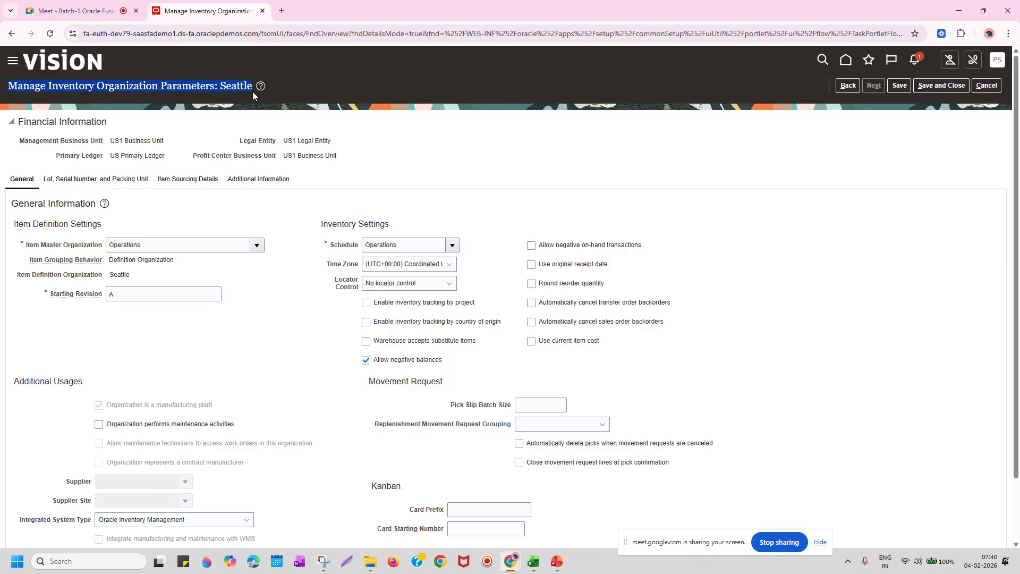
{"action": "left_click", "coordinate": [178, 95]}
{"action": "left_click_drag", "start_coordinate": [161, 85], "coordinate": [215, 85]}
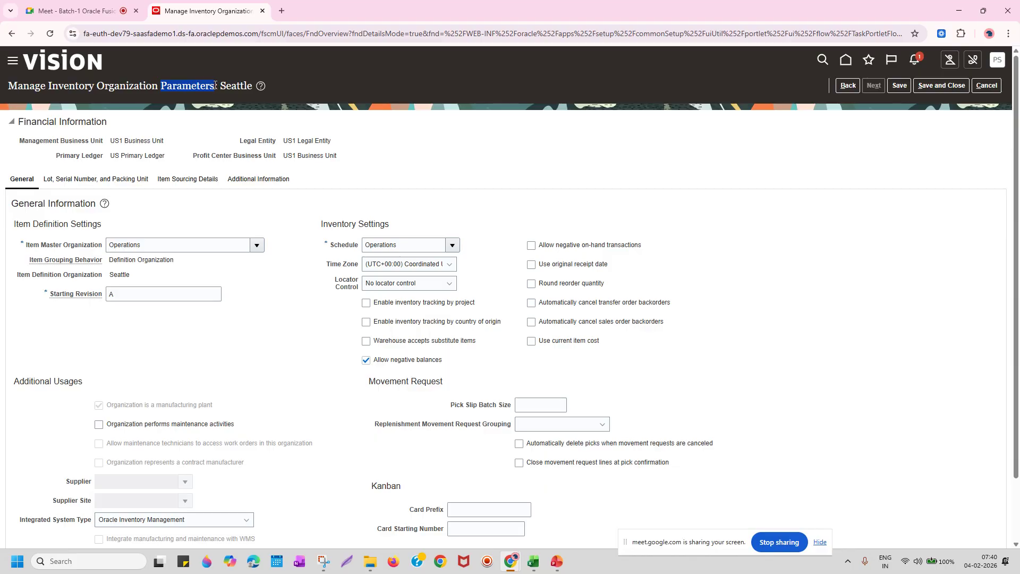
{"action": "left_click", "coordinate": [140, 293]}
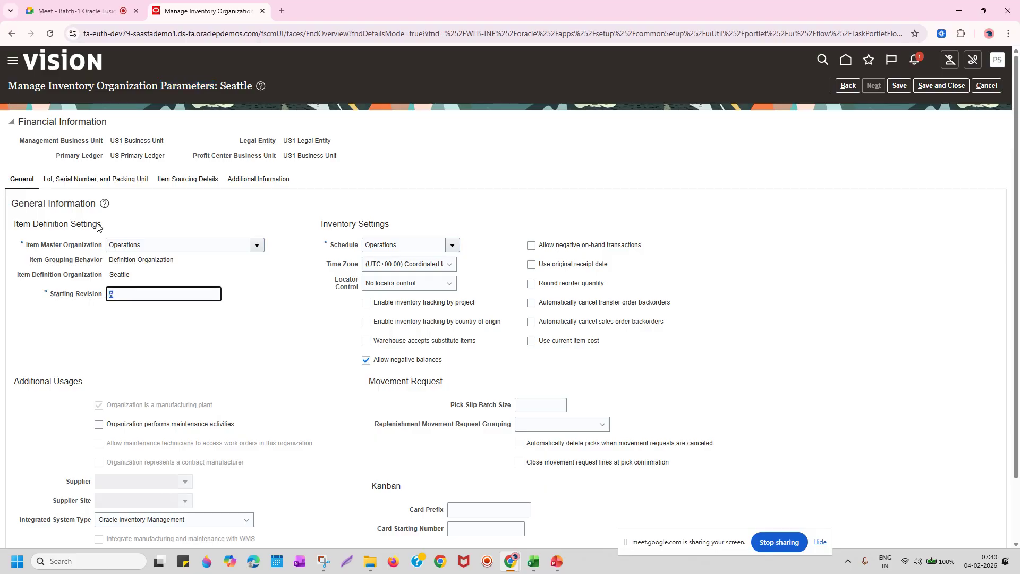
{"action": "left_click", "coordinate": [61, 181]}
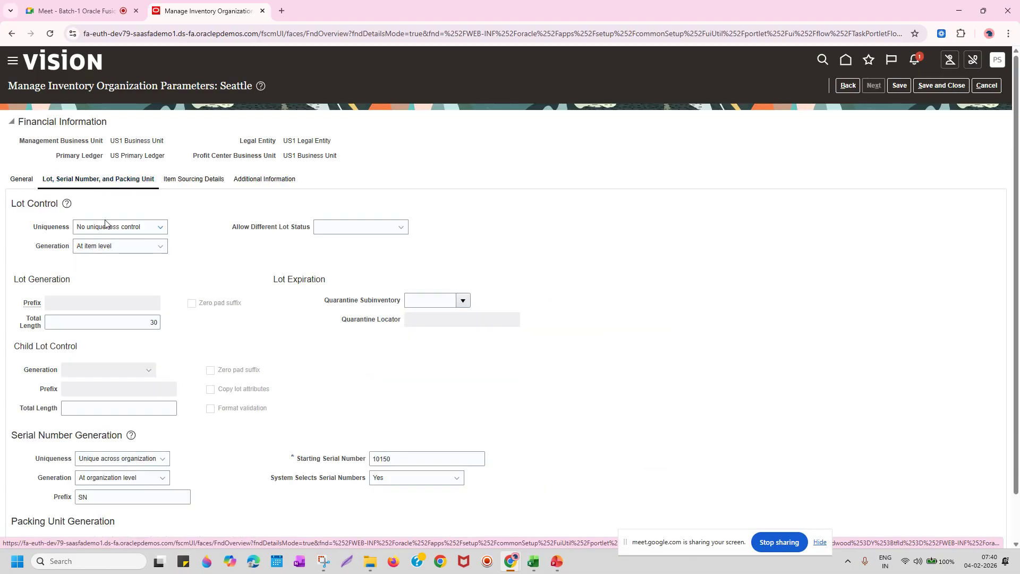
Examine the General and the Lot, Serial Number, and Packing Unit parameters of the Seattle inventory organization.
{"action": "scroll", "coordinate": [39, 407], "scroll_direction": "down", "scroll_amount": 1}
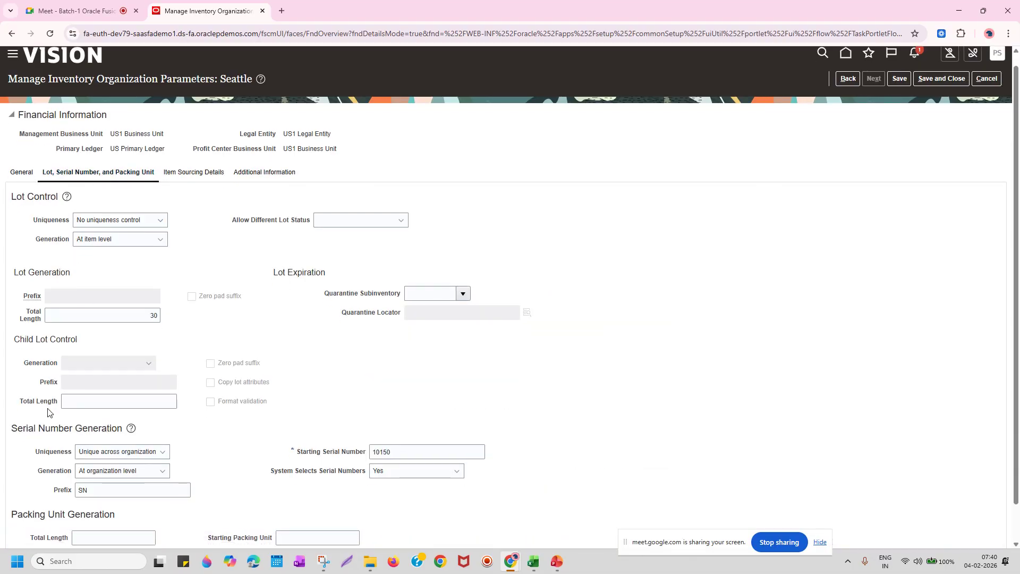
{"action": "scroll", "coordinate": [195, 271], "scroll_direction": "up", "scroll_amount": 1}
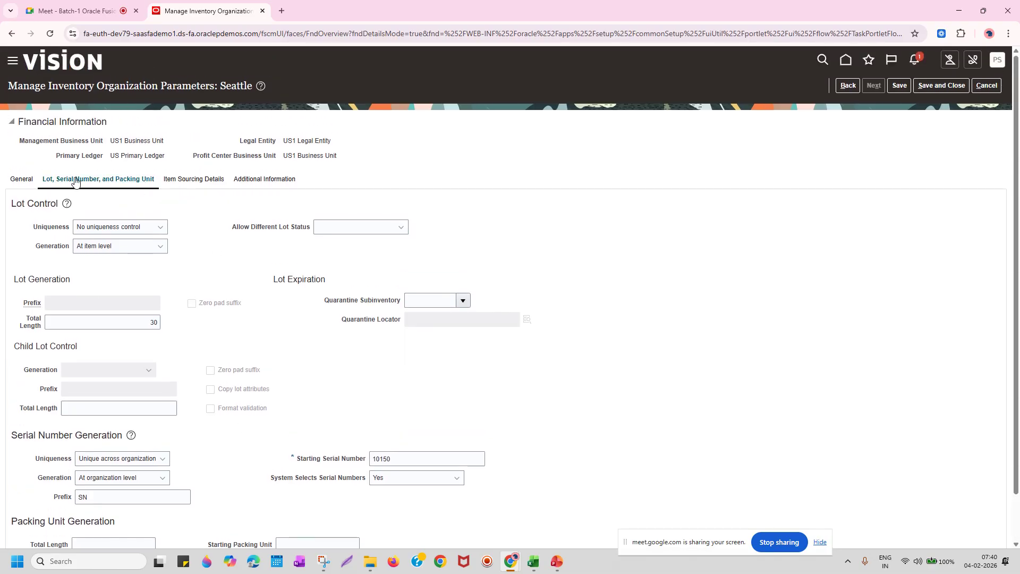
{"action": "left_click", "coordinate": [19, 180]}
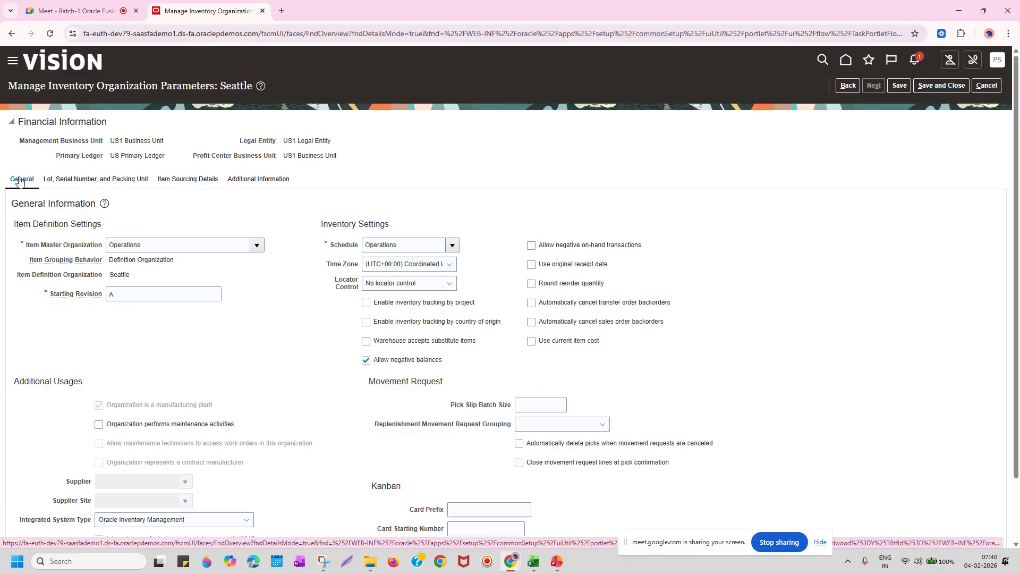
{"action": "scroll", "coordinate": [420, 282], "scroll_direction": "down", "scroll_amount": 1}
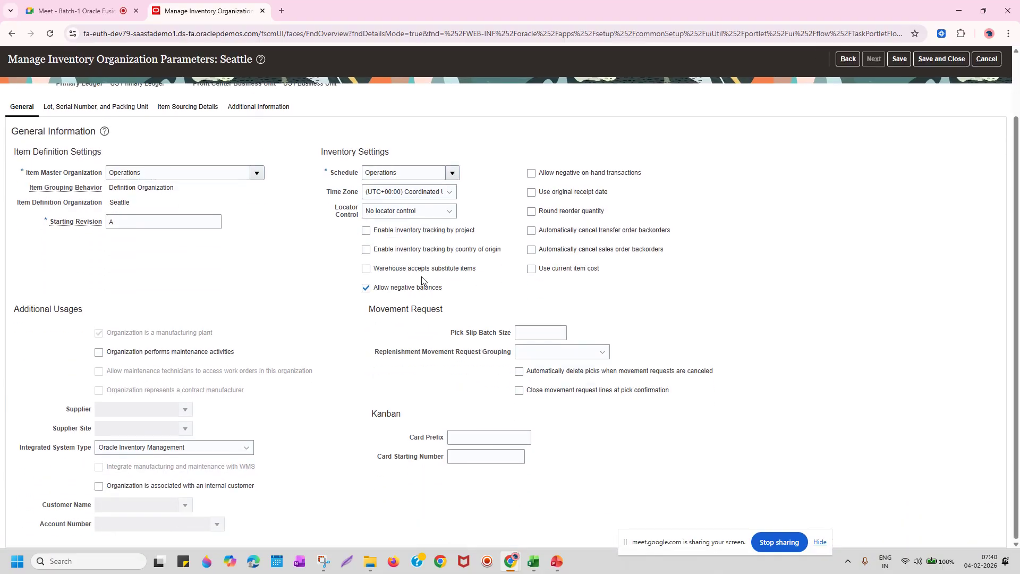
{"action": "scroll", "coordinate": [348, 325], "scroll_direction": "up", "scroll_amount": 1}
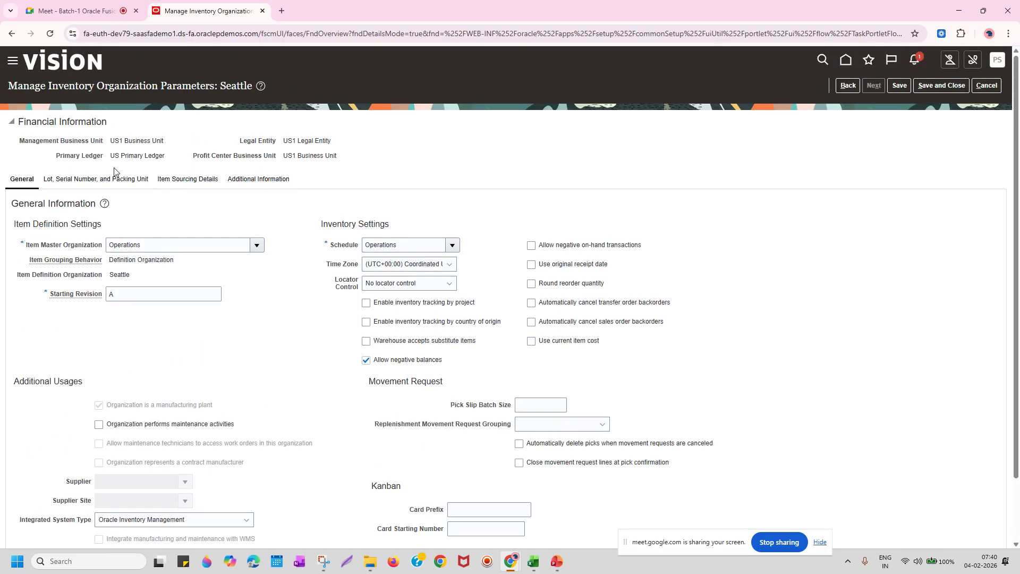
{"action": "left_click", "coordinate": [93, 180]}
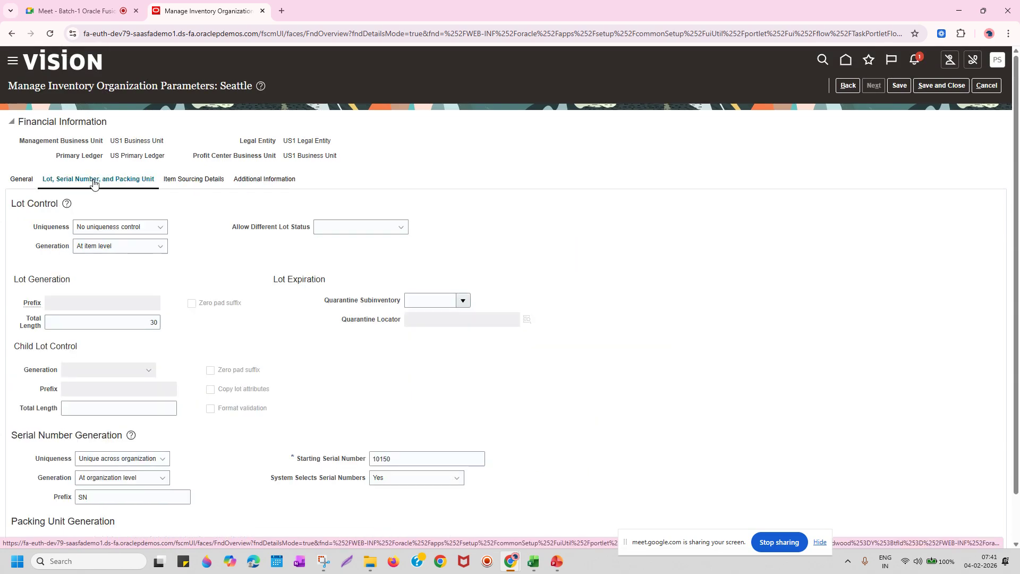
{"action": "scroll", "coordinate": [133, 226], "scroll_direction": "down", "scroll_amount": 1}
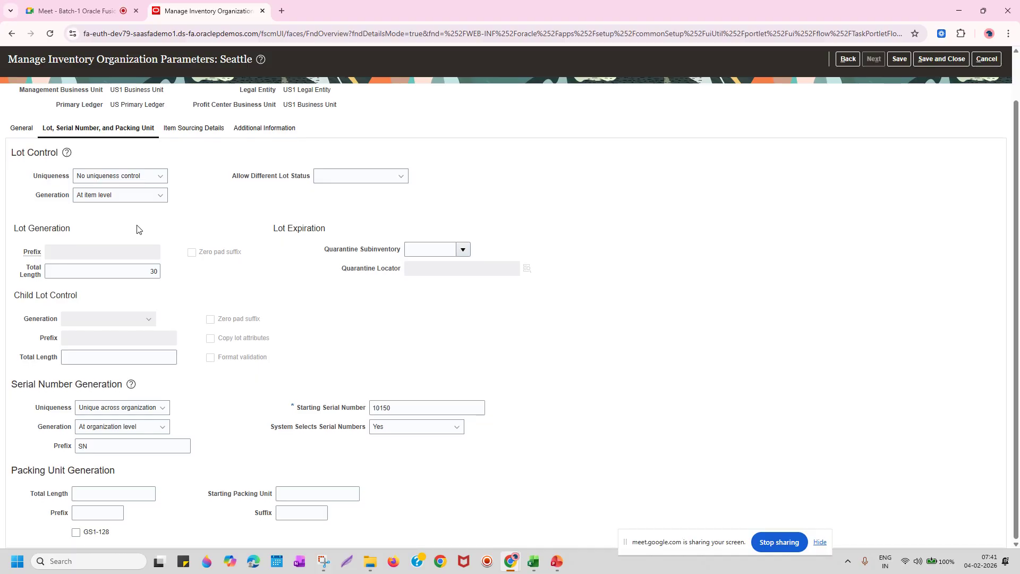
{"action": "scroll", "coordinate": [150, 229], "scroll_direction": "up", "scroll_amount": 1}
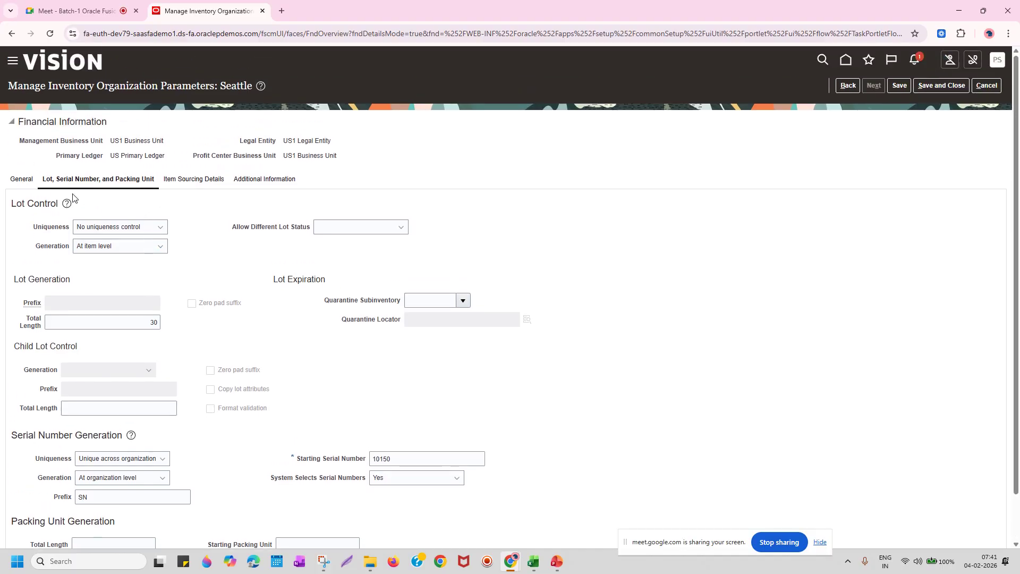
{"action": "left_click", "coordinate": [24, 181]}
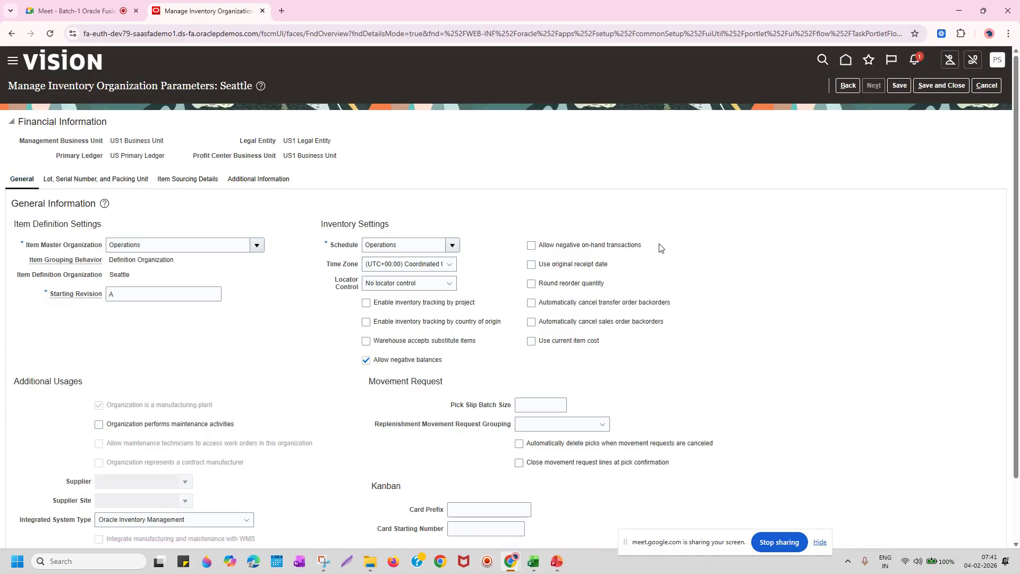
{"action": "scroll", "coordinate": [682, 245], "scroll_direction": "down", "scroll_amount": 1}
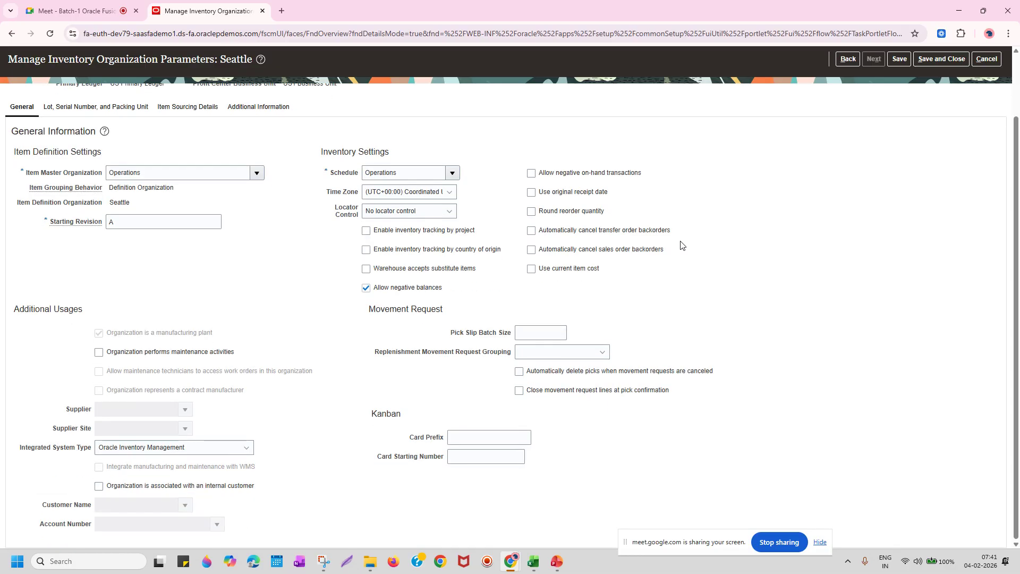
{"action": "scroll", "coordinate": [682, 245], "scroll_direction": "up", "scroll_amount": 1}
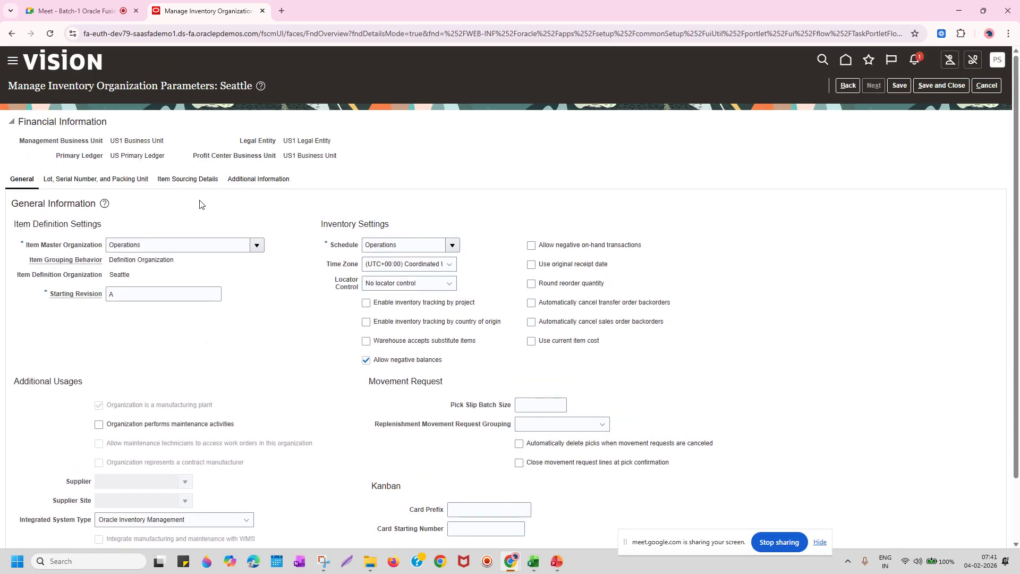
Examine the Item Sourcing Details, including Locator Order, and the Additional Information parameters, and return to the lot and serial number parameters.
{"action": "left_click", "coordinate": [194, 179]}
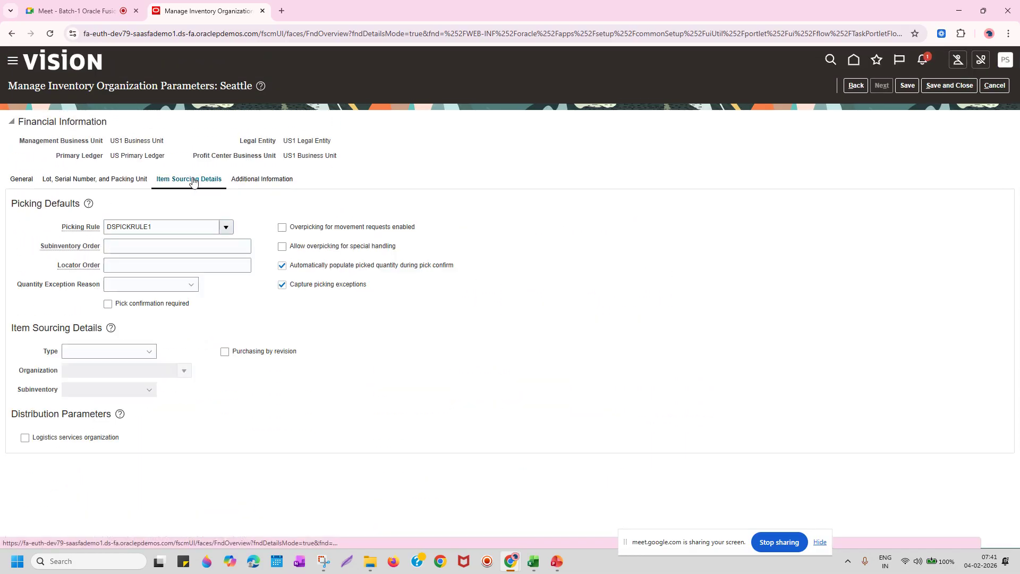
{"action": "left_click", "coordinate": [116, 264]}
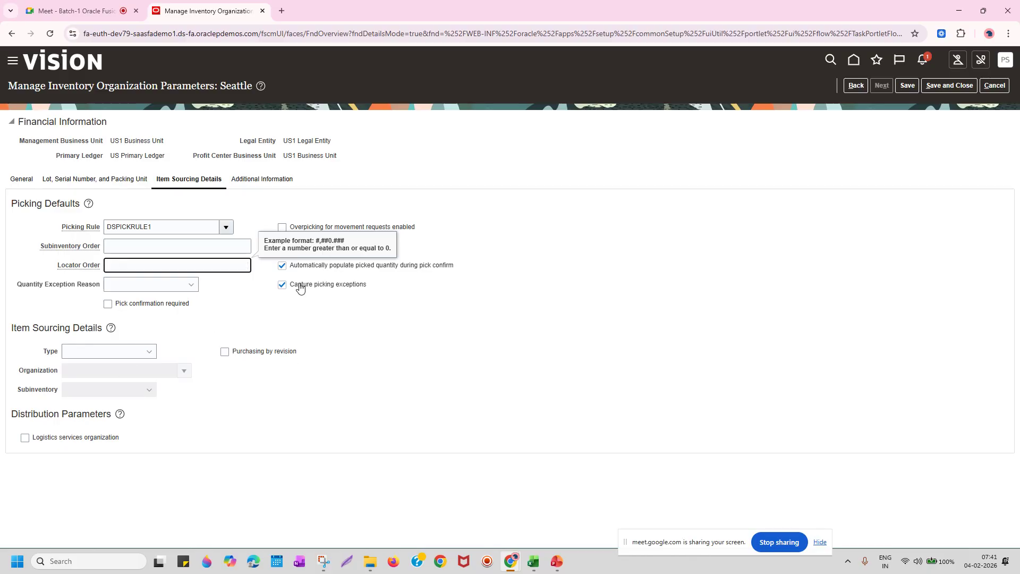
{"action": "left_click", "coordinate": [257, 180]}
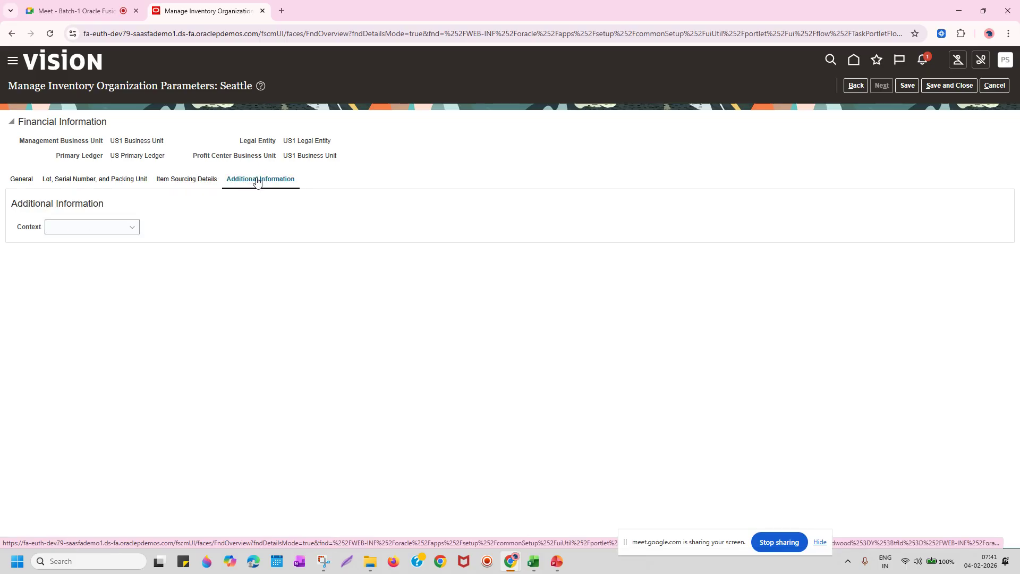
{"action": "left_click", "coordinate": [198, 182]}
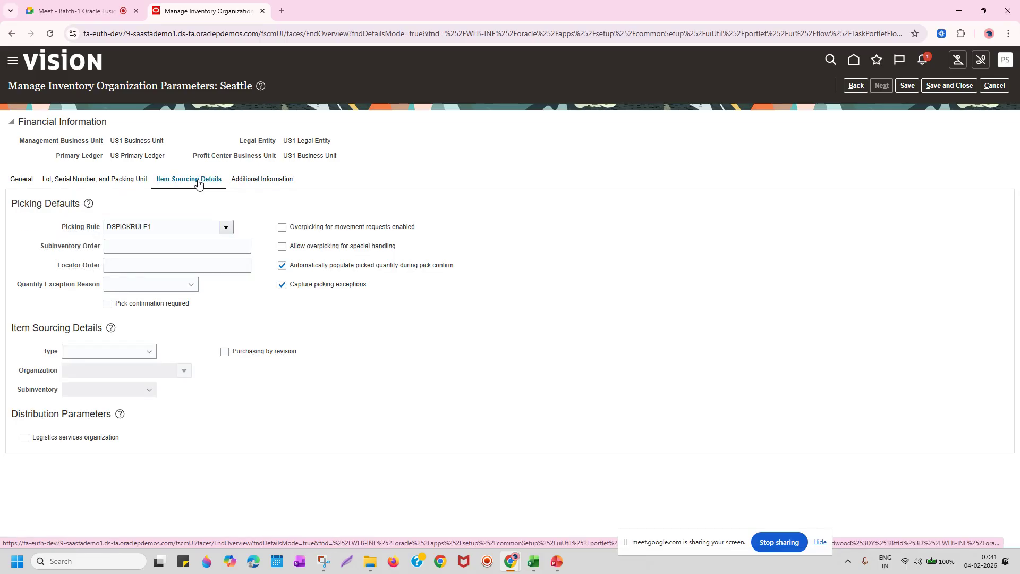
{"action": "left_click", "coordinate": [133, 179]}
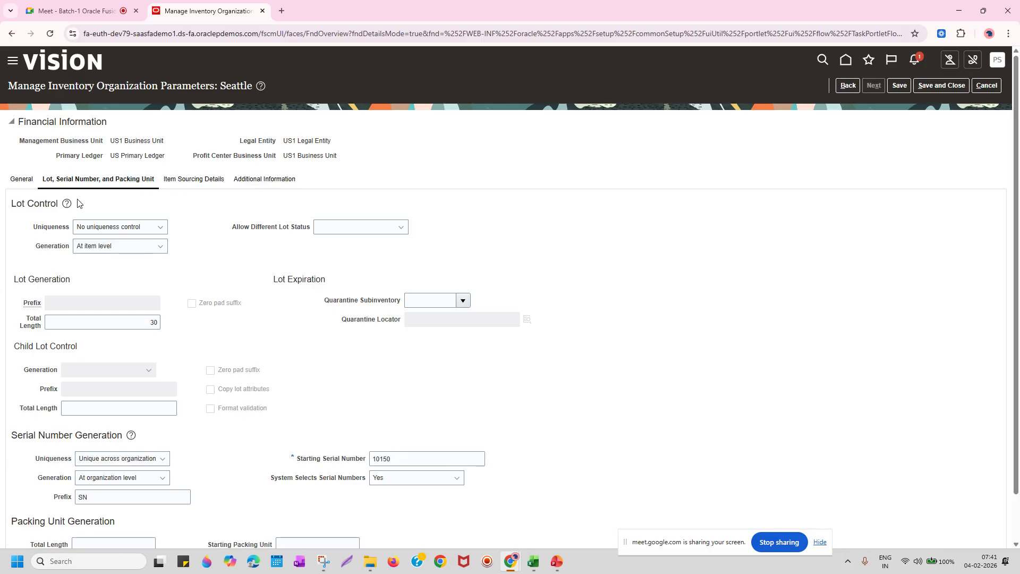
Examine the available Locator Control options in the General inventory settings without changing the selection.
{"action": "left_click", "coordinate": [23, 184]}
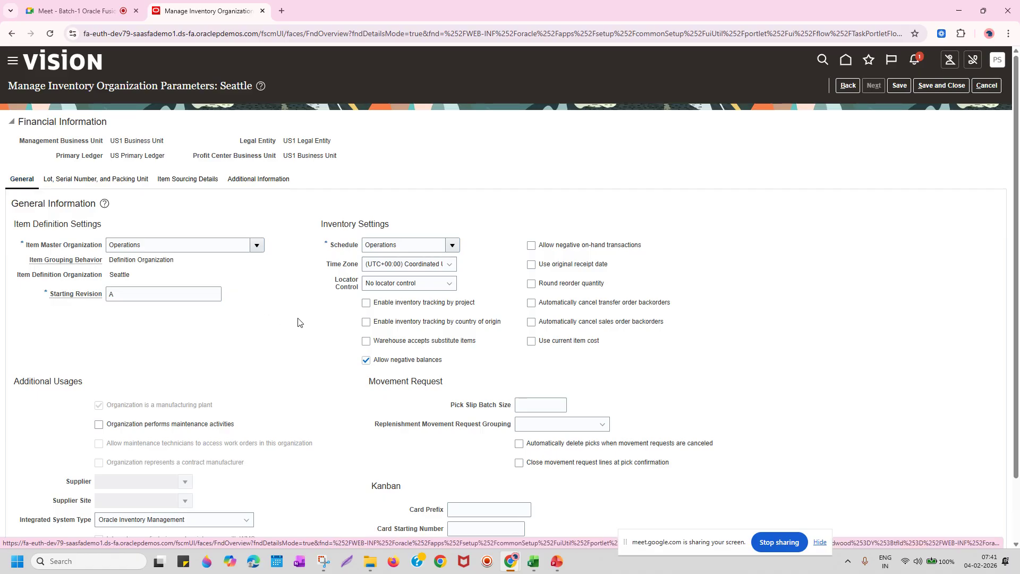
{"action": "left_click_drag", "start_coordinate": [335, 282], "coordinate": [343, 283]}
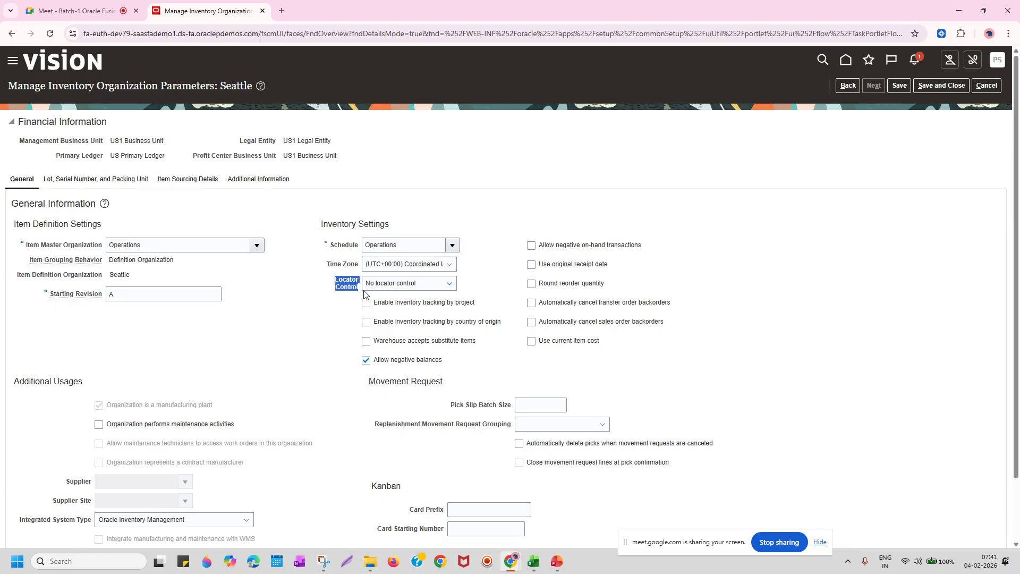
{"action": "left_click", "coordinate": [449, 284]}
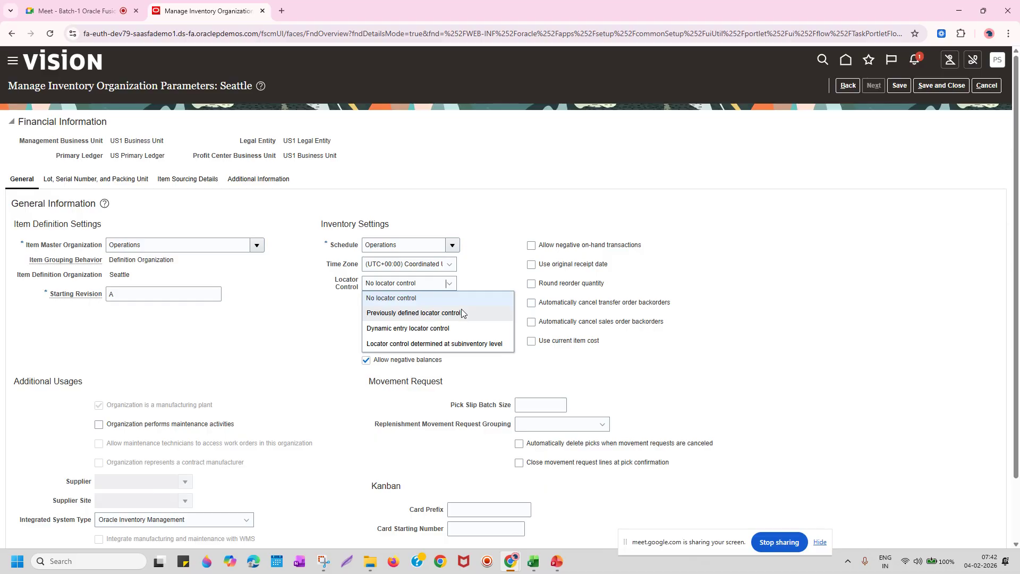
{"action": "left_click", "coordinate": [269, 323]}
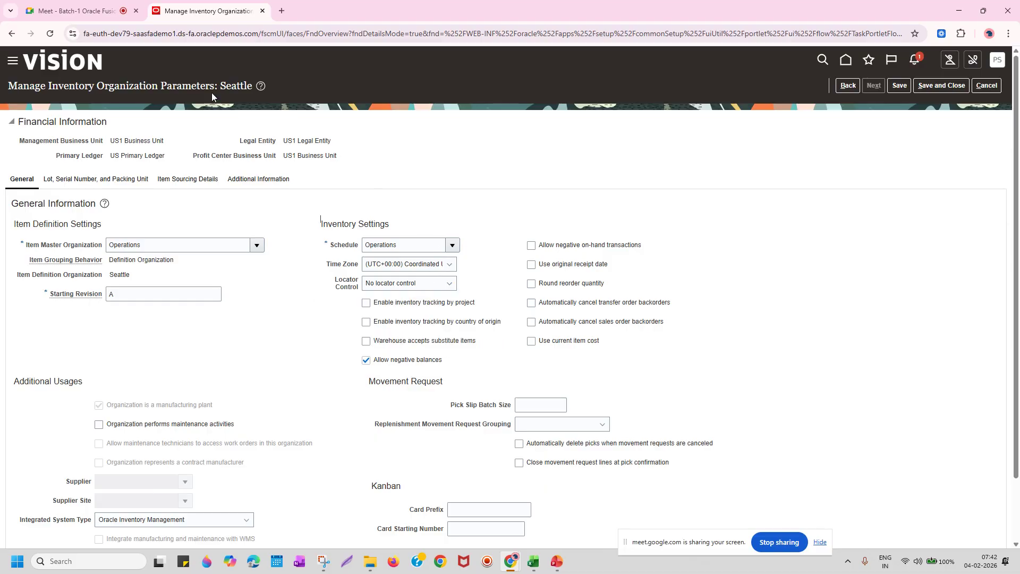
Point out the Manage Inventory Organization Parameters title and leave the Seattle parameters page without saving.
{"action": "left_click_drag", "start_coordinate": [9, 87], "coordinate": [219, 88]}
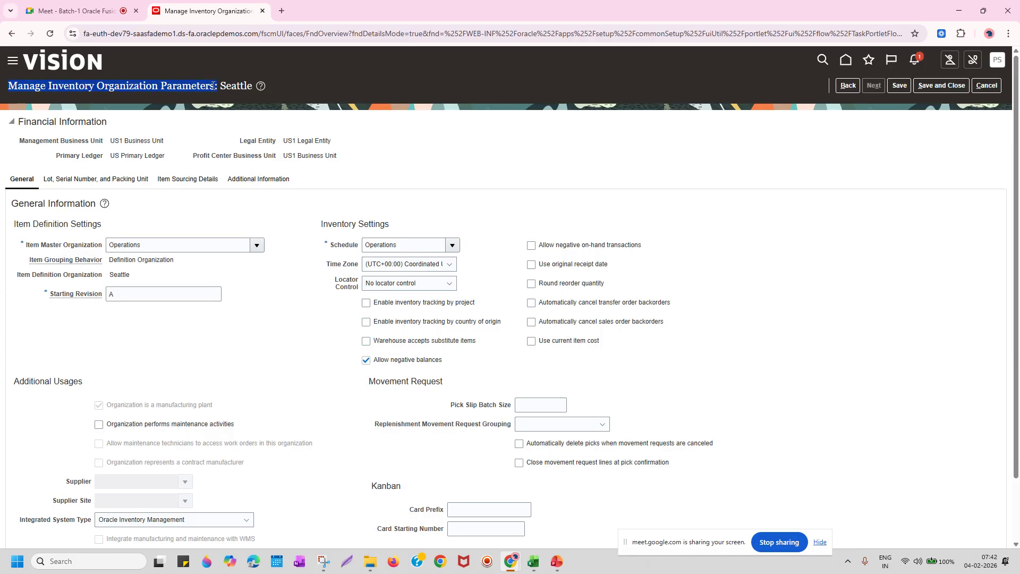
{"action": "left_click", "coordinate": [213, 86]}
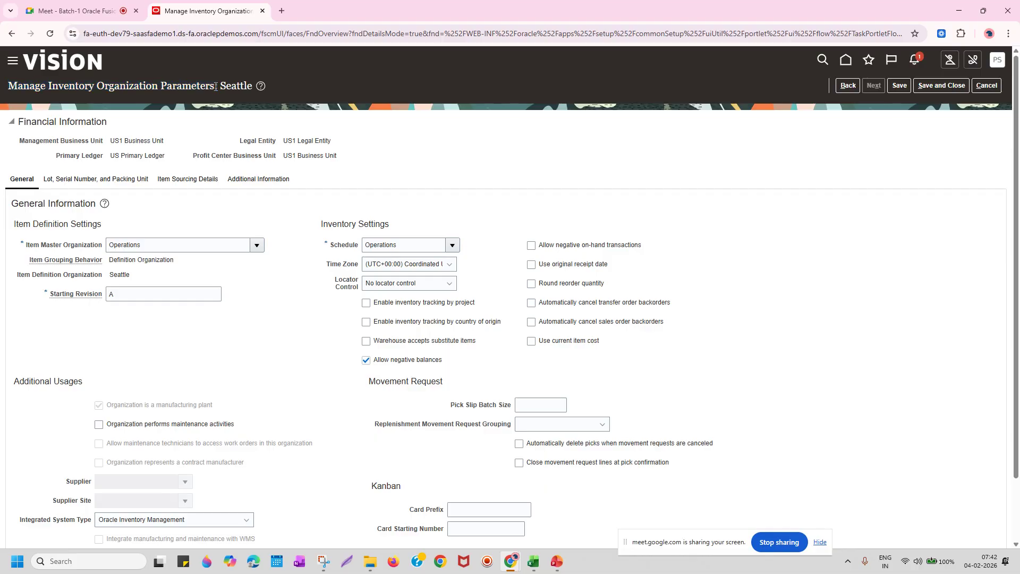
{"action": "left_click", "coordinate": [989, 86]}
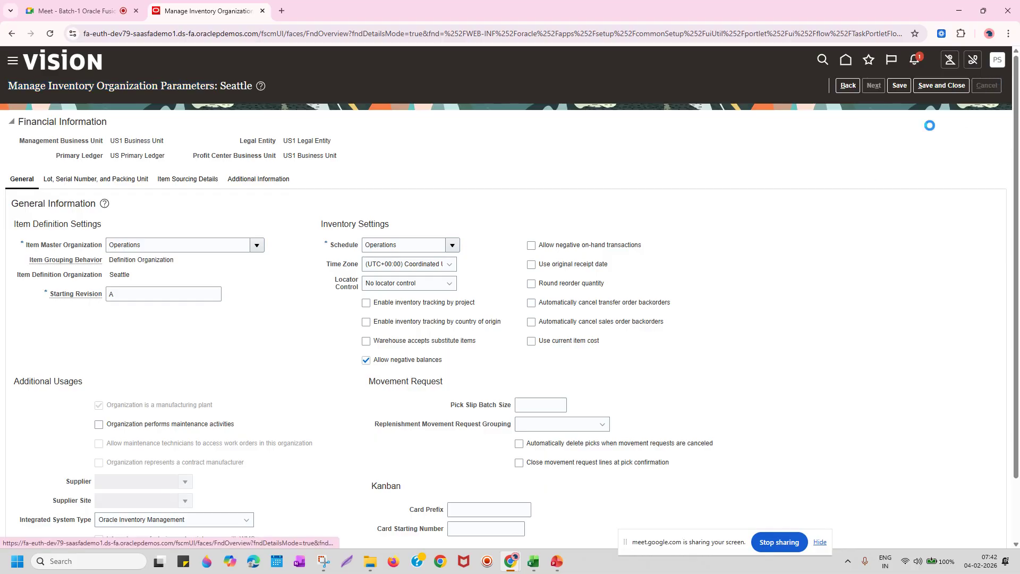
Switch to the Excel workbook and enter "Enterprise" in G18 beside the Enterprise Name navigation path.
{"action": "key", "text": "alt+Tab"}
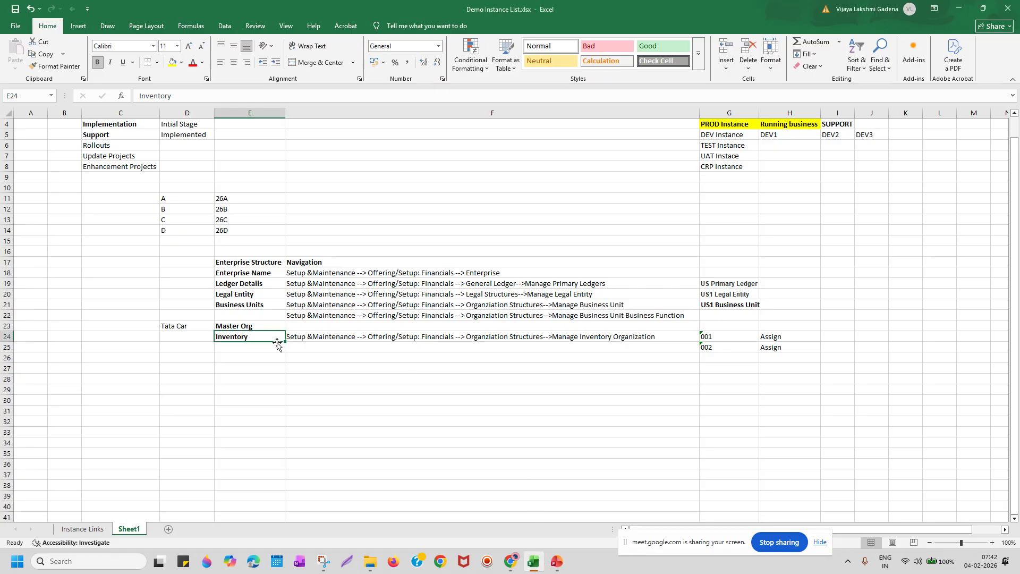
{"action": "left_click", "coordinate": [717, 284]}
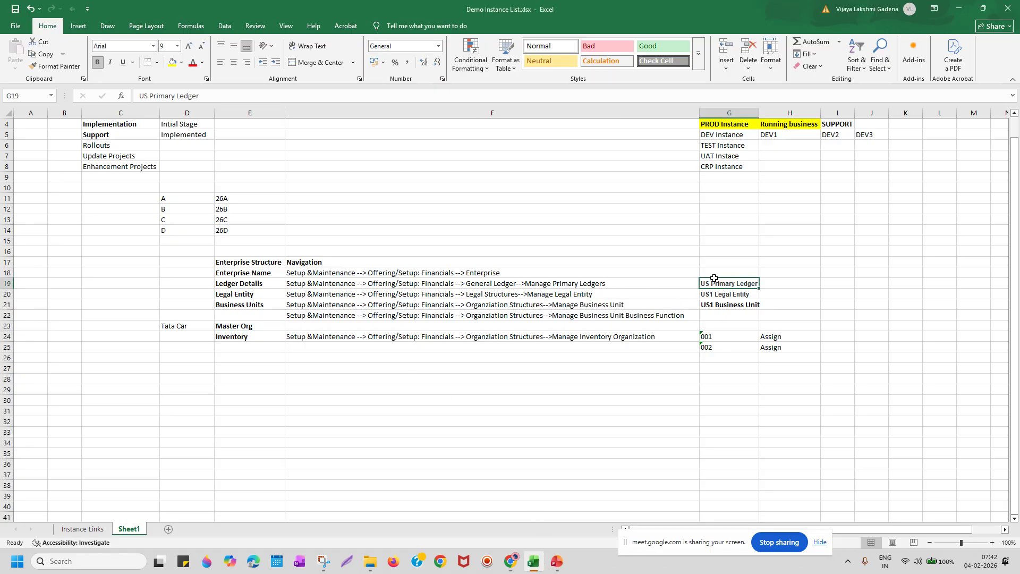
{"action": "left_click", "coordinate": [717, 273]}
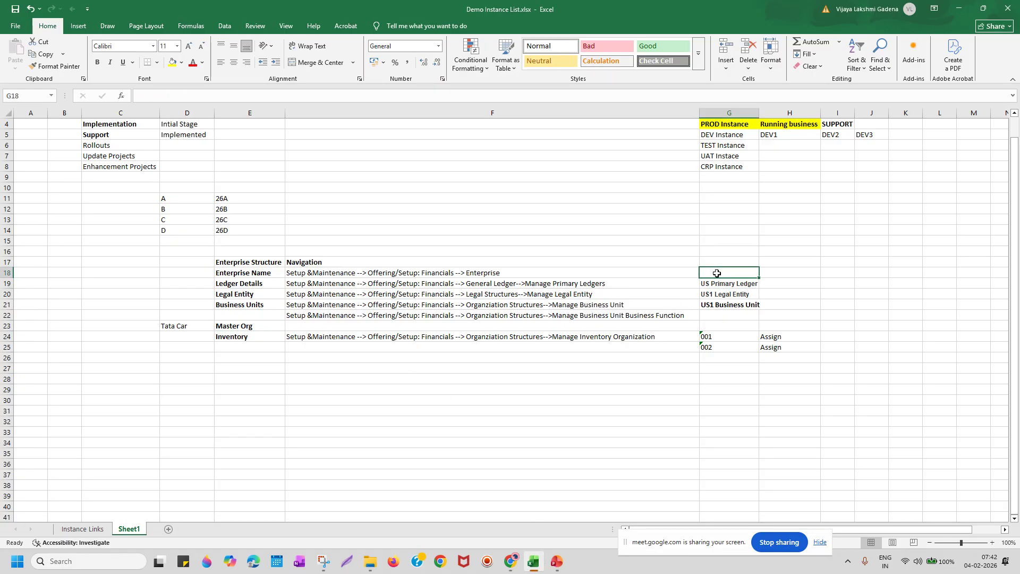
{"action": "type", "text": "Enterprise"}
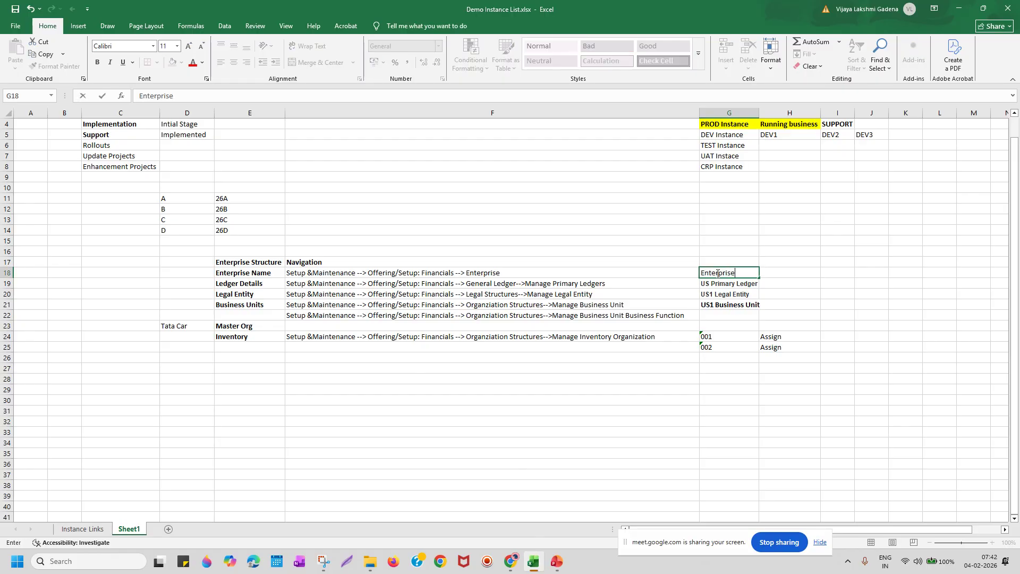
{"action": "key", "text": "Return"}
Review the legal entity, business unit and organization code entries, and the whole Enterprise Structure table in E17:G25.
{"action": "left_click", "coordinate": [731, 297]}
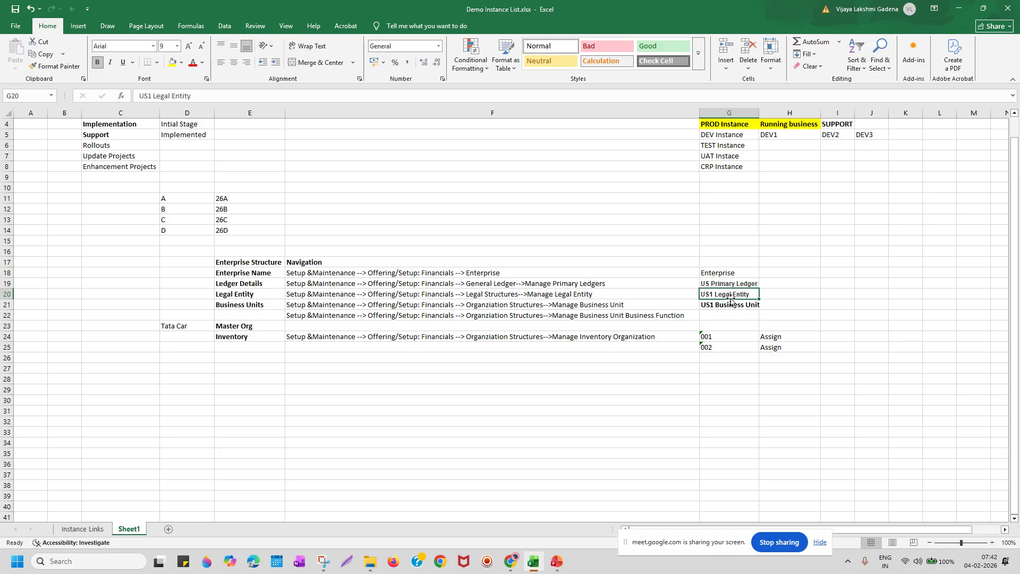
{"action": "left_click", "coordinate": [733, 306]}
{"action": "left_click", "coordinate": [729, 338]}
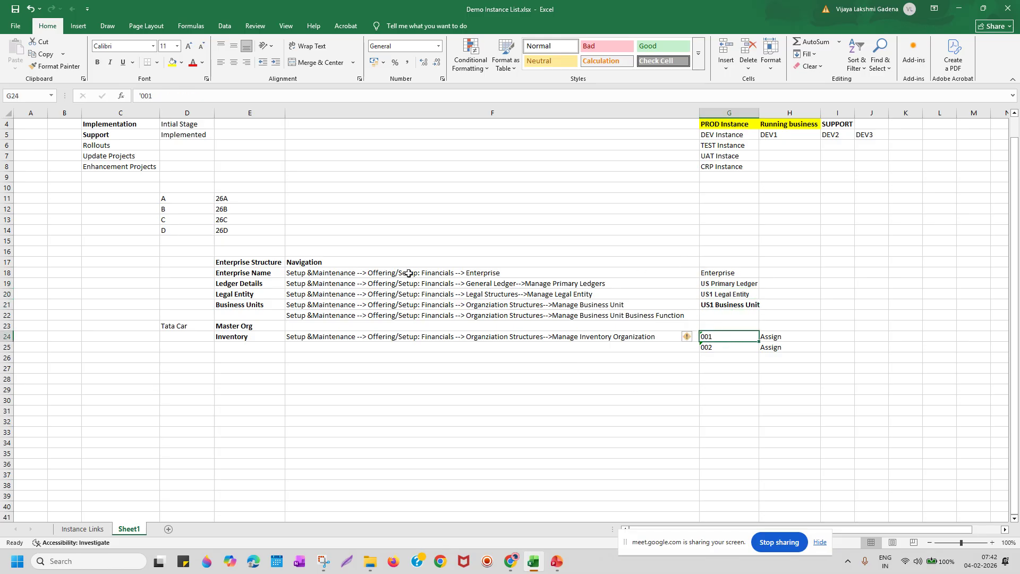
{"action": "left_click_drag", "start_coordinate": [246, 263], "coordinate": [736, 346]}
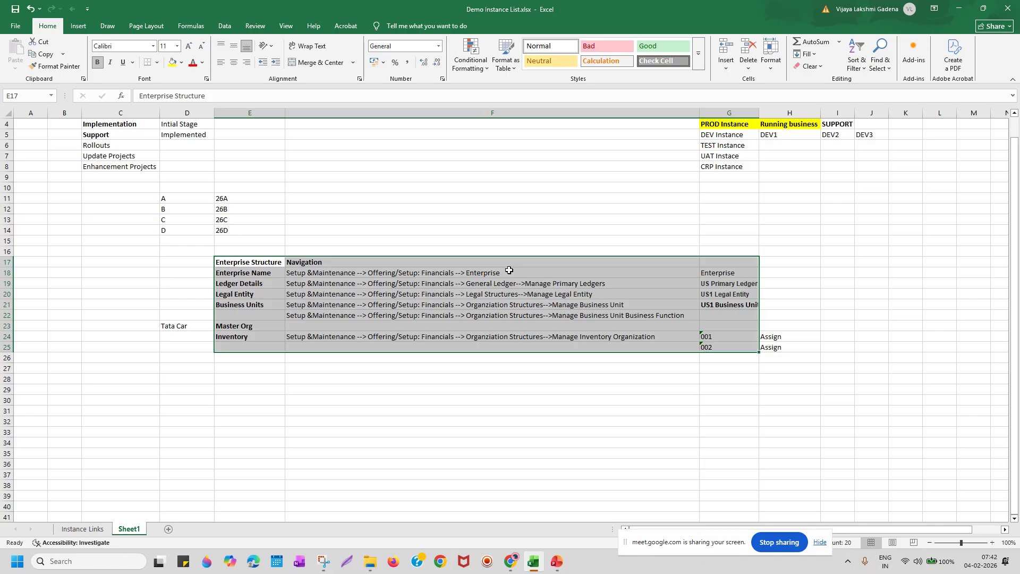
{"action": "left_click", "coordinate": [788, 275]}
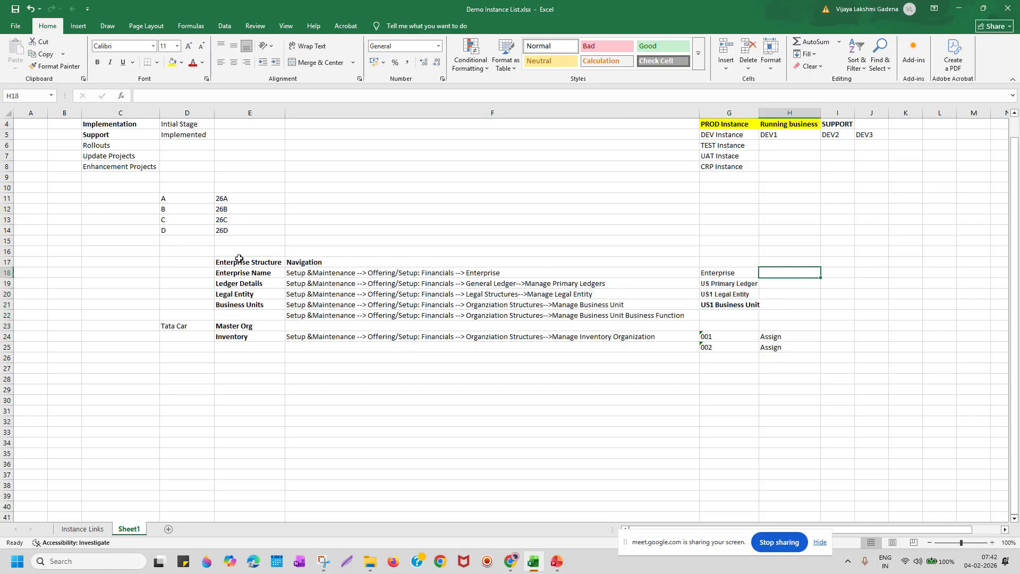
{"action": "mouse_move", "coordinate": [239, 259]}
{"action": "left_mouse_down"}
{"action": "mouse_move", "coordinate": [665, 300]}
{"action": "mouse_move", "coordinate": [719, 347]}
{"action": "left_mouse_up"}
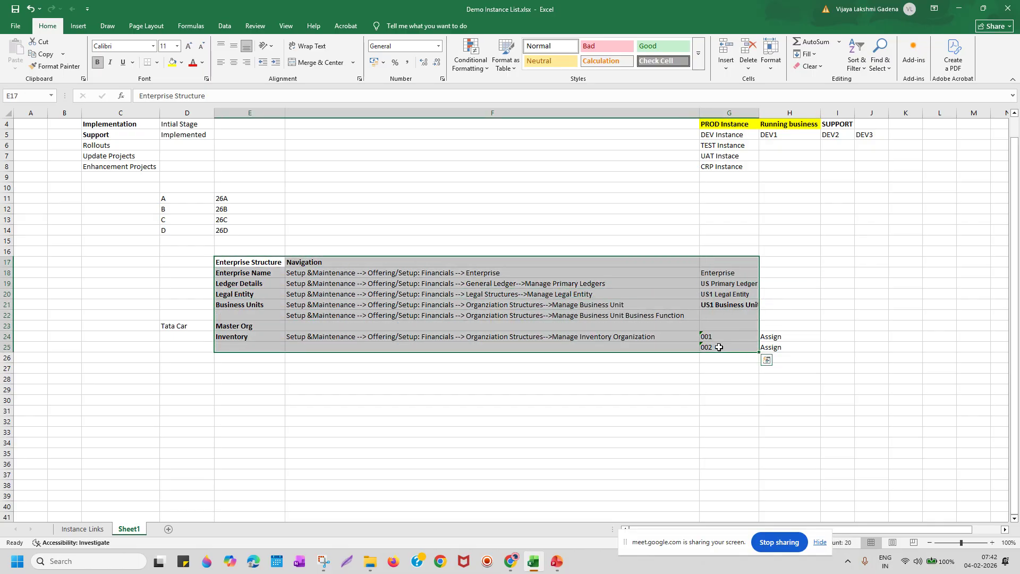
Make the Enterprise entry in G18 bold and review the navigation paths in F18:F22.
{"action": "left_click", "coordinate": [729, 272]}
{"action": "key", "text": "ctrl+b"}
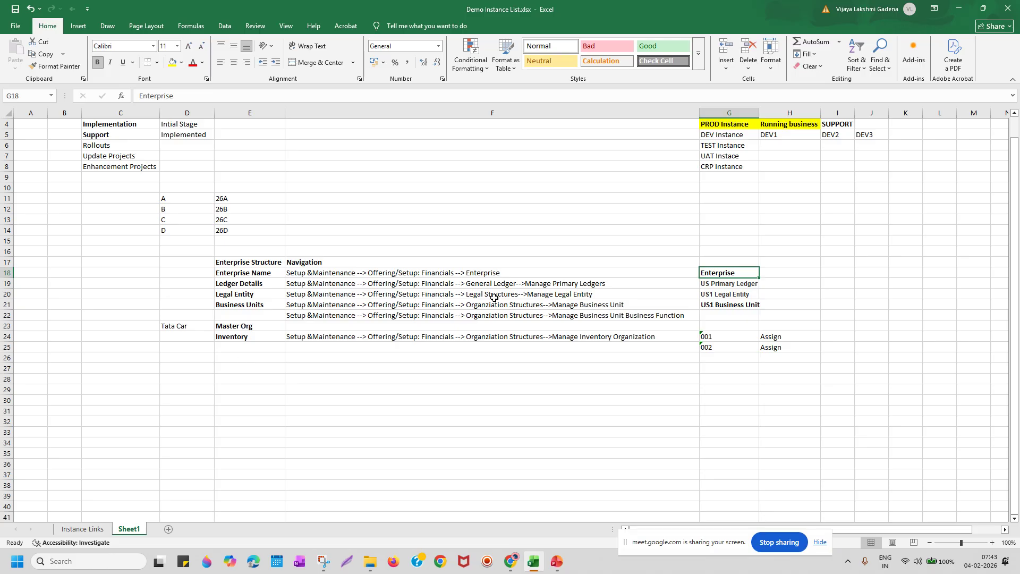
{"action": "left_click_drag", "start_coordinate": [392, 274], "coordinate": [392, 315]}
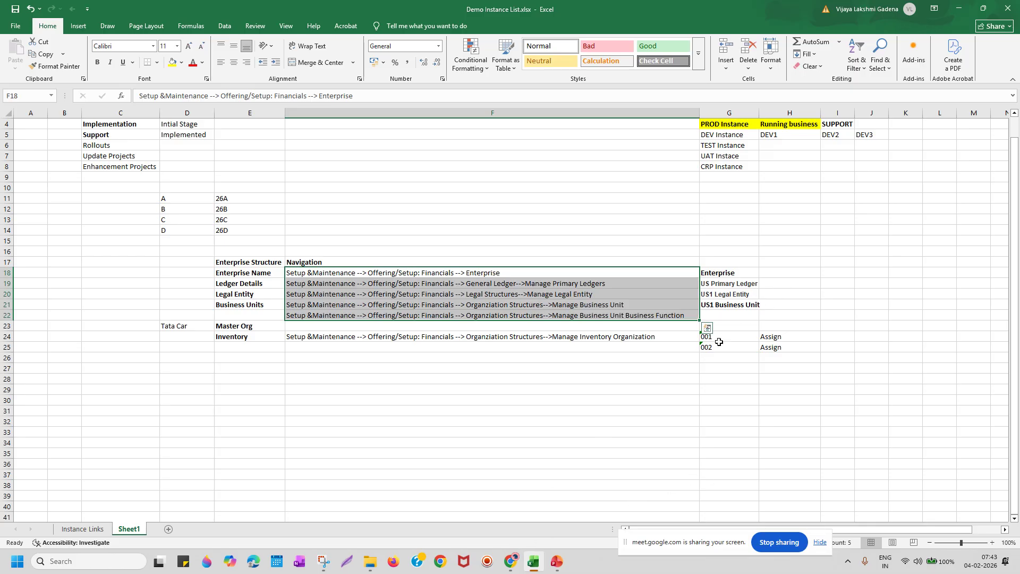
{"action": "left_click", "coordinate": [267, 367]}
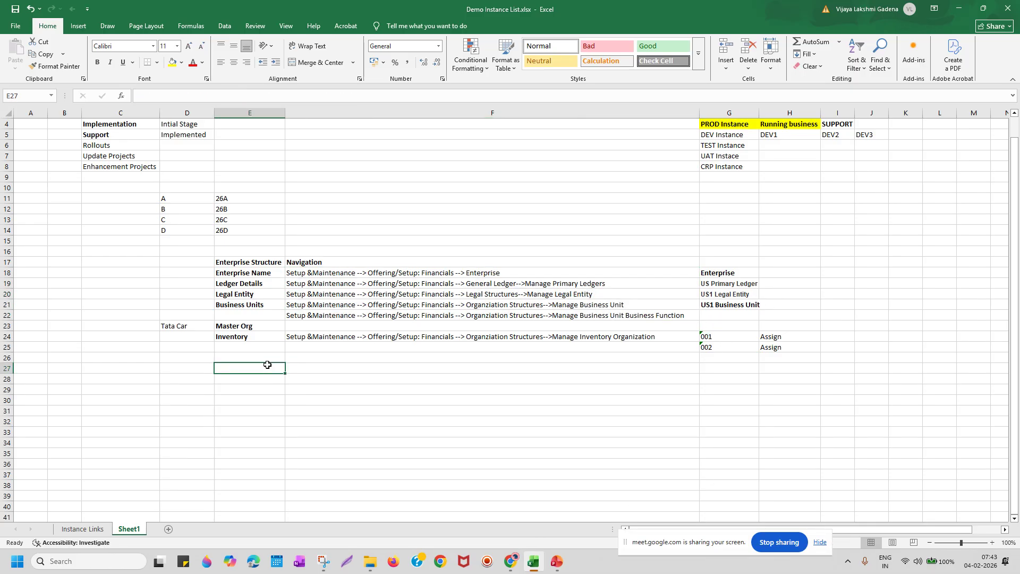
Enter "PIM" in E27, with "Product Information Managemet" in F27 and "To create Items and Manage Items" in F28.
{"action": "type", "text": "PIM"}
{"action": "key", "text": "Tab"}
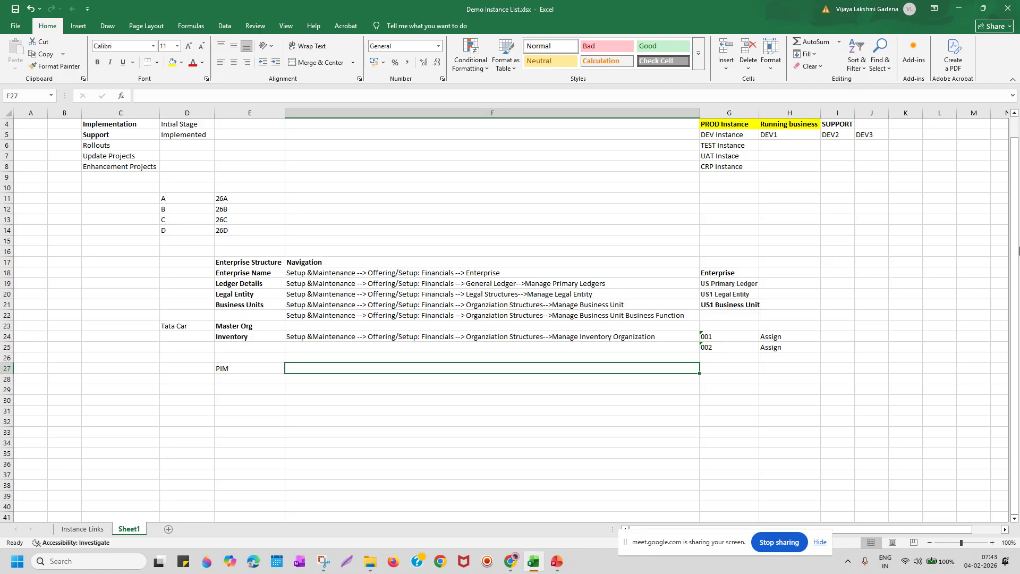
{"action": "type", "text": "Product"}
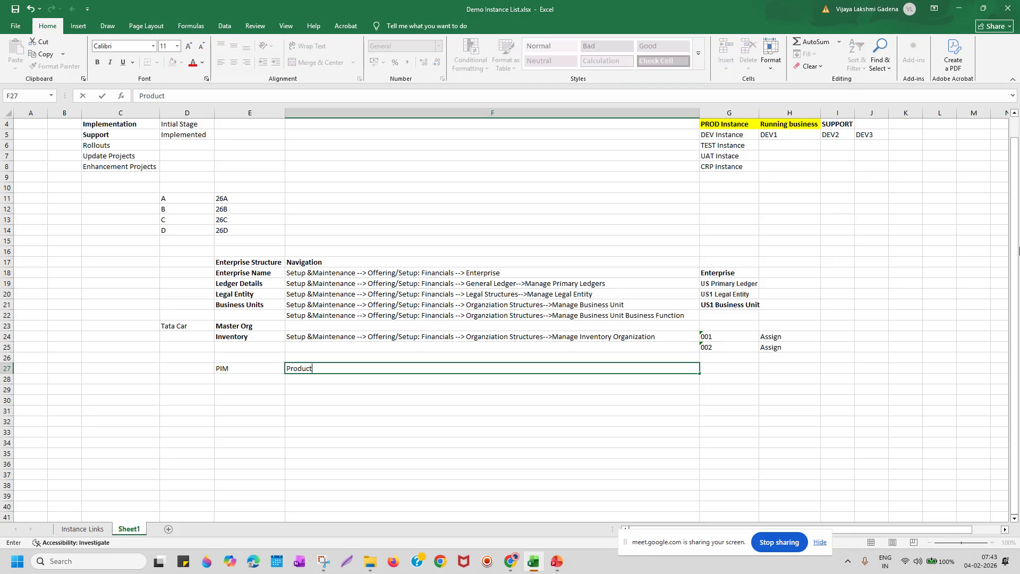
{"action": "type", "text": " Information Managemet"}
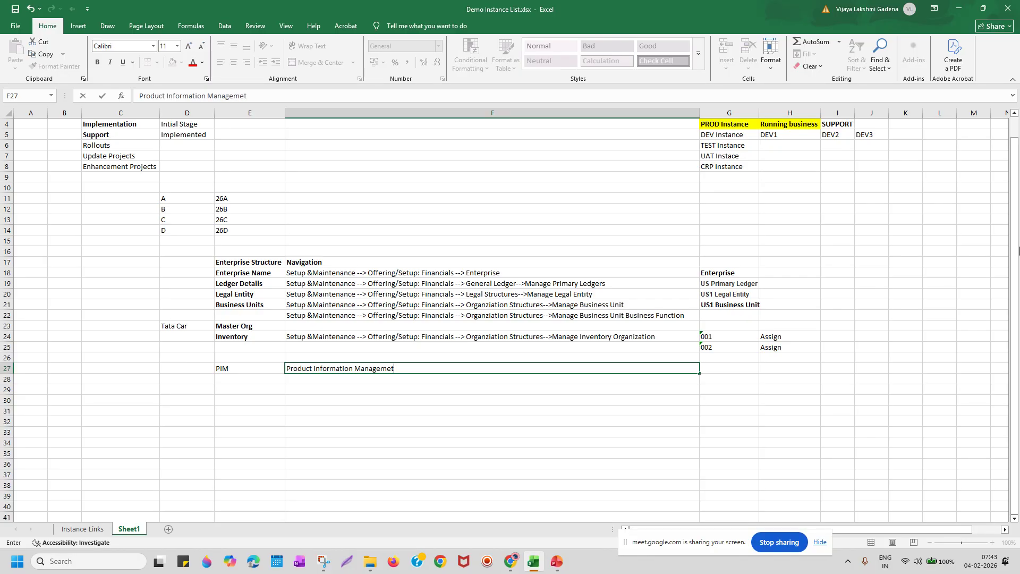
{"action": "key", "text": "Return"}
{"action": "key", "text": "Tab"}
{"action": "type", "text": "To create "}
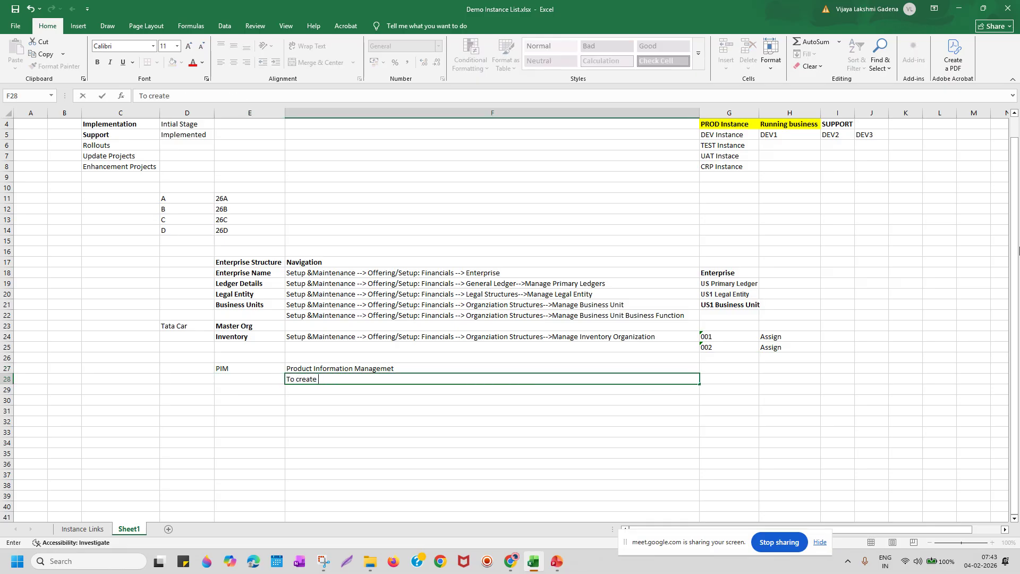
{"action": "type", "text": "Items and Manage Items"}
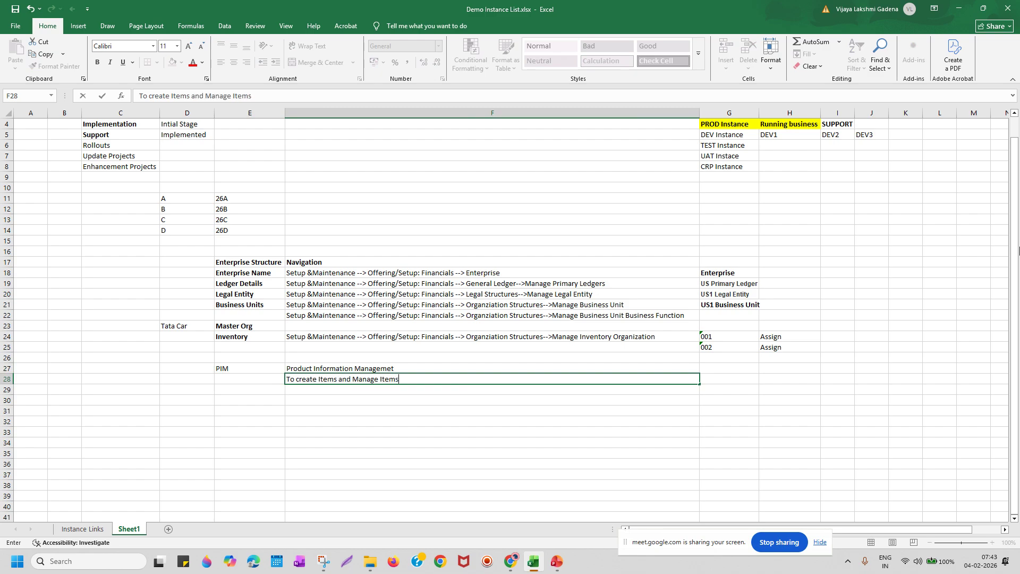
{"action": "key", "text": "Return"}
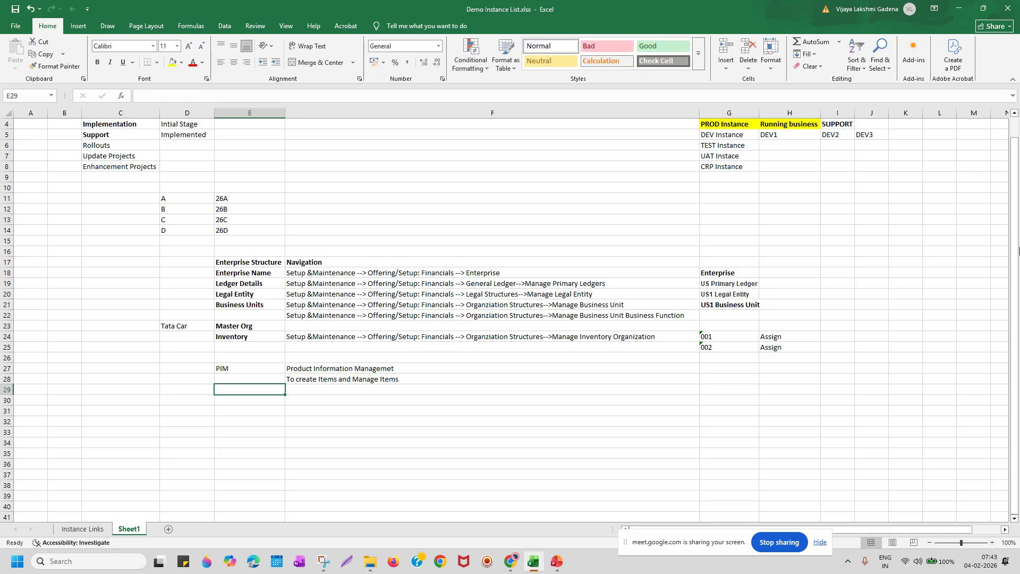
Enter "Inventory Module" in E29 and describe it in F29 as "Strore Items,Transfer Items,Calcuating-Couting, Planning".
{"action": "type", "text": "Inventory "}
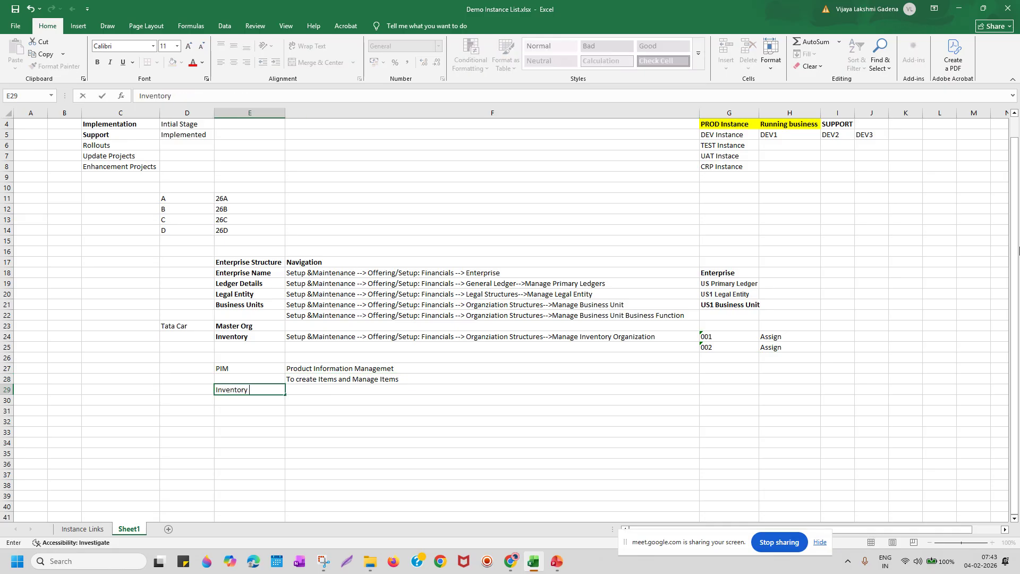
{"action": "type", "text": "Module"}
{"action": "key", "text": "Tab"}
{"action": "type", "text": "Str"}
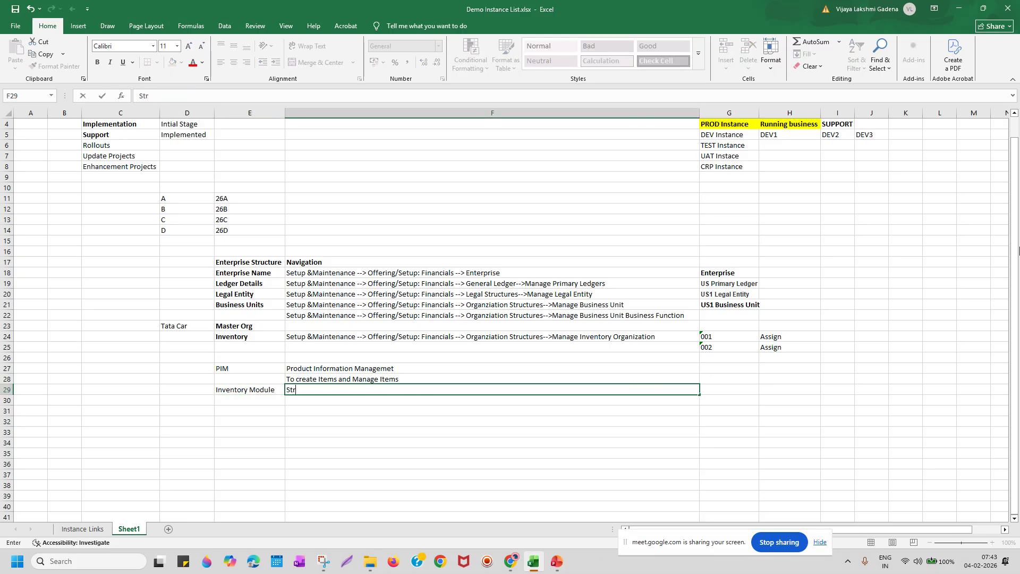
{"action": "type", "text": "ore Items,Transfer It"}
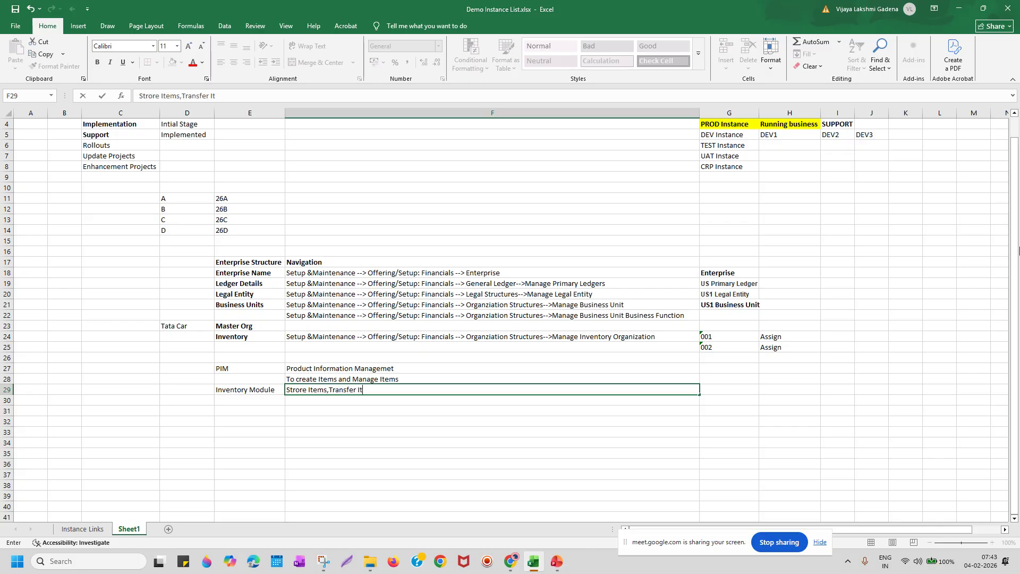
{"action": "type", "text": "ems,"}
{"action": "type", "text": "Calcuating-Couting a"}
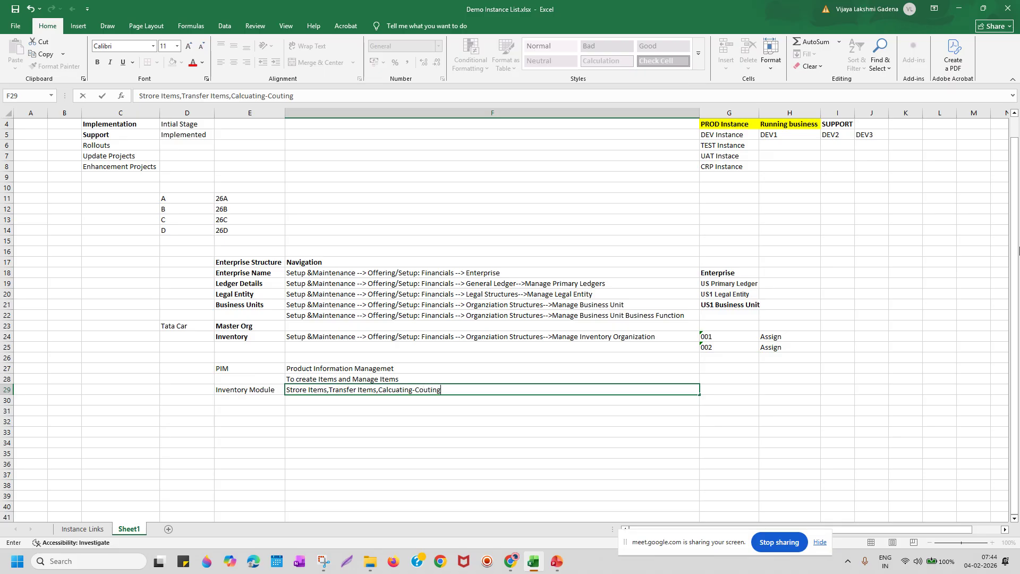
{"action": "key", "text": "BackSpace"}
{"action": "key", "text": "BackSpace"}
{"action": "type", "text": ", Planning"}
{"action": "key", "text": "Return"}
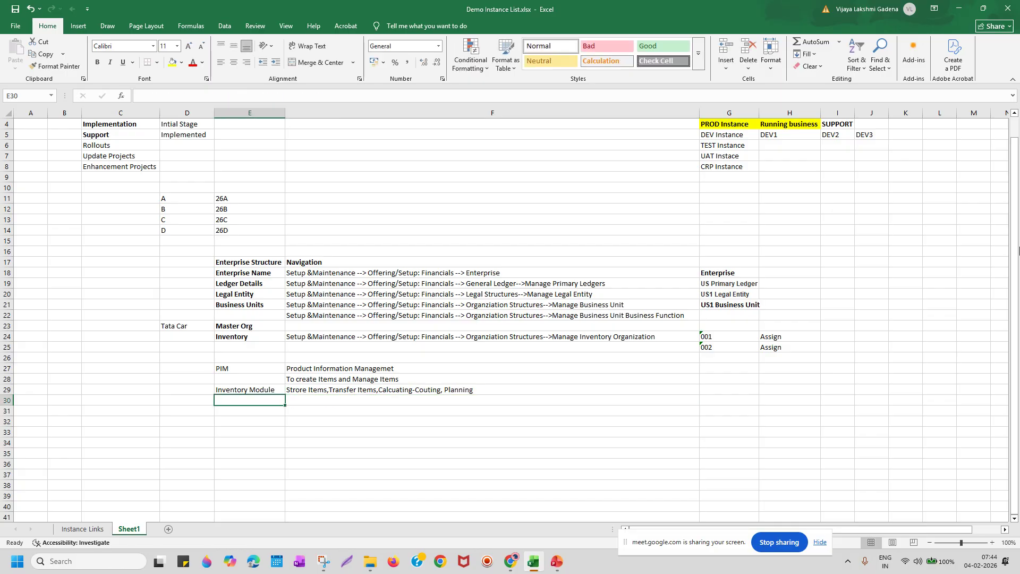
Enter "Procurement" in E30 and list "Supplier Portal" beside it in F30.
{"action": "type", "text": "Procurement"}
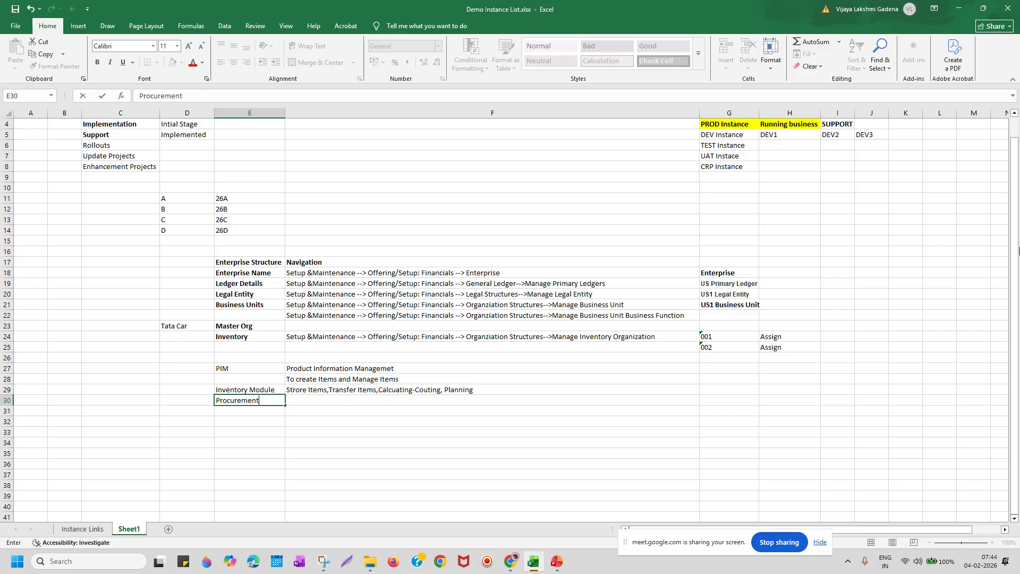
{"action": "key", "text": "Tab"}
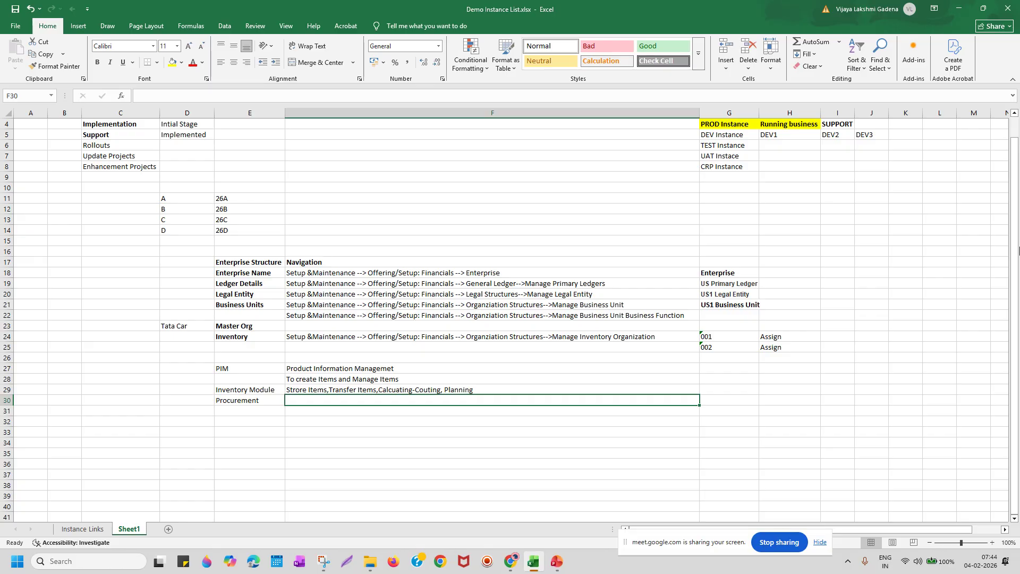
{"action": "left_click", "coordinate": [259, 390]}
{"action": "left_click", "coordinate": [240, 371]}
{"action": "left_click", "coordinate": [305, 401]}
{"action": "type", "text": "Supplier"}
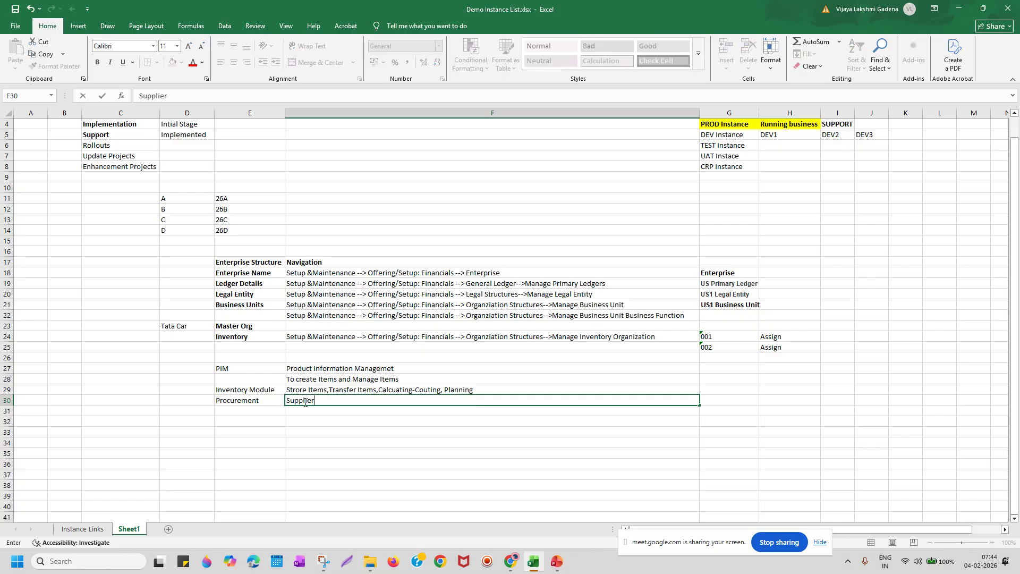
{"action": "type", "text": " Portal"}
{"action": "key", "text": "Return"}
Continue the Procurement list in F31:F33 with "Self Service Procutrement", "Procurement Contracts" and "Sourcing".
{"action": "type", "text": "S"}
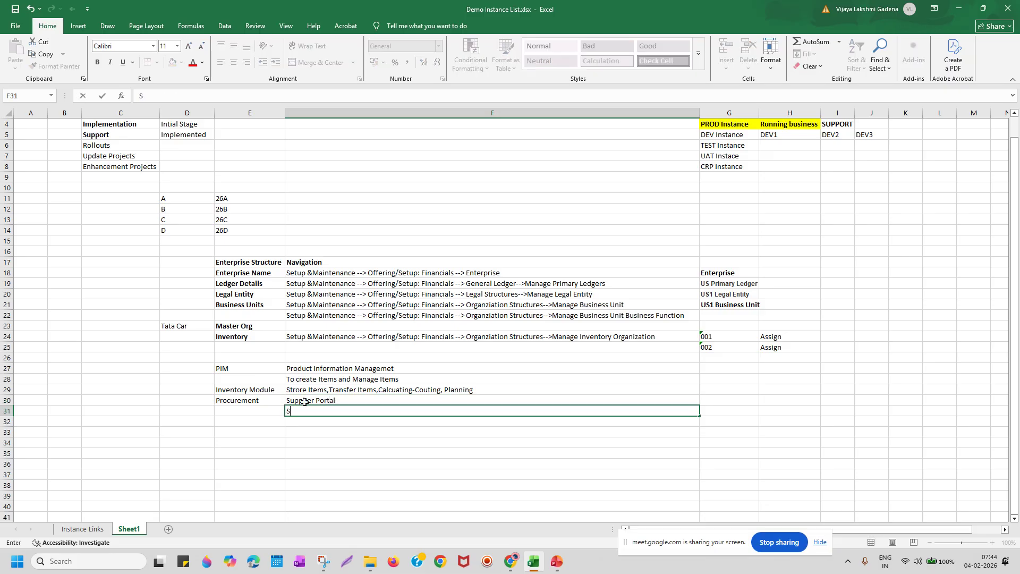
{"action": "type", "text": "elf Service Procutrement"}
{"action": "key", "text": "Return"}
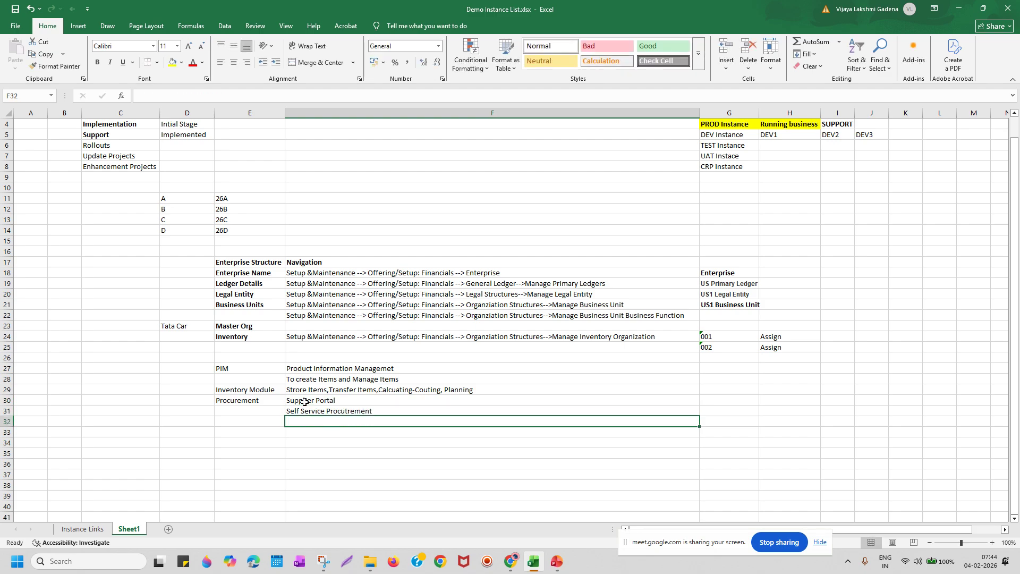
{"action": "type", "text": "Procurement Contrac"}
{"action": "type", "text": "ts"}
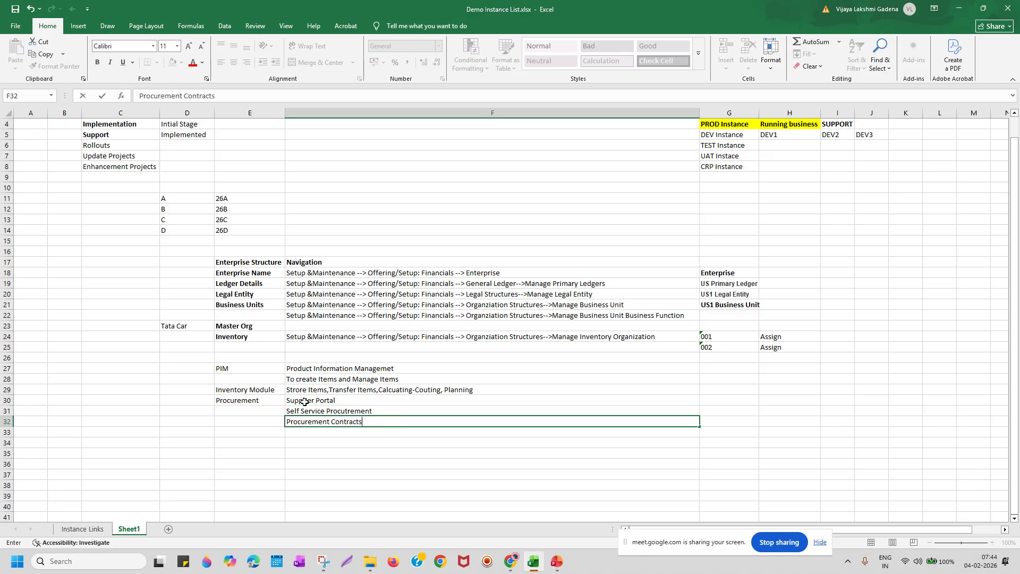
{"action": "key", "text": "Return"}
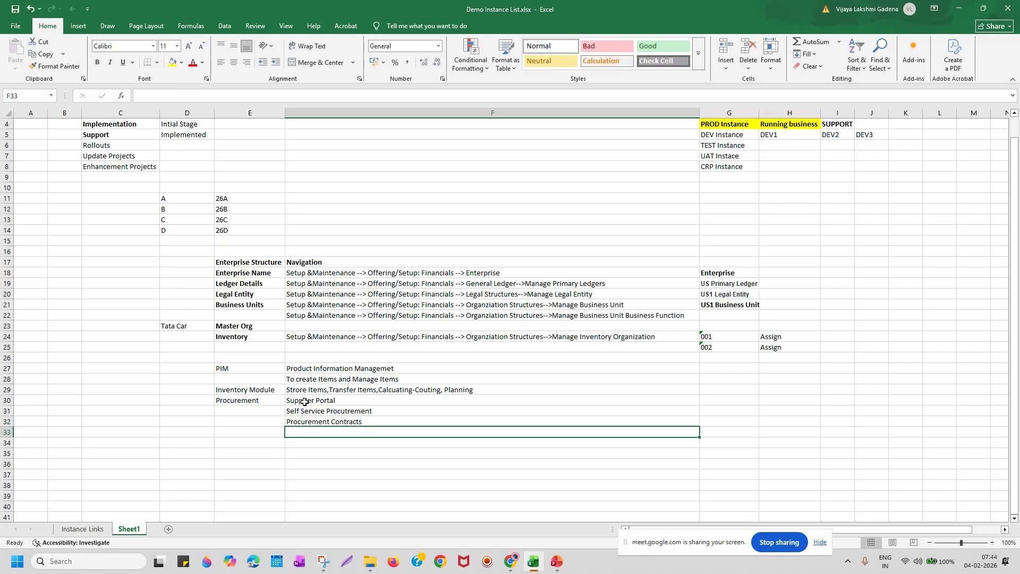
{"action": "type", "text": "Sourcing"}
{"action": "key", "text": "Return"}
Add "Supplier Qualification Management" to the Procurement list in F34.
{"action": "type", "text": "Supplier"}
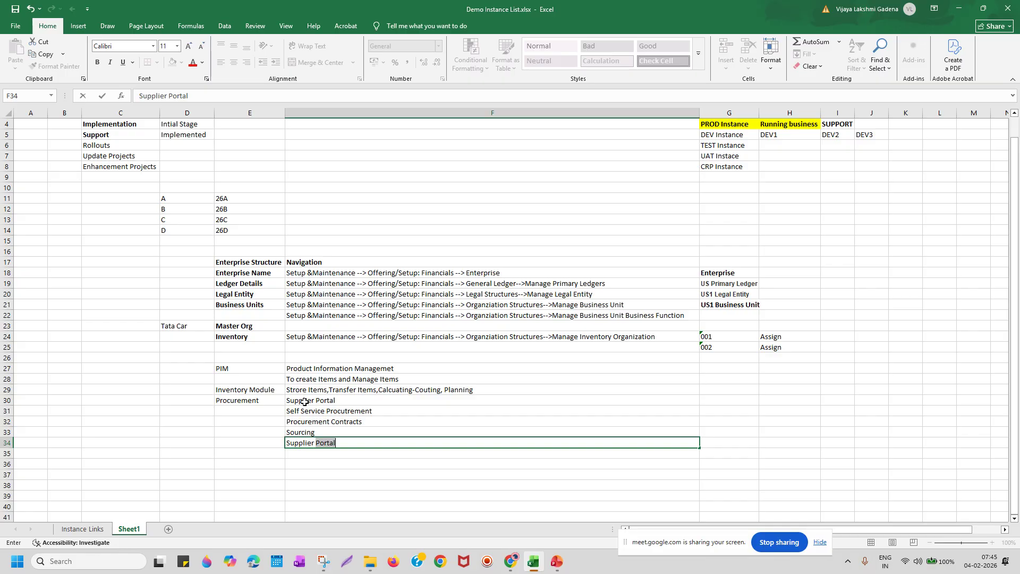
{"action": "key", "text": "Left"}
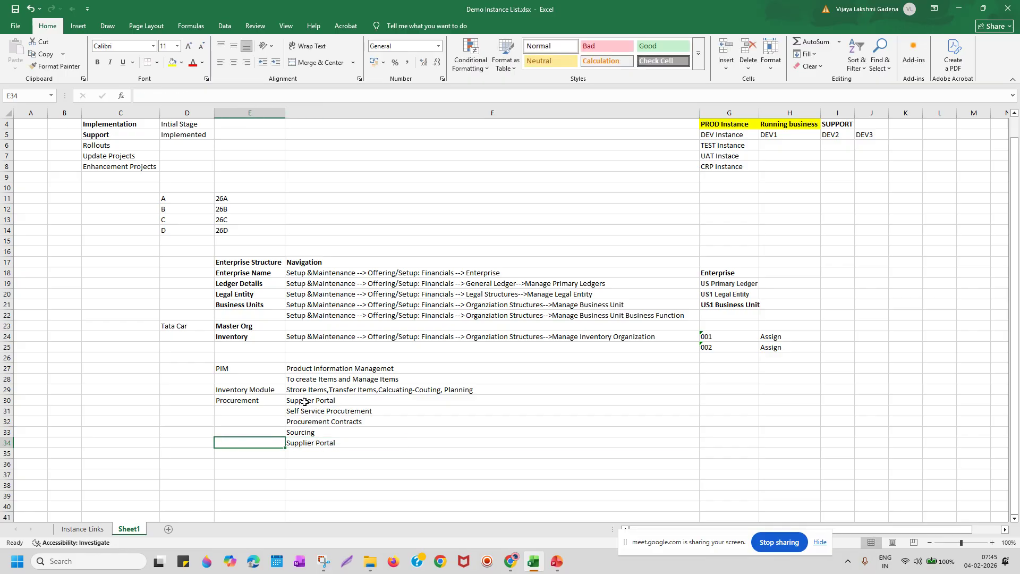
{"action": "left_click", "coordinate": [364, 442]}
{"action": "double_click", "coordinate": [364, 441]}
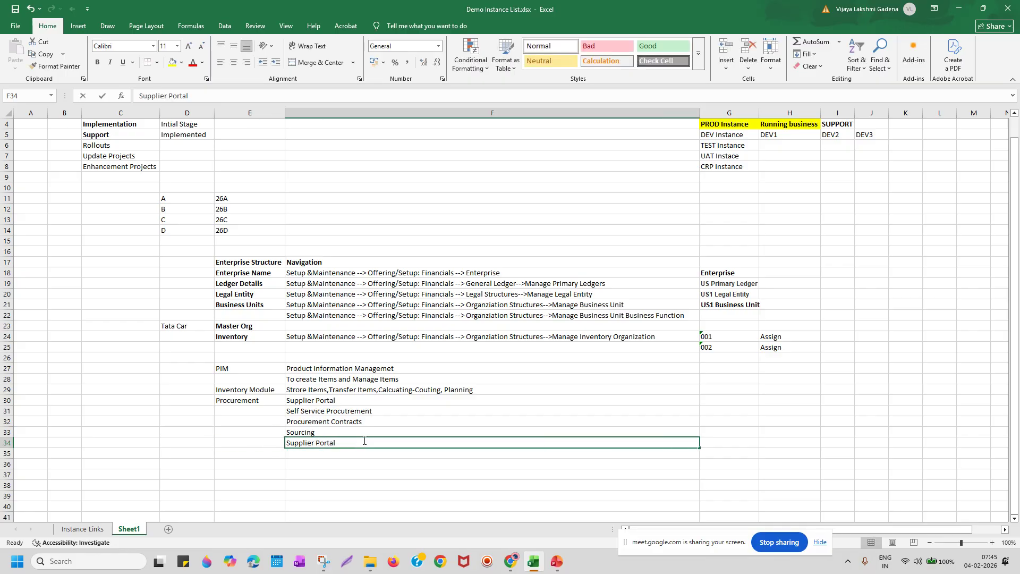
{"action": "key", "text": "BackSpace"}
{"action": "key", "text": "BackSpace"}
{"action": "key", "text": "BackSpace"}
{"action": "key", "text": "BackSpace"}
{"action": "key", "text": "BackSpace"}
{"action": "key", "text": "BackSpace"}
{"action": "type", "text": "Qualification Managemetn"}
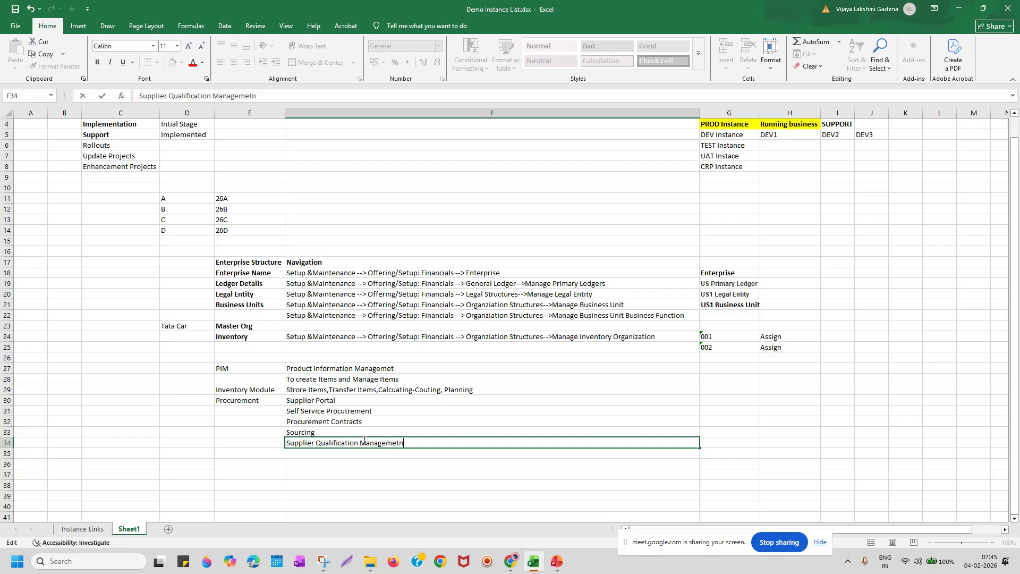
{"action": "key", "text": "BackSpace"}
{"action": "key", "text": "BackSpace"}
{"action": "type", "text": "nt"}
{"action": "key", "text": "Return"}
Add "Core Purchasing" in F35 and review the whole Procurement list in F30:F35.
{"action": "type", "text": "Core "}
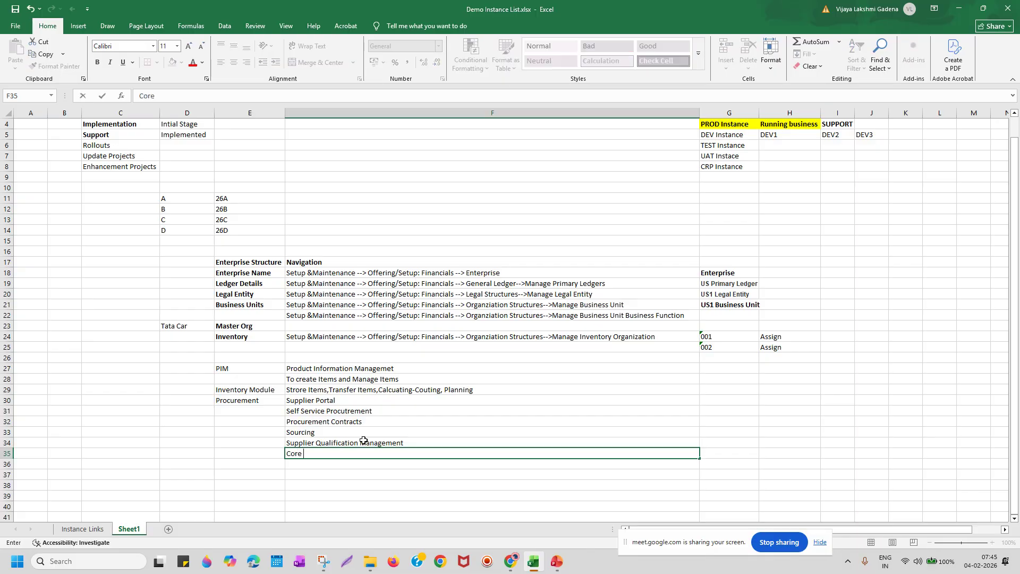
{"action": "type", "text": "Purchsing"}
{"action": "key", "text": "Return"}
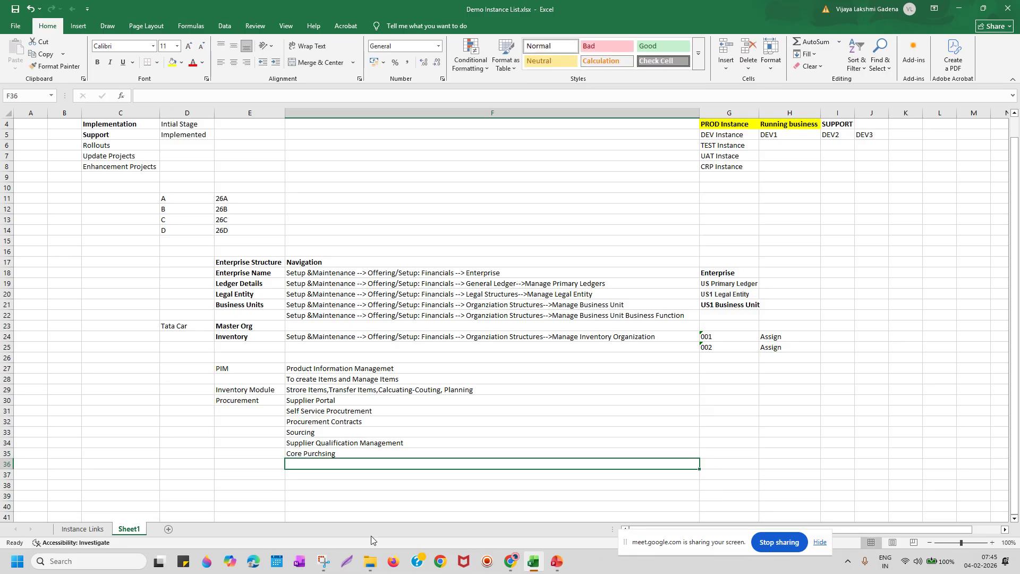
{"action": "double_click", "coordinate": [343, 453]}
{"action": "key", "text": "BackSpace"}
{"action": "key", "text": "BackSpace"}
{"action": "key", "text": "BackSpace"}
{"action": "key", "text": "BackSpace"}
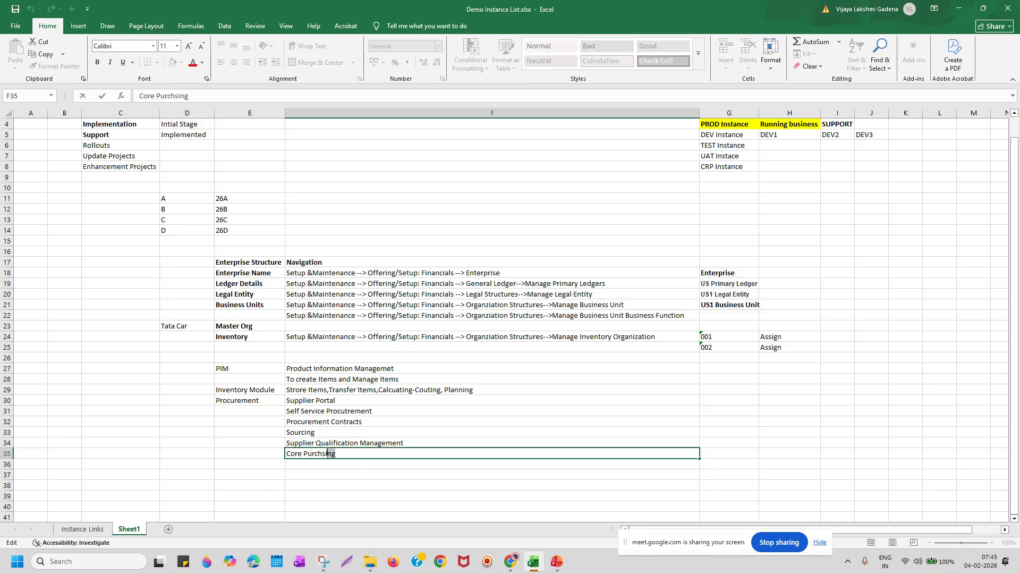
{"action": "type", "text": "asing"}
{"action": "key", "text": "Return"}
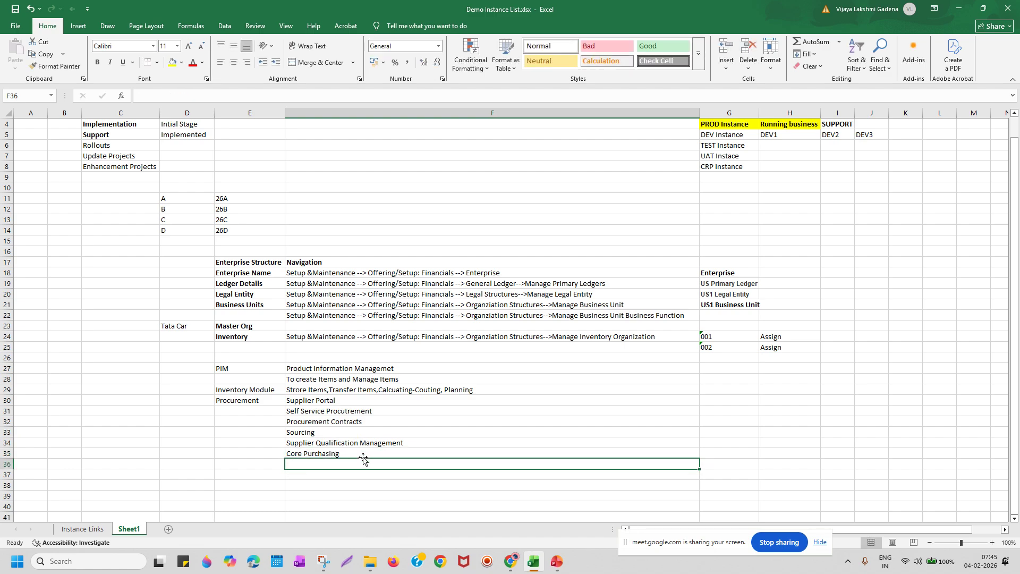
{"action": "left_click", "coordinate": [373, 403]}
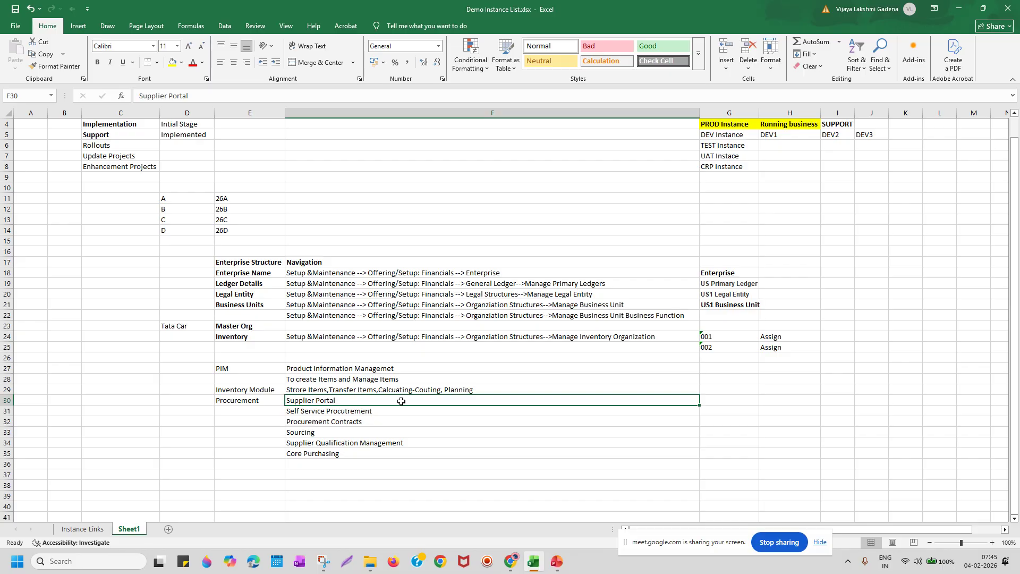
{"action": "left_click_drag", "start_coordinate": [378, 401], "coordinate": [373, 451]}
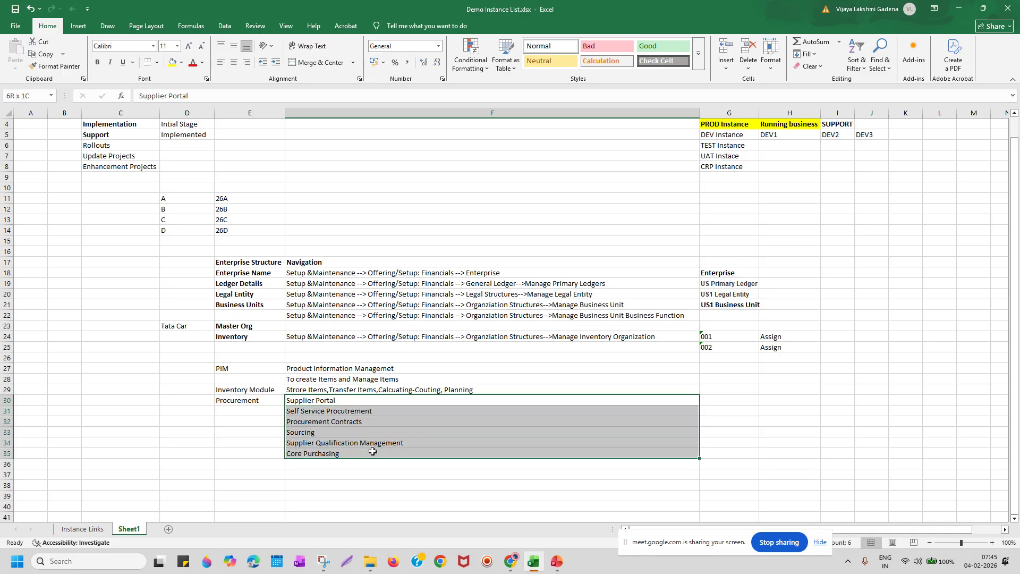
Enter "Order Mangaement" in E36 and list "Pricing" beside it in F36.
{"action": "left_click", "coordinate": [265, 463]}
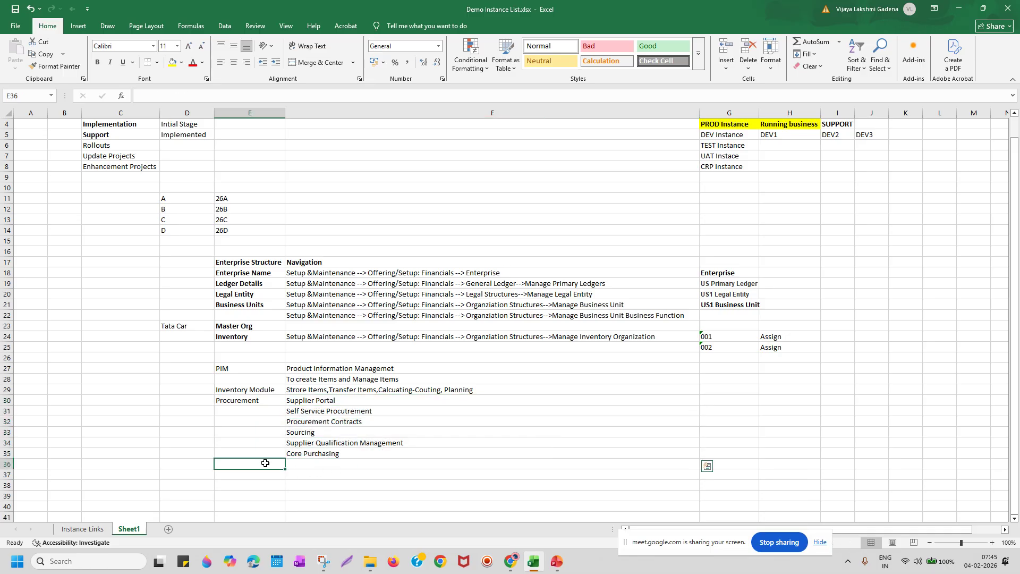
{"action": "type", "text": "Order Mangaement"}
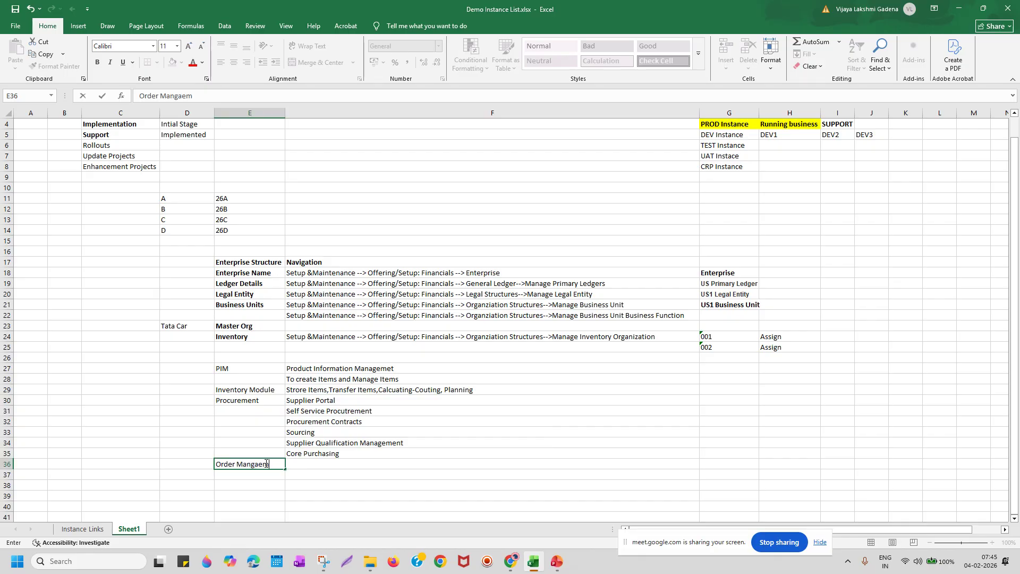
{"action": "key", "text": "Tab"}
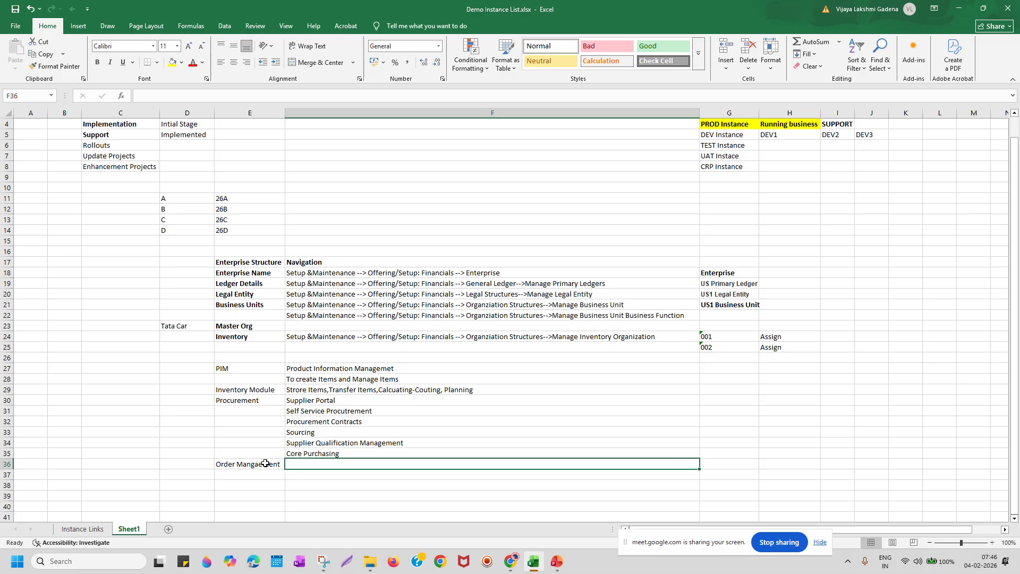
{"action": "key", "text": "Return"}
{"action": "key", "text": "Up"}
{"action": "key", "text": "Right"}
{"action": "type", "text": "Pricing"}
{"action": "key", "text": "Return"}
Continue the Order Management sub-module list with "Shipping" in F37 and "GOP" in F38.
{"action": "type", "text": "S"}
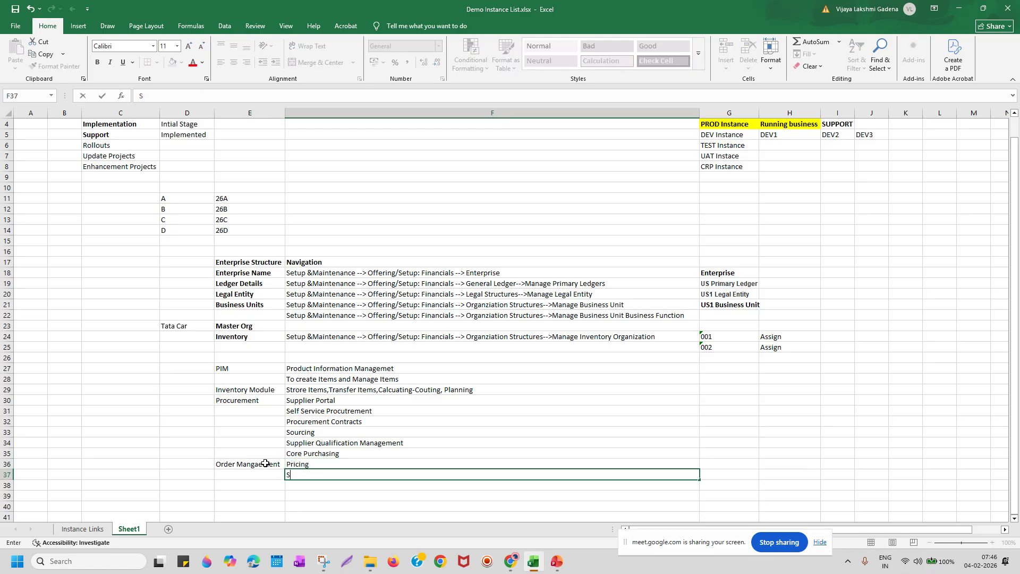
{"action": "type", "text": "hipping"}
{"action": "key", "text": "Return"}
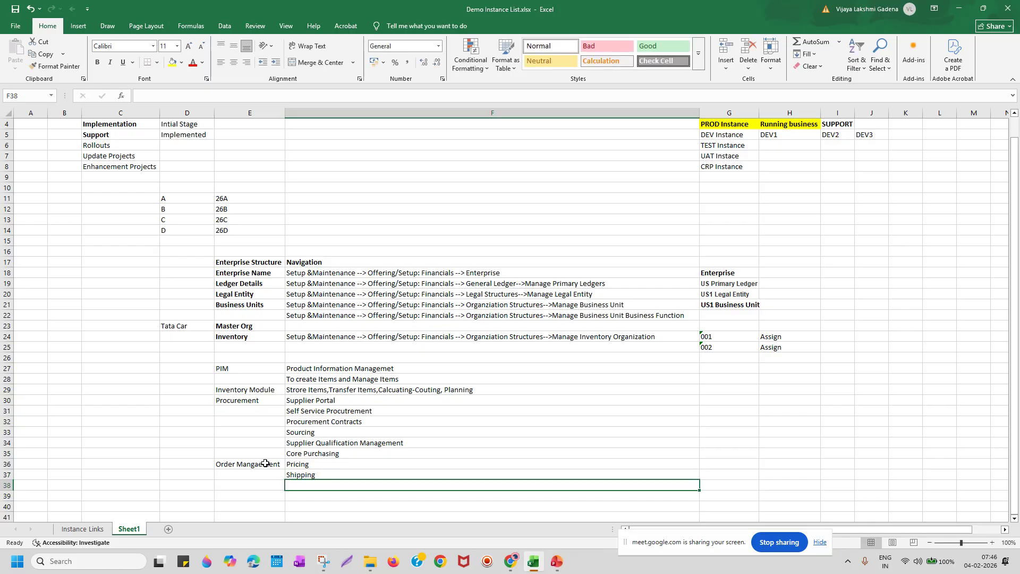
{"action": "type", "text": "GOP"}
{"action": "key", "text": "Return"}
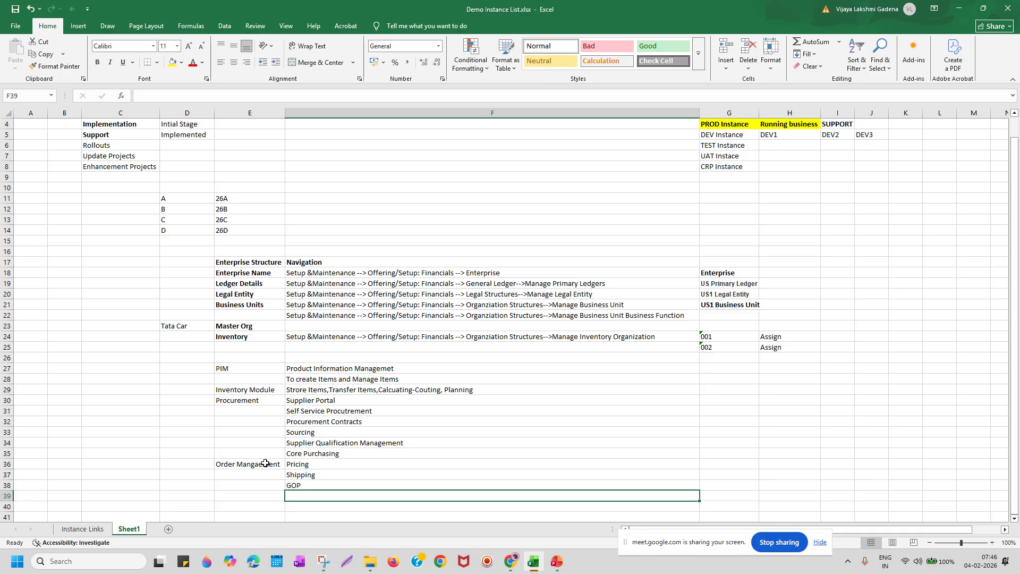
Add "DOO" in F39 and "Order Management" in F40 to complete the Order Management sub-module list.
{"action": "type", "text": "DOO"}
{"action": "key", "text": "Return"}
{"action": "type", "text": "Ord"}
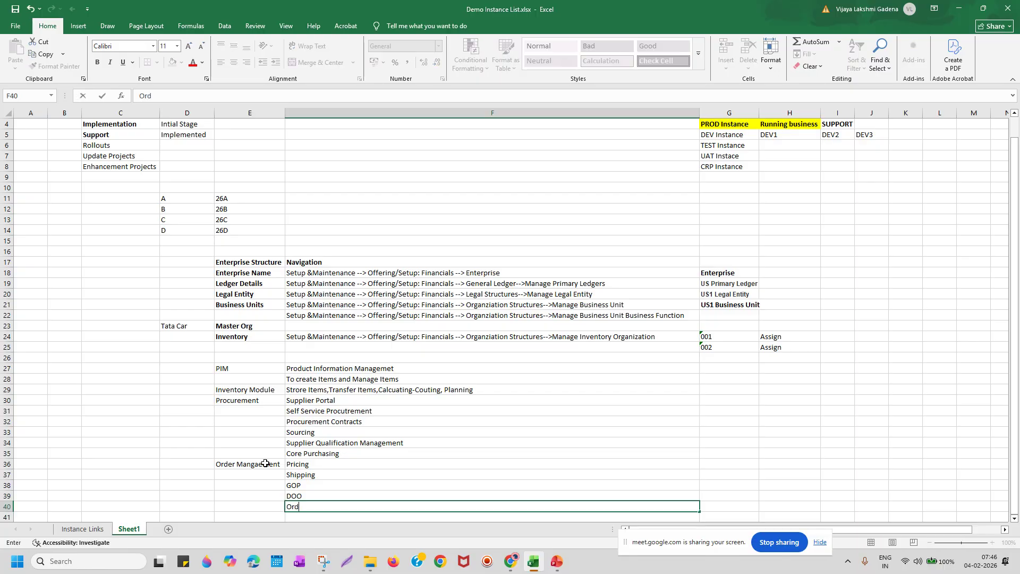
{"action": "type", "text": "er Management"}
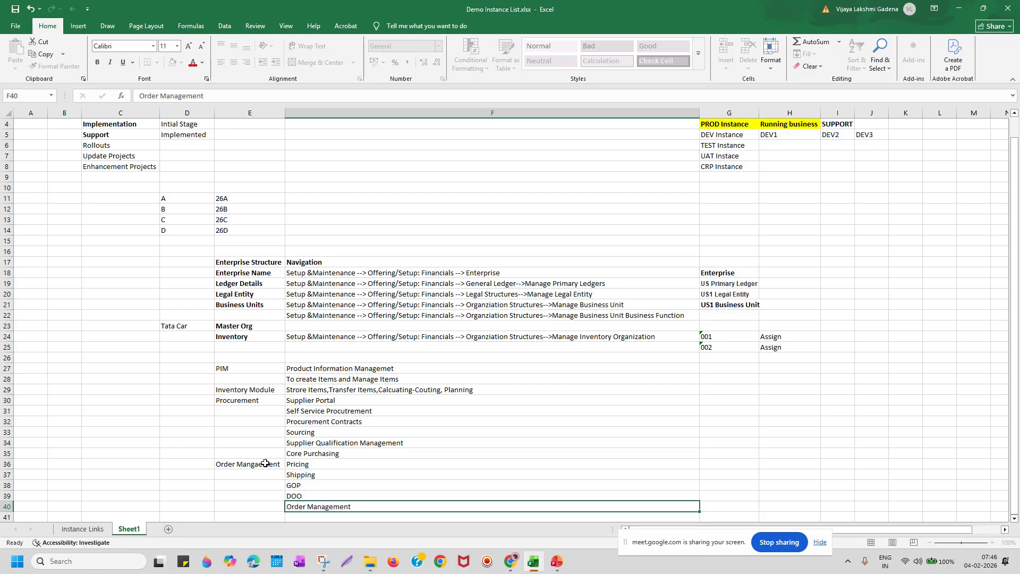
{"action": "key", "text": "Return"}
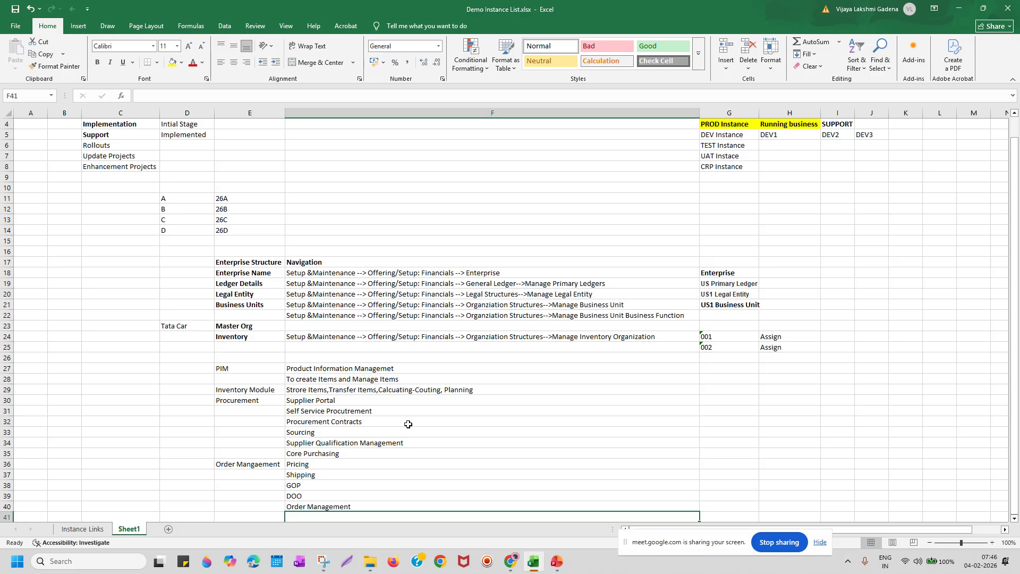
{"action": "scroll", "coordinate": [409, 424], "scroll_direction": "down", "scroll_amount": 4}
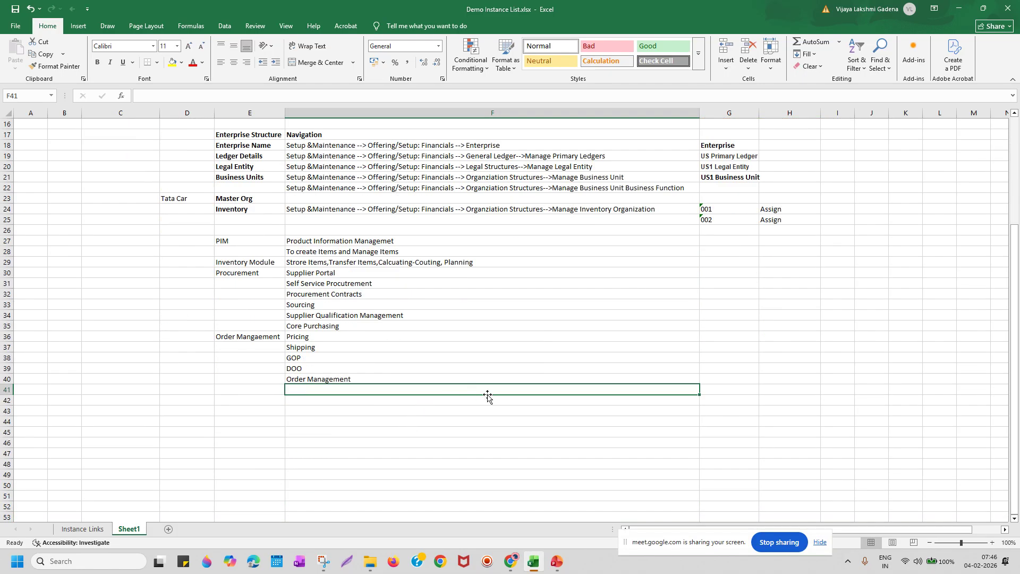
Select the product information entry in F27 and consult the February 2026 system calendar, closing it again.
{"action": "left_click", "coordinate": [310, 241]}
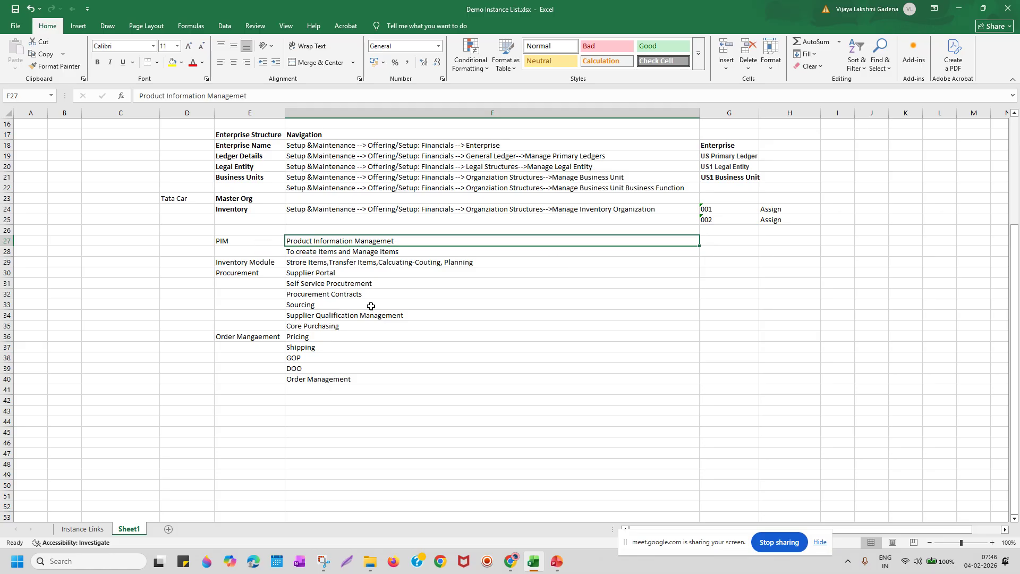
{"action": "left_click", "coordinate": [984, 567]}
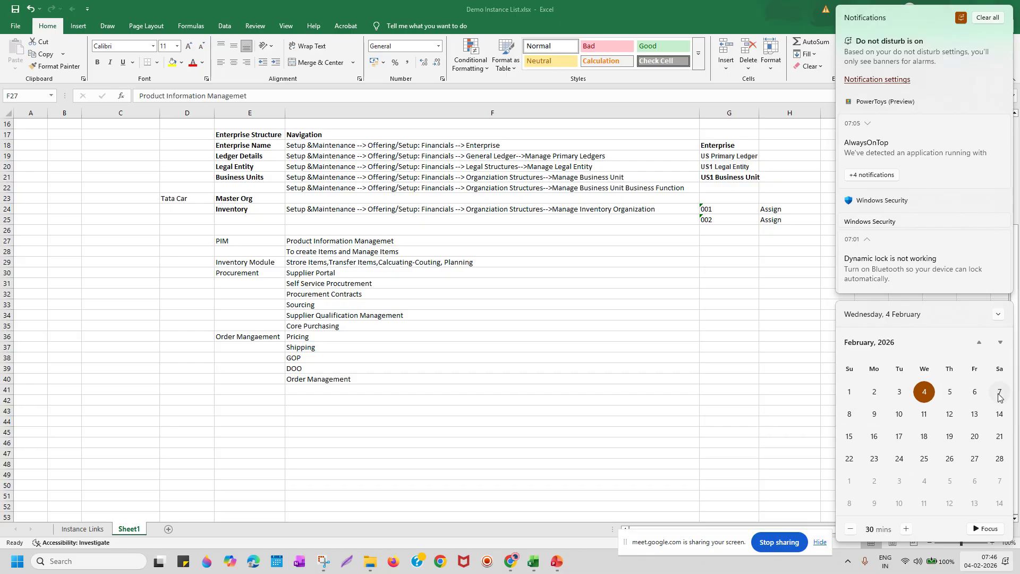
{"action": "left_click", "coordinate": [366, 243]}
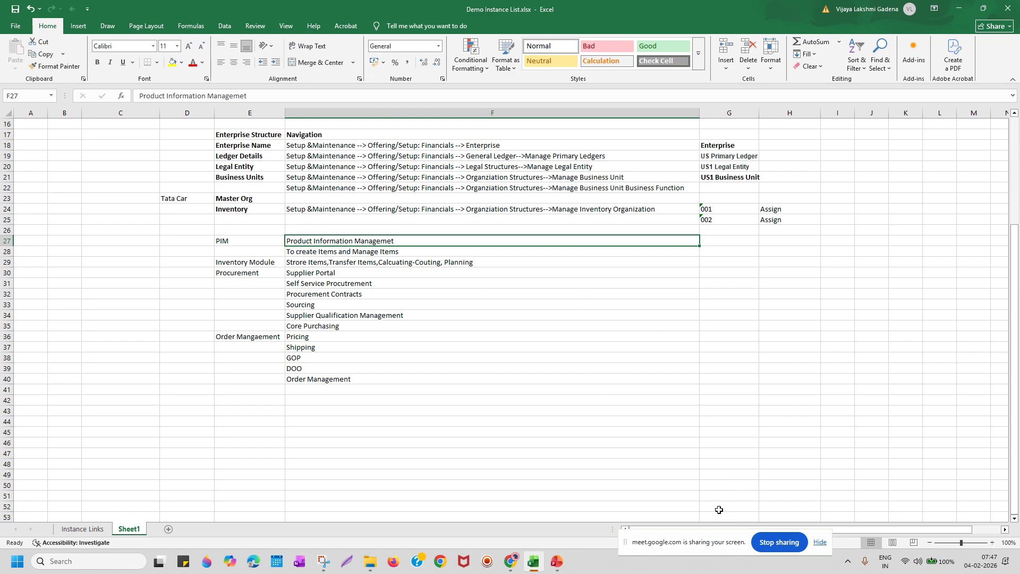
{"action": "left_click", "coordinate": [849, 562]}
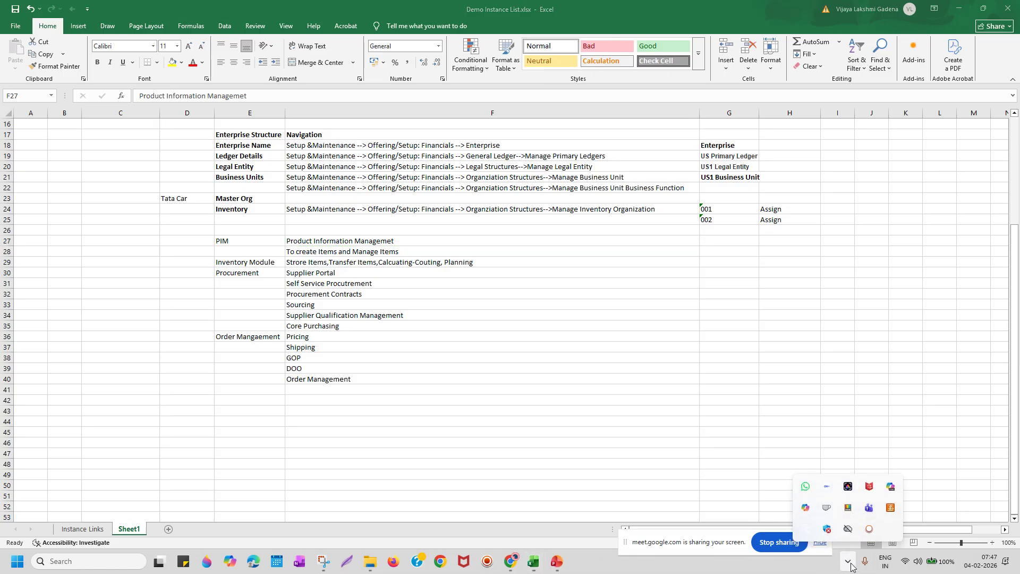
{"action": "left_click", "coordinate": [870, 531]}
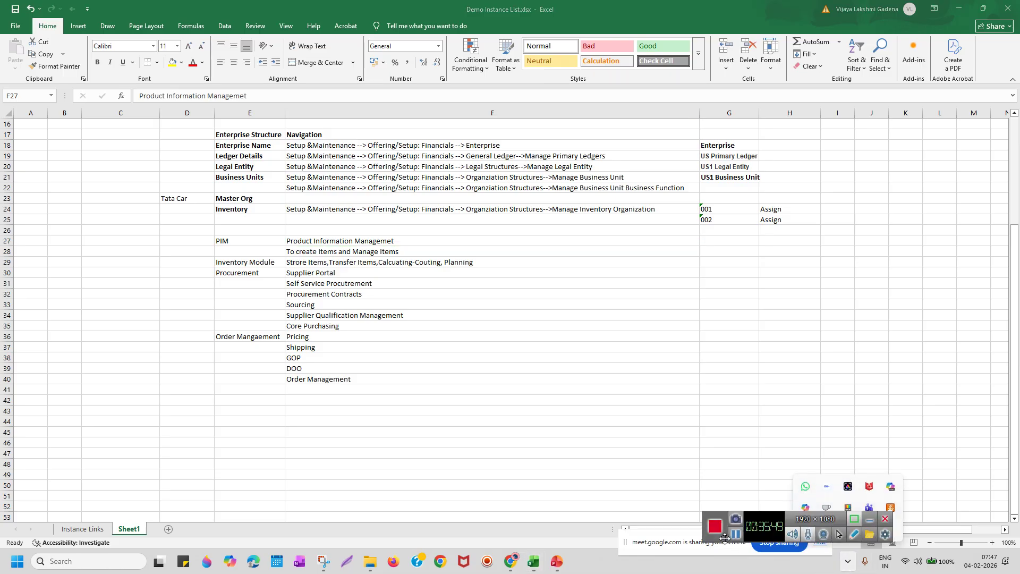